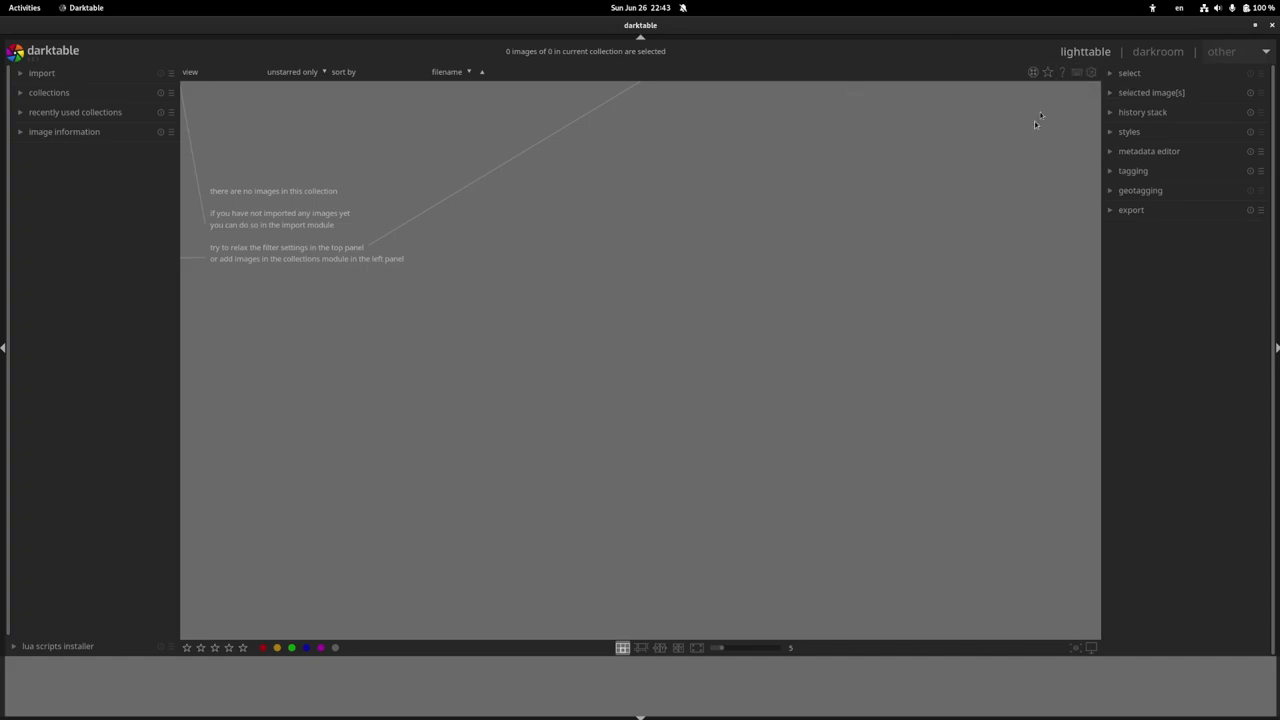
# Review the darkroom and processing preferences, keeping the OpenCL scheduling profile at default.
pyautogui.click(1088, 75)
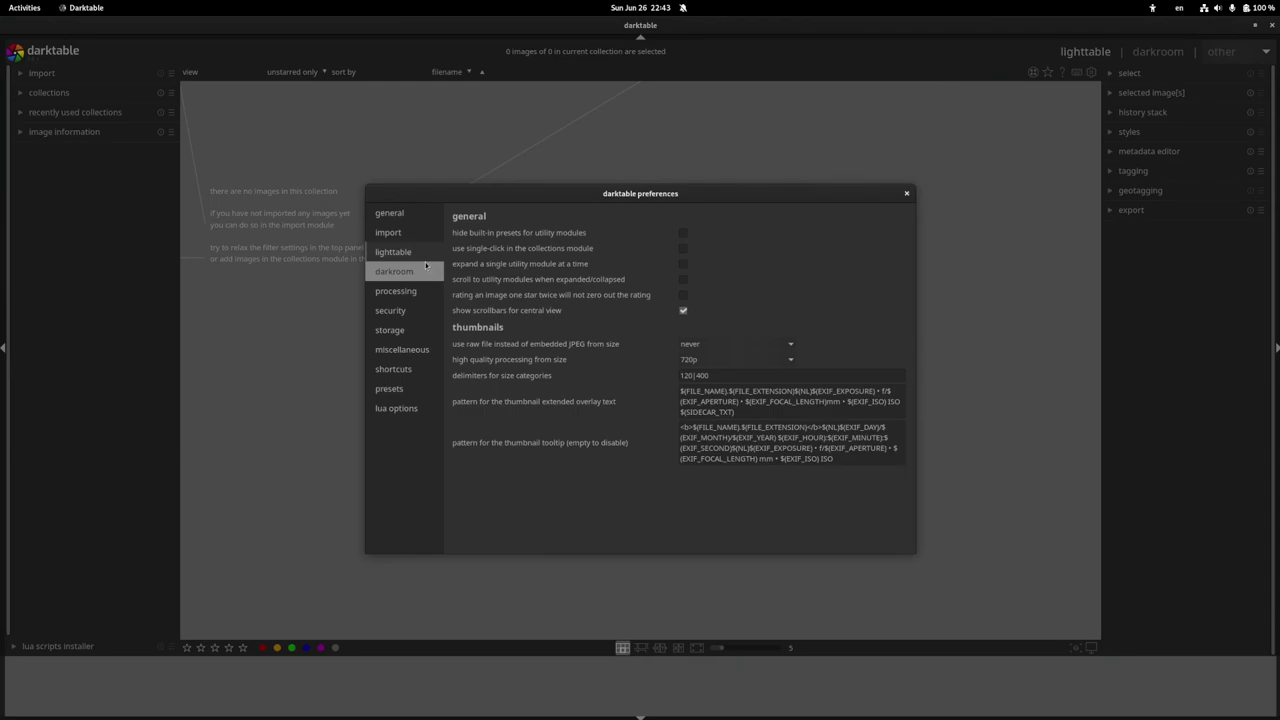
pyautogui.click(426, 266)
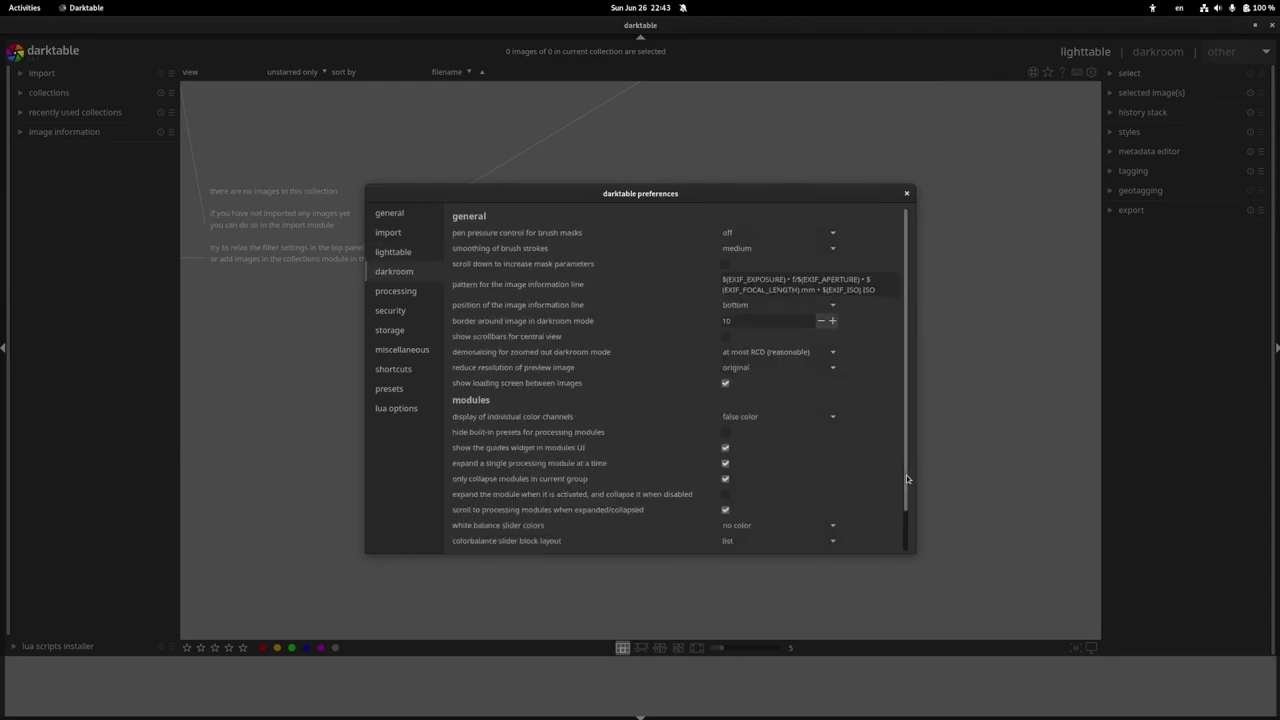
pyautogui.scroll(-2, 906, 475)
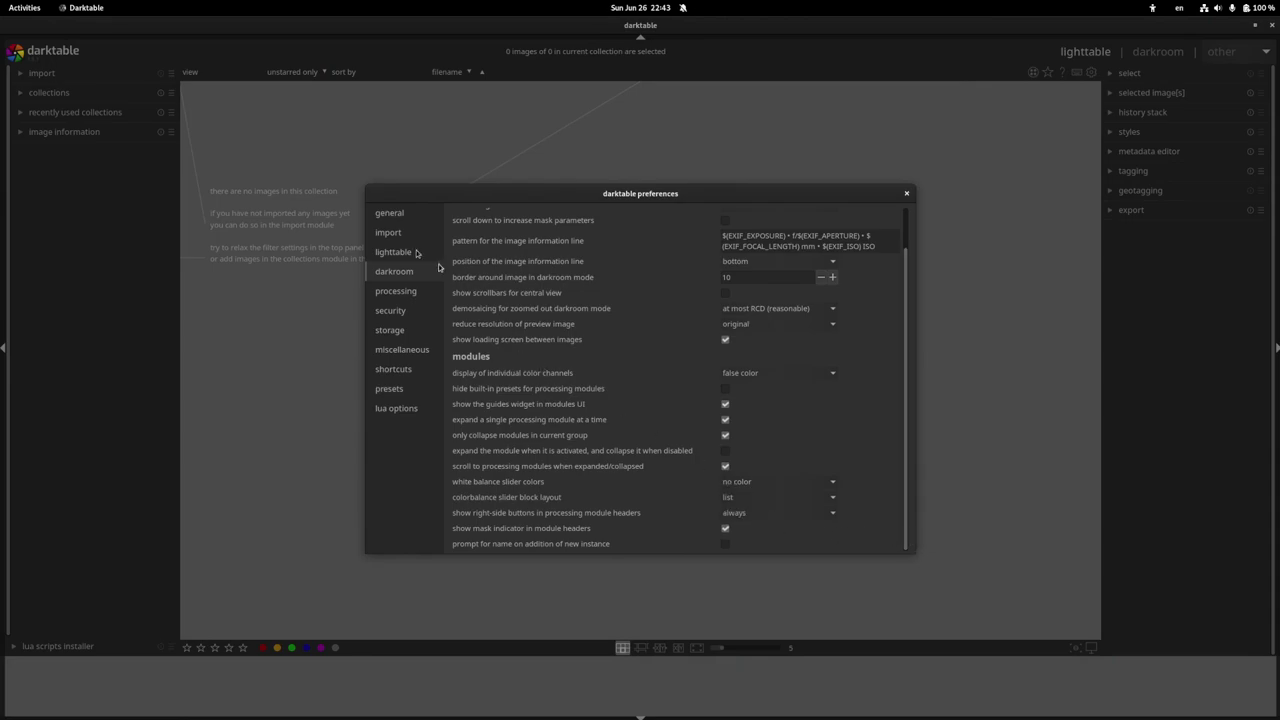
pyautogui.click(405, 289)
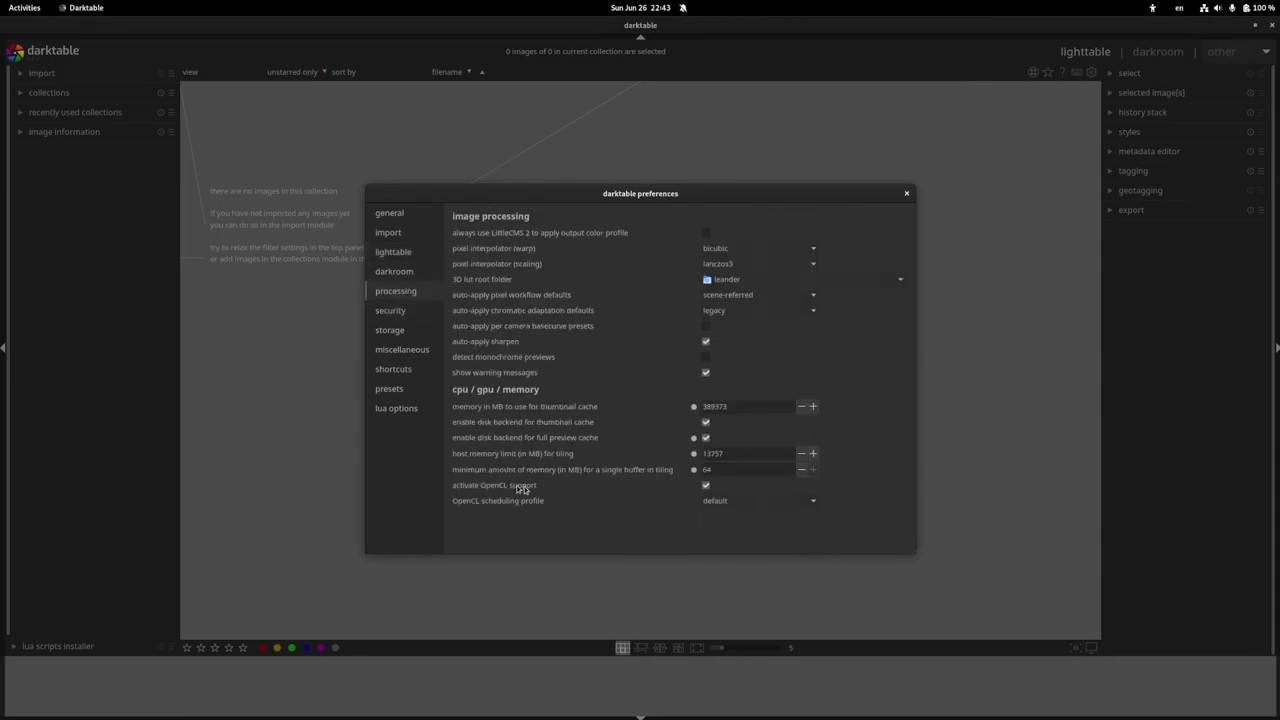
pyautogui.click(721, 501)
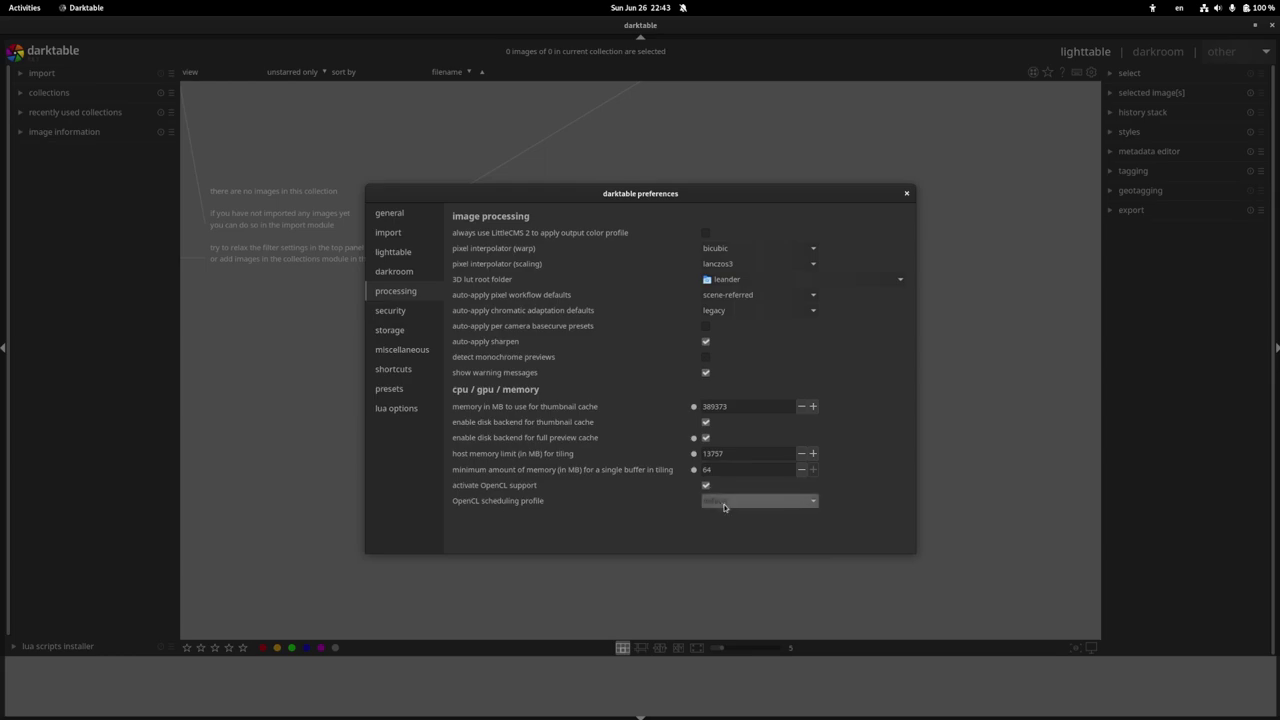
pyautogui.click(721, 501)
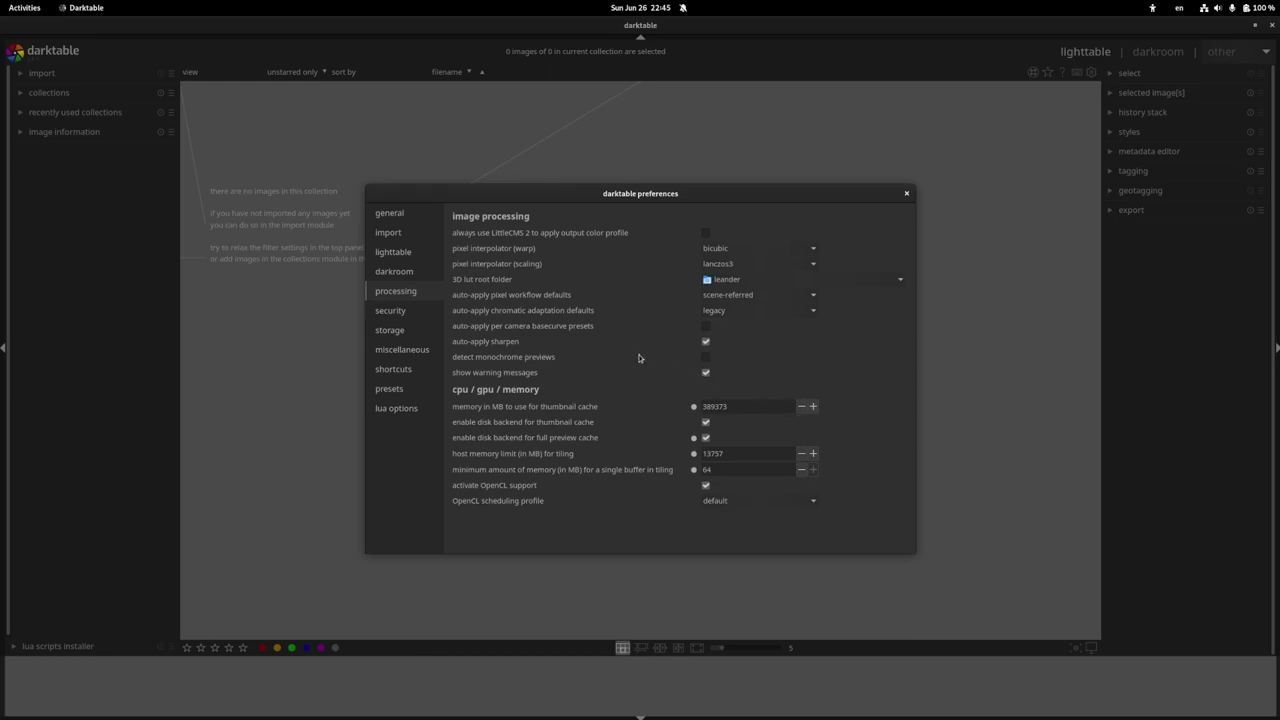
# Keep chromatic adaptation at legacy and scaling interpolation at lanczos3, then close preferences.
pyautogui.click(706, 311)
pyautogui.click(703, 295)
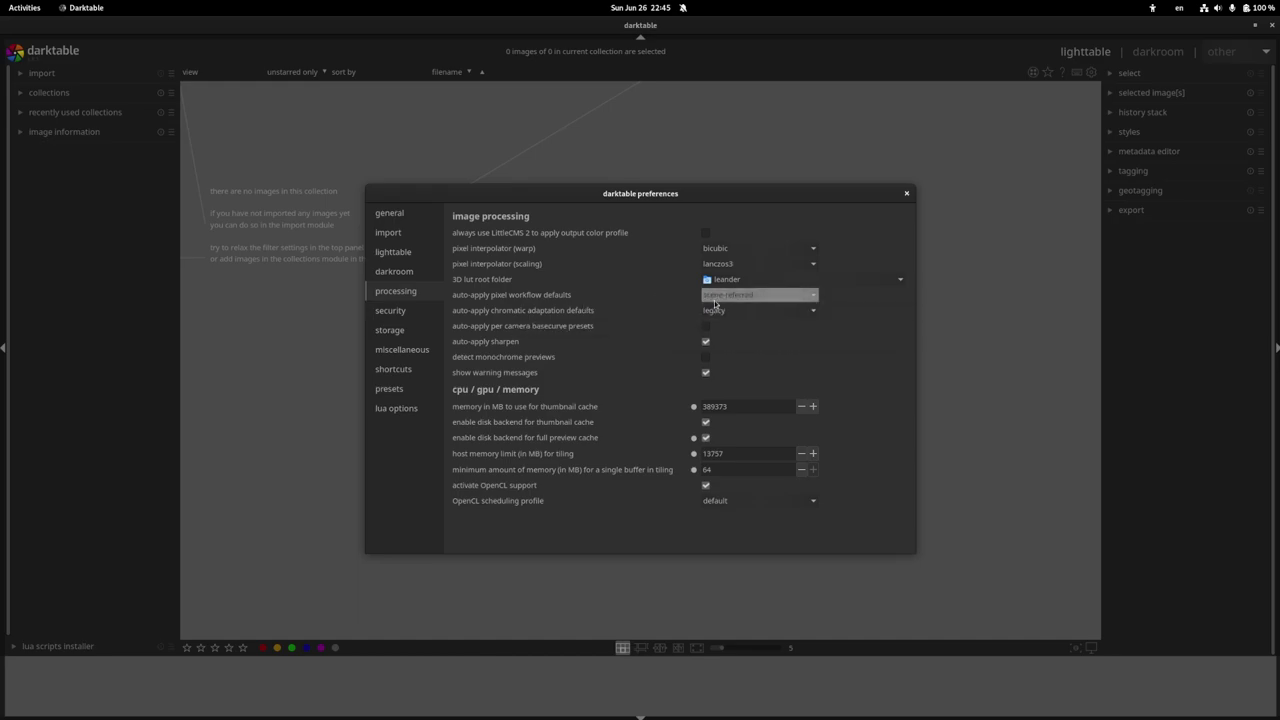
pyautogui.click(730, 308)
pyautogui.click(735, 314)
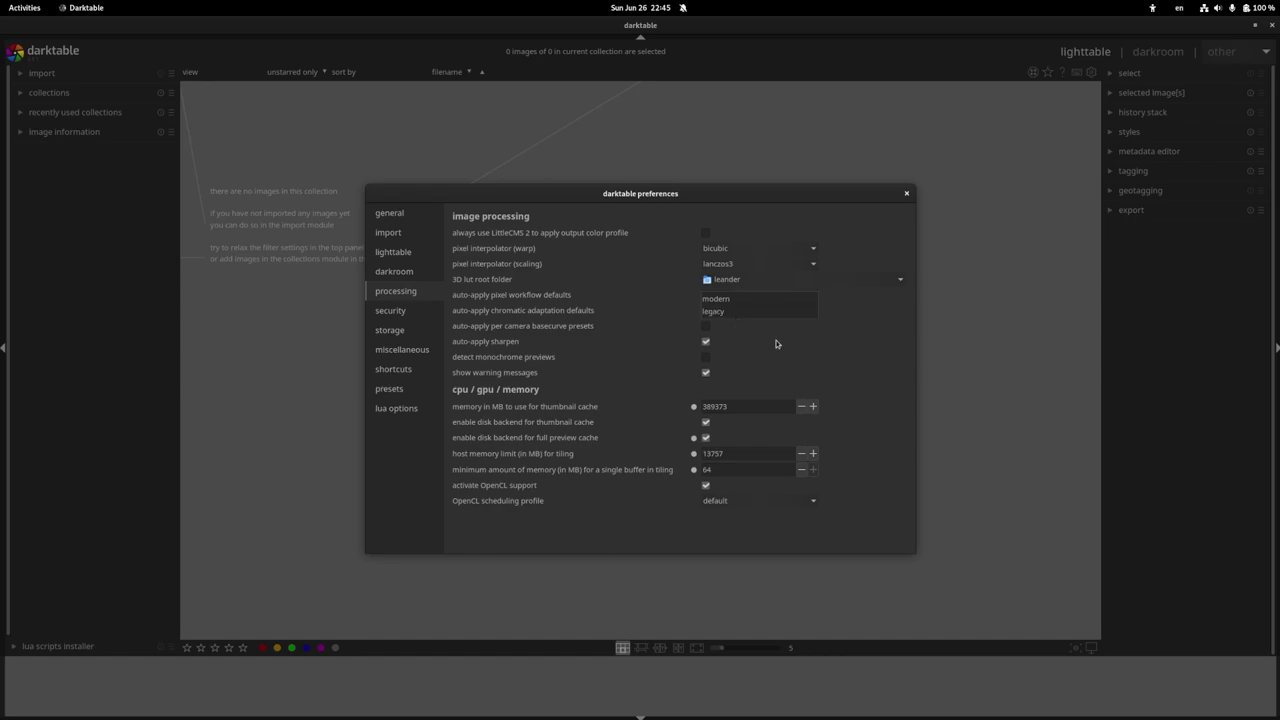
pyautogui.click(776, 343)
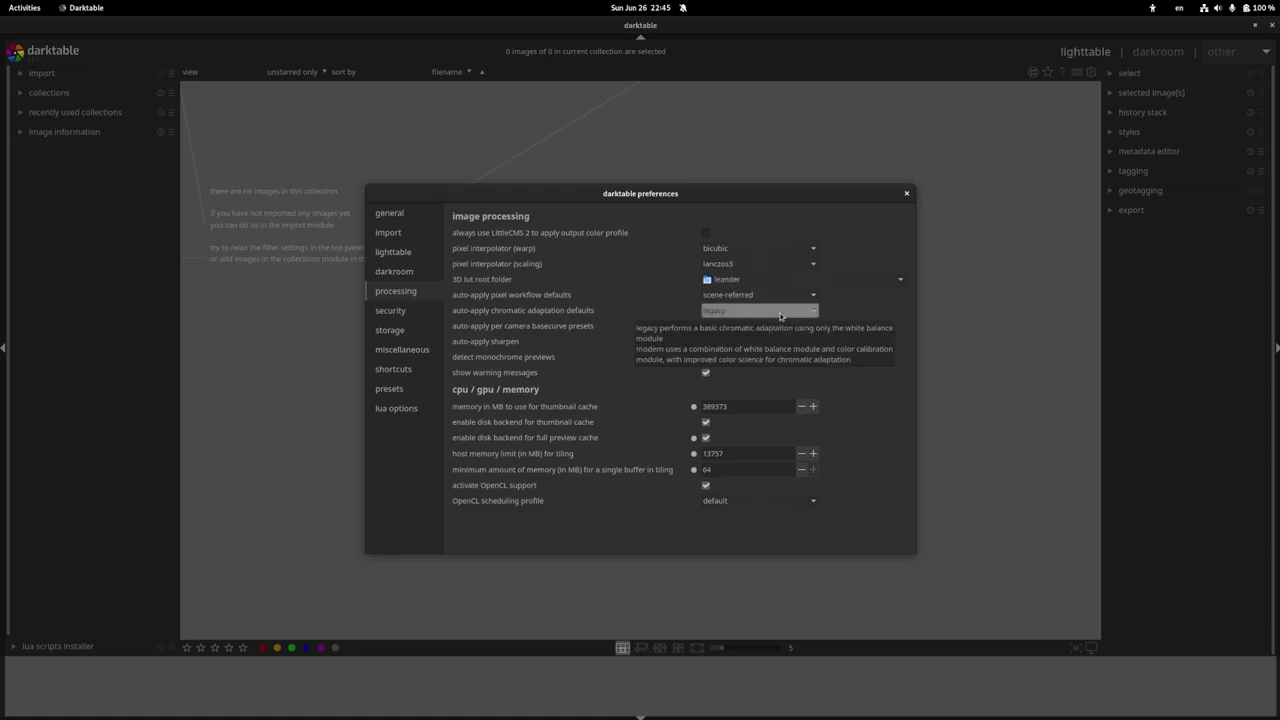
pyautogui.click(812, 268)
pyautogui.click(867, 180)
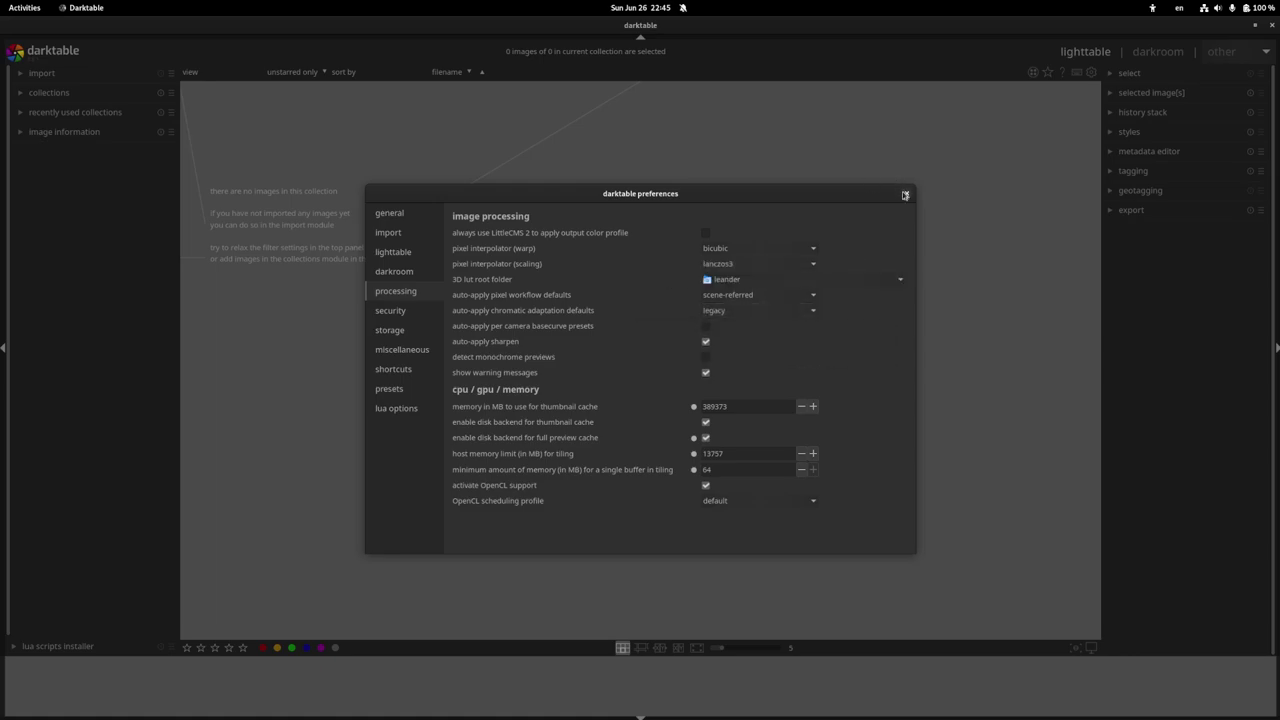
pyautogui.click(905, 191)
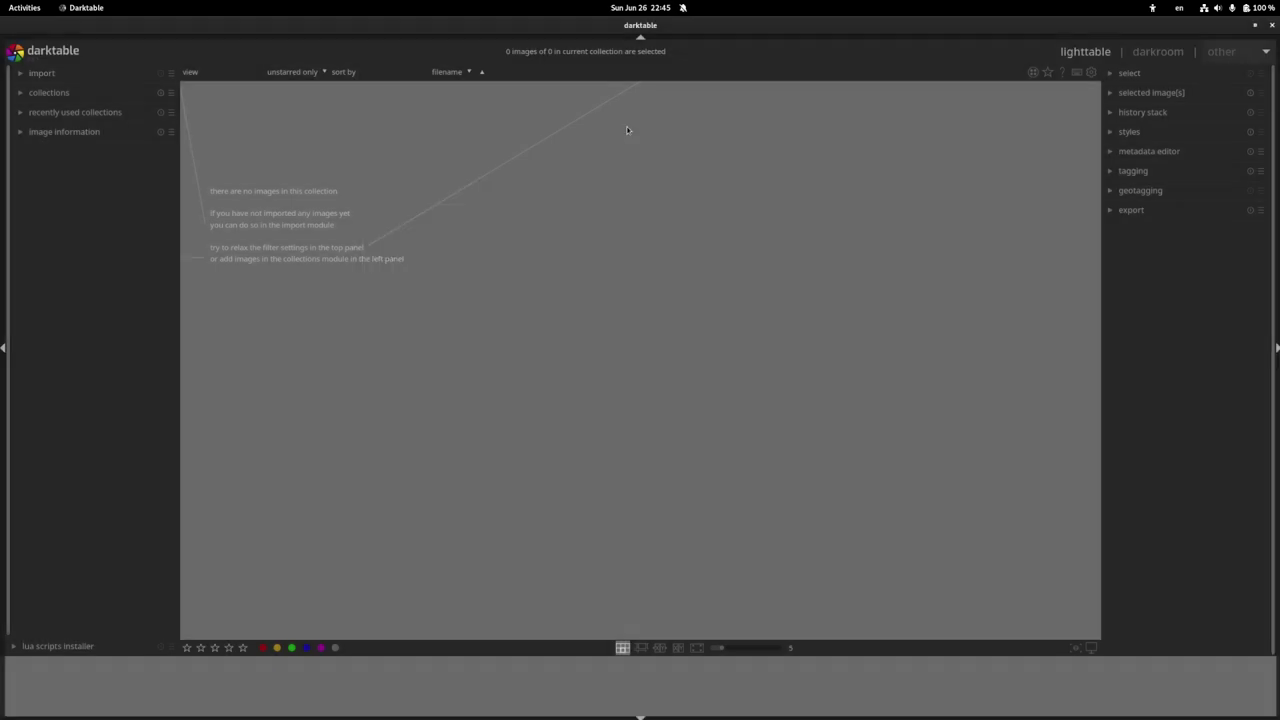
# Toggle zoomable and filemanager layouts, then widen the right and left side panels.
pyautogui.click(643, 652)
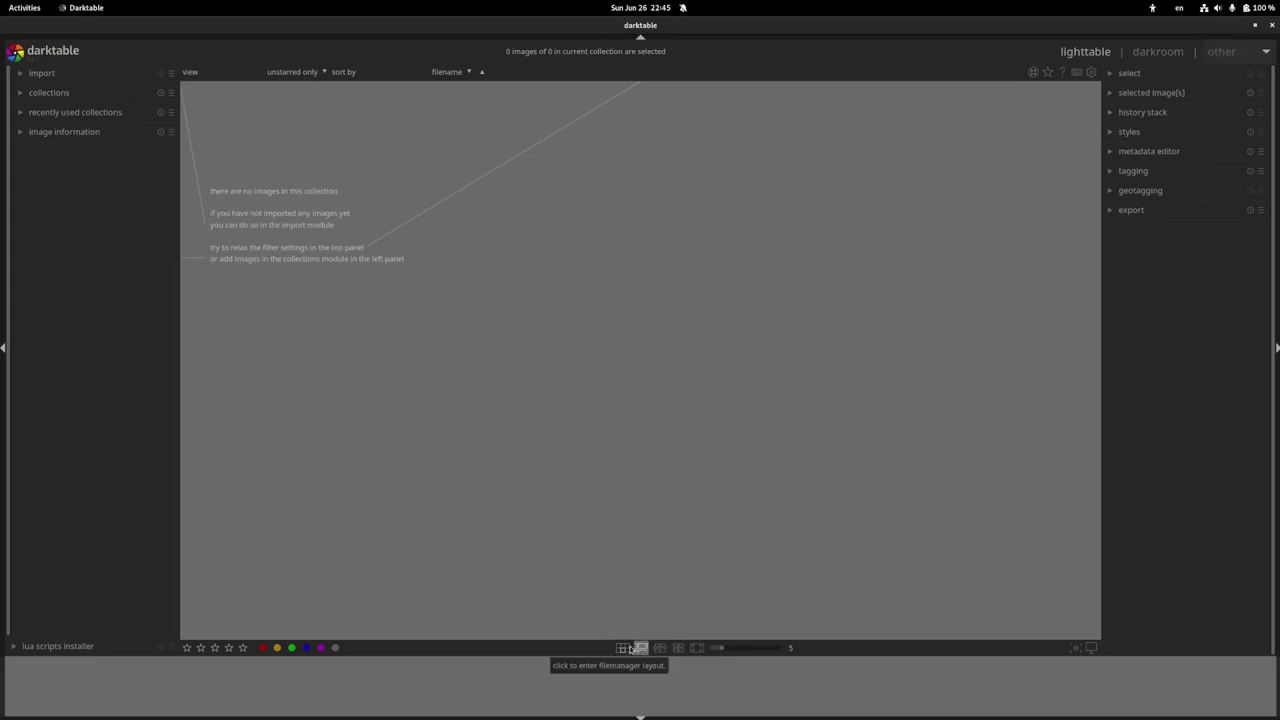
pyautogui.click(623, 648)
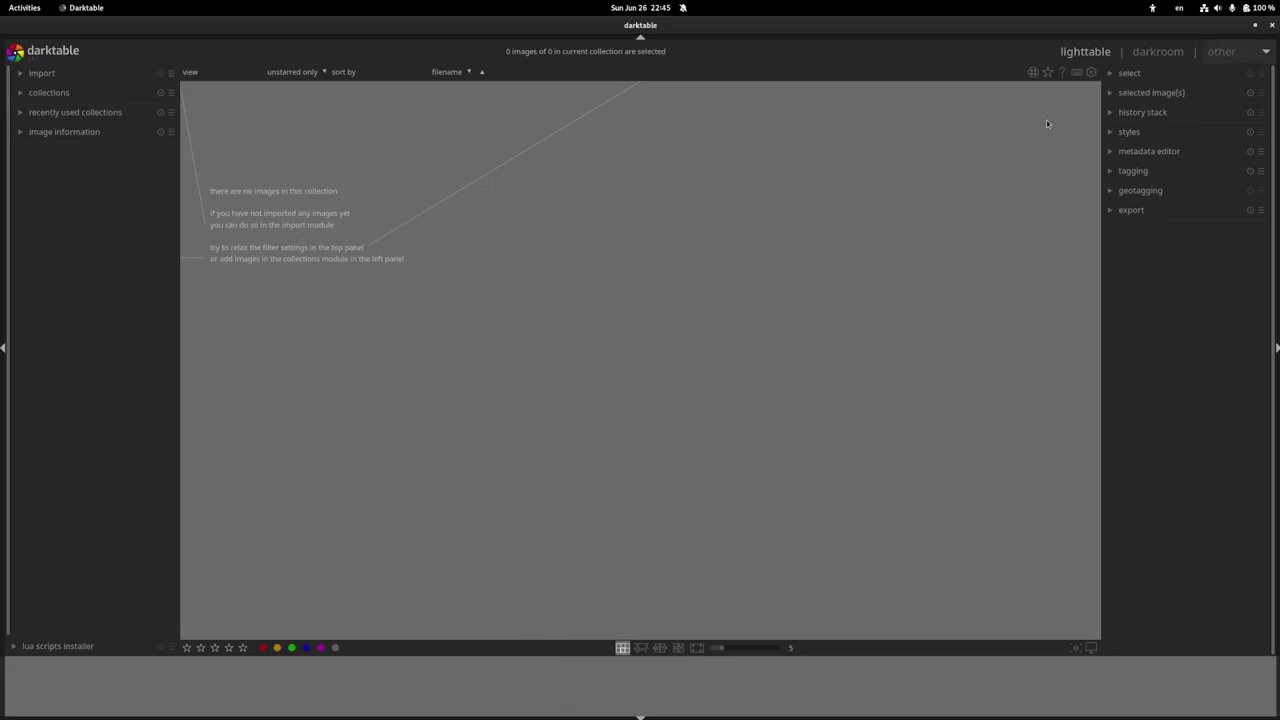
pyautogui.moveTo(1102, 139); pyautogui.dragTo(1026, 137)
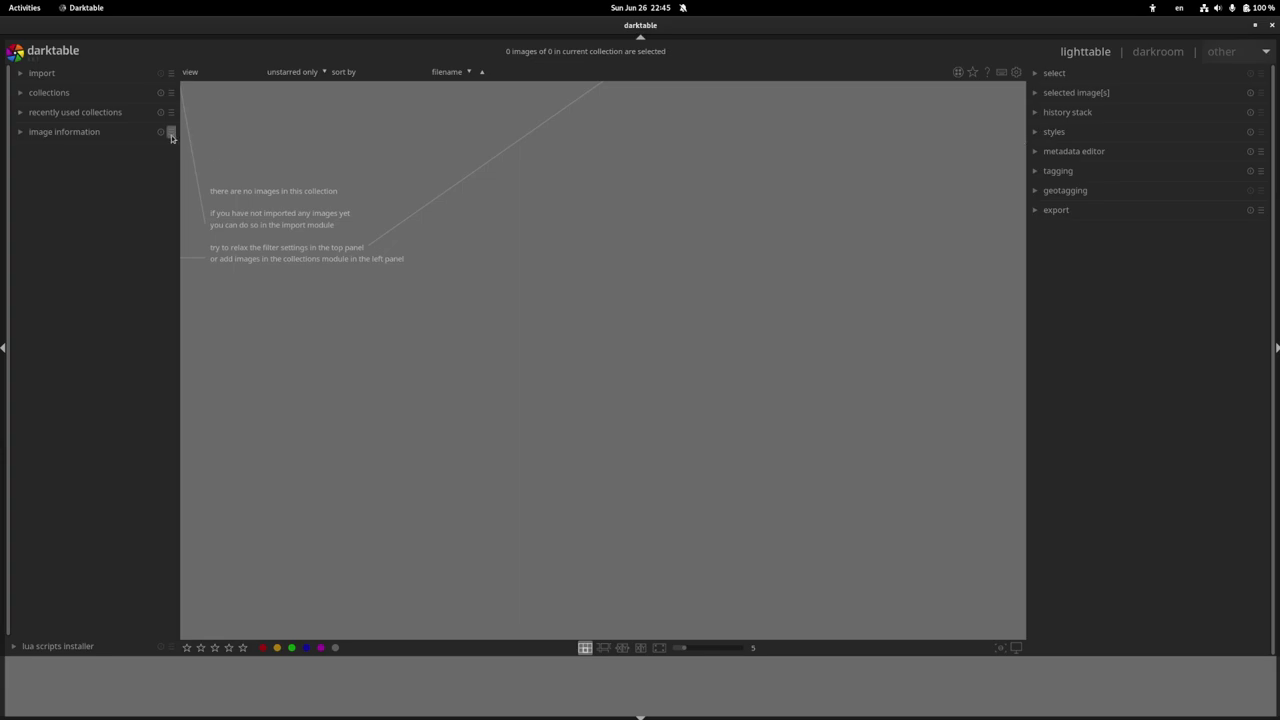
pyautogui.moveTo(178, 147); pyautogui.dragTo(255, 147)
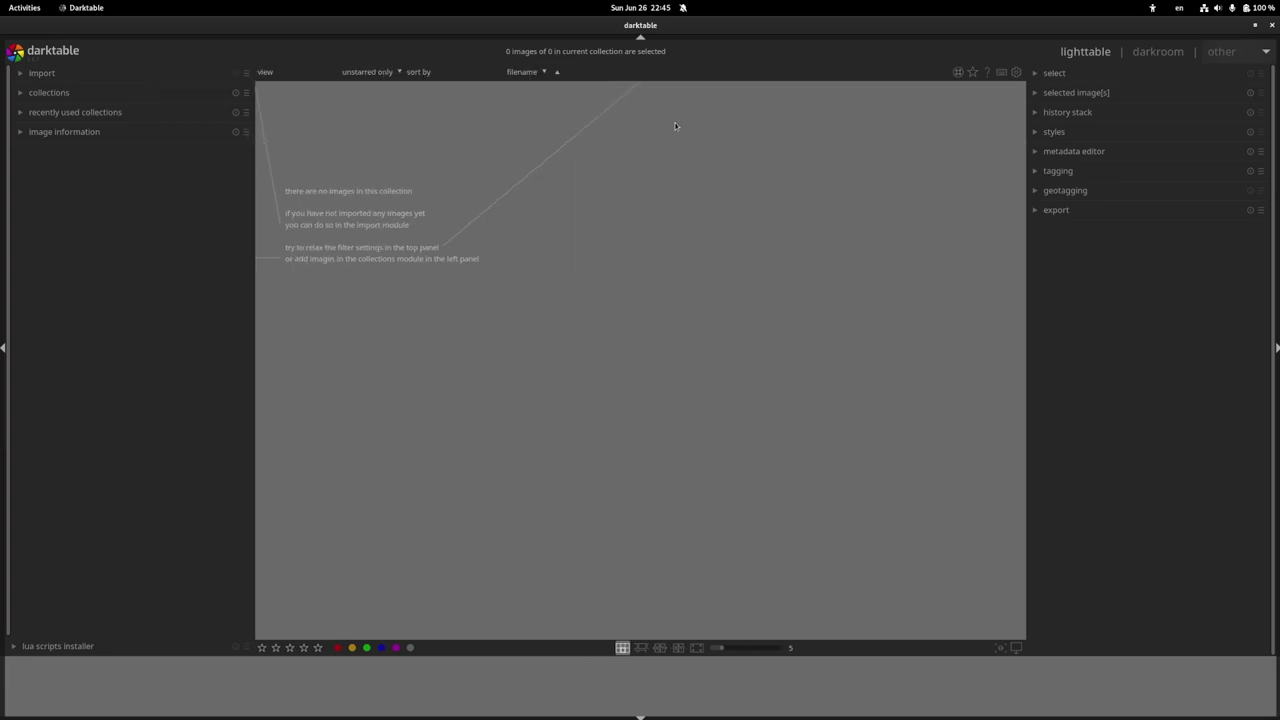
# Expand the select, selected images, history stack and styles modules; peek at export settings.
pyautogui.click(1055, 73)
pyautogui.click(1082, 148)
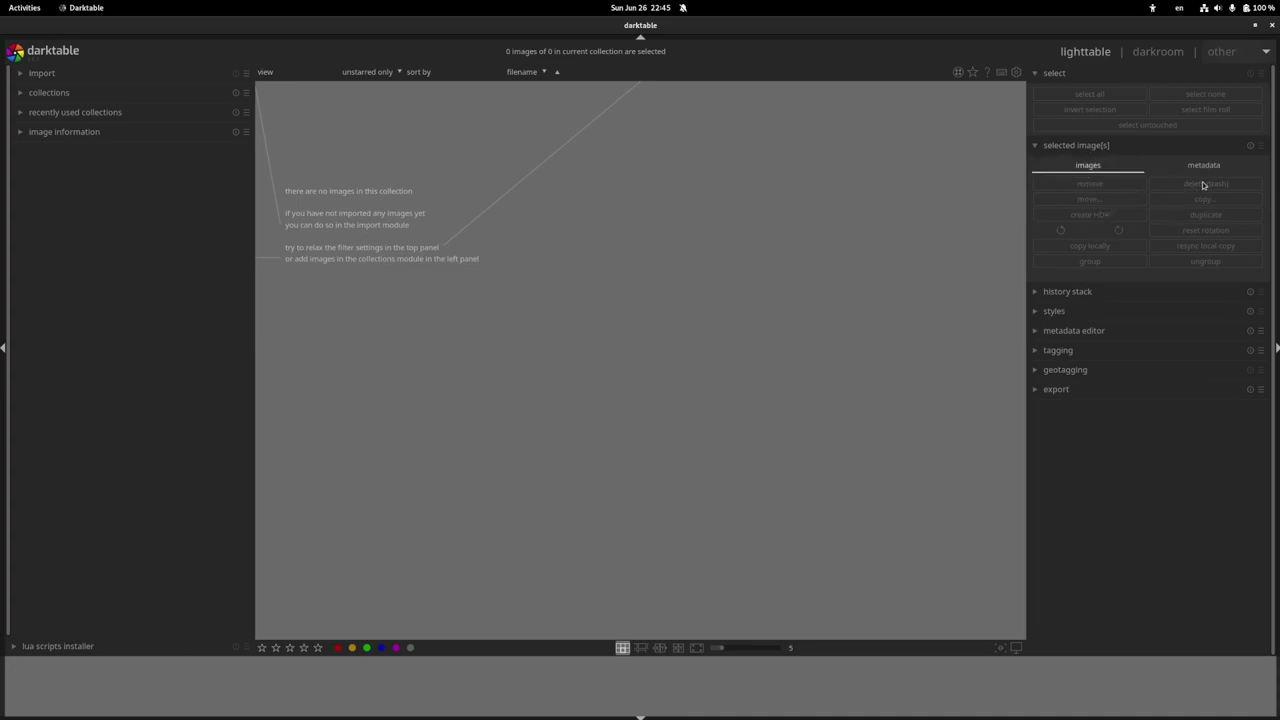
pyautogui.click(1046, 312)
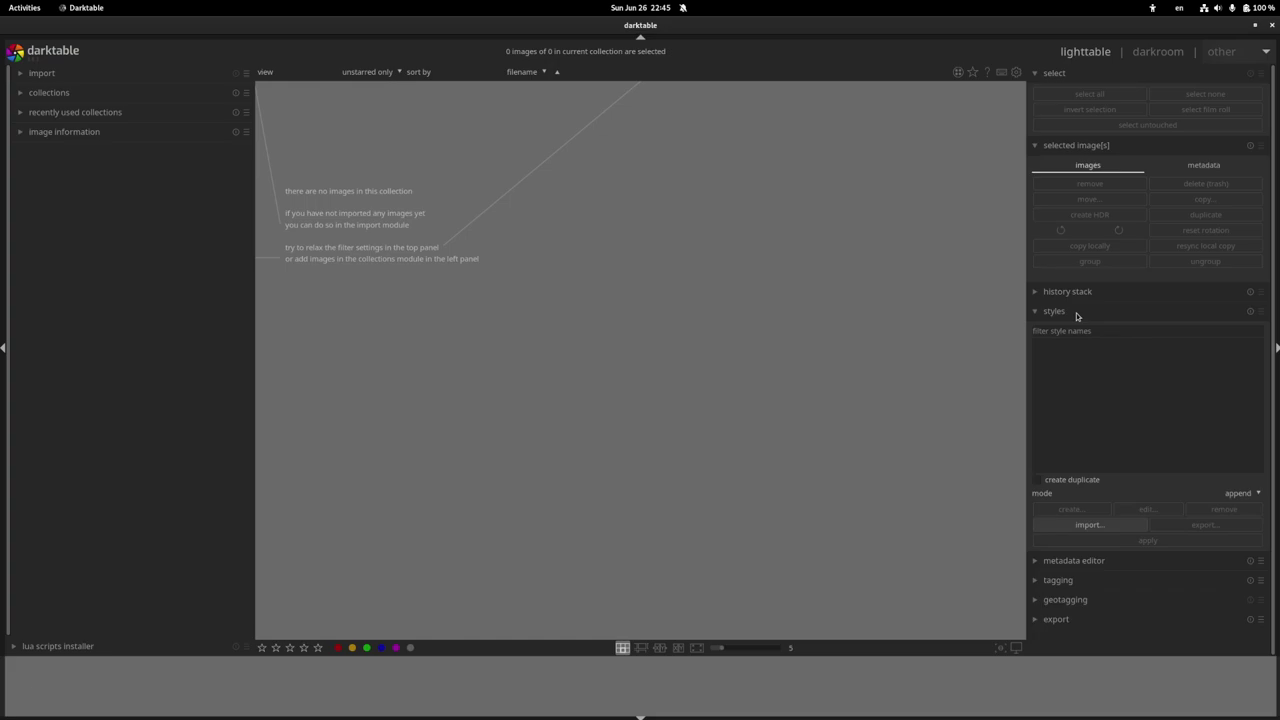
pyautogui.click(1049, 297)
pyautogui.click(1085, 296)
pyautogui.click(1086, 311)
pyautogui.click(1092, 289)
pyautogui.click(1083, 238)
pyautogui.click(1086, 619)
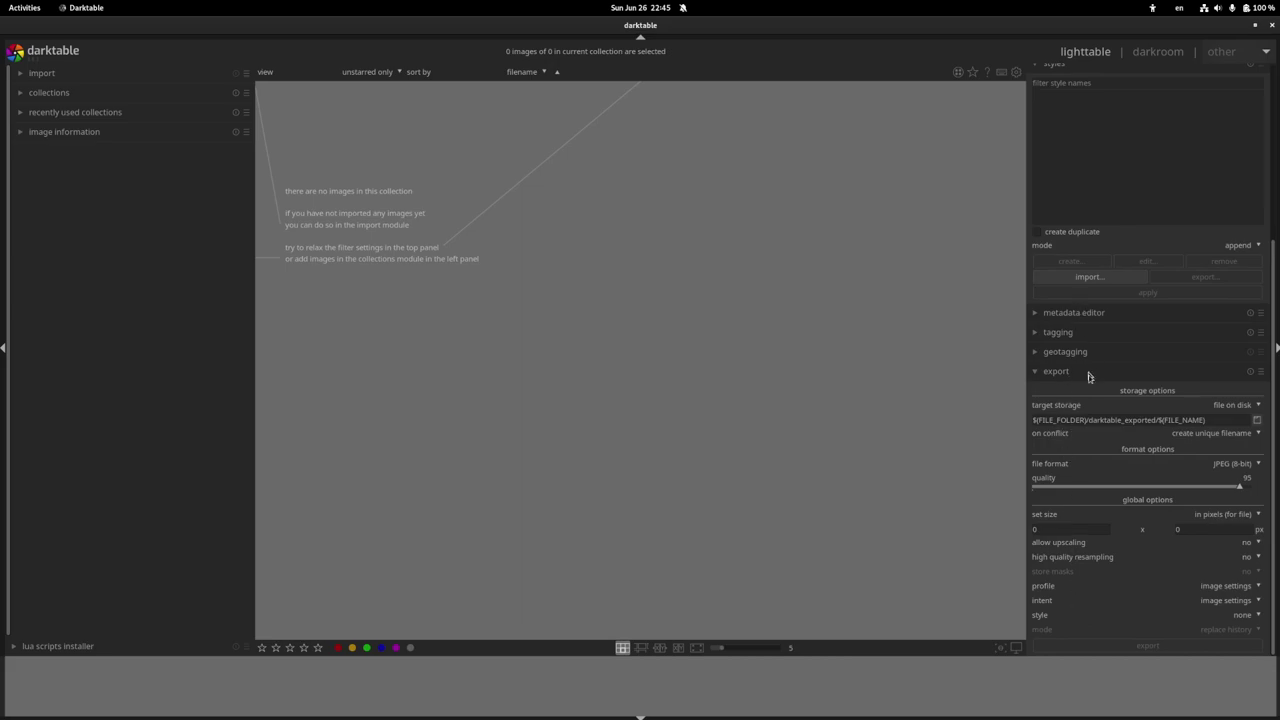
pyautogui.click(1088, 371)
# Set the import initial rating to 0 and apply the CC BY-NC-SA metadata preset.
pyautogui.click(50, 72)
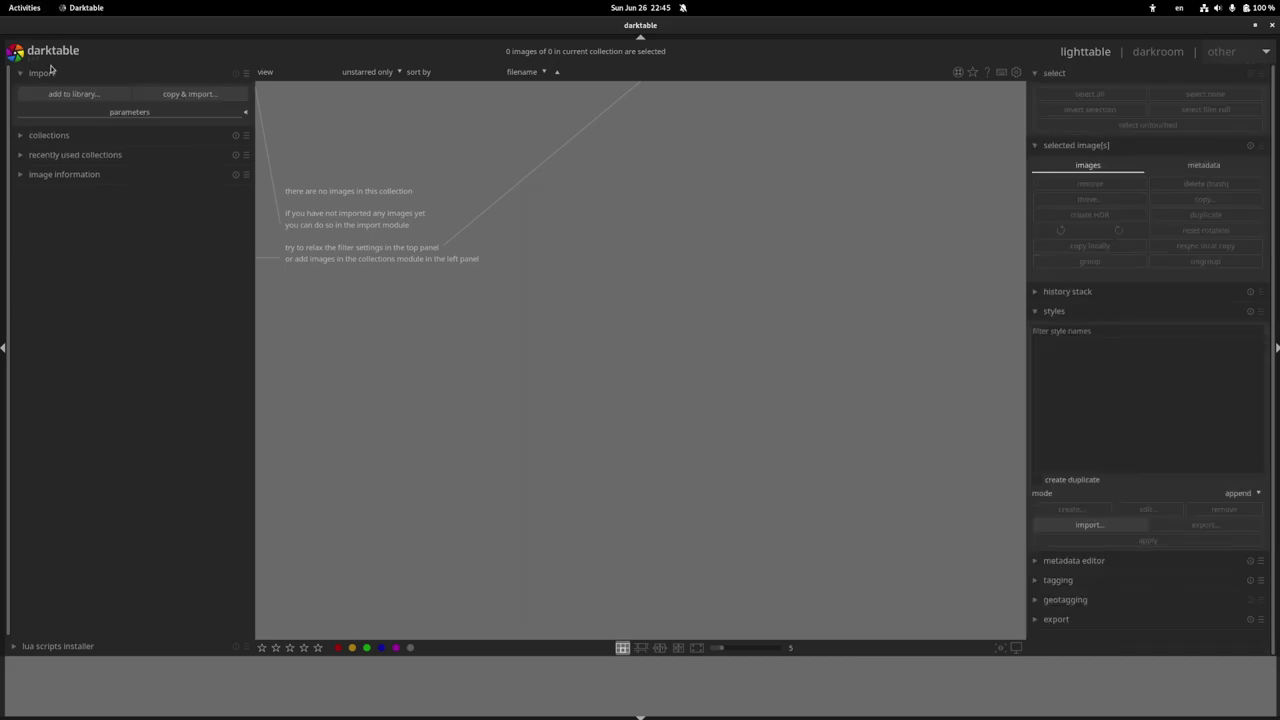
pyautogui.click(222, 116)
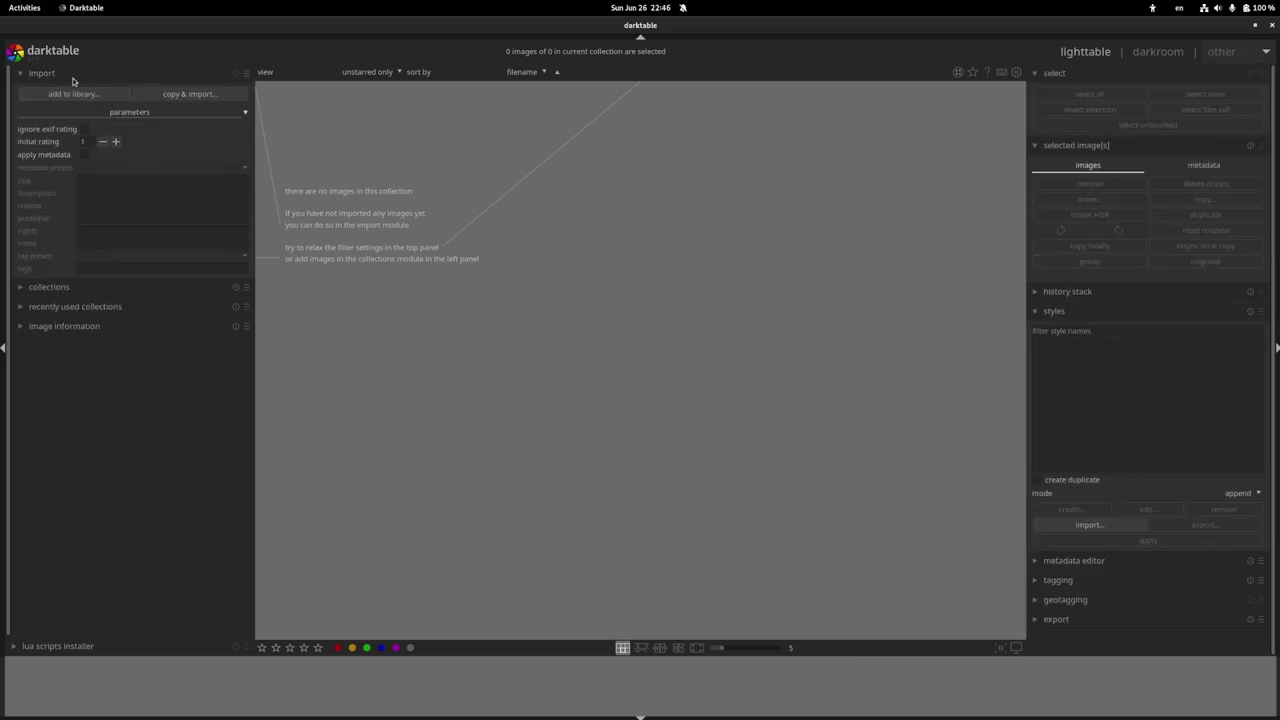
pyautogui.click(102, 141)
pyautogui.click(85, 157)
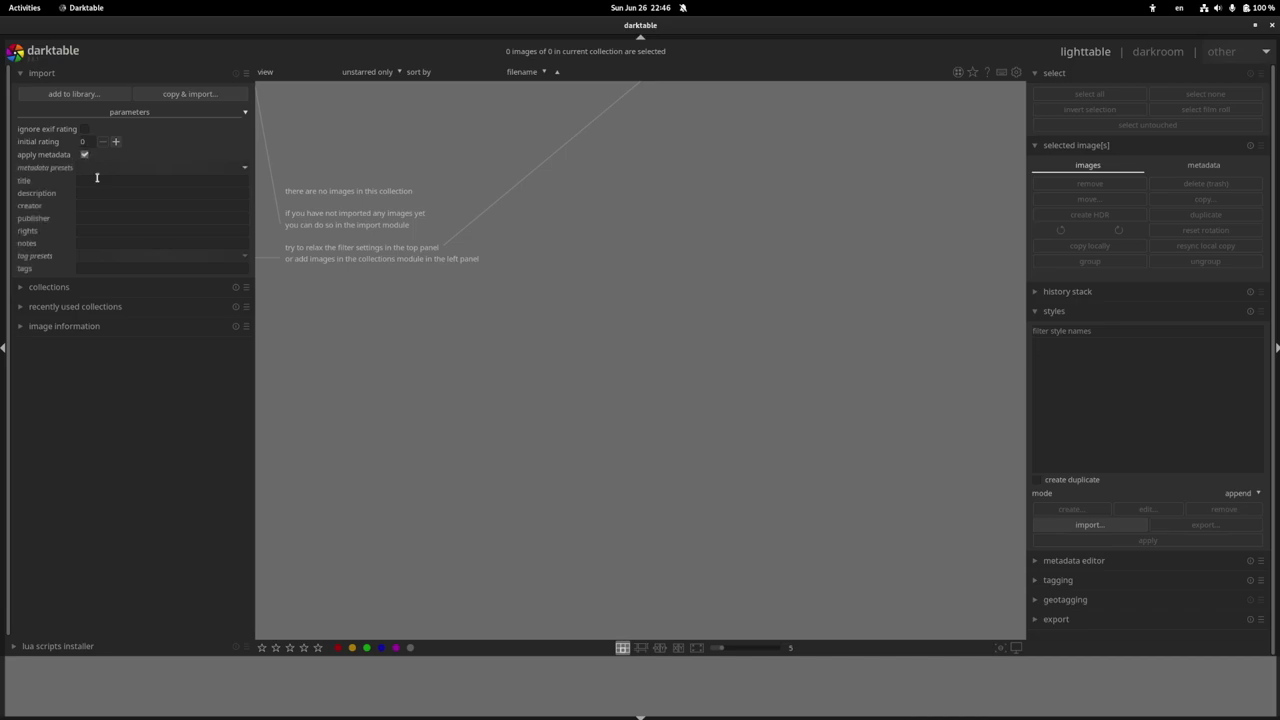
pyautogui.click(98, 168)
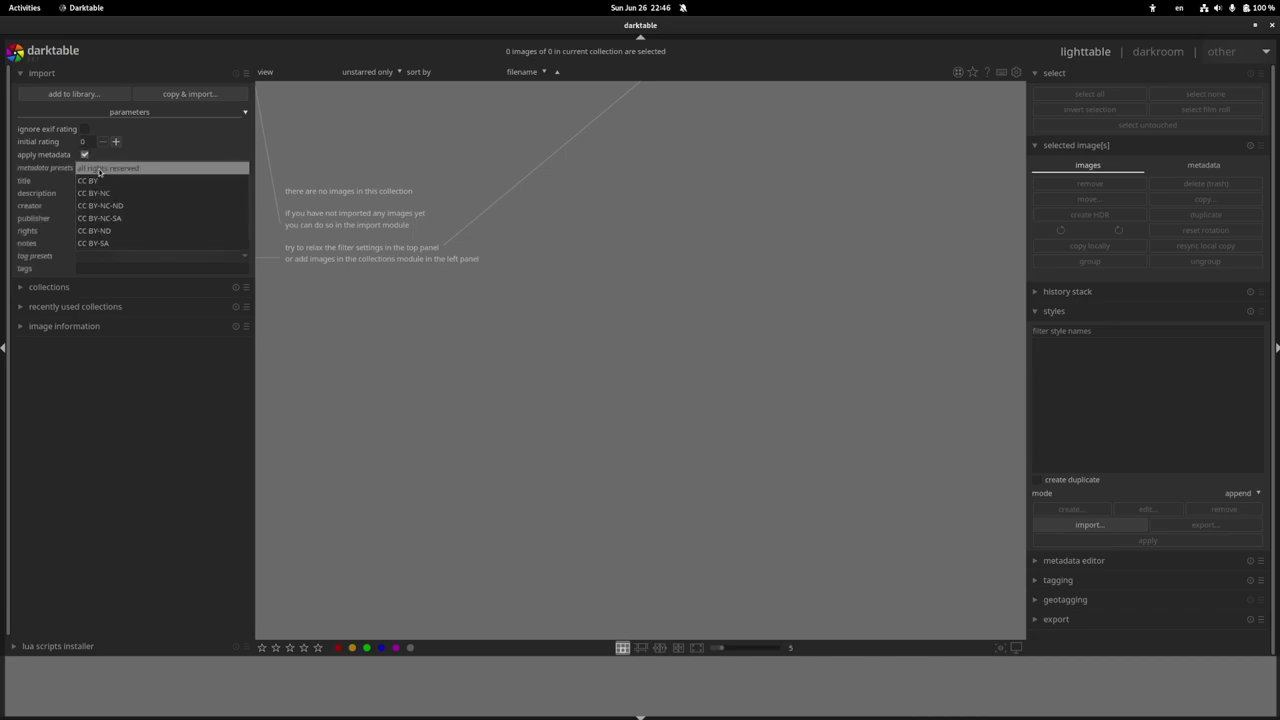
pyautogui.click(155, 216)
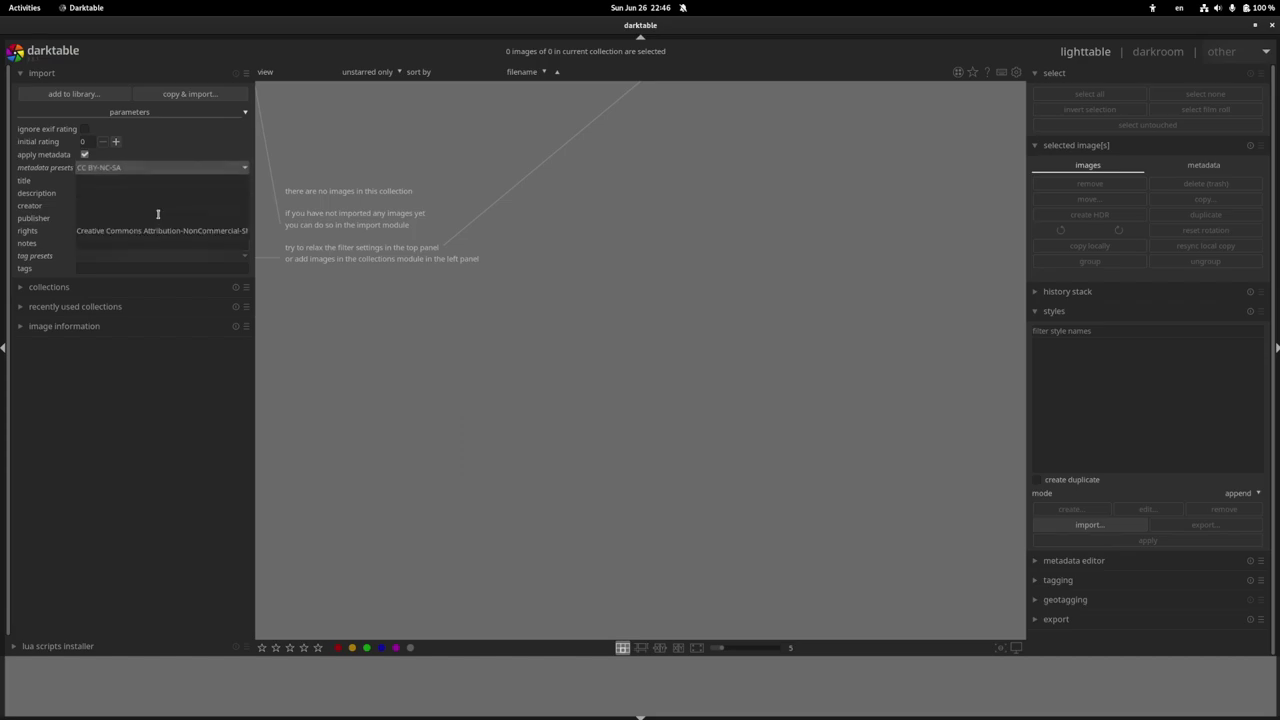
# Enter the creator's name, publisher website and tags SELF, SouthEast Linux Fest, Darktable, Presentation.
pyautogui.tripleClick(186, 236)
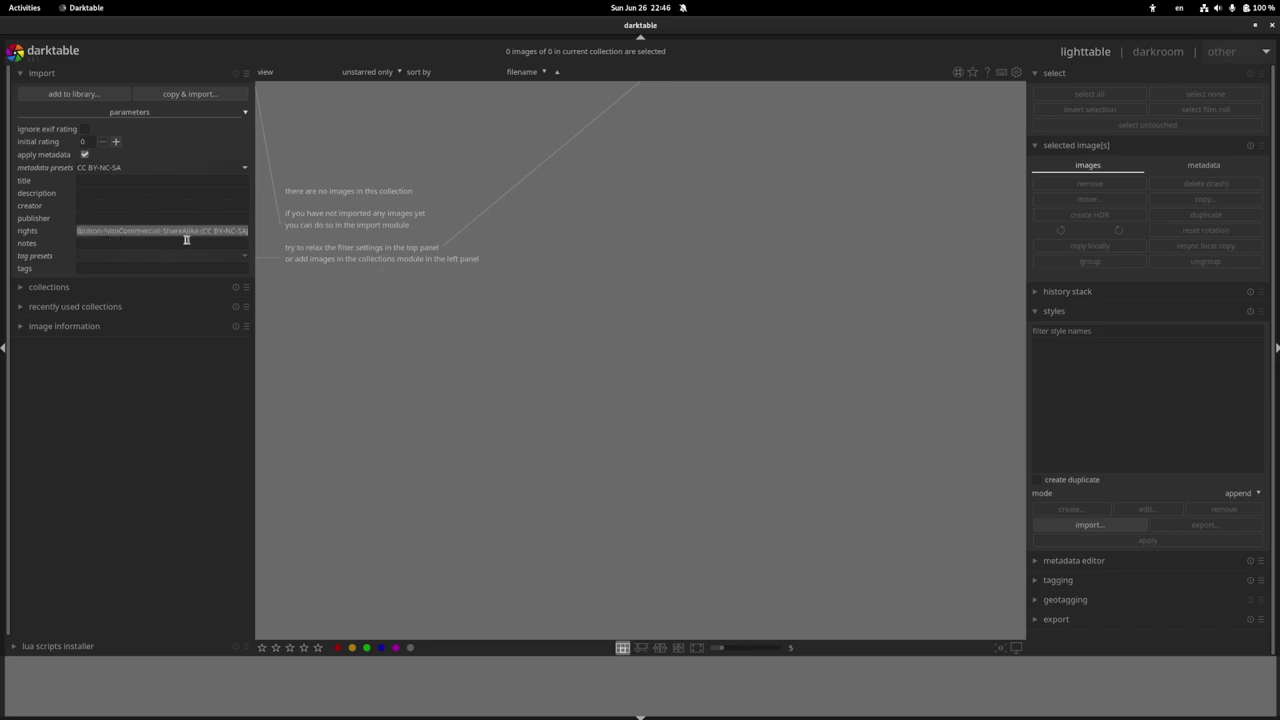
pyautogui.click(151, 216)
pyautogui.write('Leander Hutton')
pyautogui.write('www.one-butt')
pyautogui.write('on.org')
pyautogui.click(111, 268)
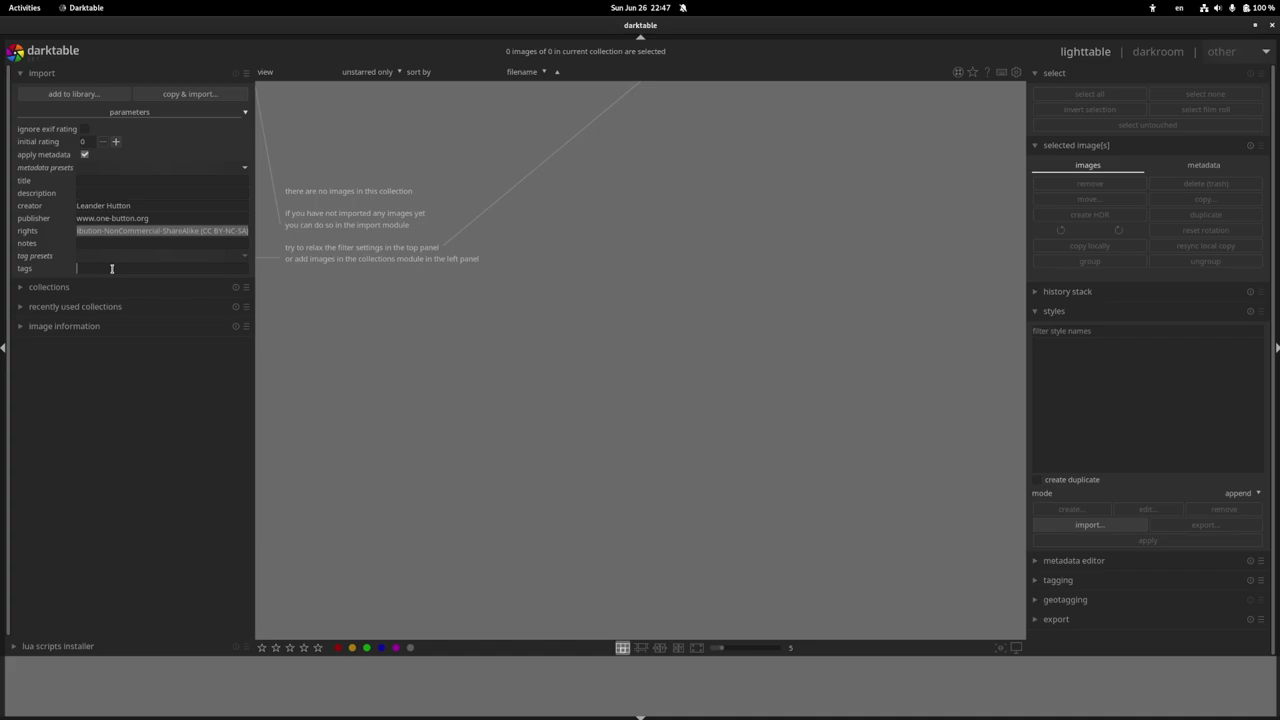
pyautogui.write('SELF, SouthEast Linux Fest, Darktable, Presentation')
# Open add to library on the SELF_2022_Talk folder and toggle file thumbnails.
pyautogui.click(70, 94)
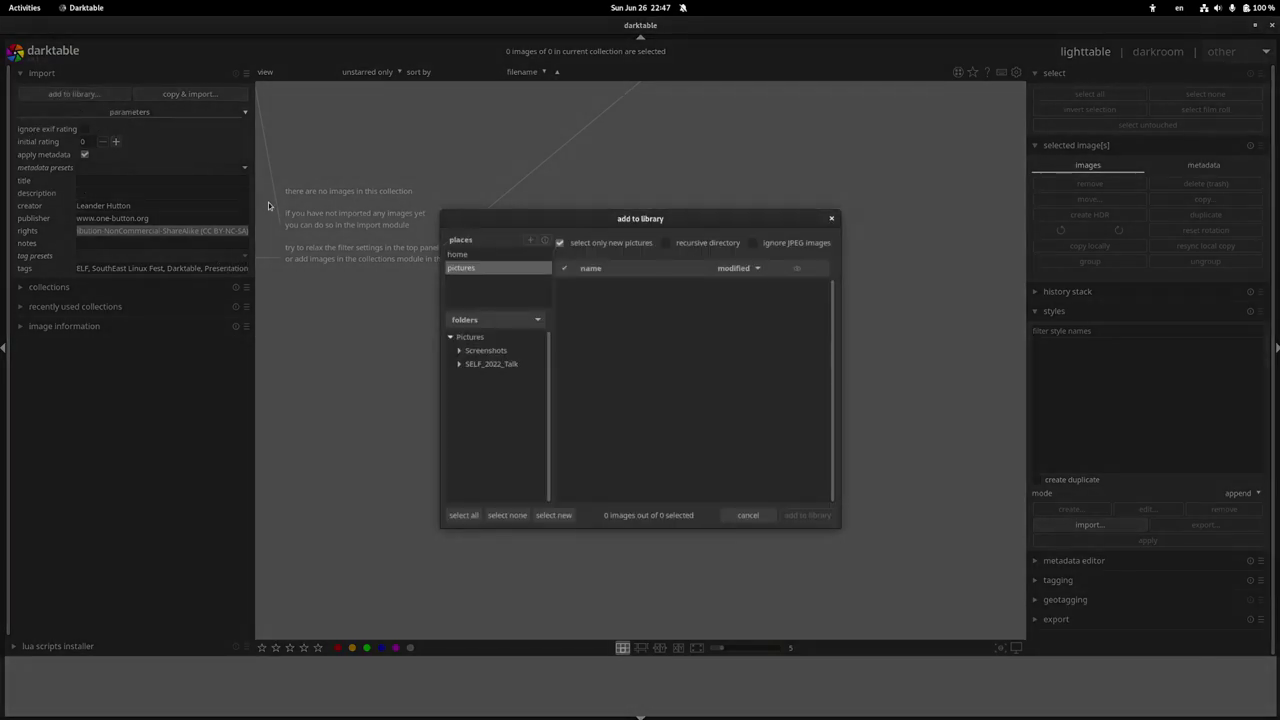
pyautogui.click(490, 363)
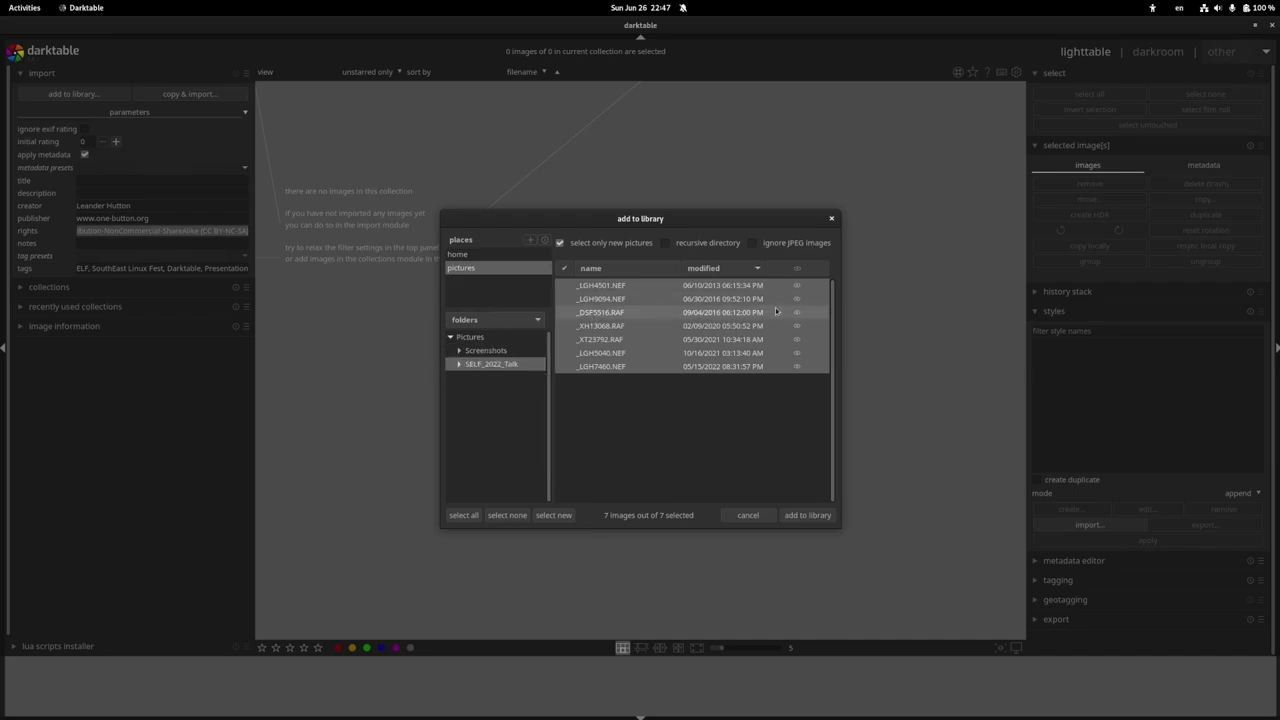
pyautogui.click(808, 268)
pyautogui.scroll(-2, 797, 346)
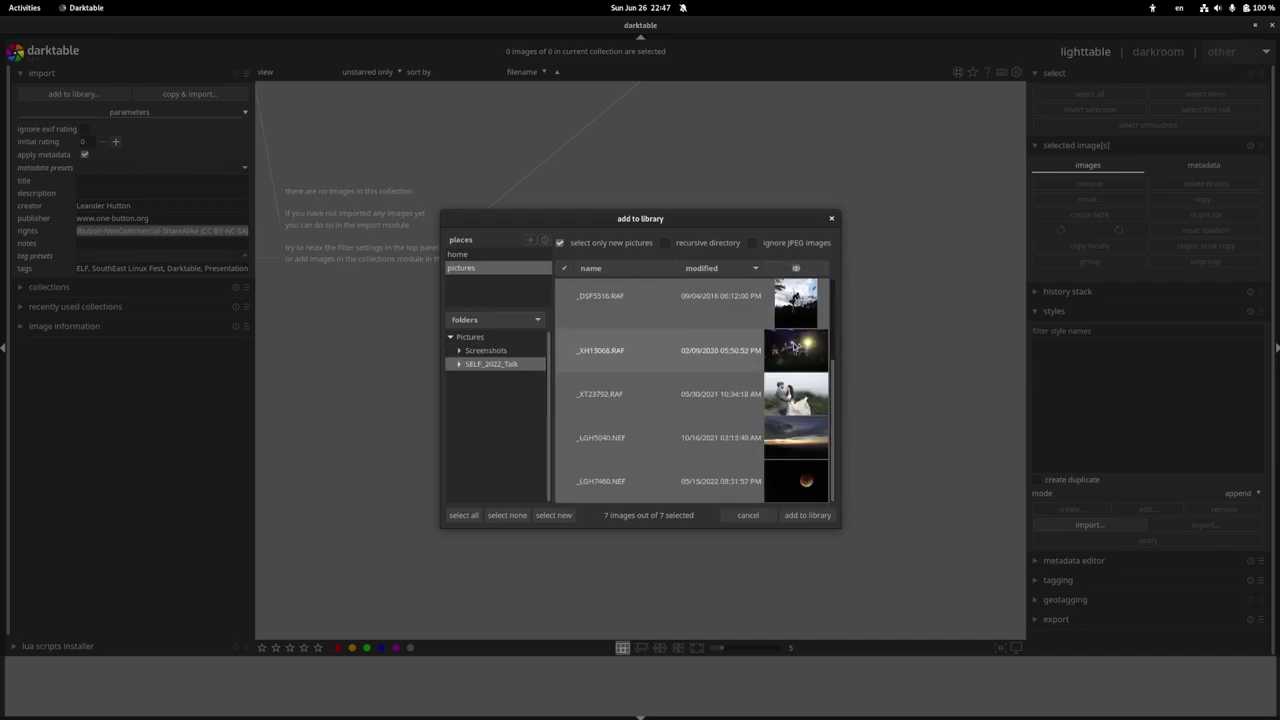
pyautogui.scroll(2, 762, 366)
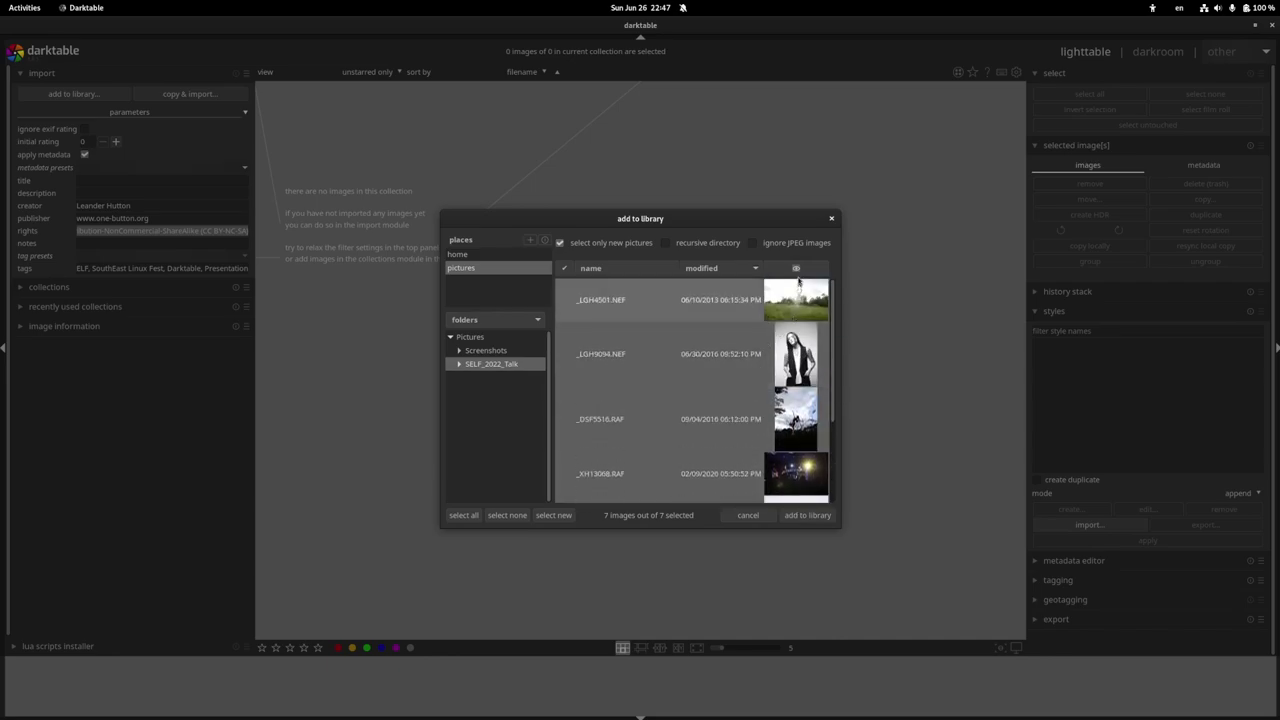
pyautogui.click(797, 288)
pyautogui.click(797, 300)
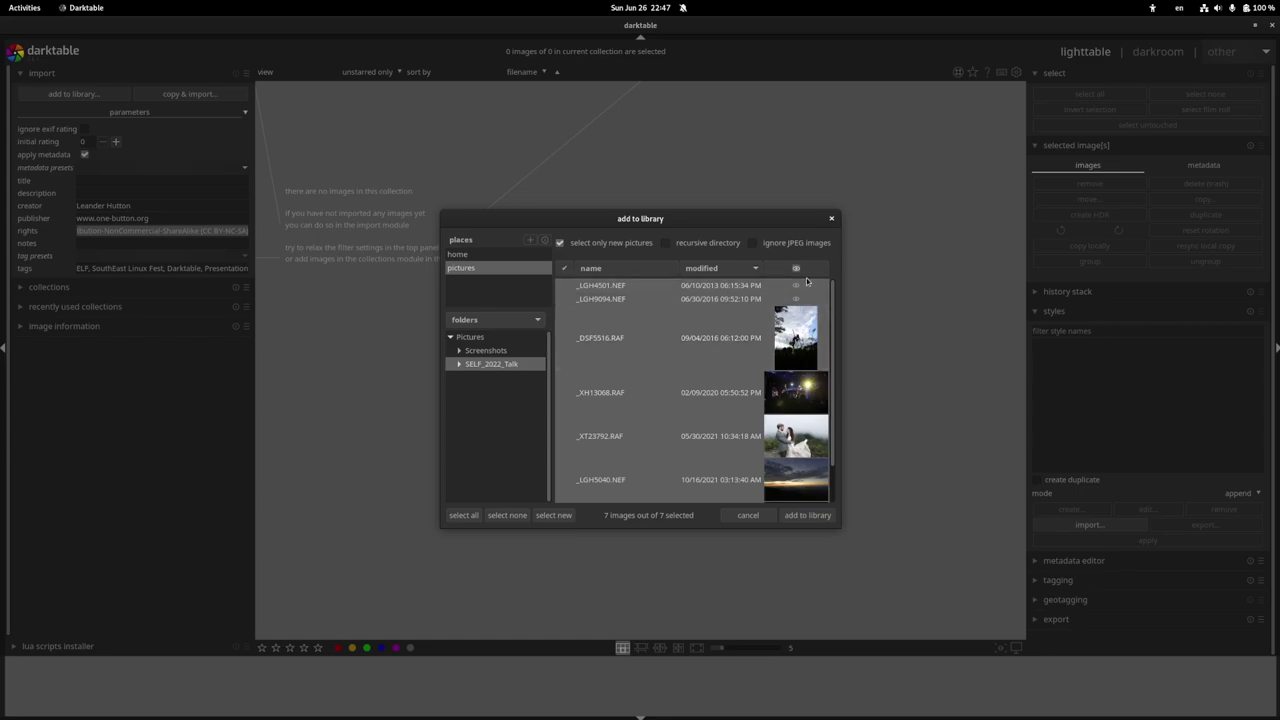
pyautogui.click(796, 268)
pyautogui.click(796, 268)
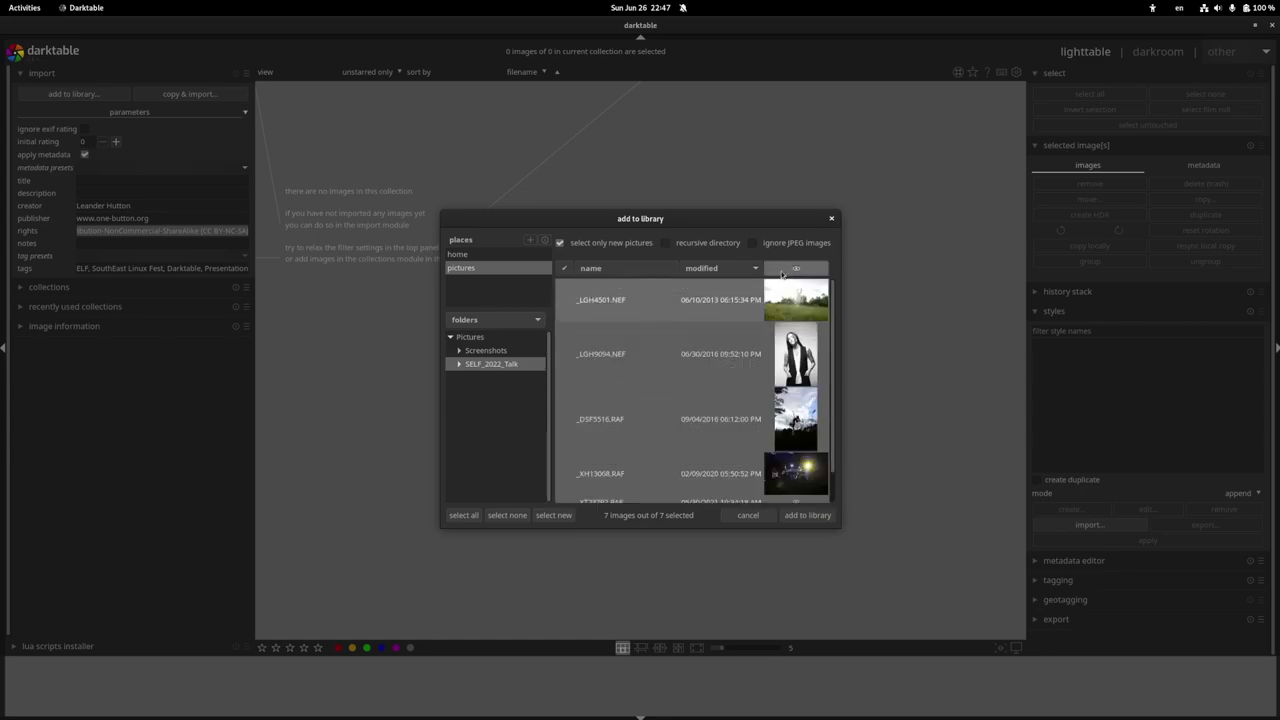
# Select all seven files and add them to the library.
pyautogui.click(713, 332)
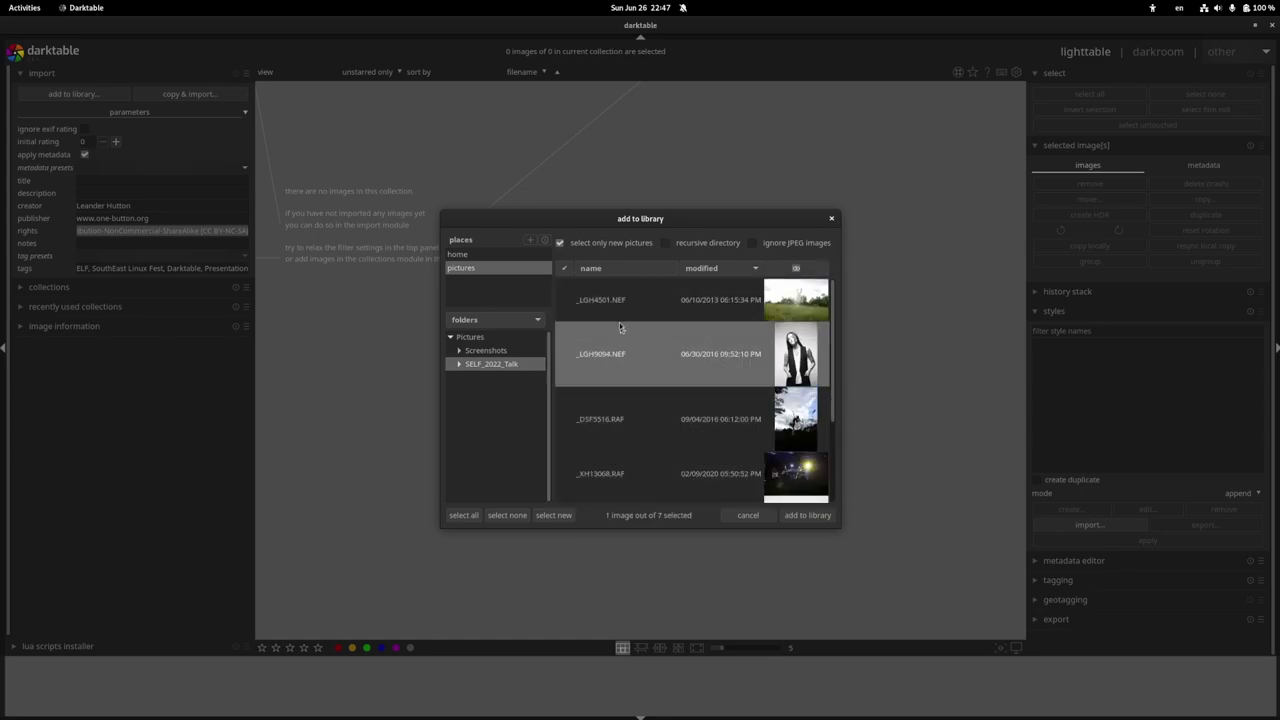
pyautogui.keyDown('shift'); pyautogui.click(645, 422); pyautogui.keyUp('shift')
pyautogui.scroll(-3, 645, 422)
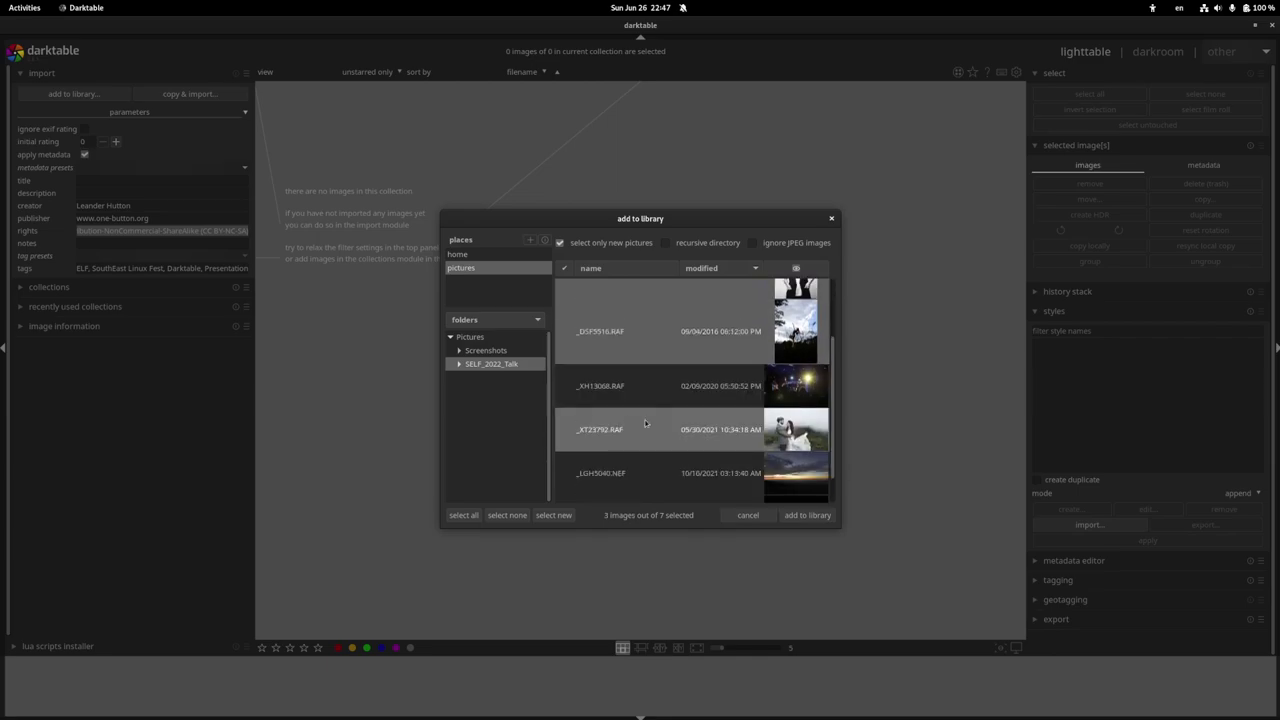
pyautogui.click(464, 515)
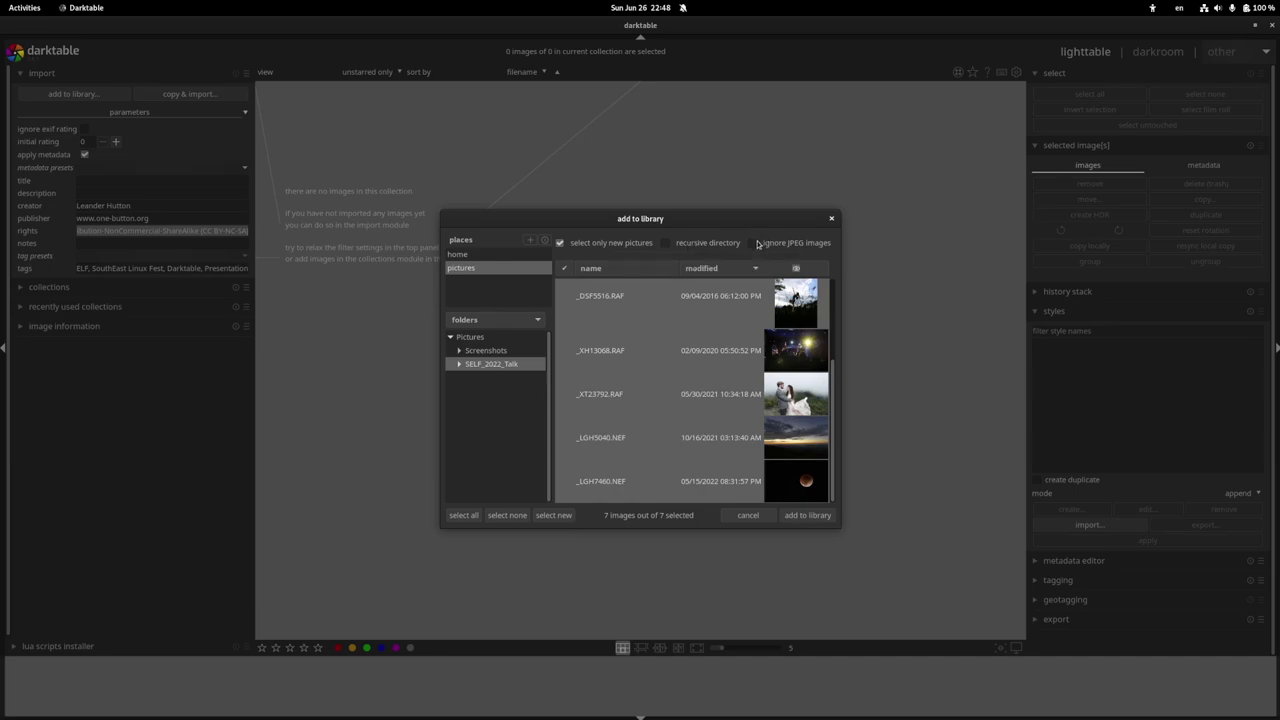
pyautogui.click(793, 514)
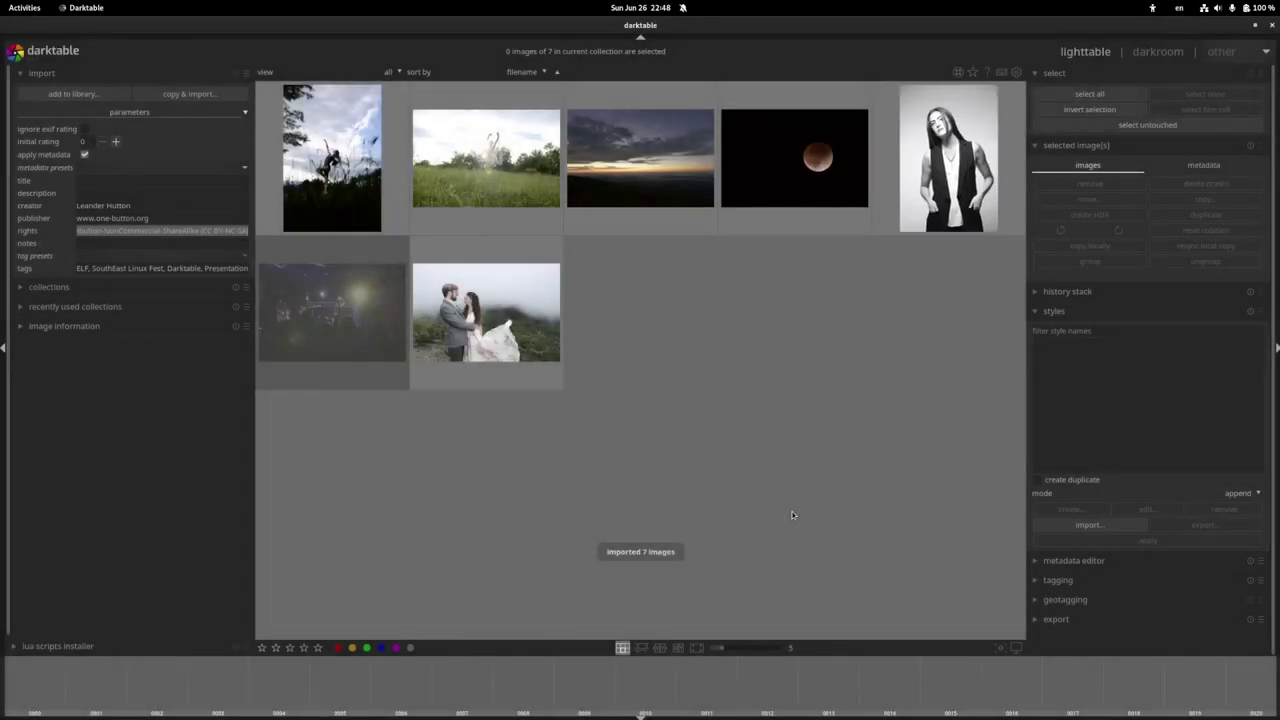
# Select the sunset photo and clear its star rating to 0.
pyautogui.click(265, 335)
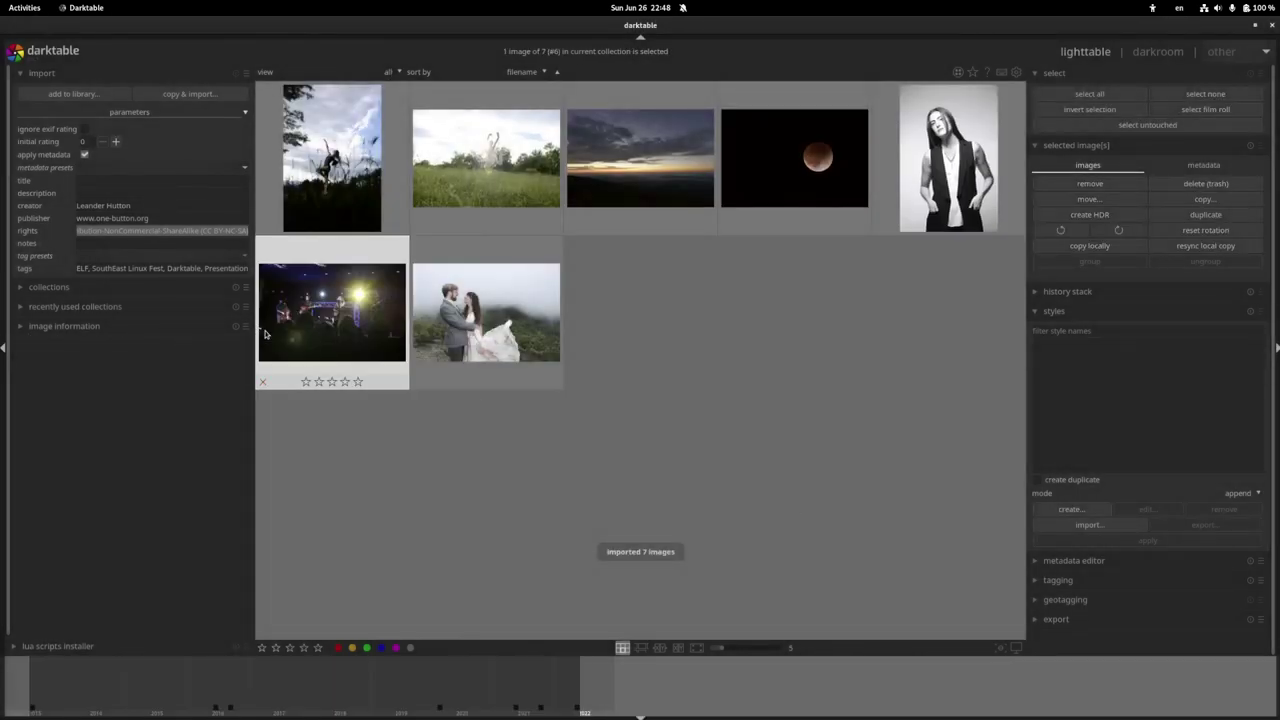
pyautogui.click(629, 175)
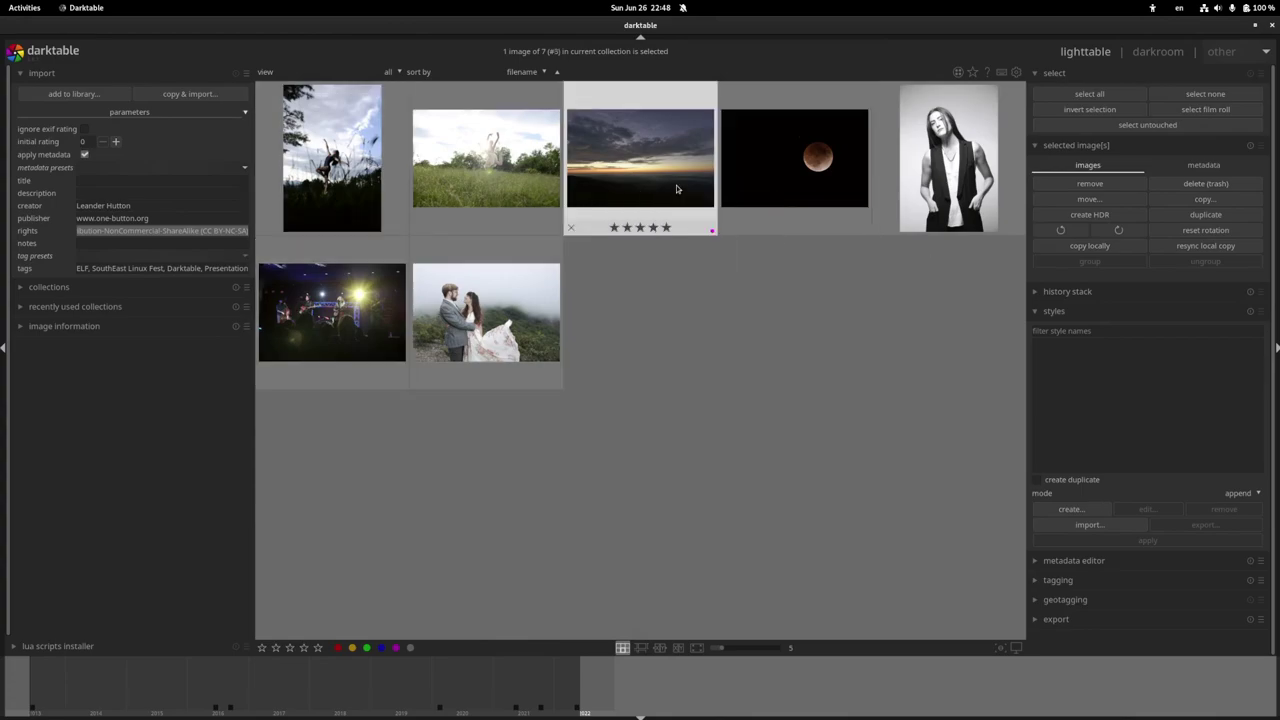
pyautogui.press('0')
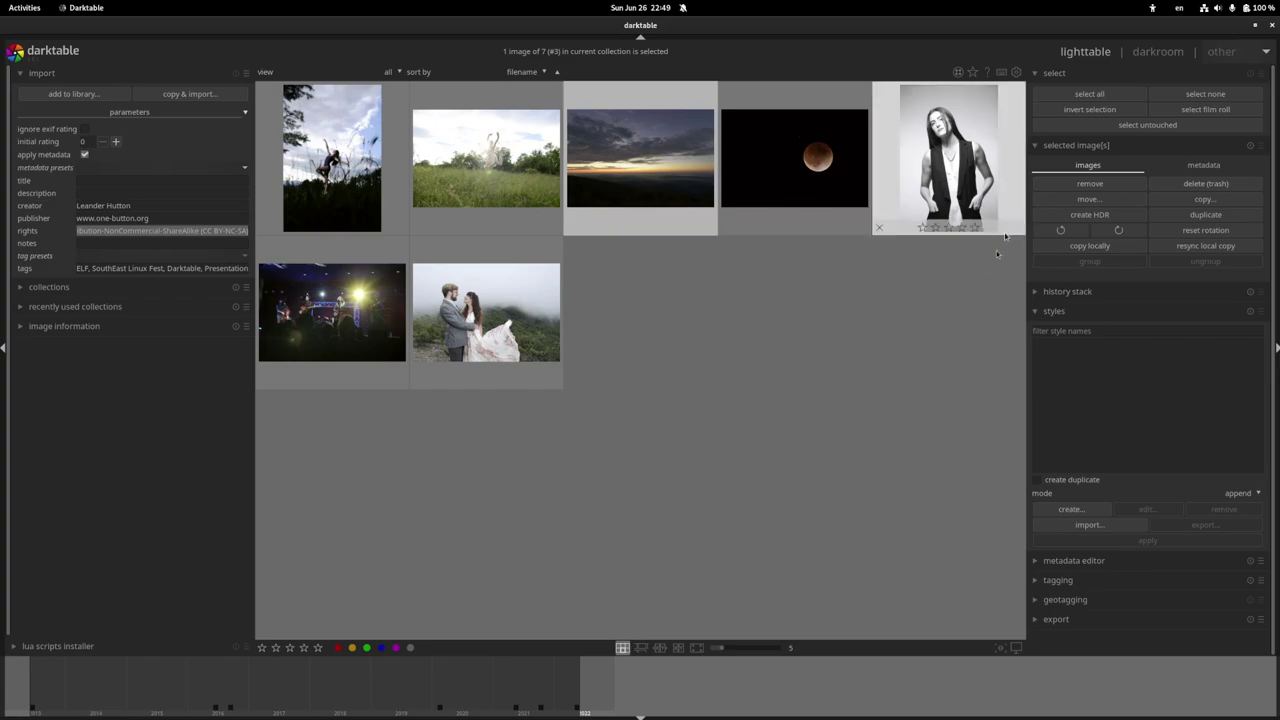
# Deselect the sunset, then select the field photo and then the moon photo.
pyautogui.click(839, 529)
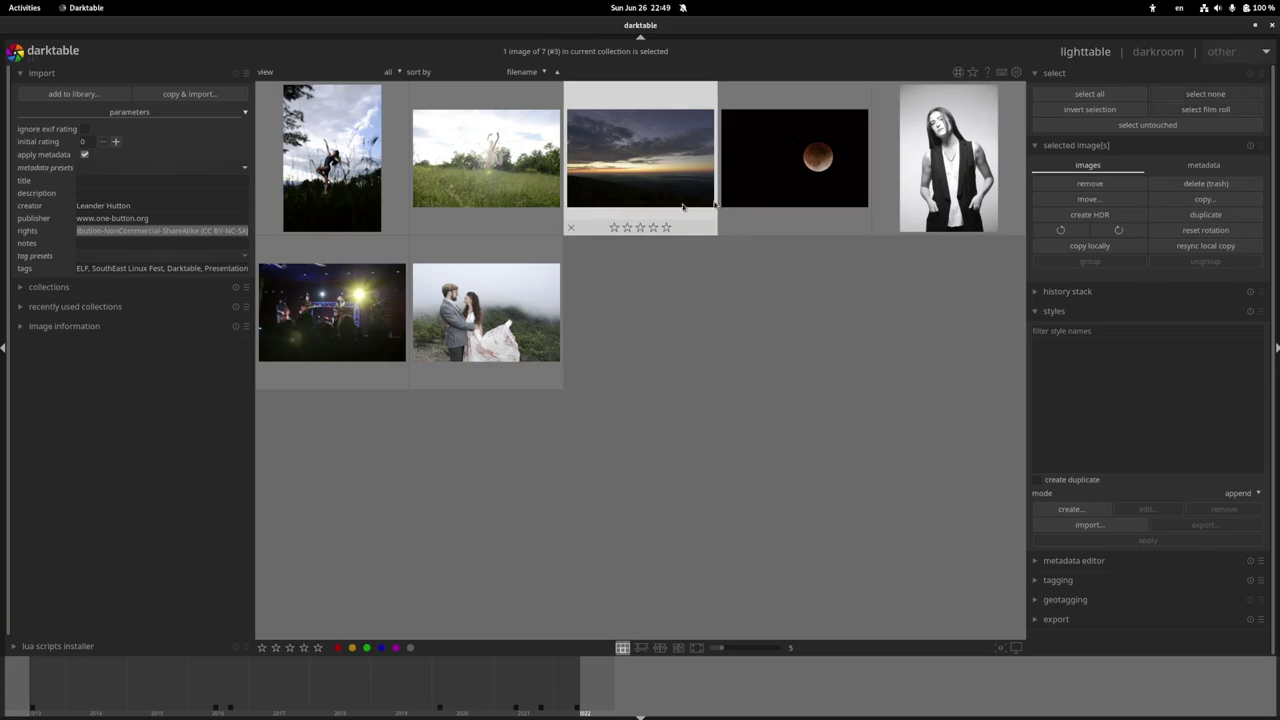
pyautogui.click(508, 204)
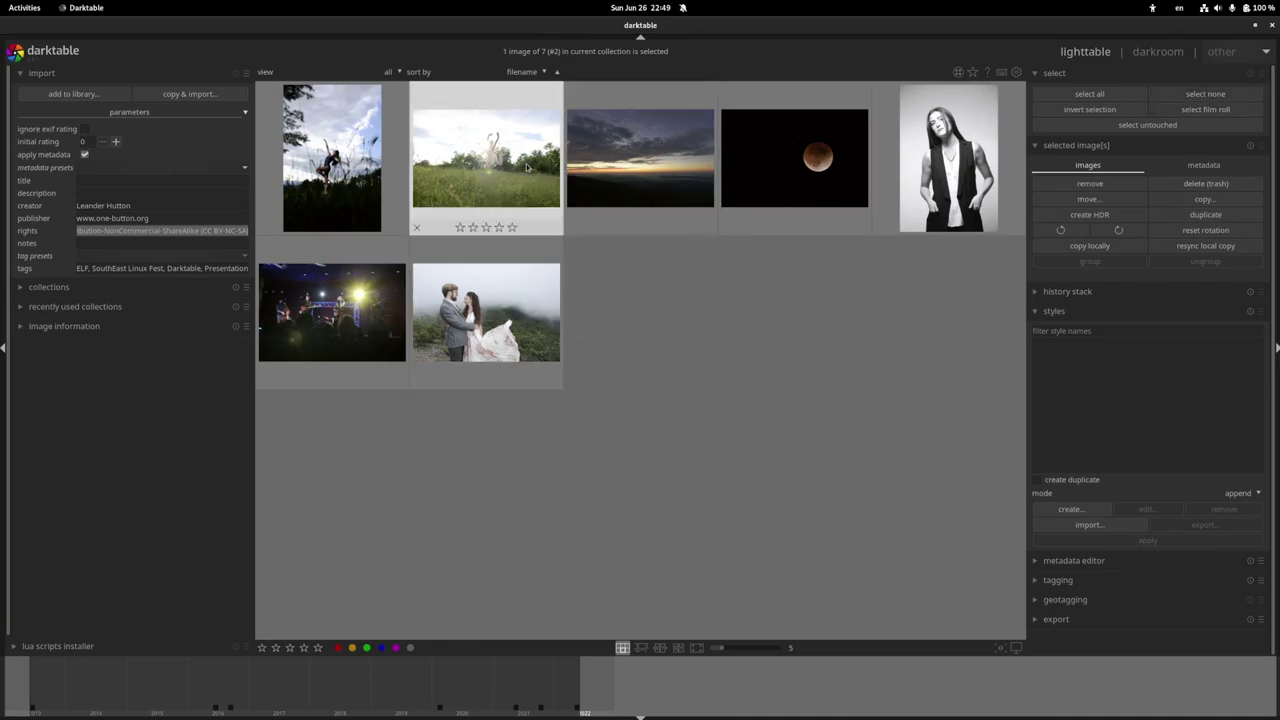
pyautogui.click(745, 172)
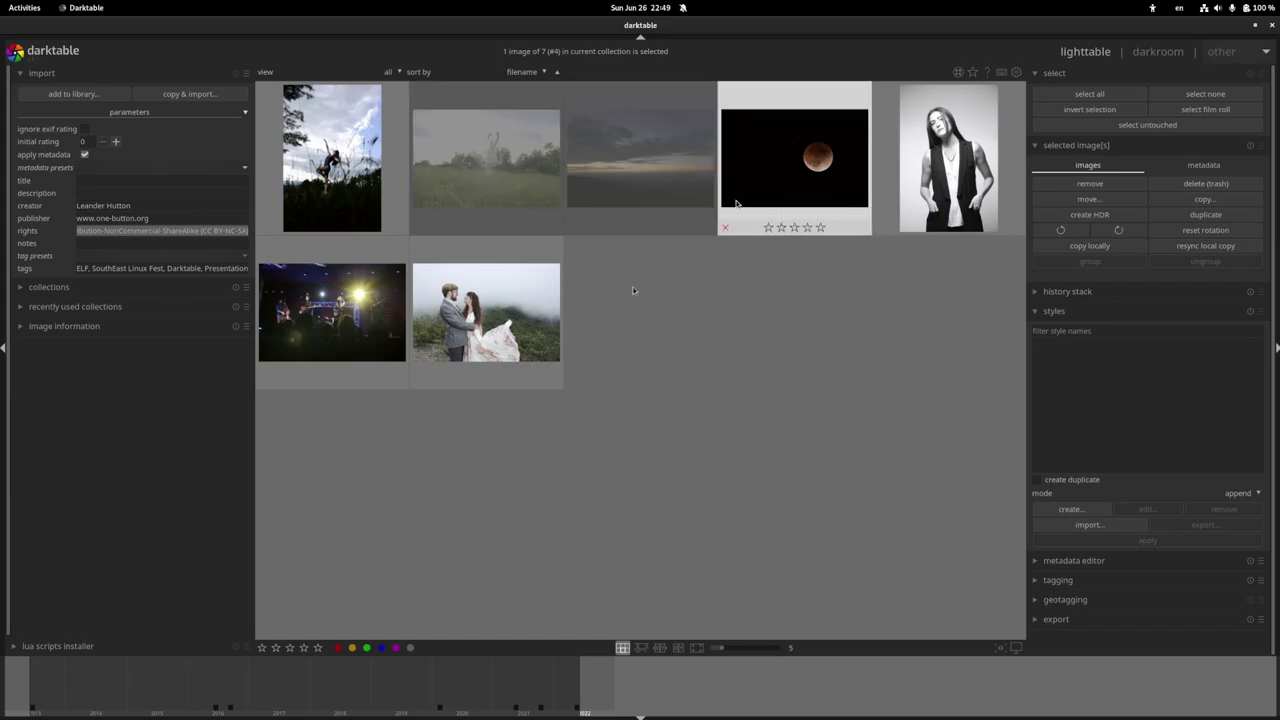
# Select the field, sunset and moon photos together and make local copies of them.
pyautogui.click(488, 170)
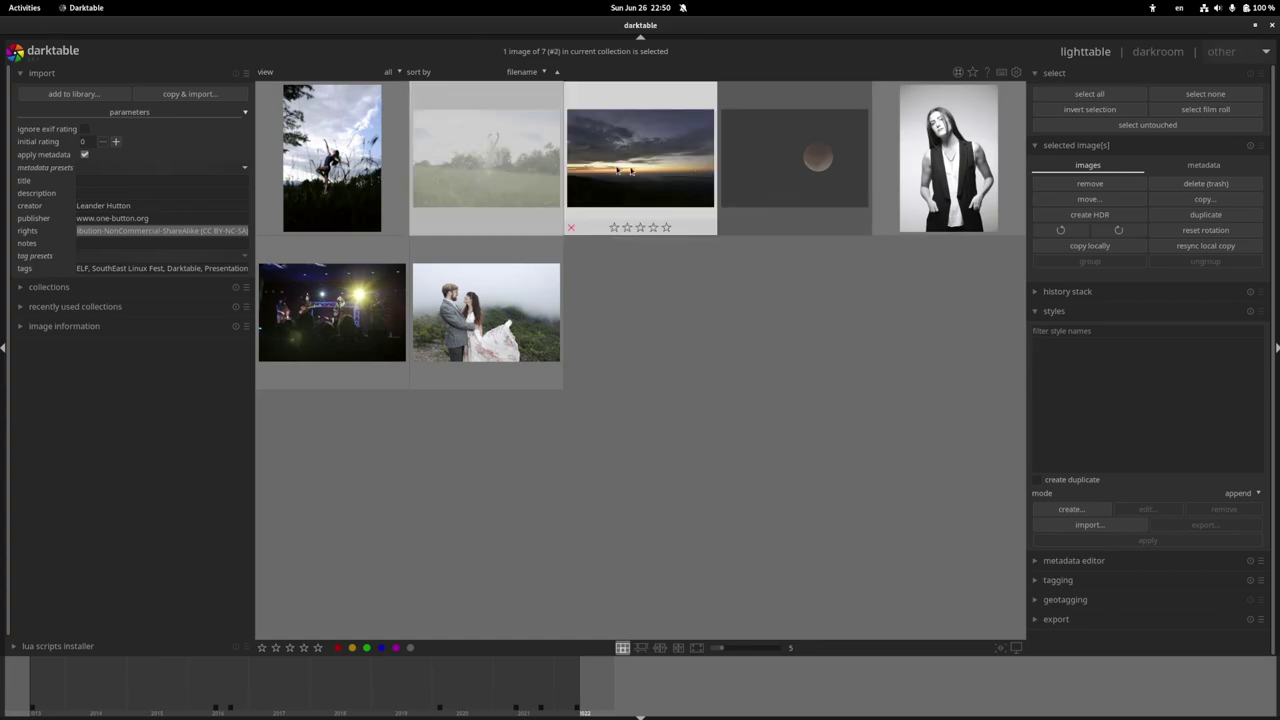
pyautogui.keyDown('shift'); pyautogui.click(755, 165); pyautogui.keyUp('shift')
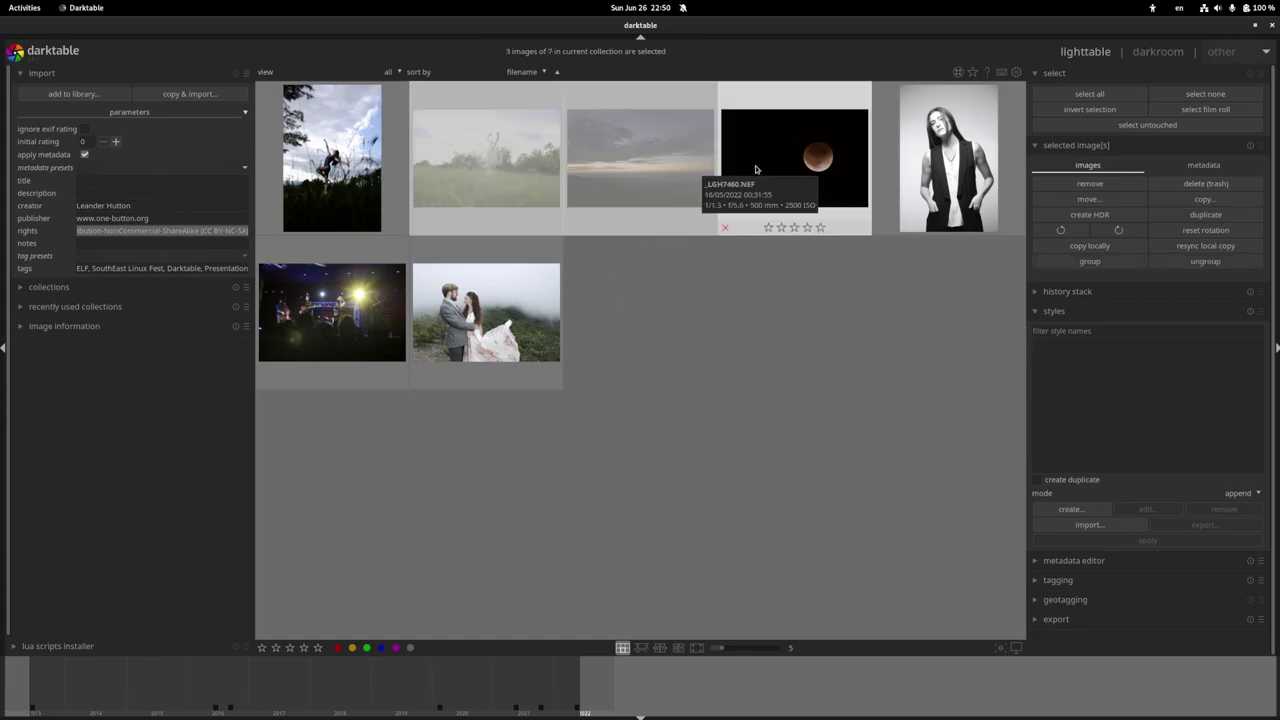
pyautogui.click(640, 170)
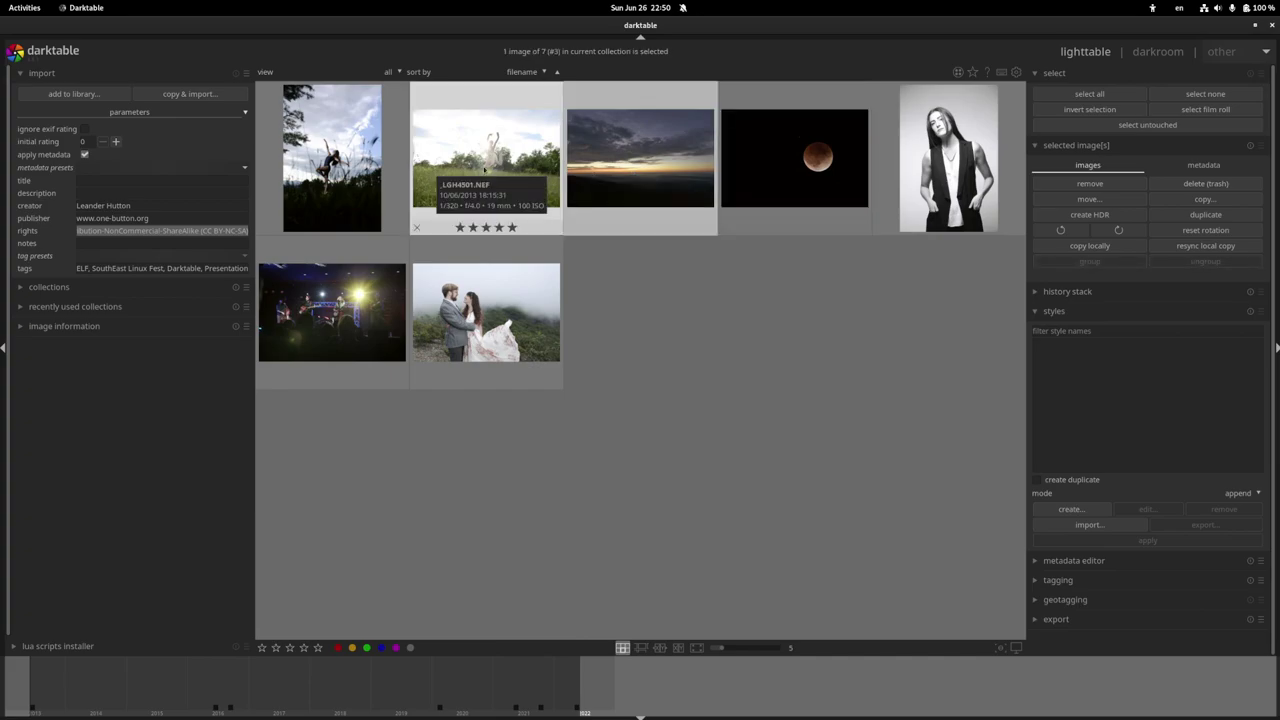
pyautogui.keyDown('ctrl'); pyautogui.click(807, 154); pyautogui.keyUp('ctrl')
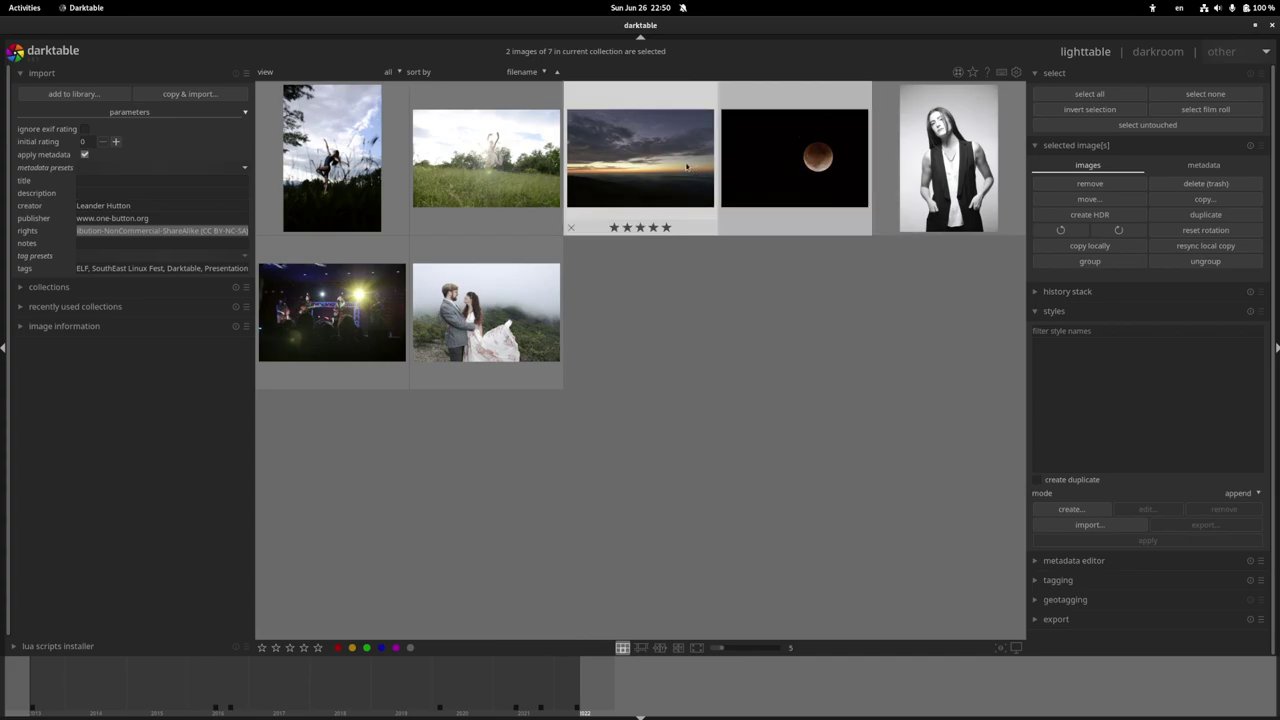
pyautogui.click(554, 150)
pyautogui.keyDown('shift'); pyautogui.click(736, 186); pyautogui.keyUp('shift')
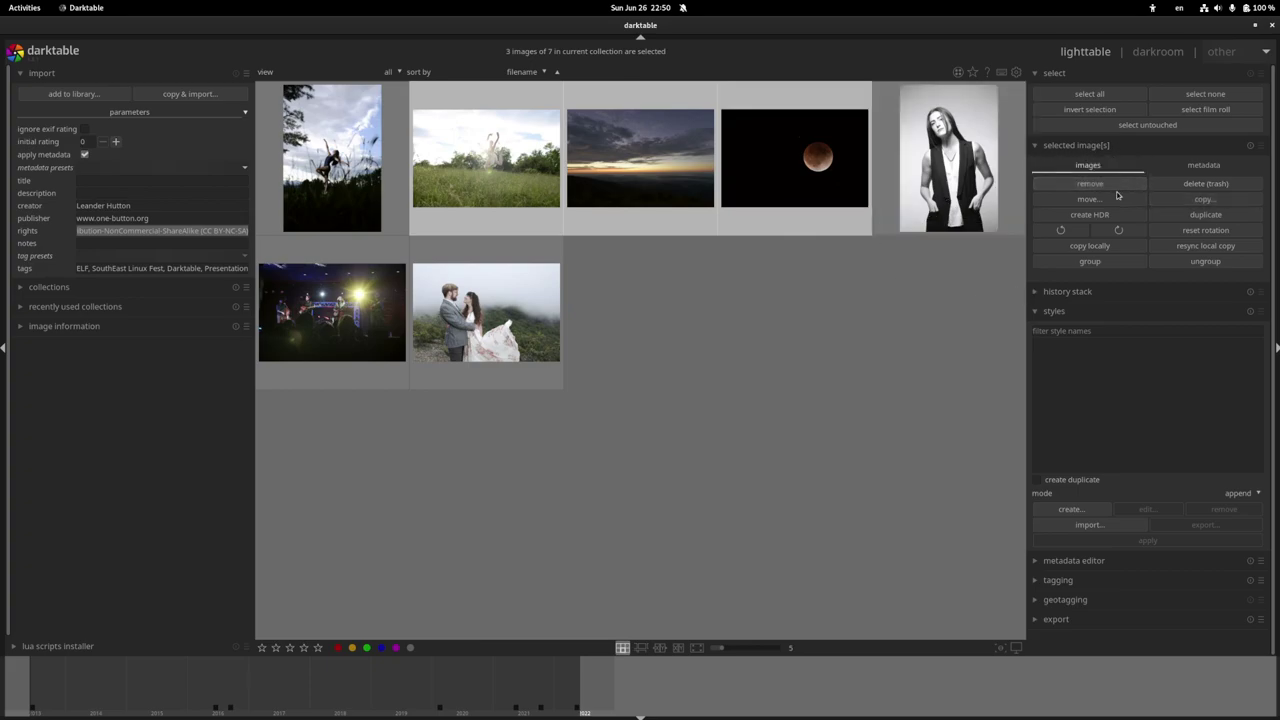
pyautogui.click(1141, 245)
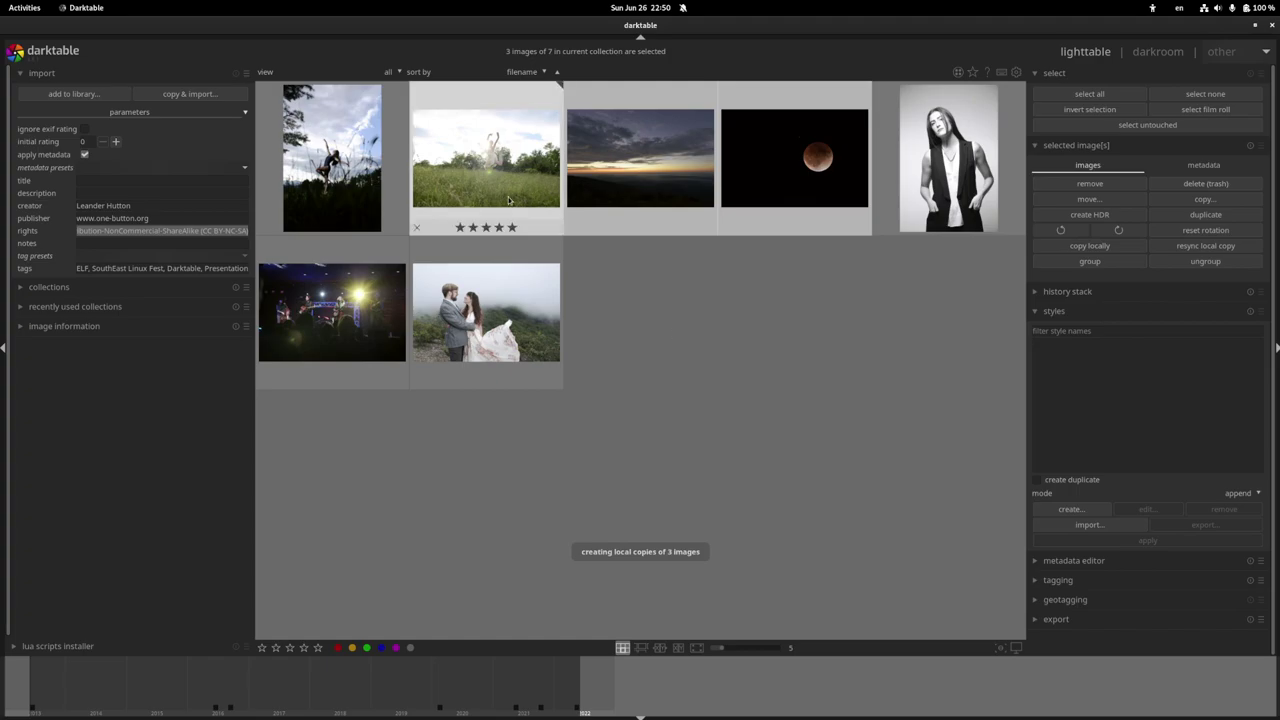
# Open the moon photo, widen filmic's relative exposure and raise mid-tones saturation to 8.52%.
pyautogui.doubleClick(815, 148)
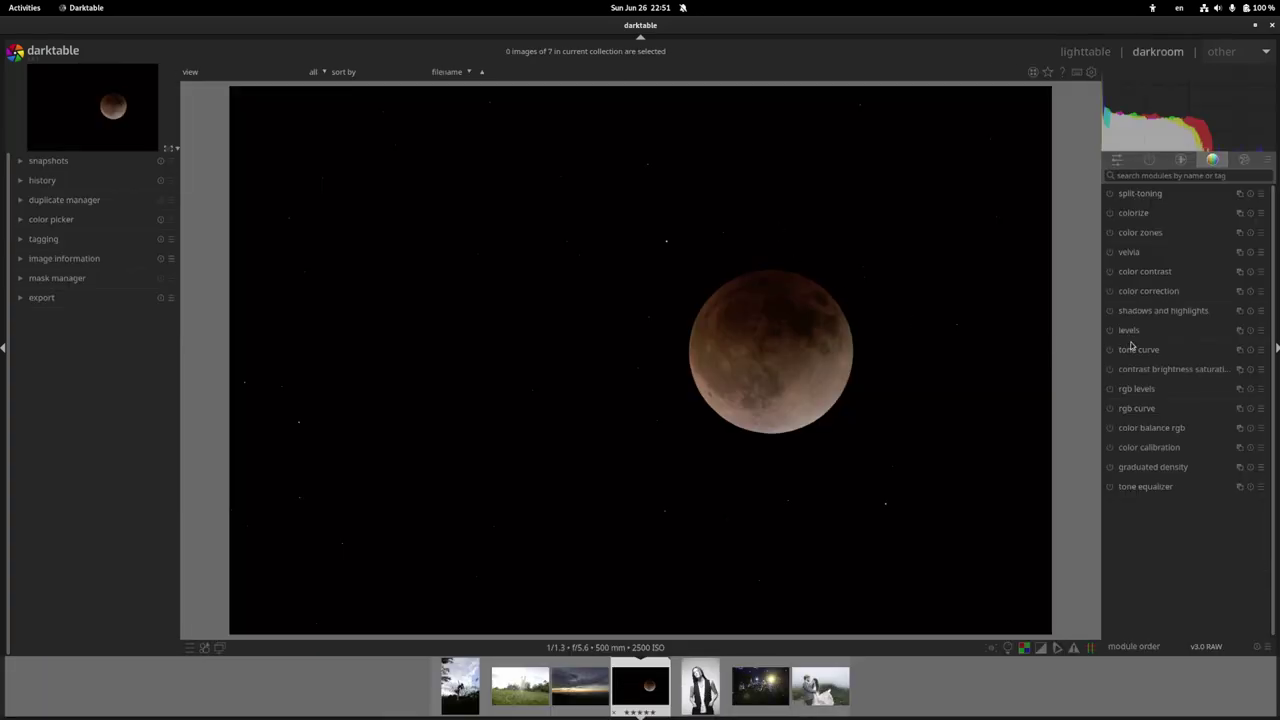
pyautogui.click(1152, 162)
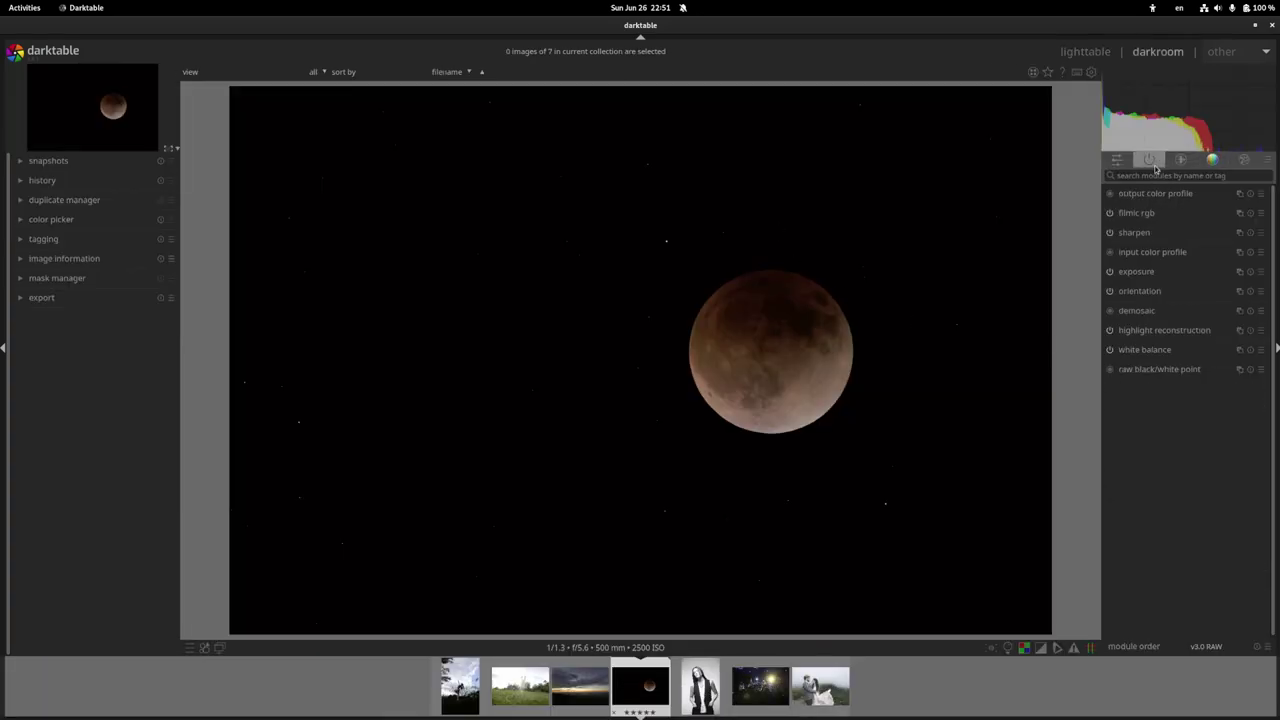
pyautogui.click(1188, 274)
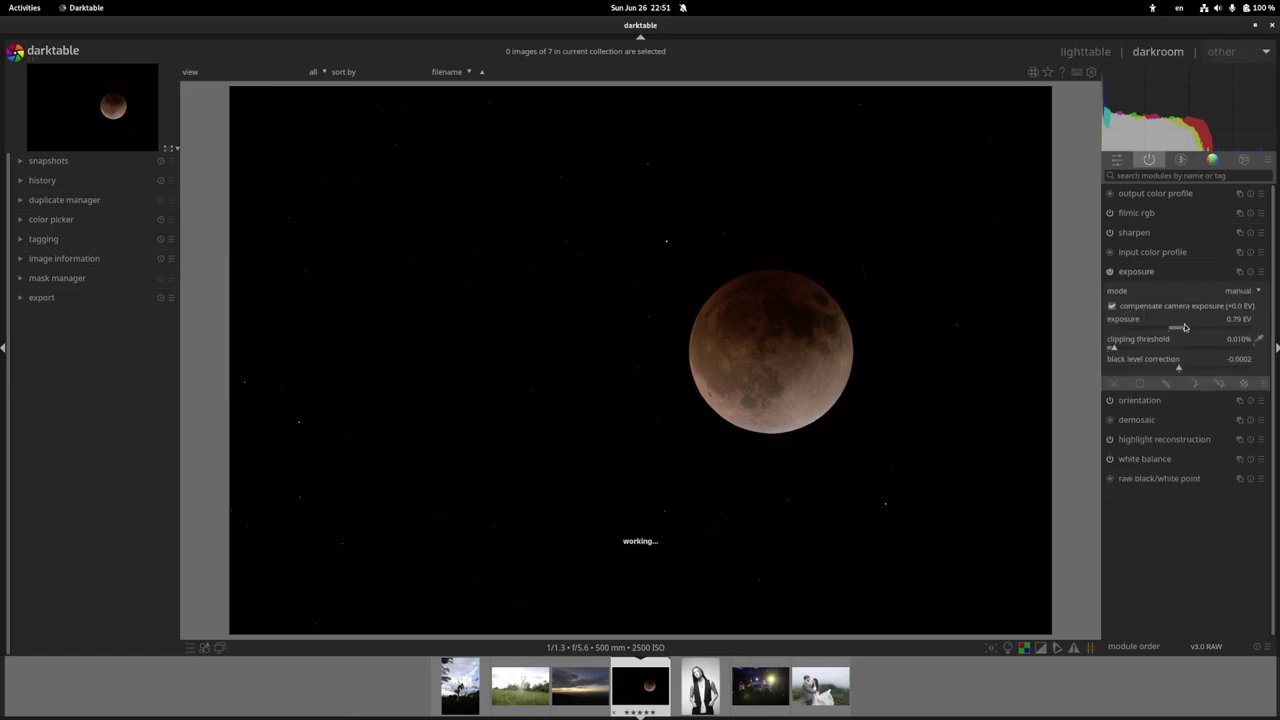
pyautogui.click(1172, 272)
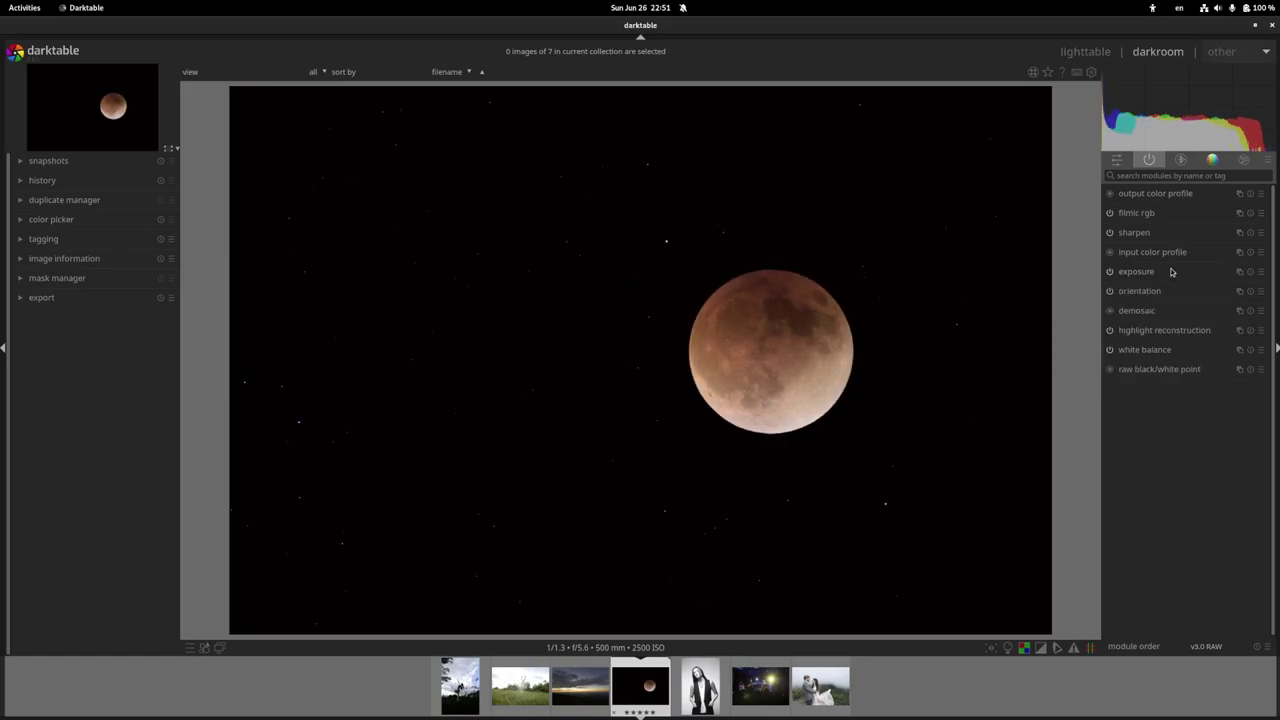
pyautogui.click(1160, 214)
pyautogui.scroll(-3, 1168, 348)
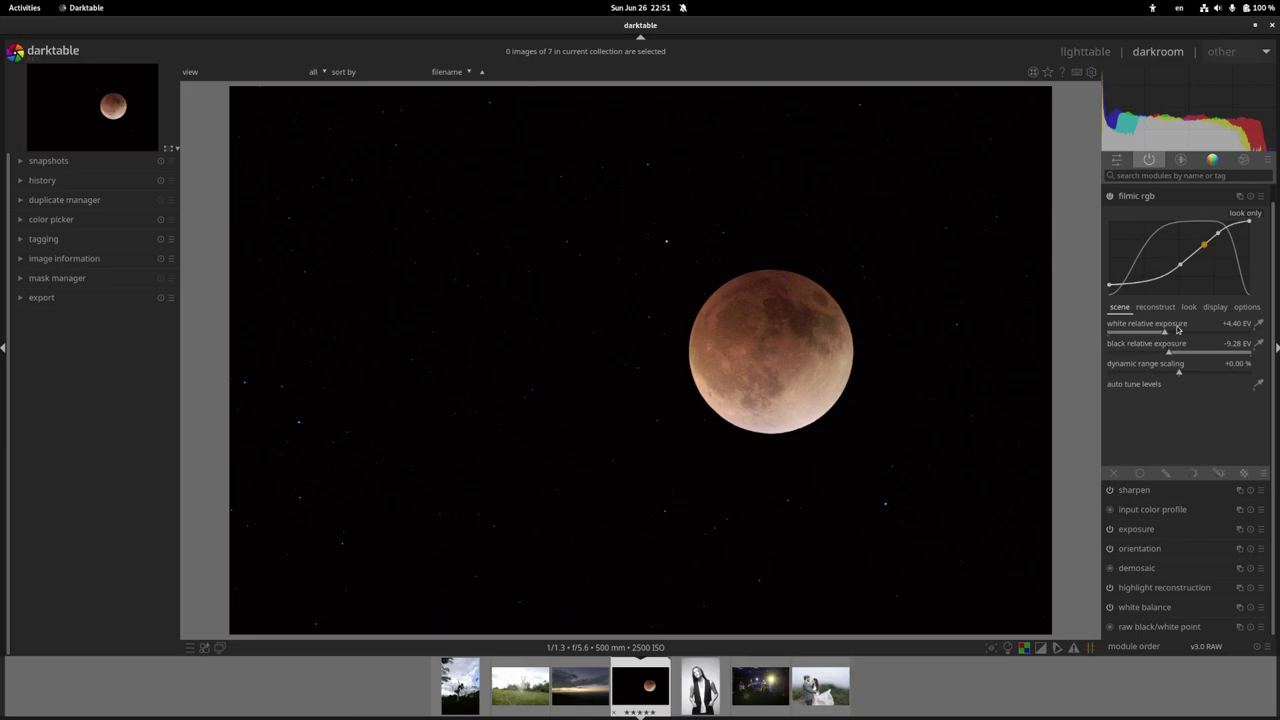
pyautogui.moveTo(1180, 330); pyautogui.dragTo(1198, 330)
pyautogui.click(1188, 306)
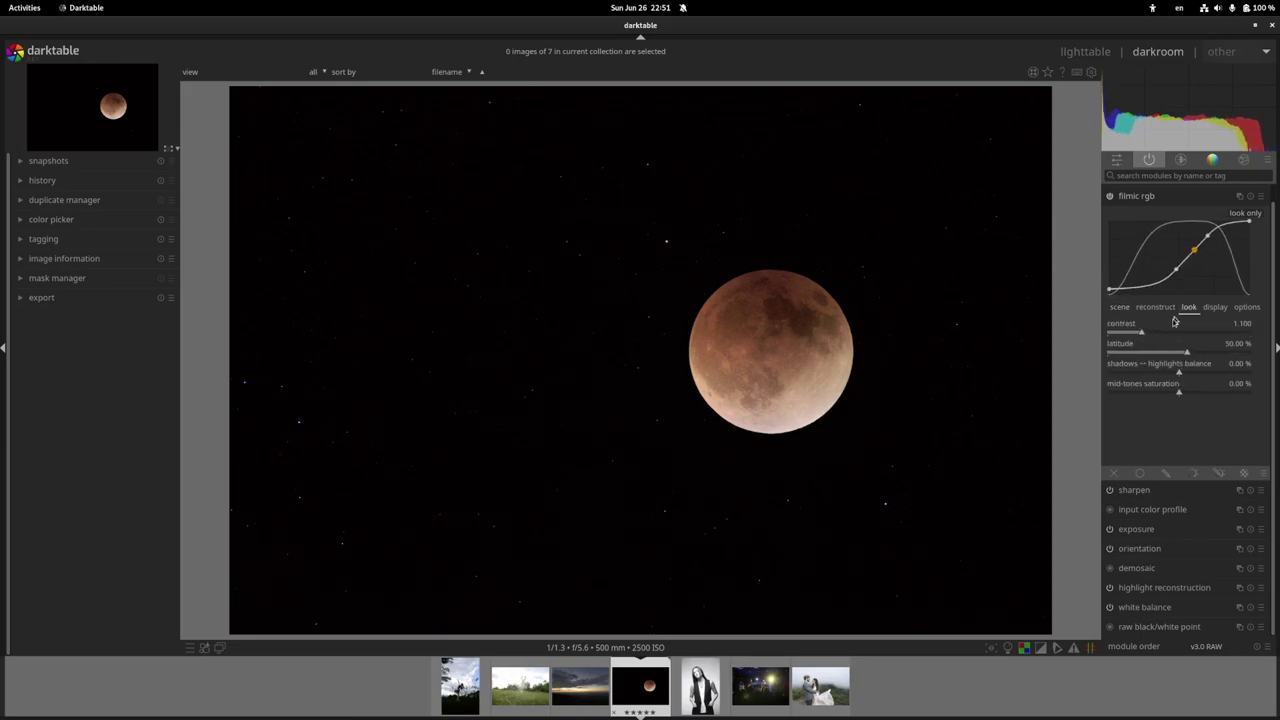
pyautogui.moveTo(1180, 389); pyautogui.dragTo(1190, 390)
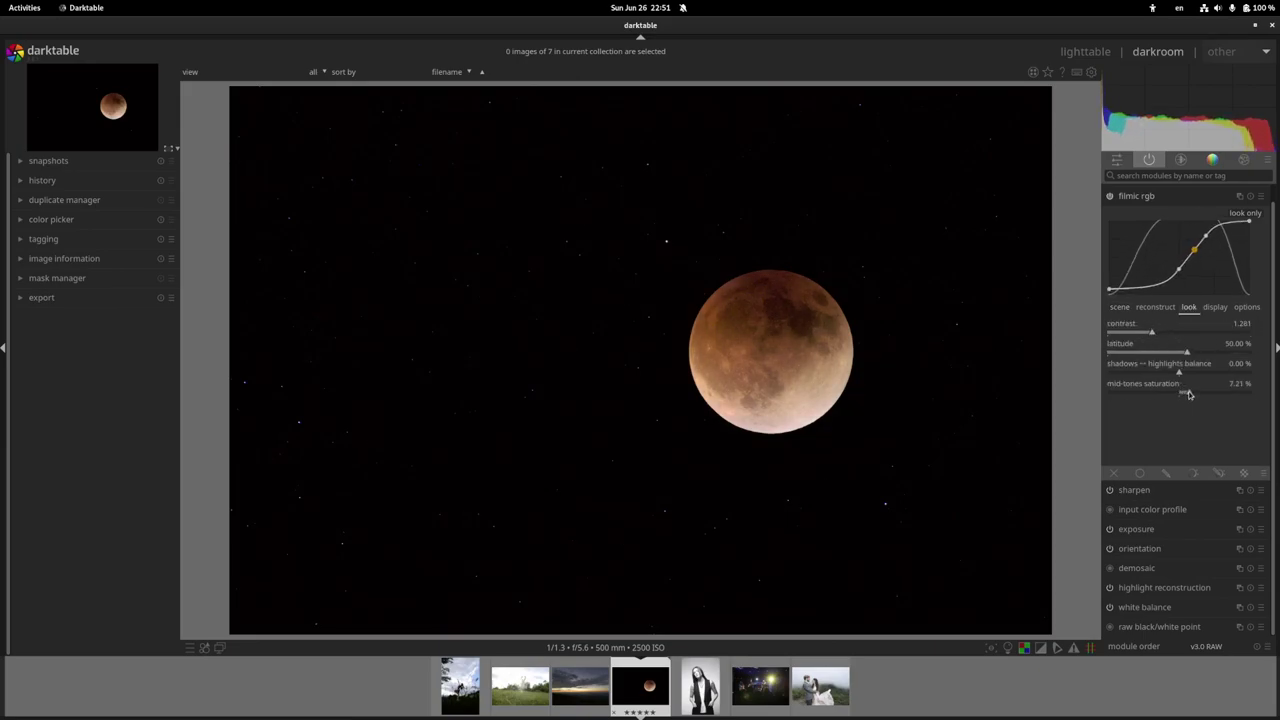
# Raise the tone equalizer's mask exposure compensation to +2.61 EV.
pyautogui.click(1212, 160)
pyautogui.click(1162, 490)
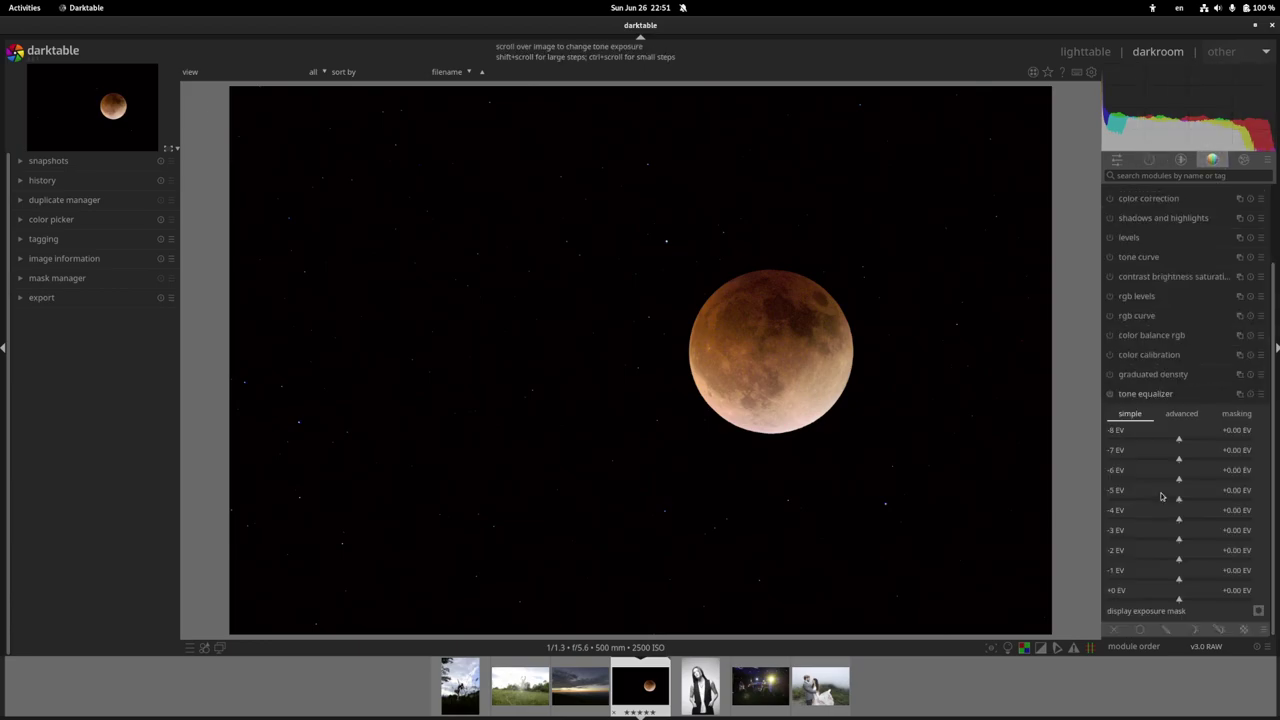
pyautogui.click(1190, 414)
pyautogui.click(1242, 414)
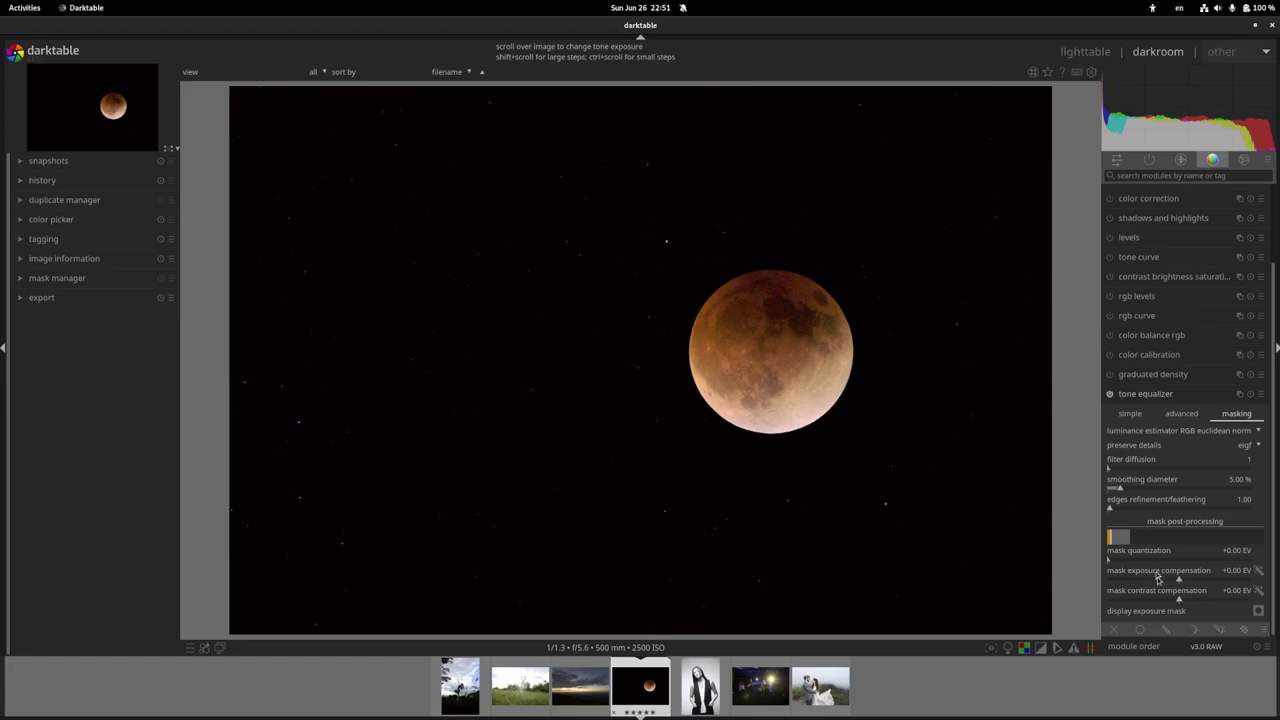
pyautogui.moveTo(1170, 580); pyautogui.dragTo(1228, 582)
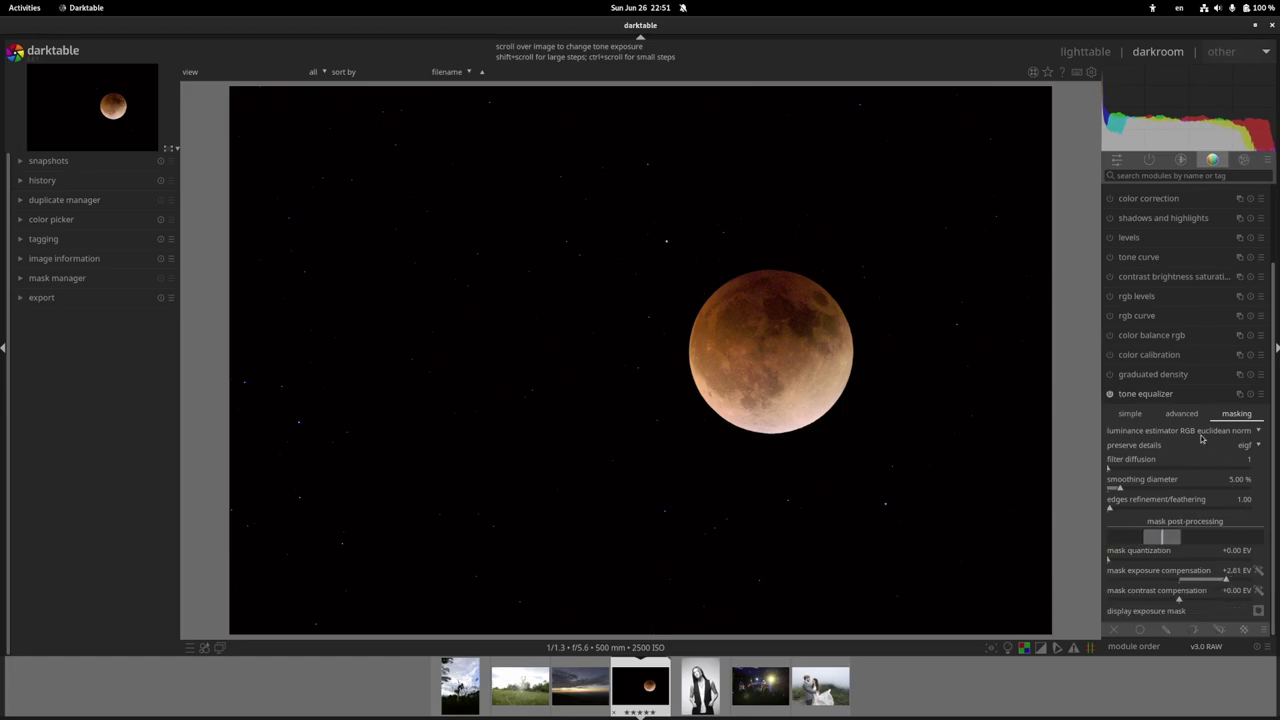
pyautogui.click(1181, 413)
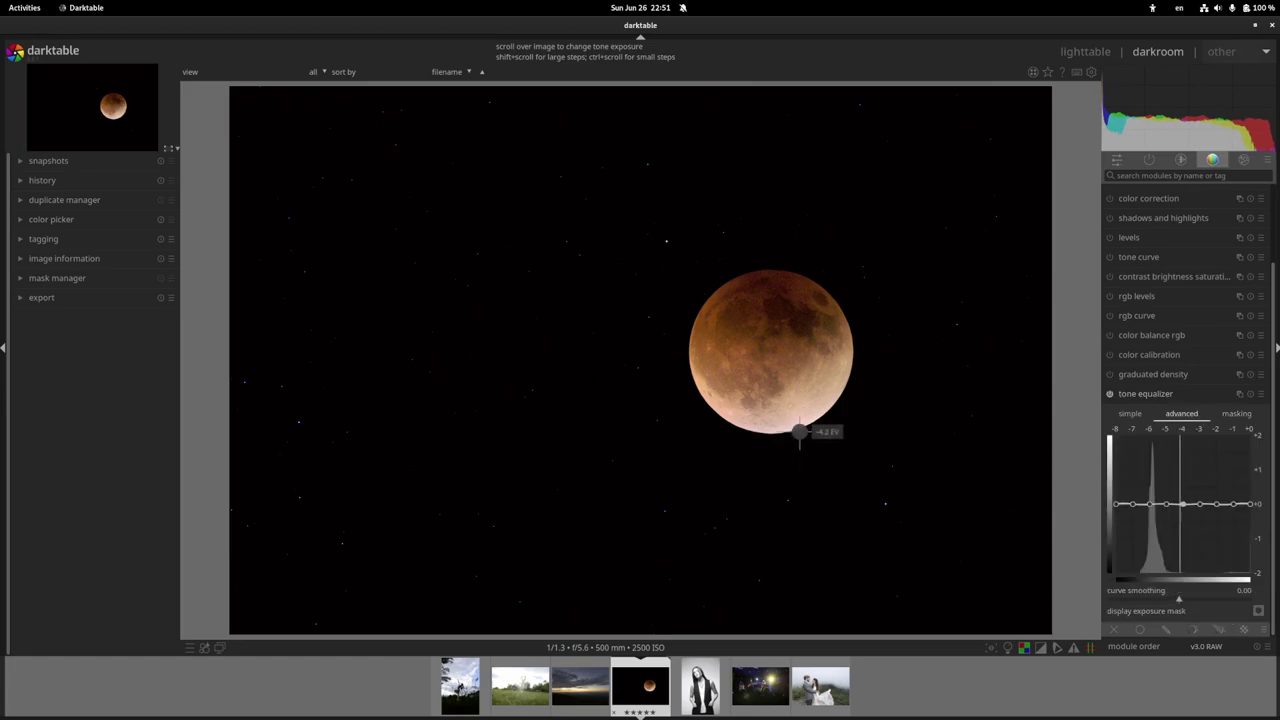
pyautogui.scroll(-4, 1252, 518)
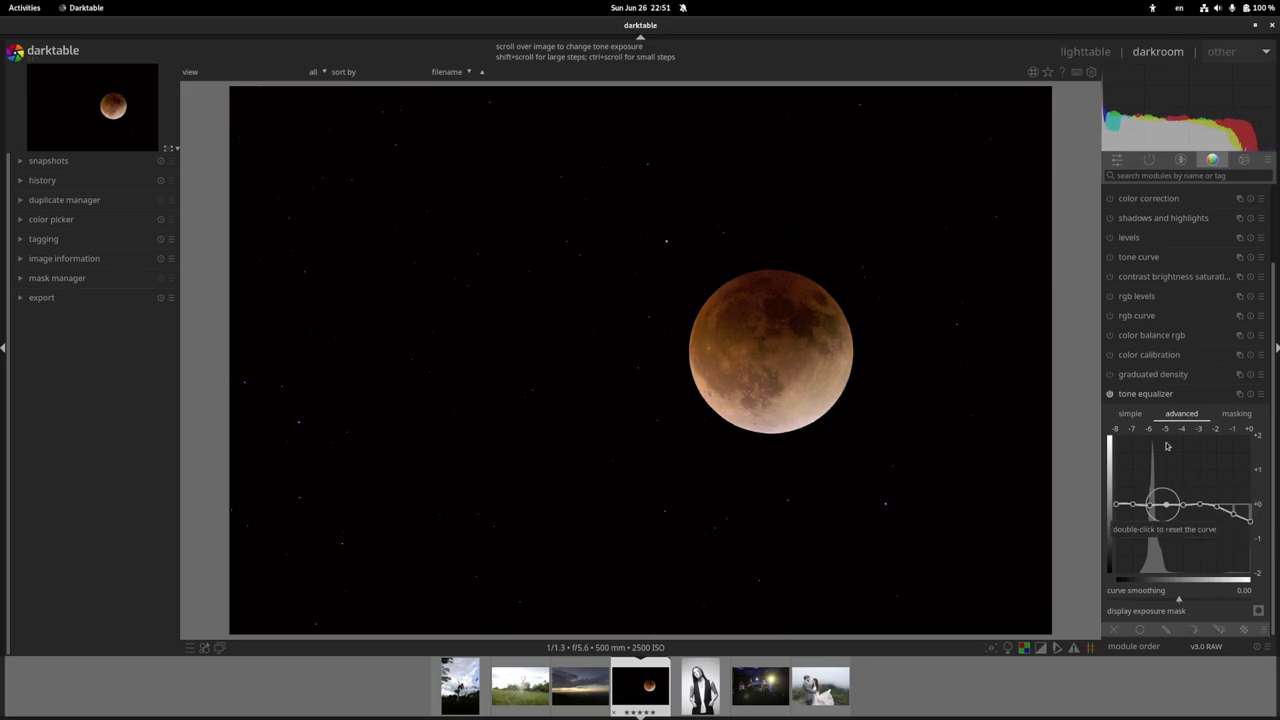
pyautogui.click(1185, 393)
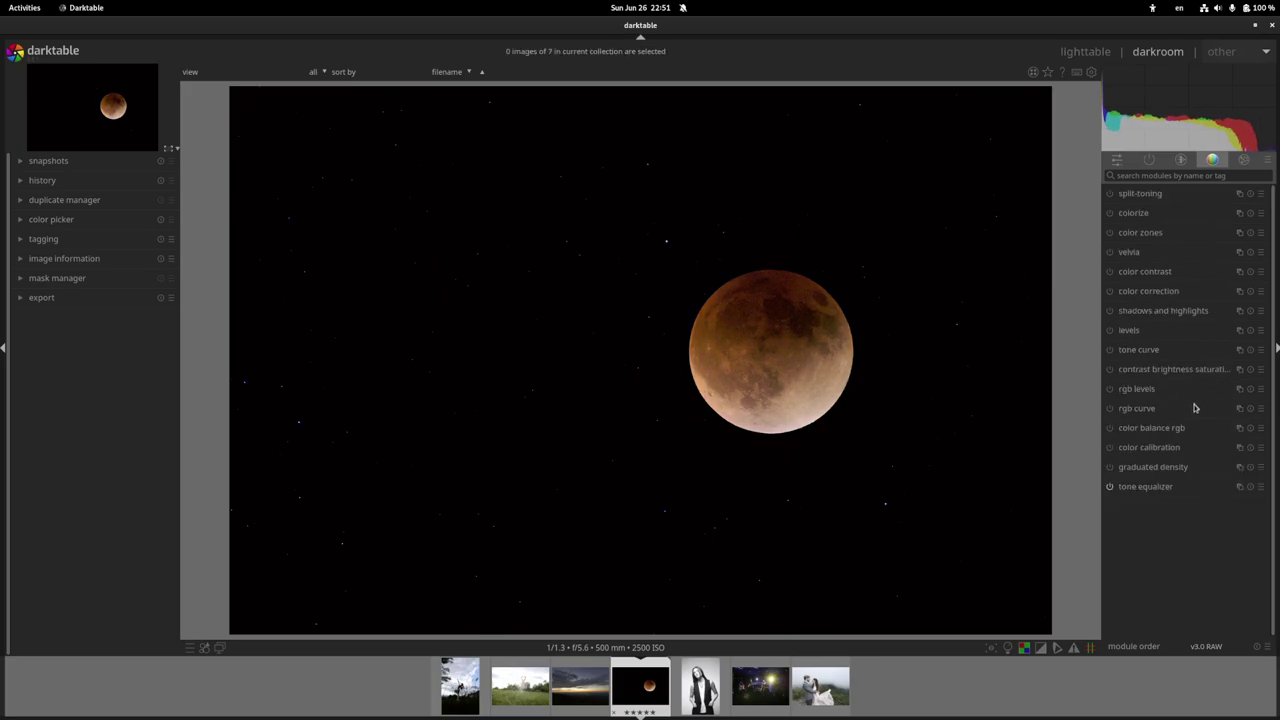
# Raise color balance rgb global chroma to about 24%, then collapse the module.
pyautogui.click(1195, 426)
pyautogui.moveTo(1189, 320); pyautogui.dragTo(1205, 323)
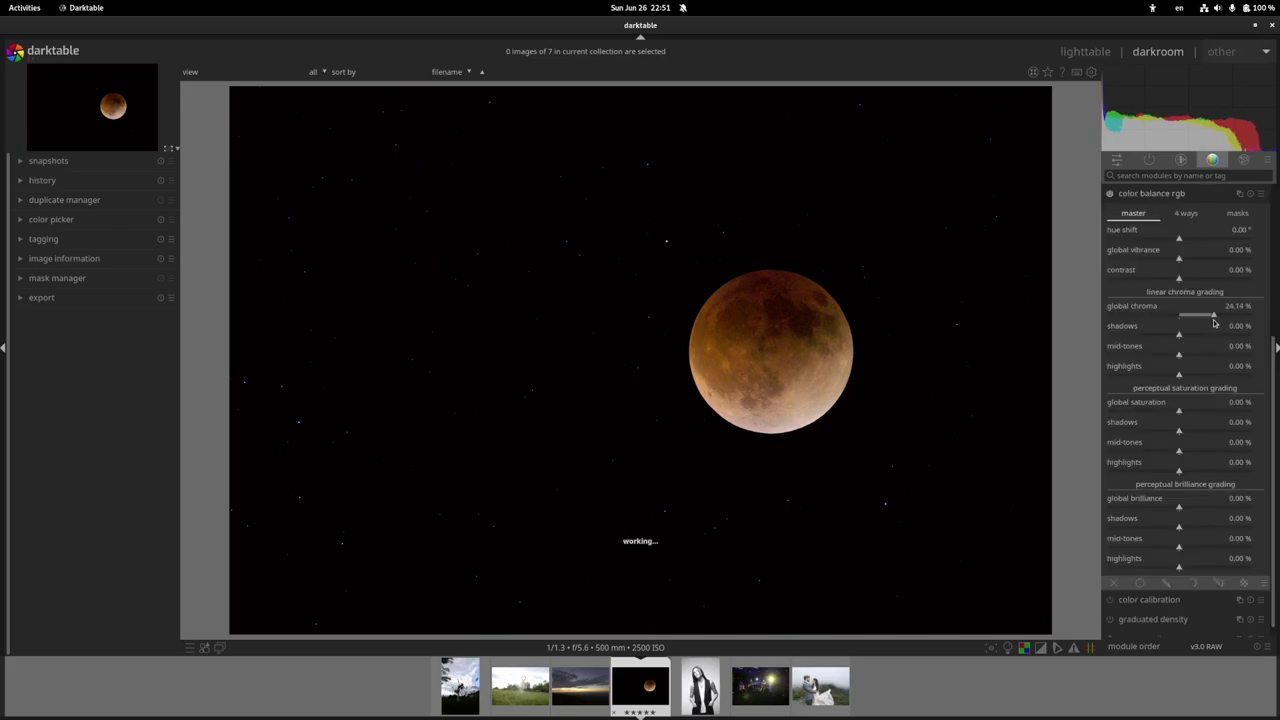
pyautogui.click(1184, 196)
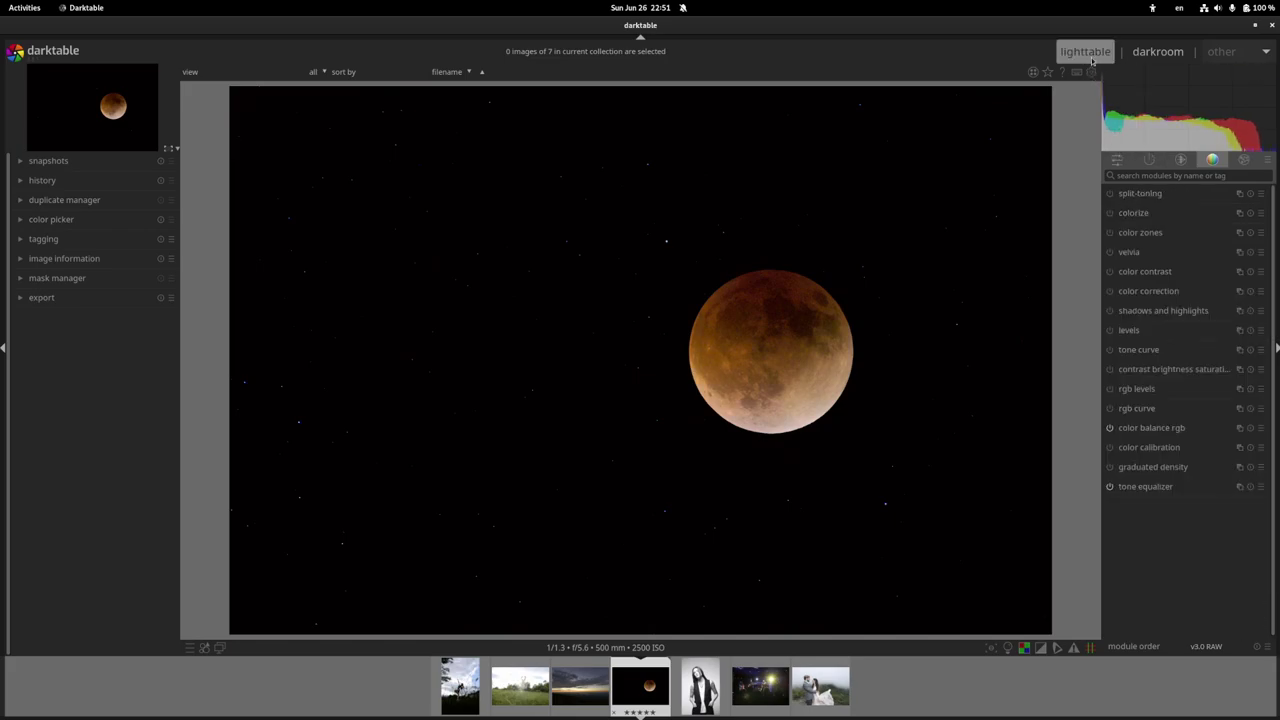
# Return to the lighttable grid and resync the moon photo's local copy.
pyautogui.click(1085, 51)
pyautogui.click(845, 152)
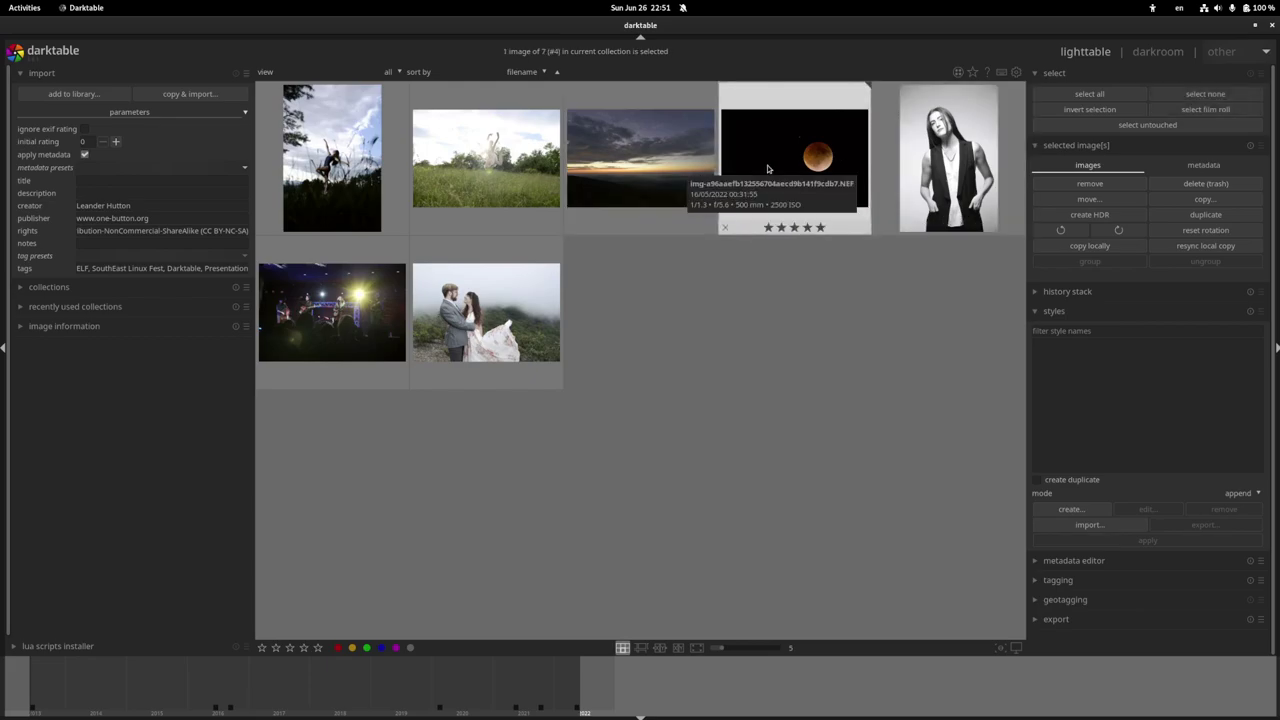
pyautogui.click(1247, 250)
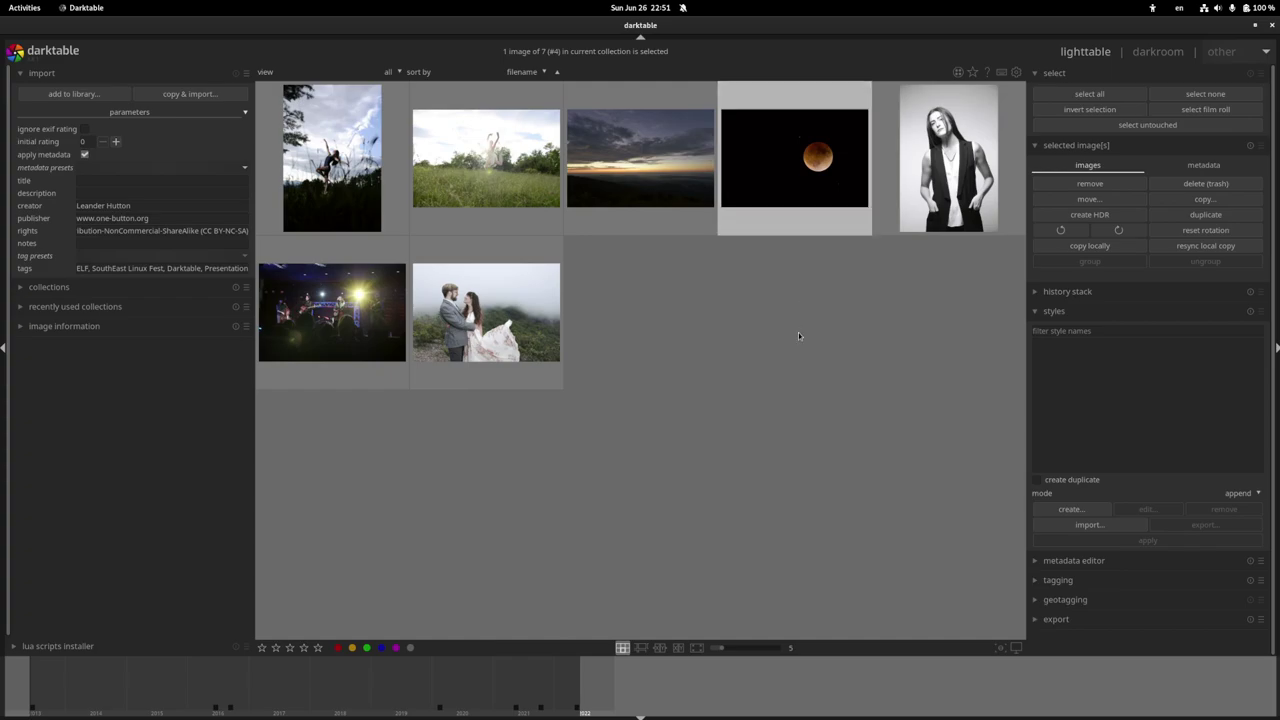
# Select the sunset and dancer photos, resync their local copies, then clear the selection.
pyautogui.moveTo(797, 175)
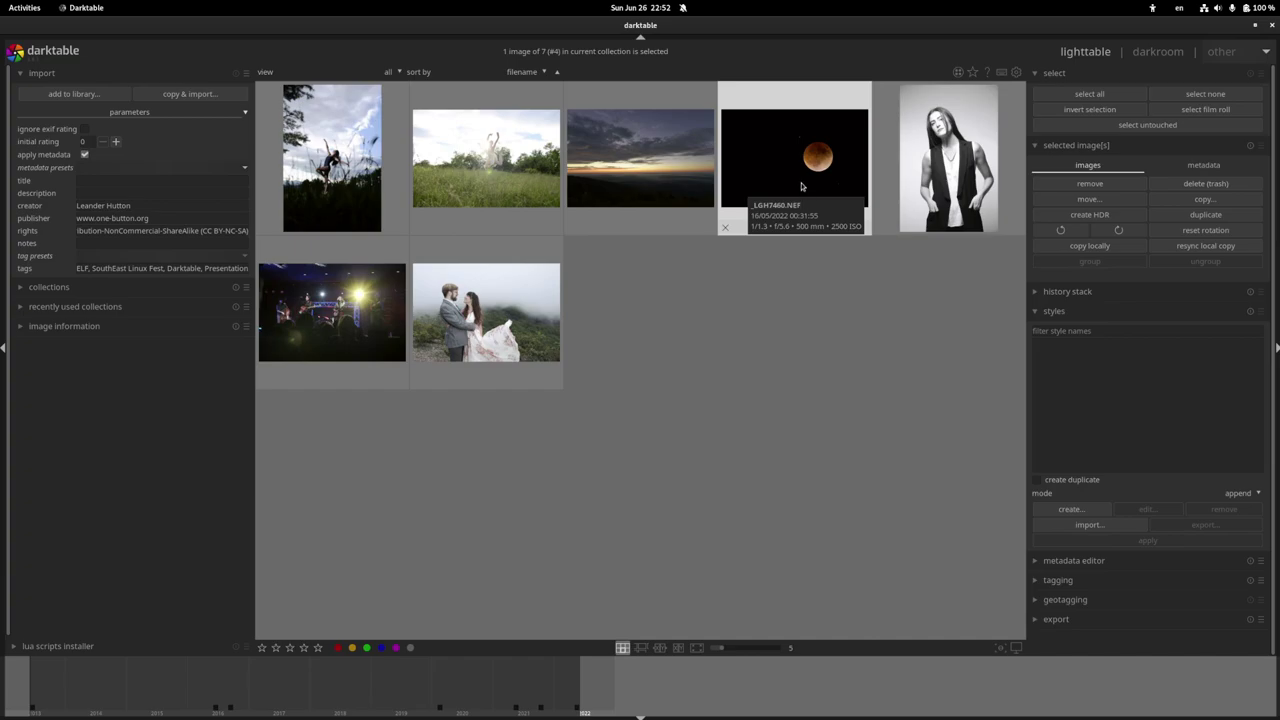
pyautogui.moveTo(608, 160)
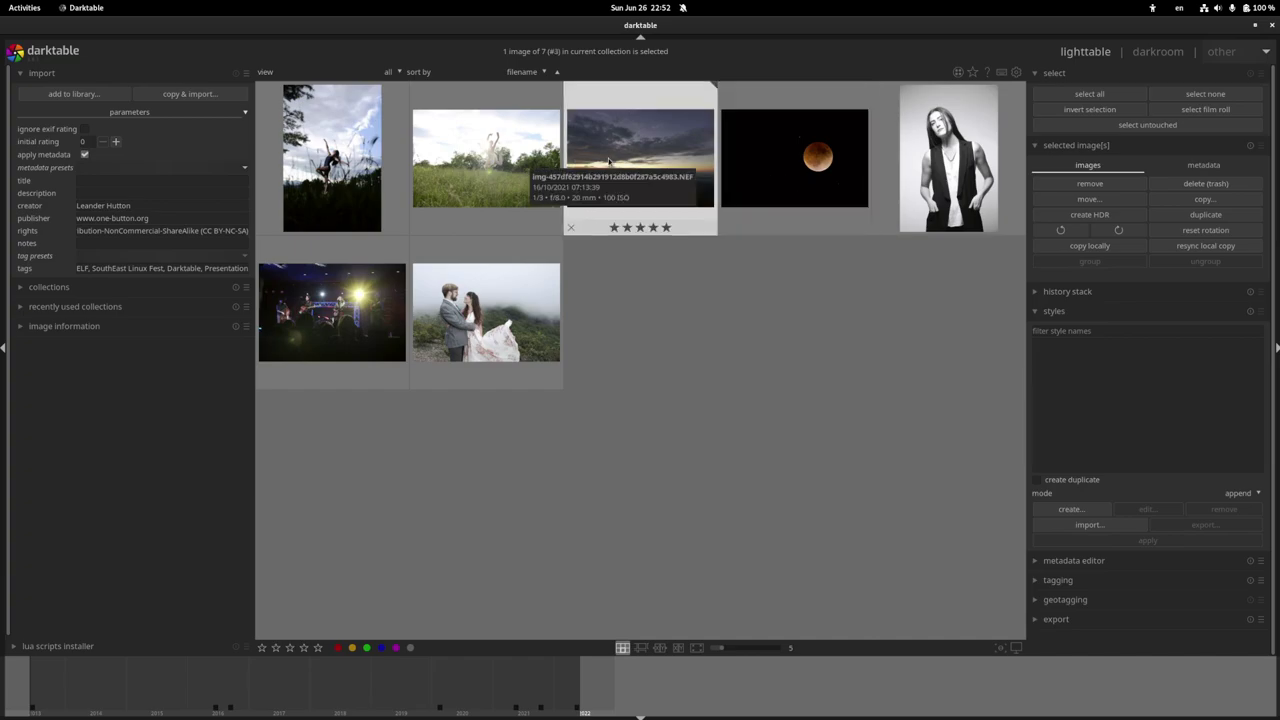
pyautogui.keyDown('ctrl'); pyautogui.click(549, 163); pyautogui.keyUp('ctrl')
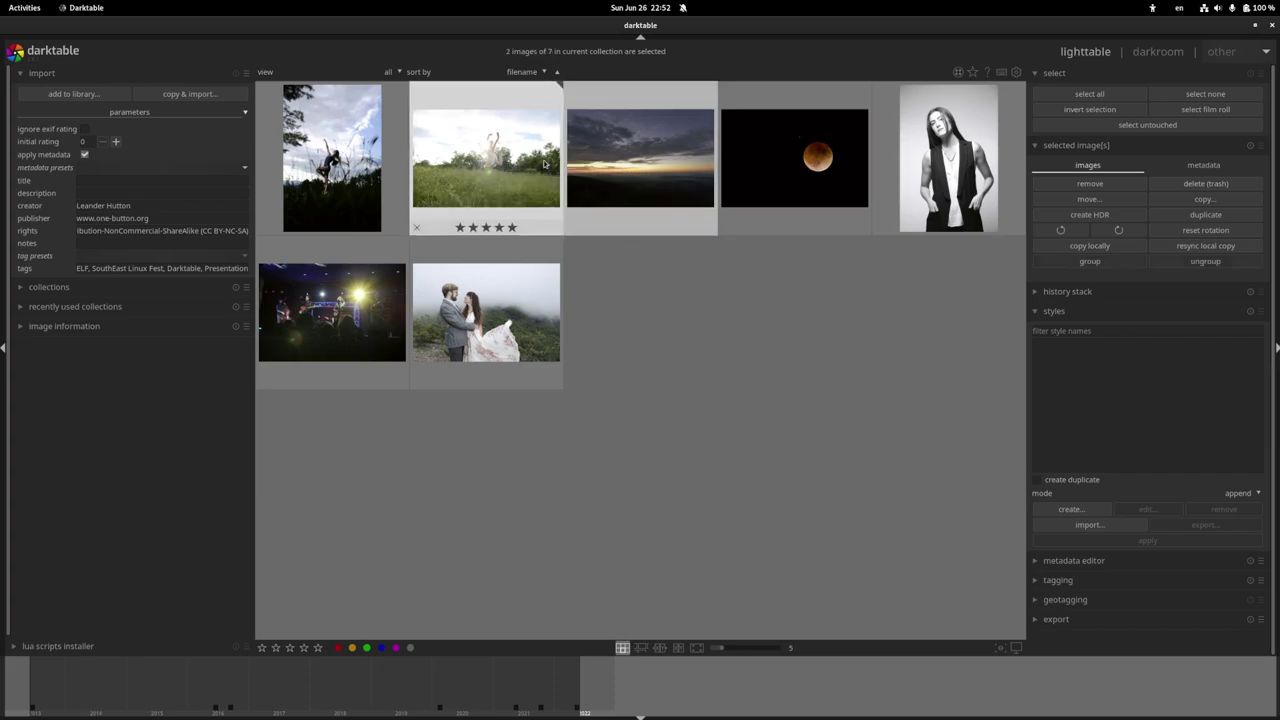
pyautogui.click(1233, 250)
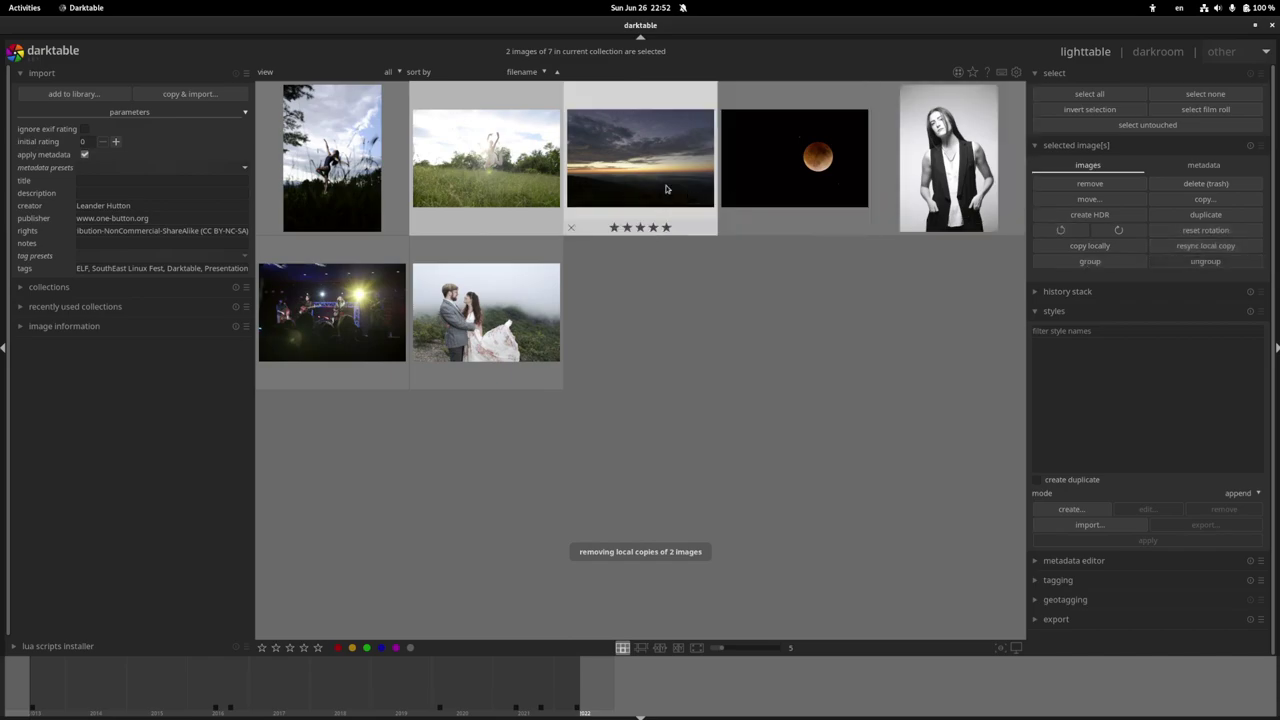
pyautogui.click(784, 317)
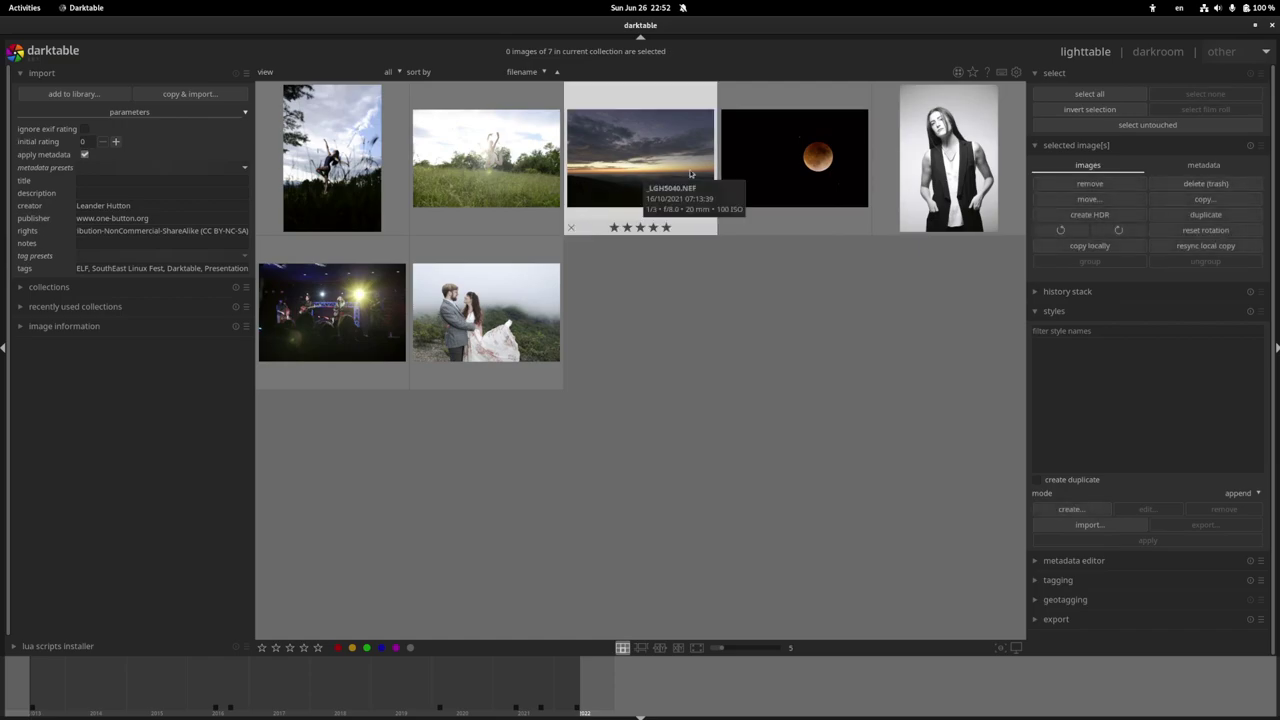
# Try the rating filter options (unstarred, five-star, rejected), ending back on all images.
pyautogui.click(620, 194)
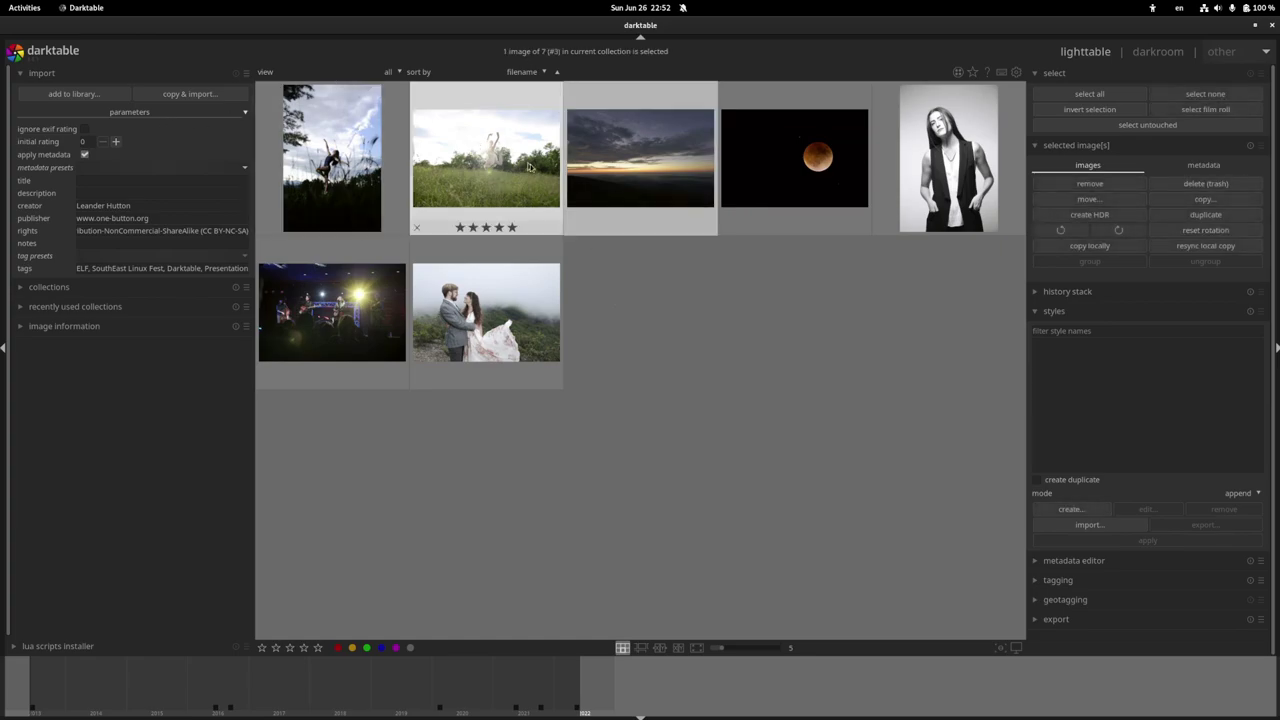
pyautogui.click(367, 72)
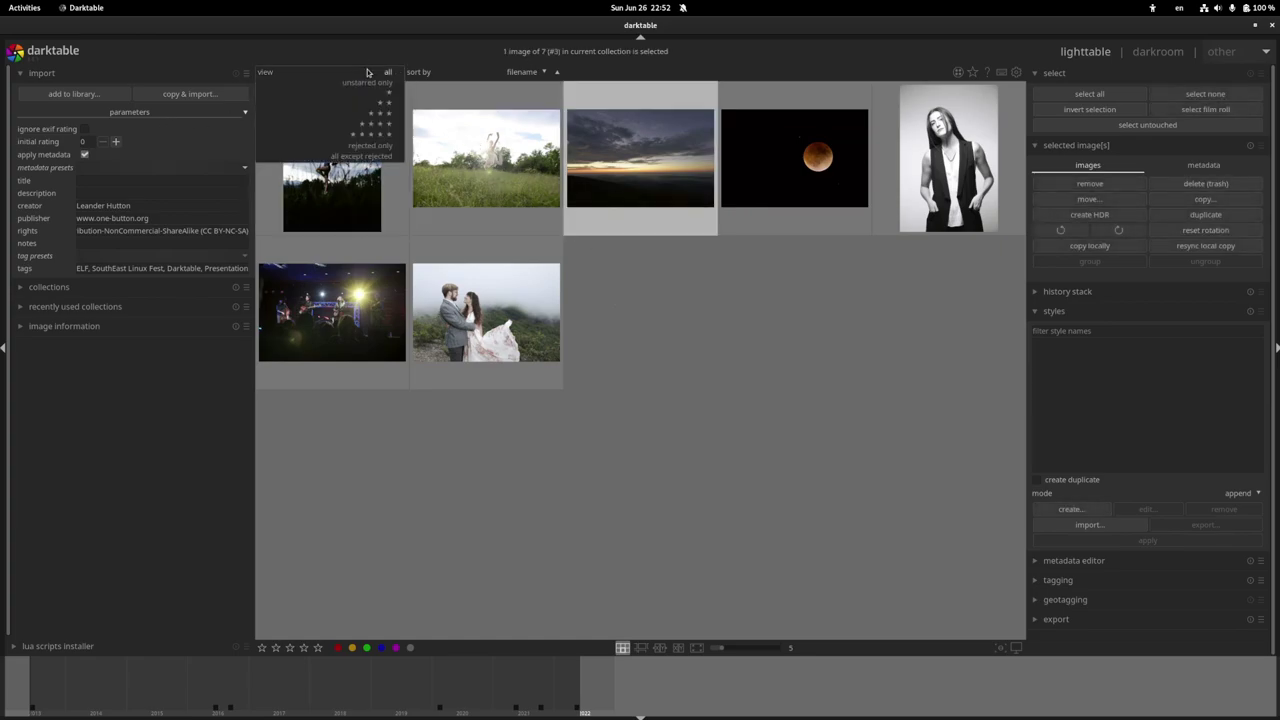
pyautogui.click(367, 72)
pyautogui.click(370, 73)
pyautogui.click(375, 82)
pyautogui.click(372, 74)
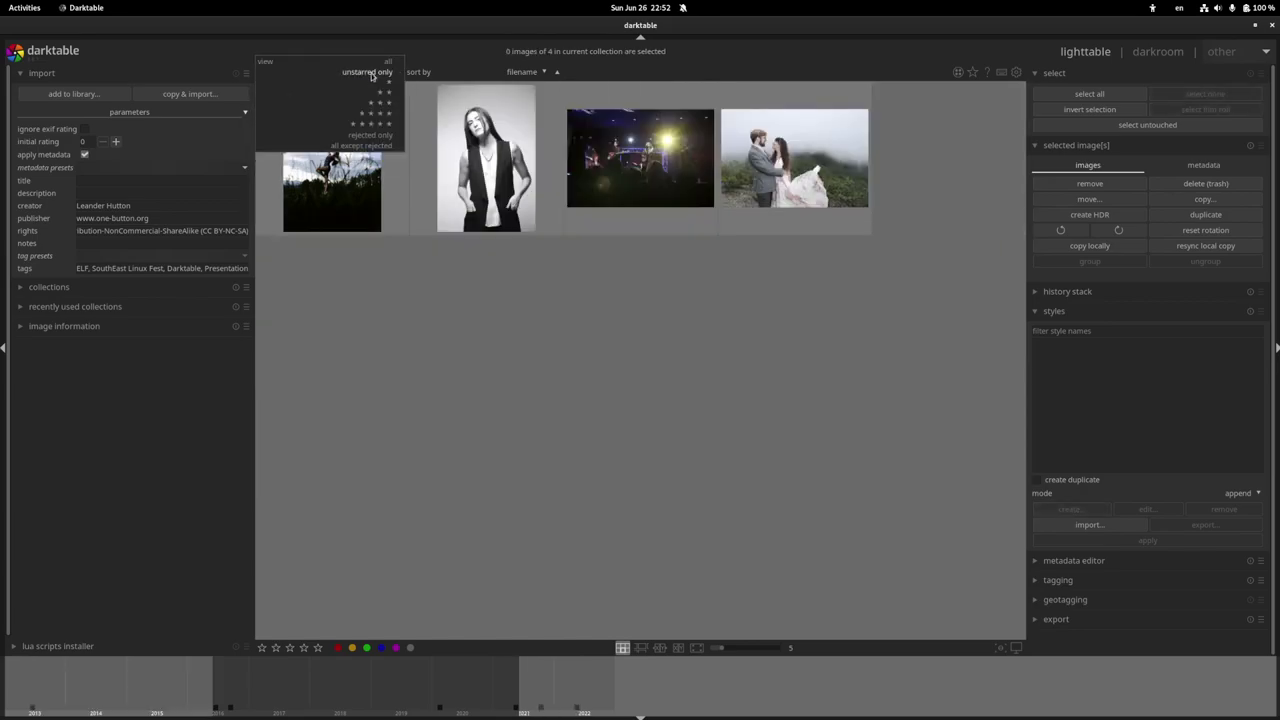
pyautogui.click(383, 124)
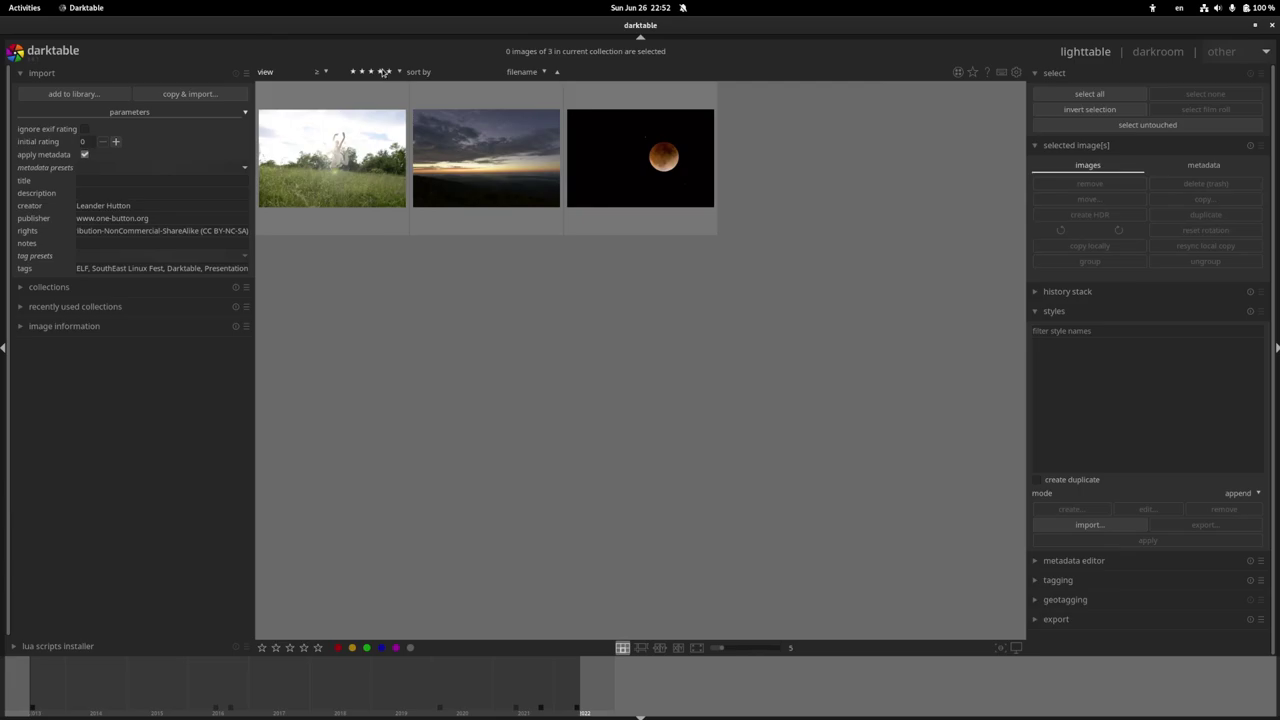
pyautogui.click(383, 73)
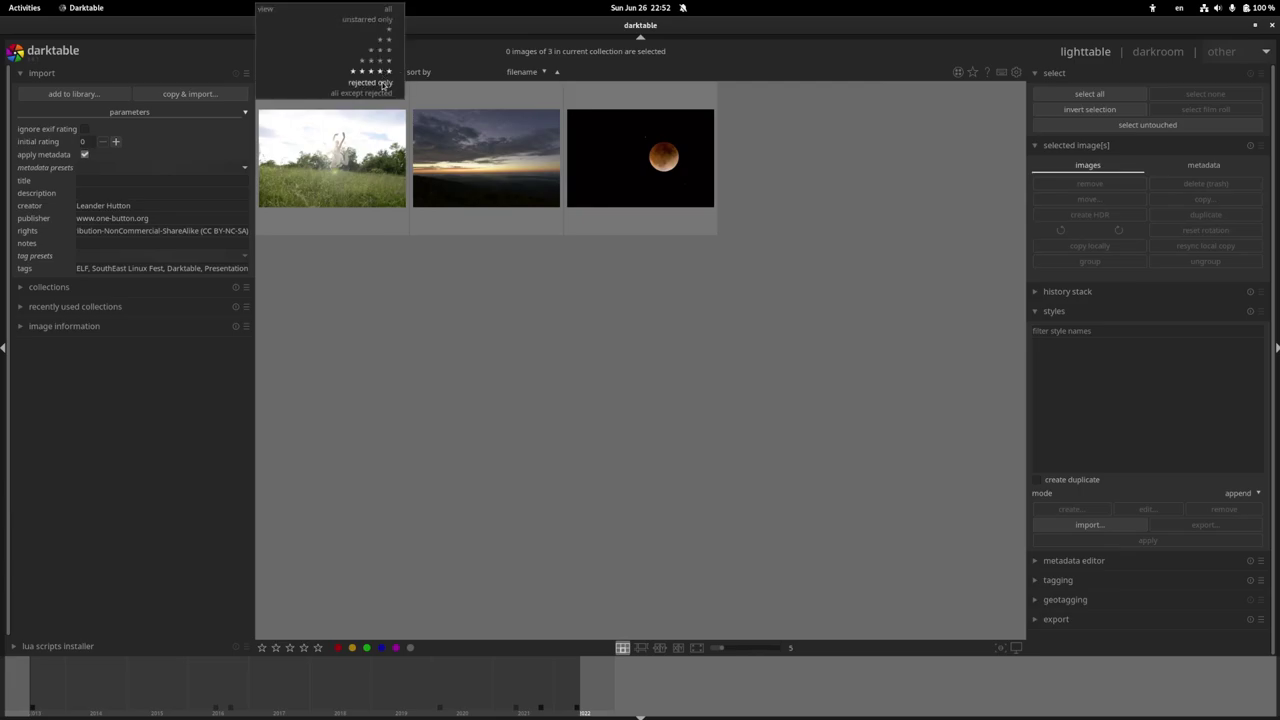
pyautogui.click(383, 83)
pyautogui.click(383, 84)
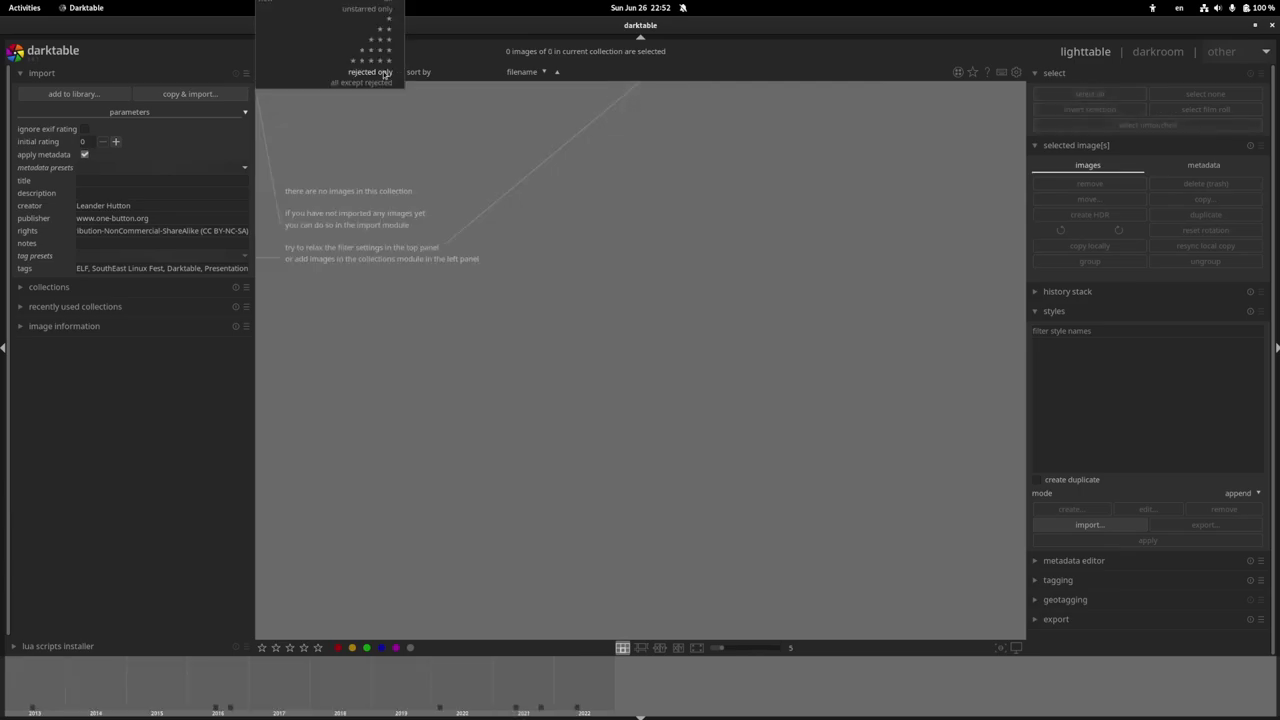
pyautogui.click(378, 83)
pyautogui.click(378, 73)
pyautogui.click(378, 62)
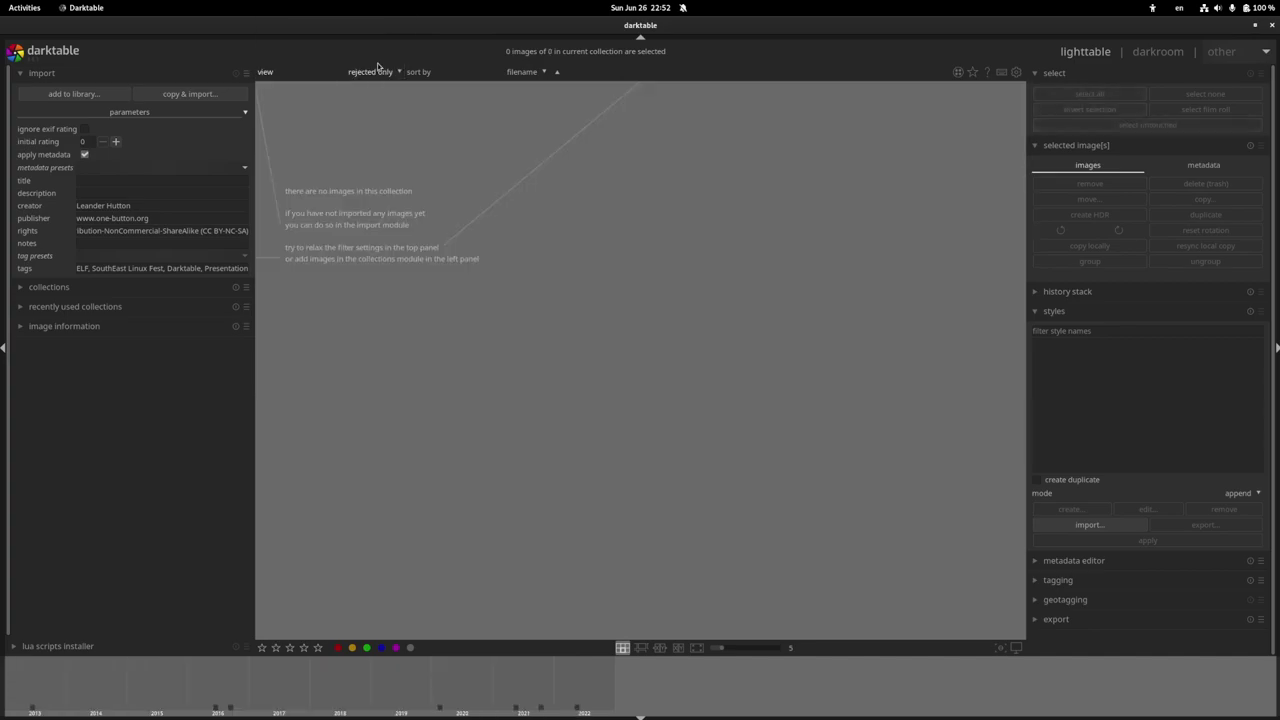
pyautogui.click(376, 72)
pyautogui.click(394, 62)
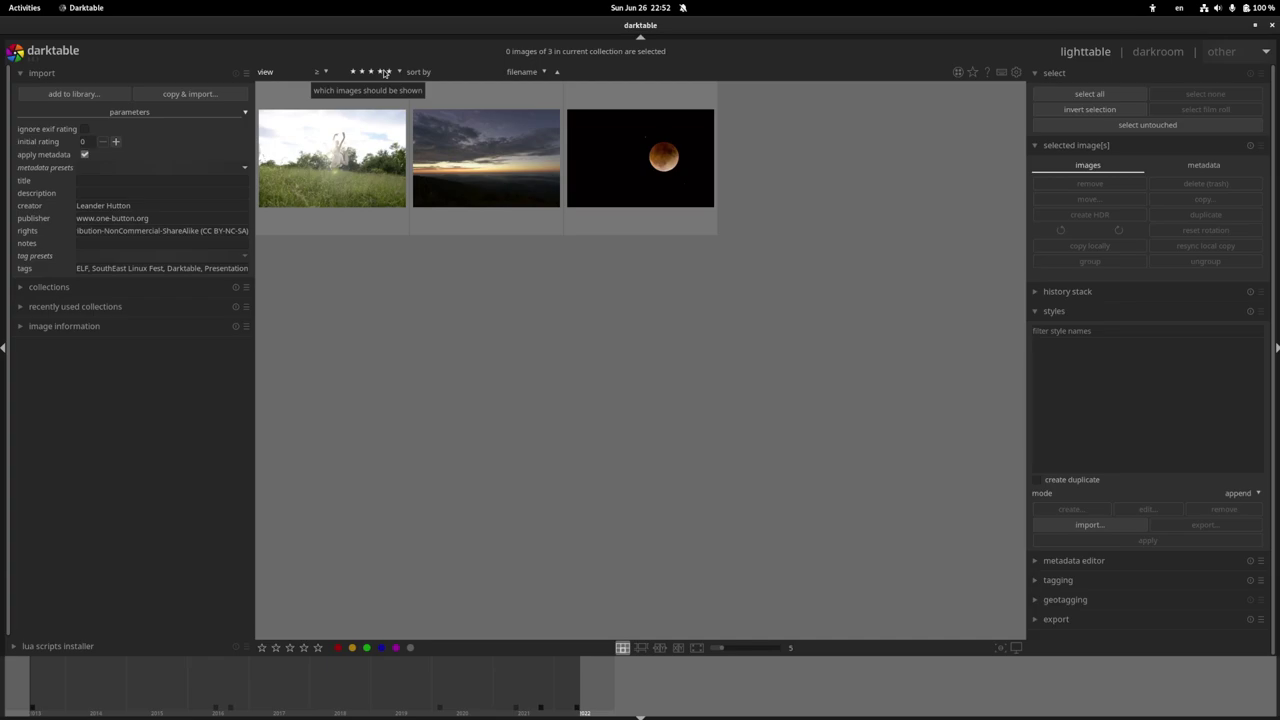
pyautogui.click(390, 74)
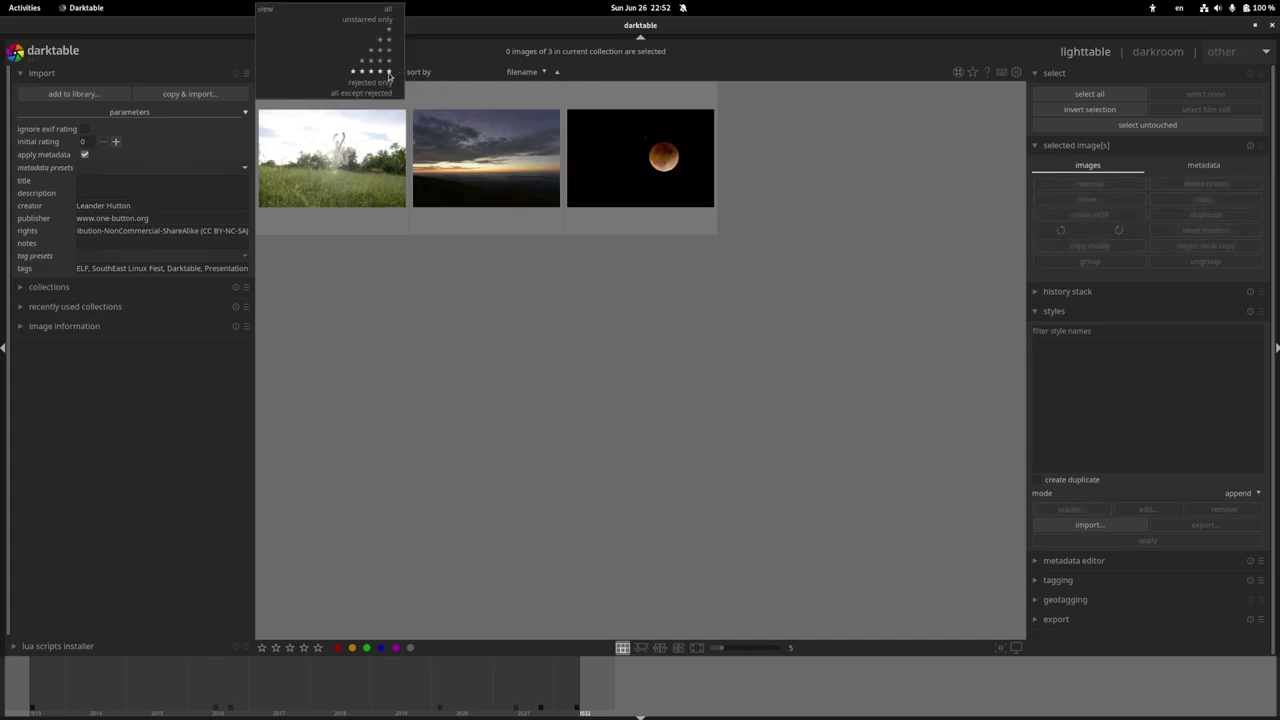
pyautogui.click(389, 30)
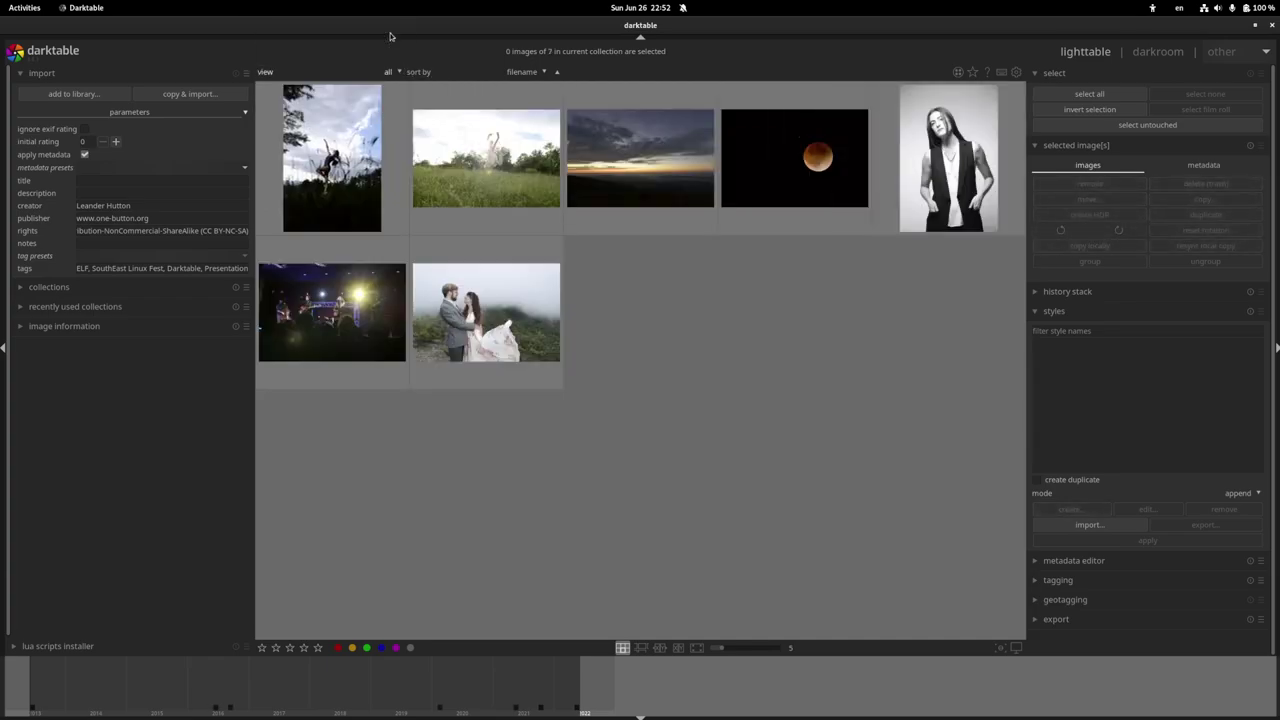
# Filter rejected only, delete the rejected concert photo, confirm, then restore the all-images filter.
pyautogui.click(395, 309)
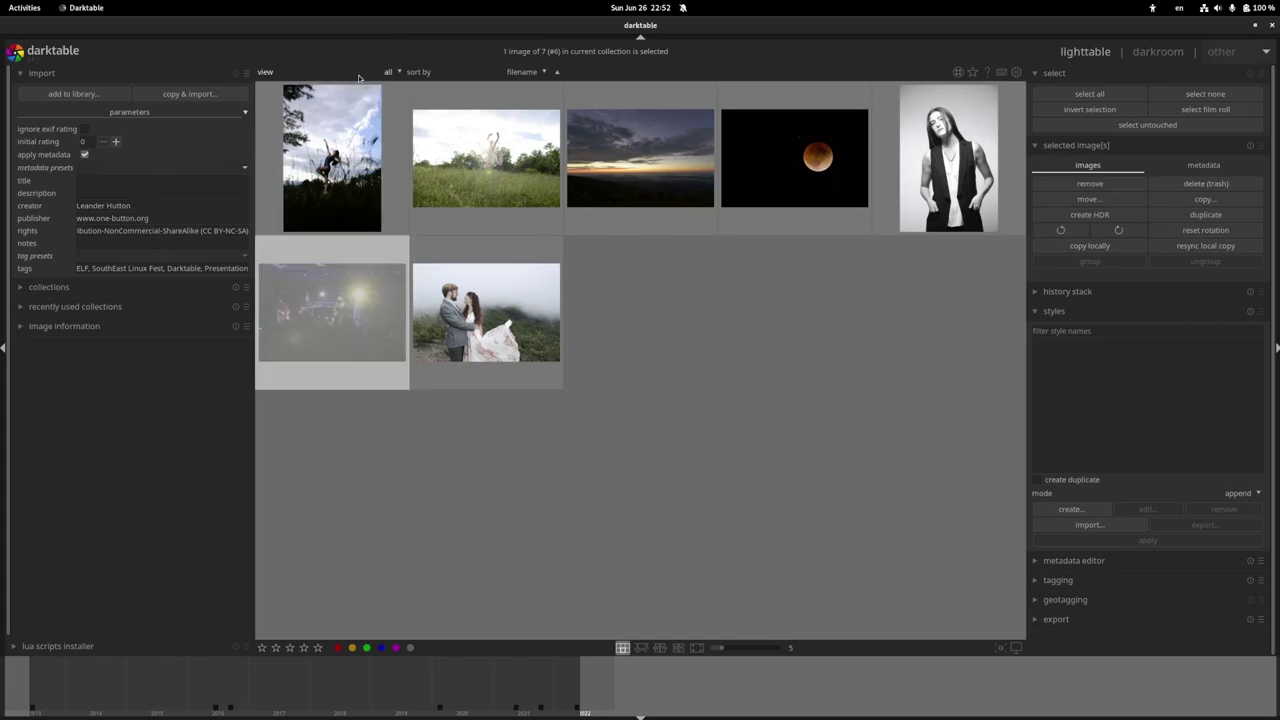
pyautogui.click(390, 72)
pyautogui.click(370, 145)
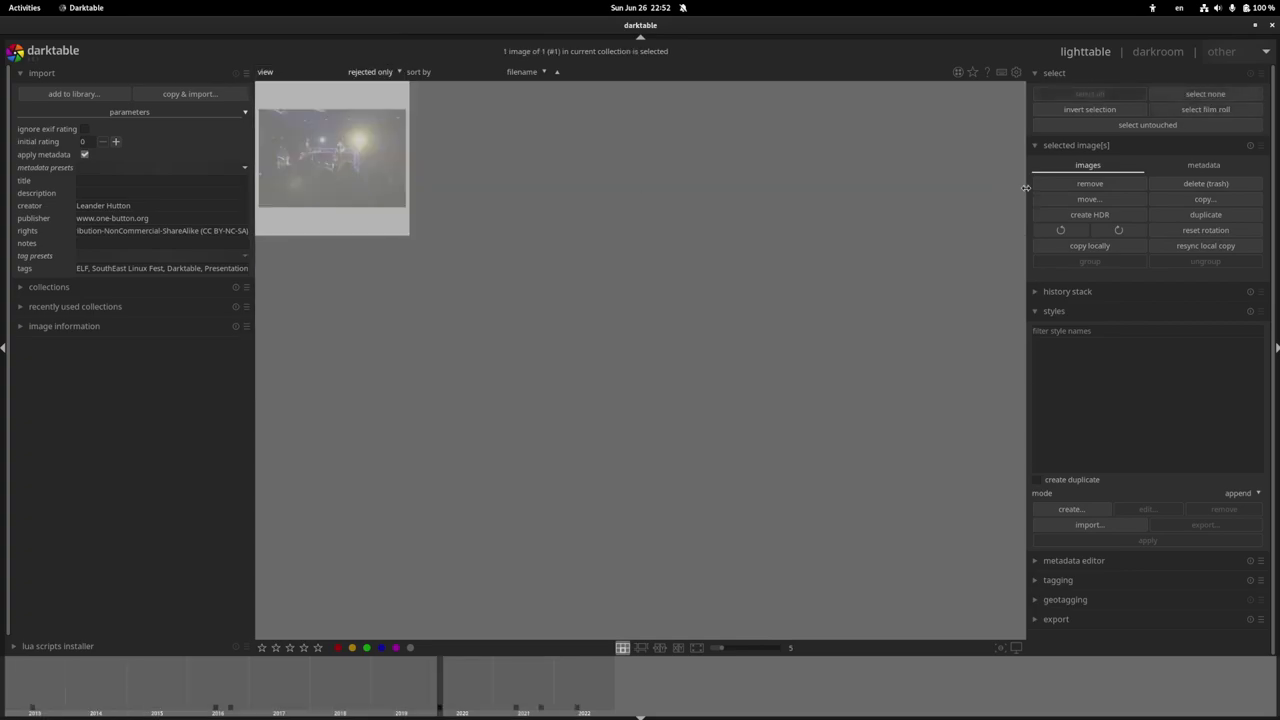
pyautogui.click(1186, 184)
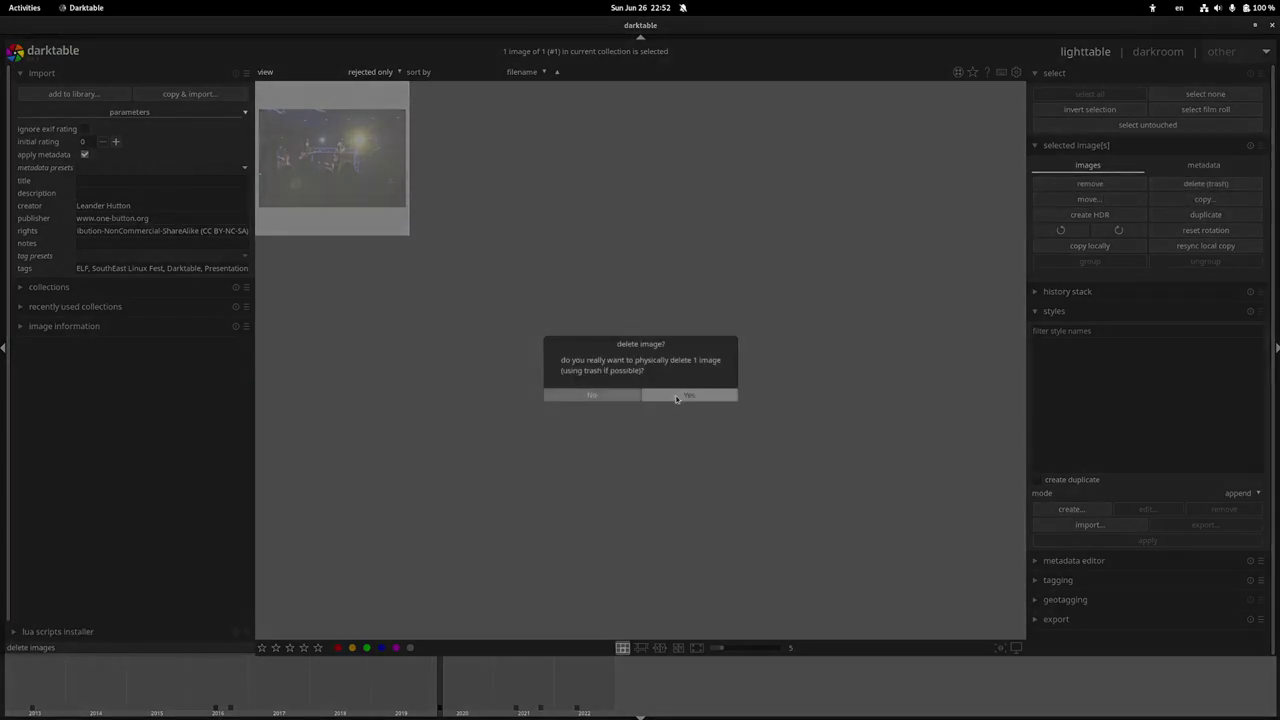
pyautogui.click(663, 402)
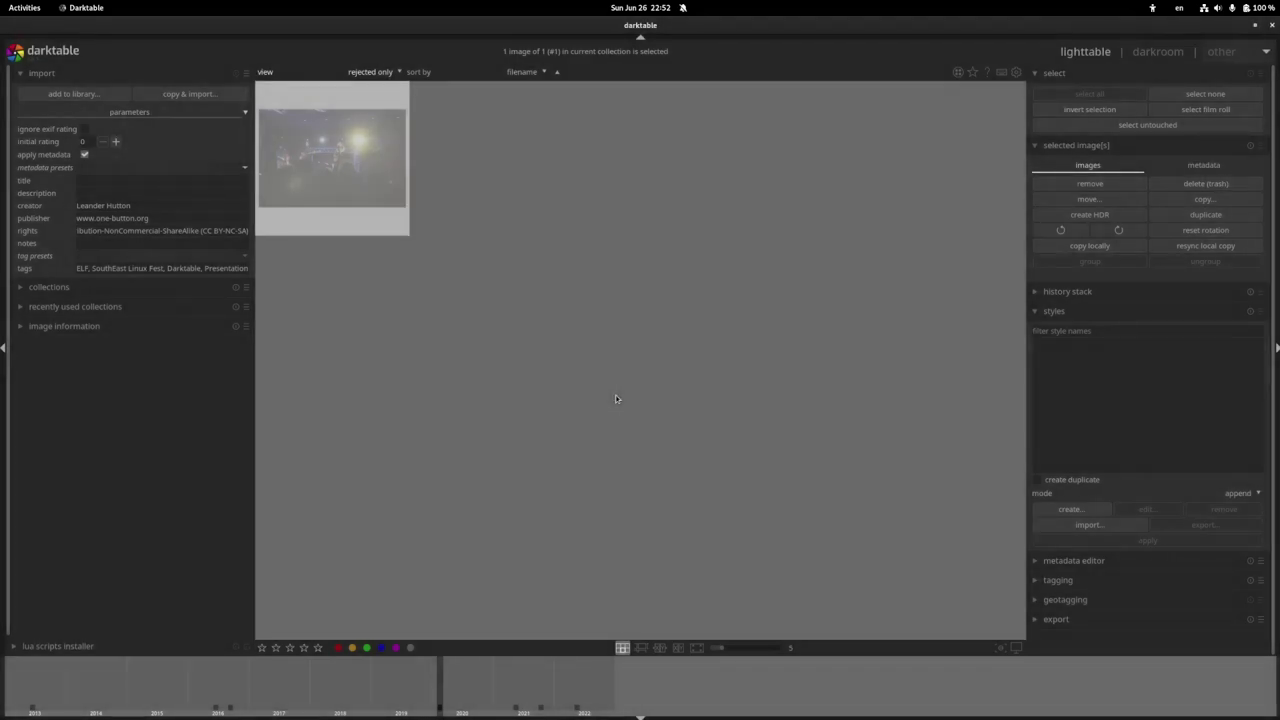
pyautogui.click(370, 72)
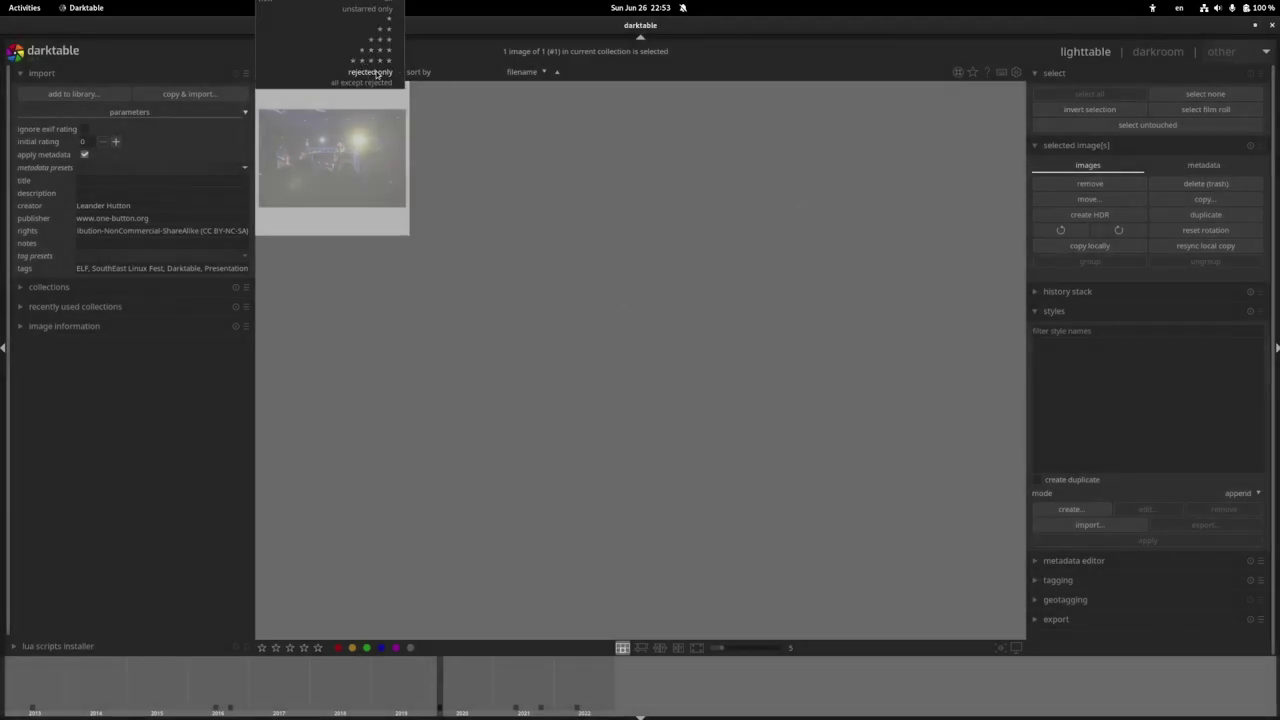
pyautogui.scroll(7, 378, 74)
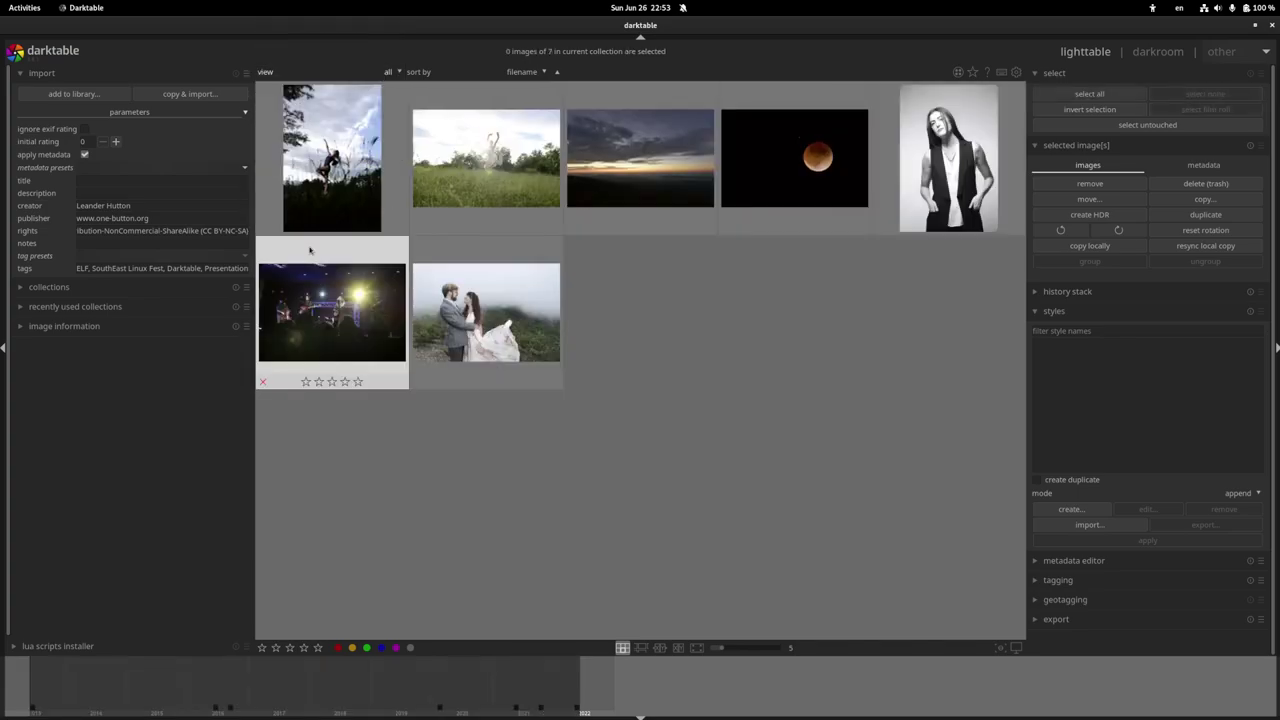
pyautogui.click(310, 250)
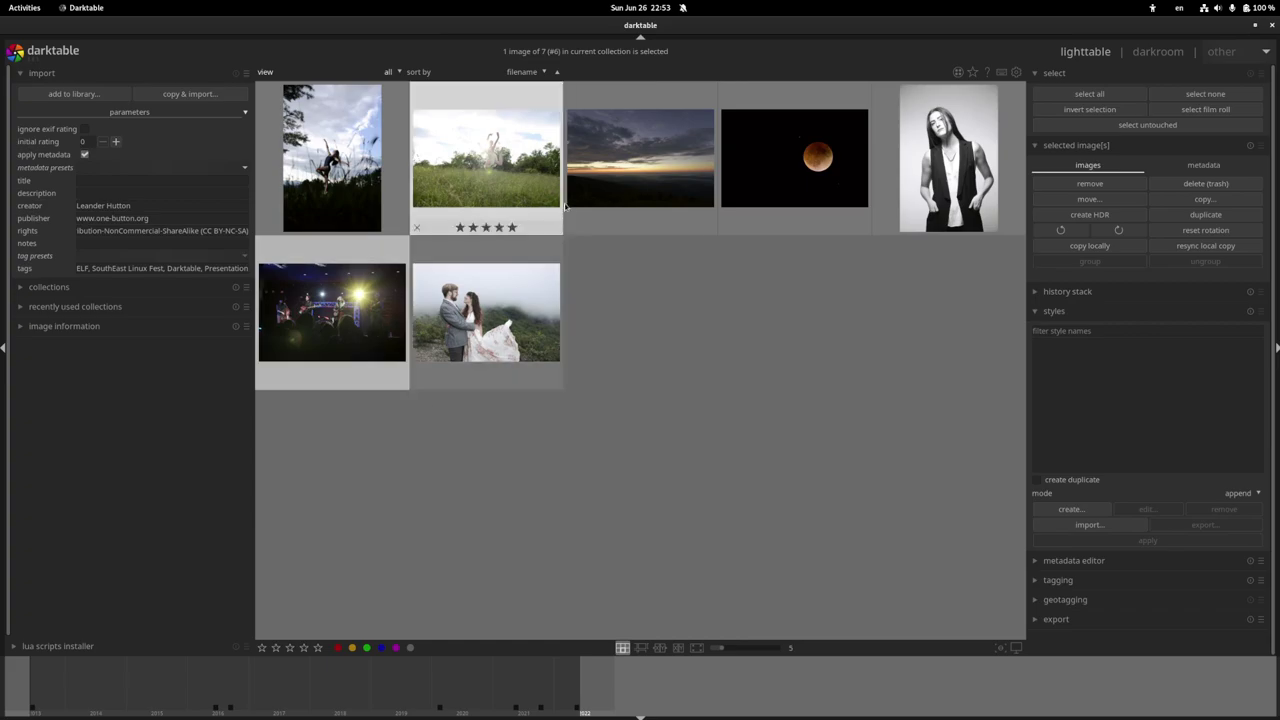
# Open the sunset photo in the darkroom and take a snapshot of its current edit.
pyautogui.doubleClick(642, 185)
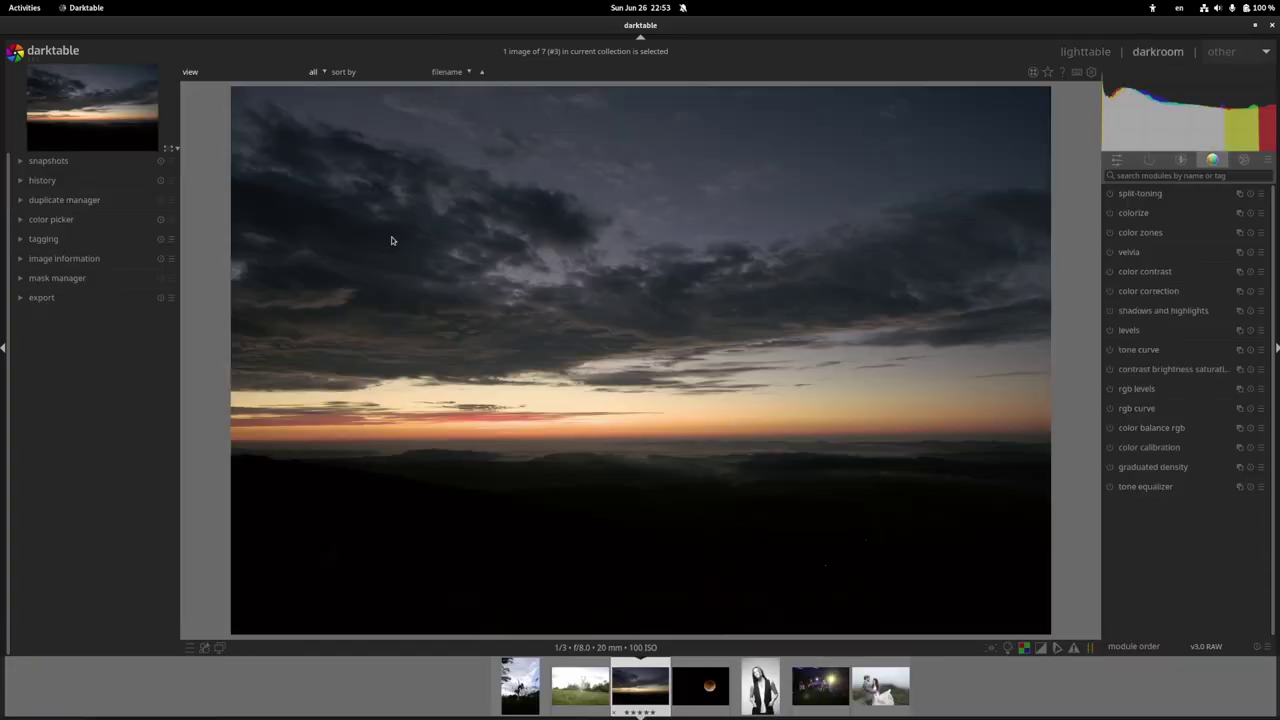
pyautogui.click(82, 165)
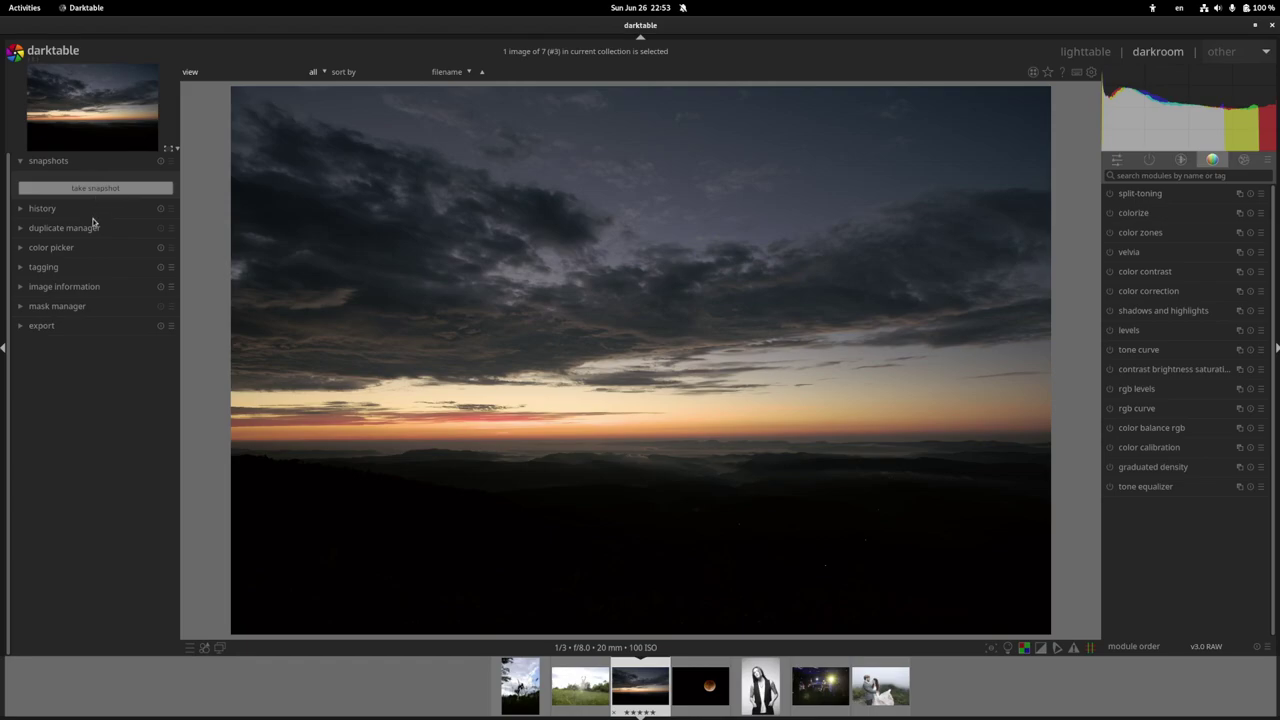
pyautogui.click(58, 217)
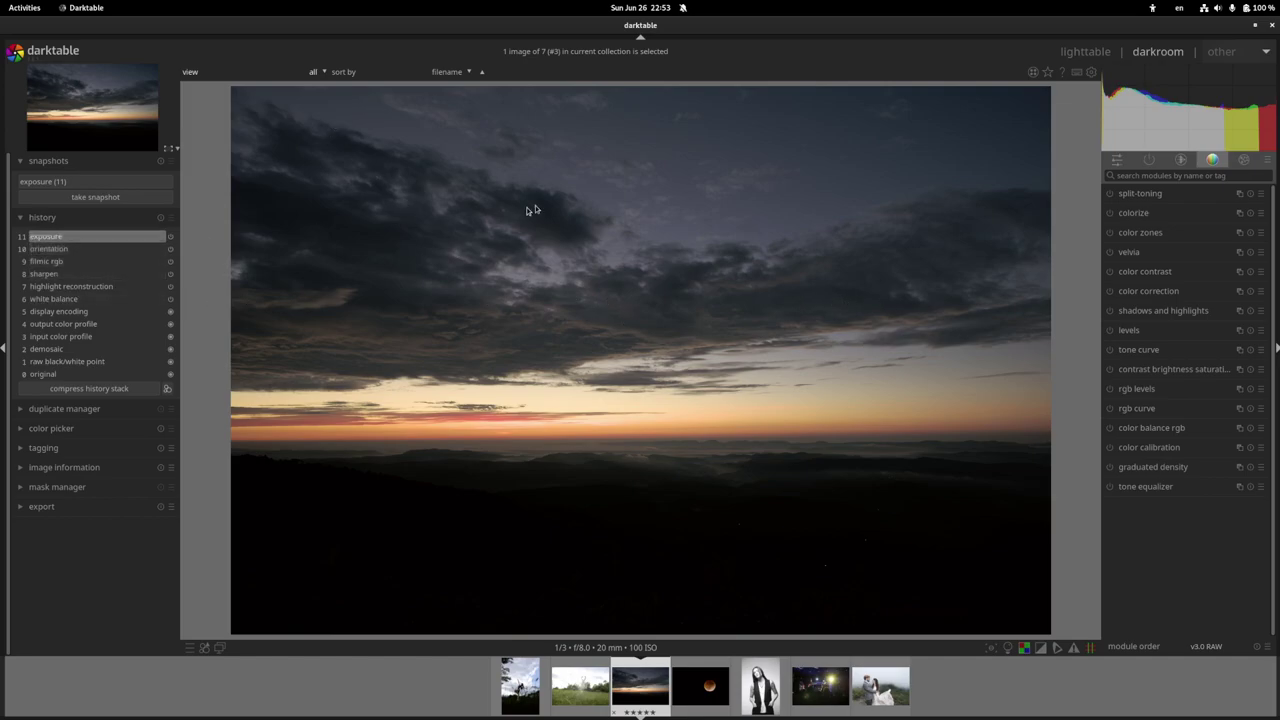
pyautogui.click(1149, 160)
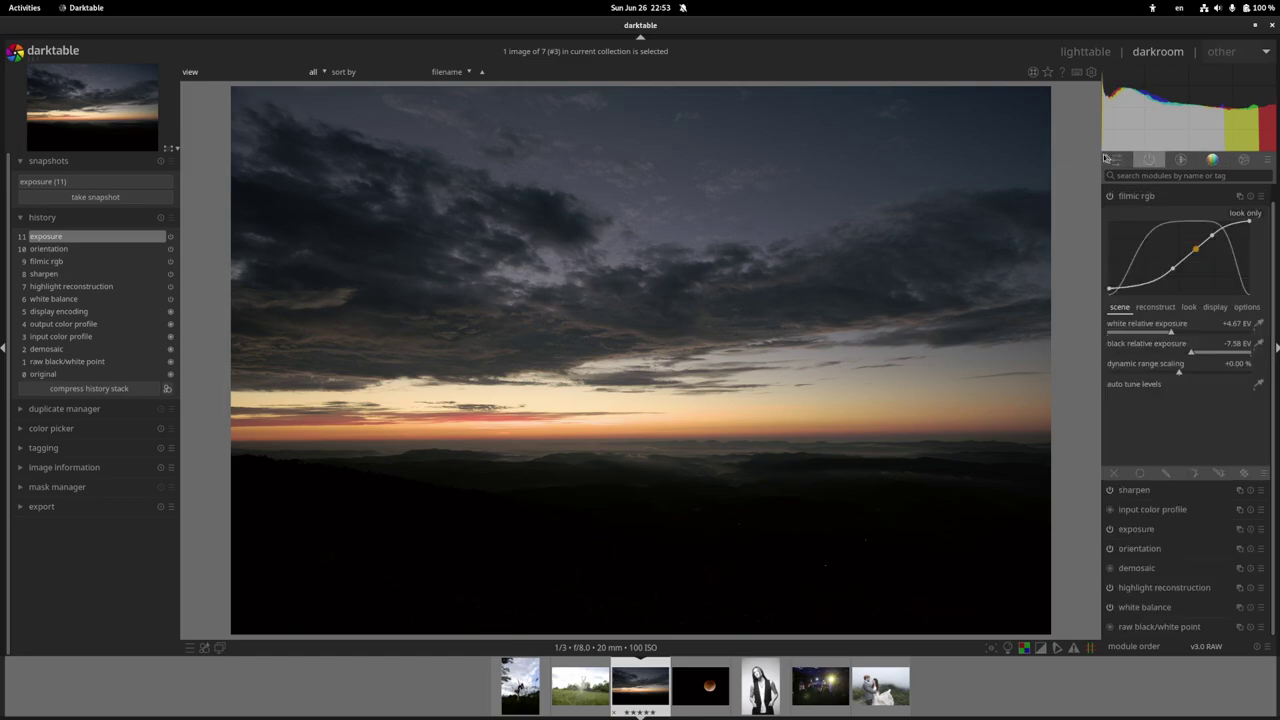
pyautogui.moveTo(1101, 158); pyautogui.dragTo(980, 157)
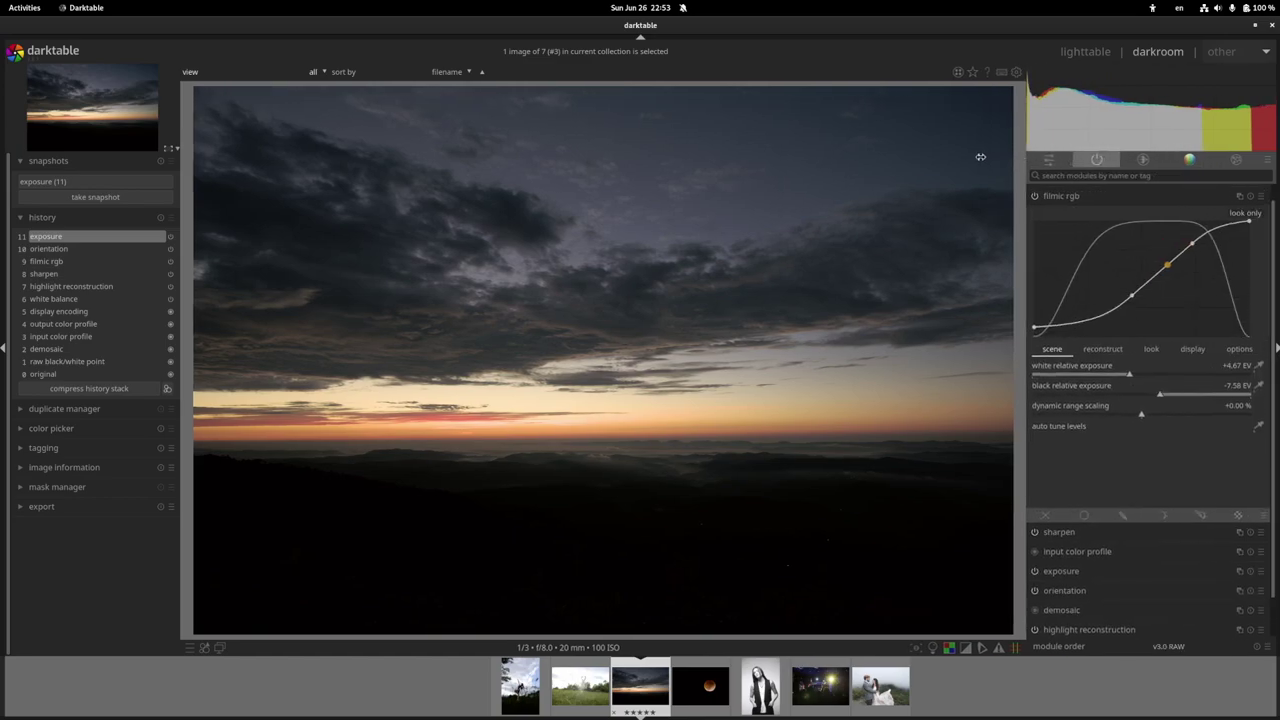
pyautogui.click(4, 349)
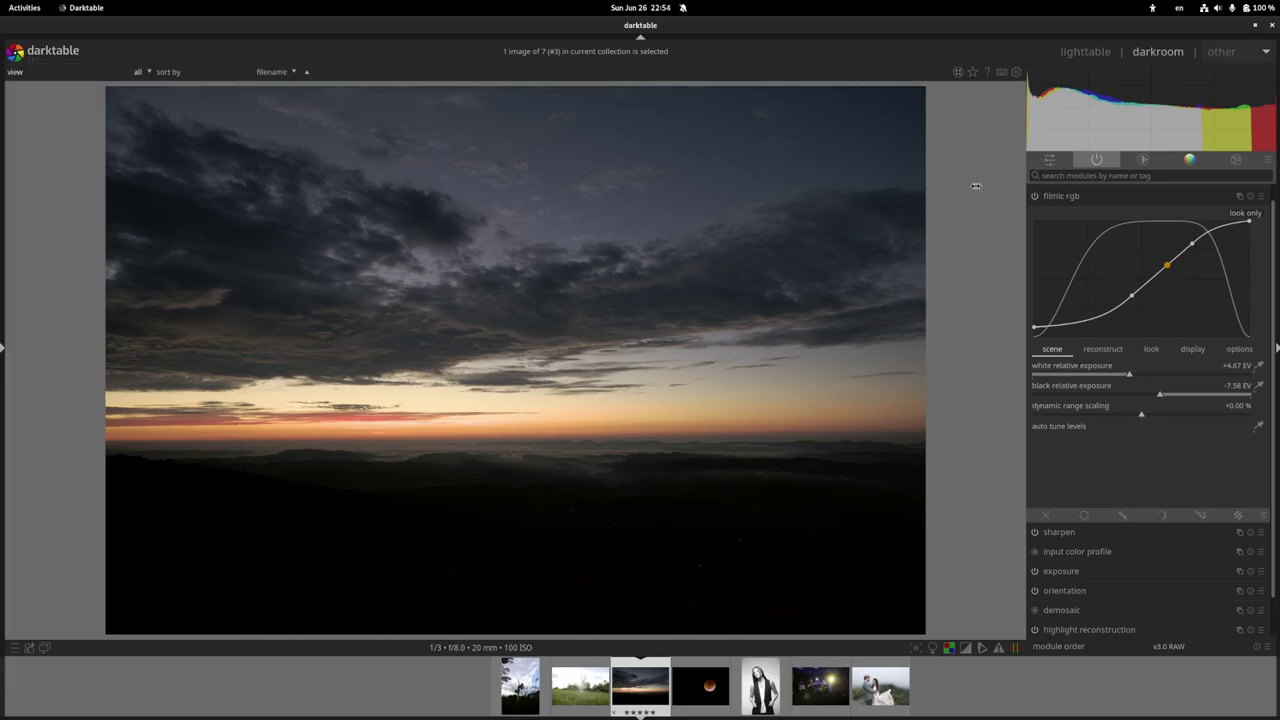
pyautogui.moveTo(1035, 145)
pyautogui.moveTo(1025, 147); pyautogui.dragTo(780, 141)
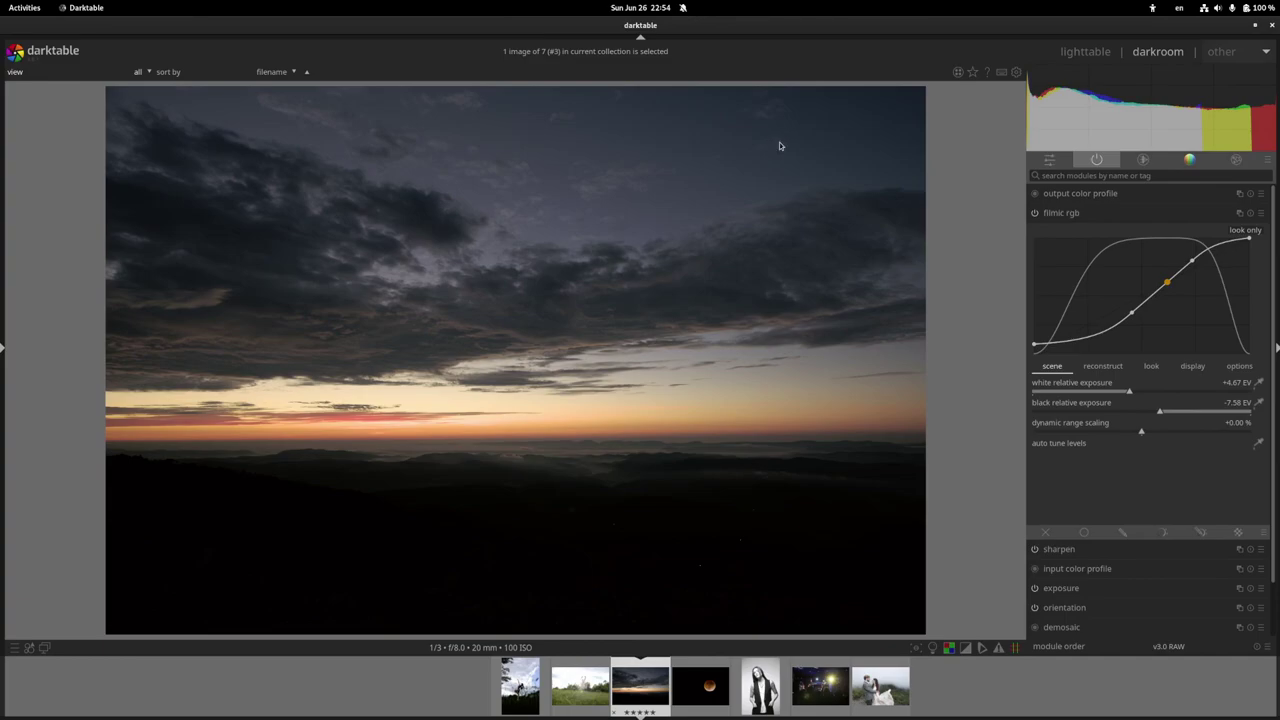
# Browse the quick access panel, jumping to the full exposure module and back.
pyautogui.click(1049, 161)
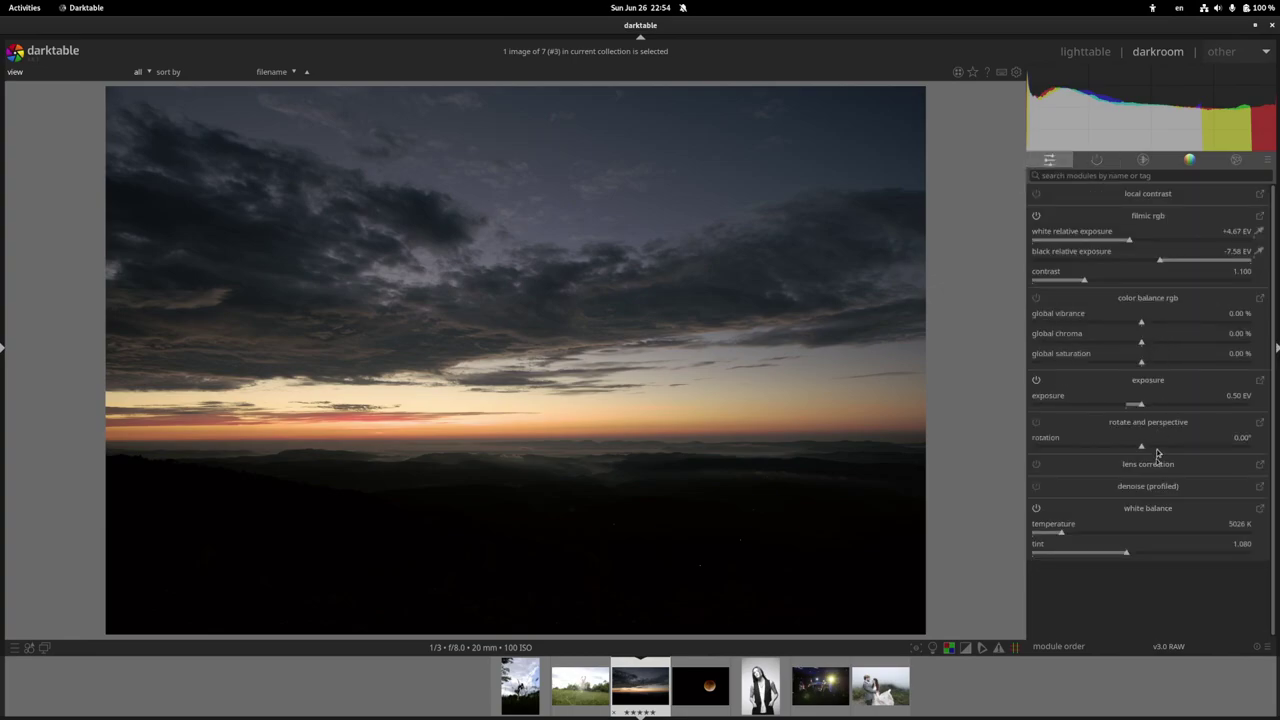
pyautogui.click(1259, 381)
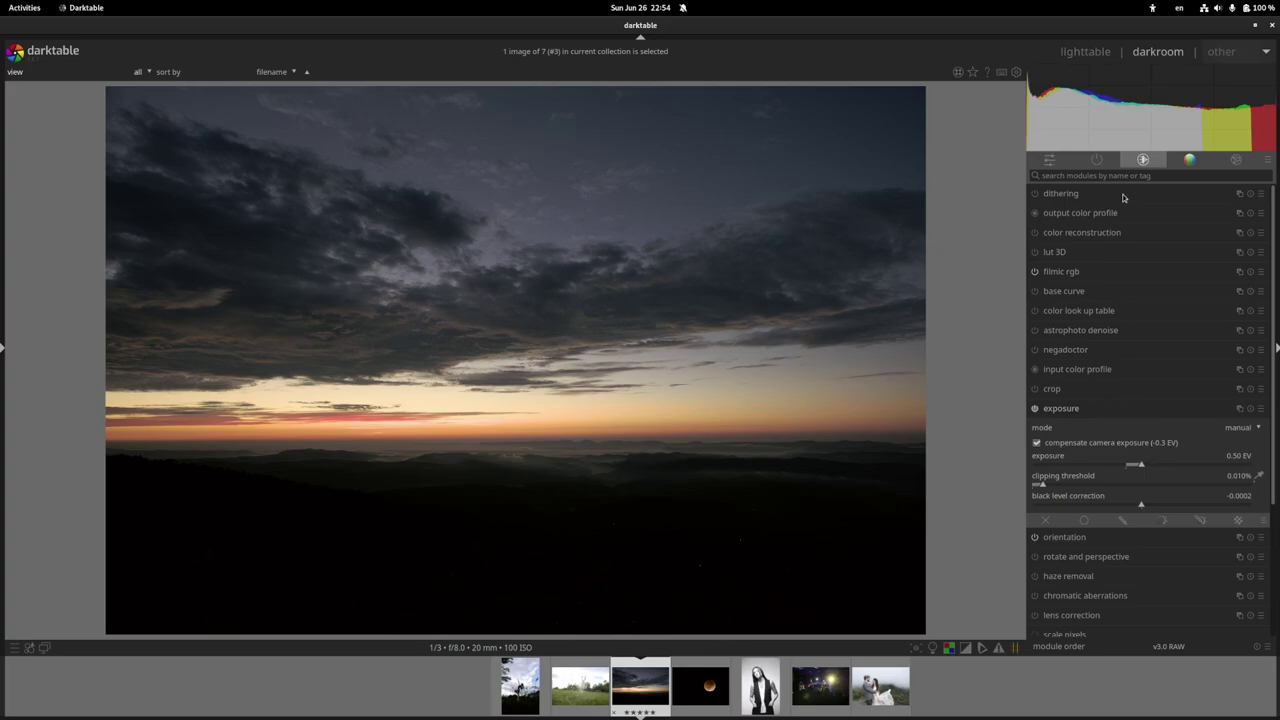
pyautogui.click(1049, 160)
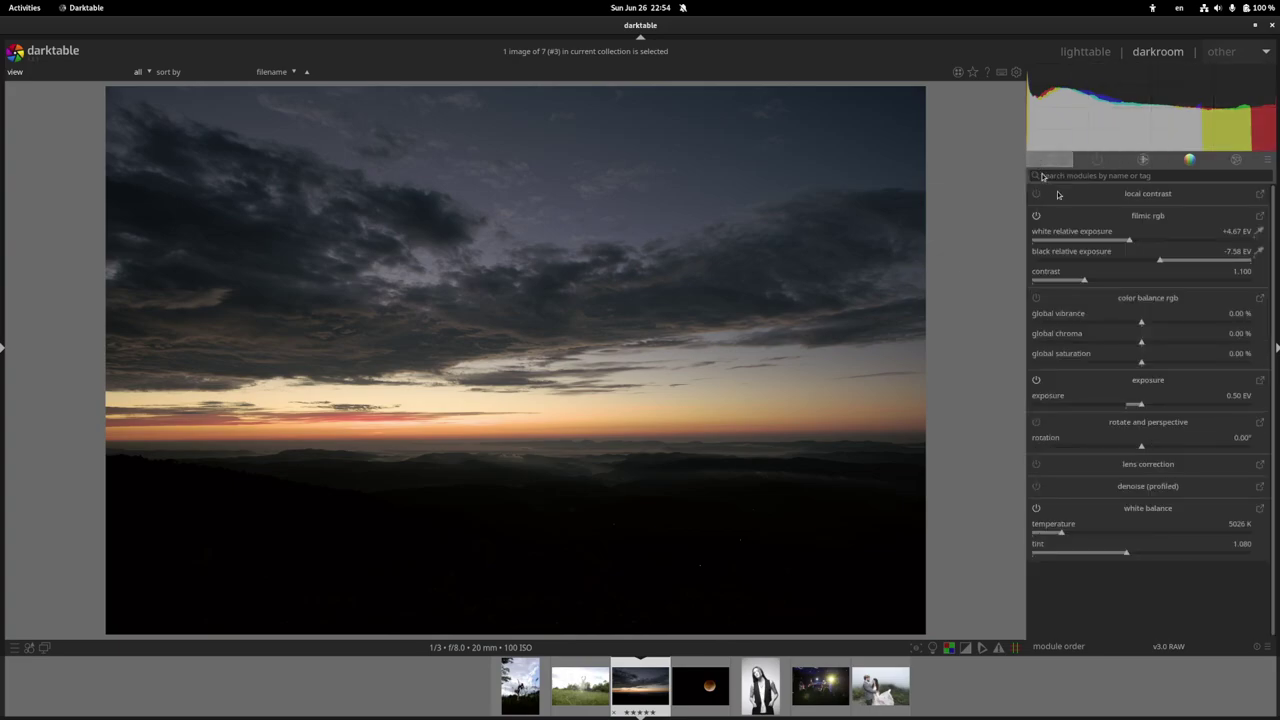
# List active modules, collapse exposure, then show the technical and color module groups.
pyautogui.click(1096, 160)
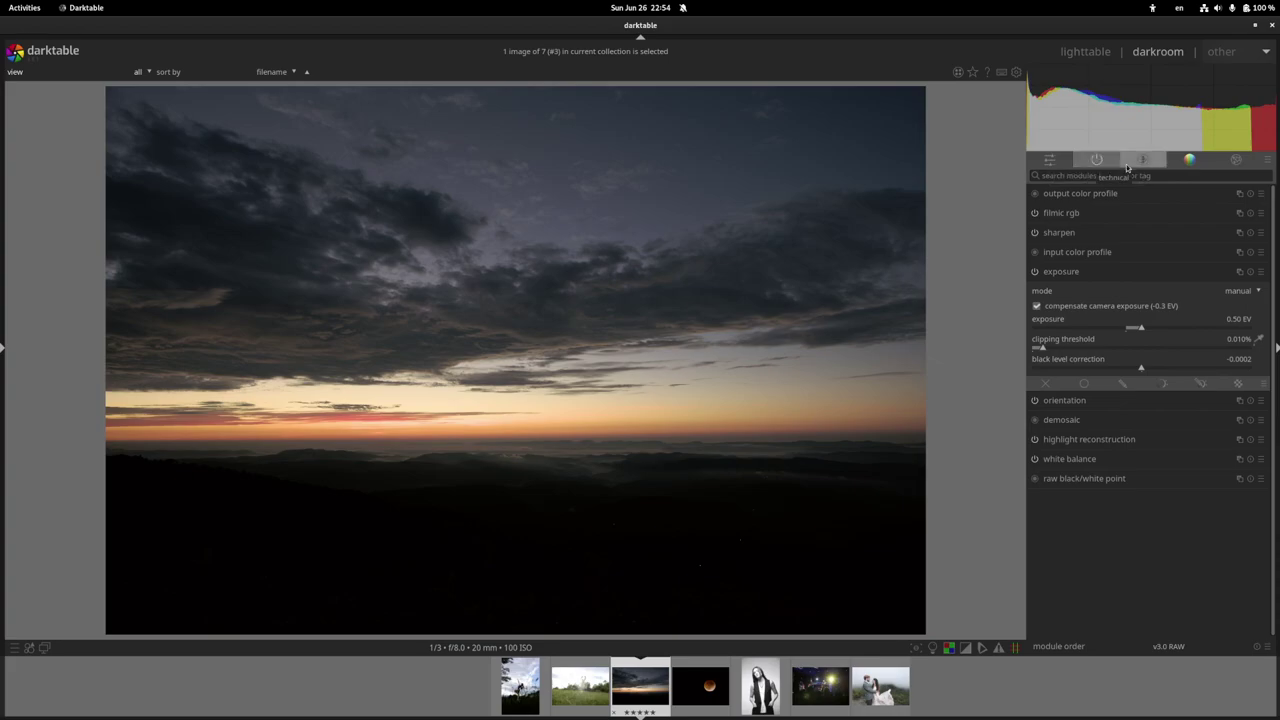
pyautogui.click(1149, 274)
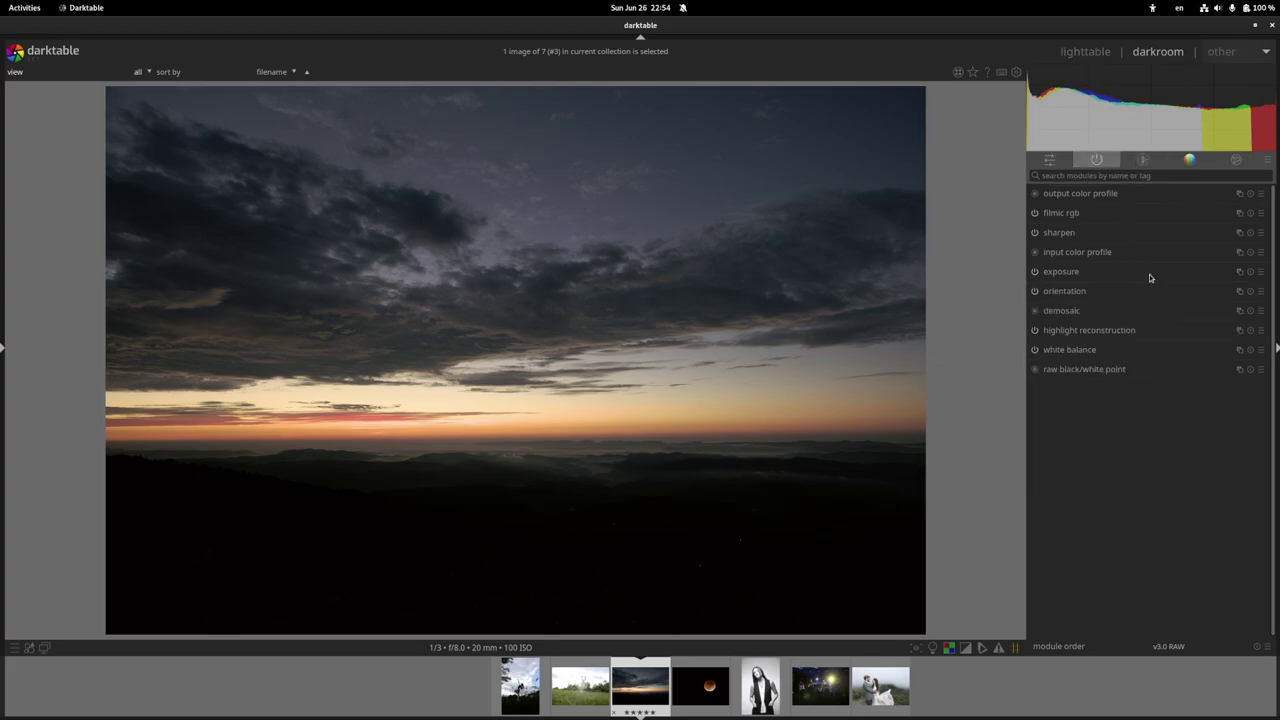
pyautogui.click(1155, 160)
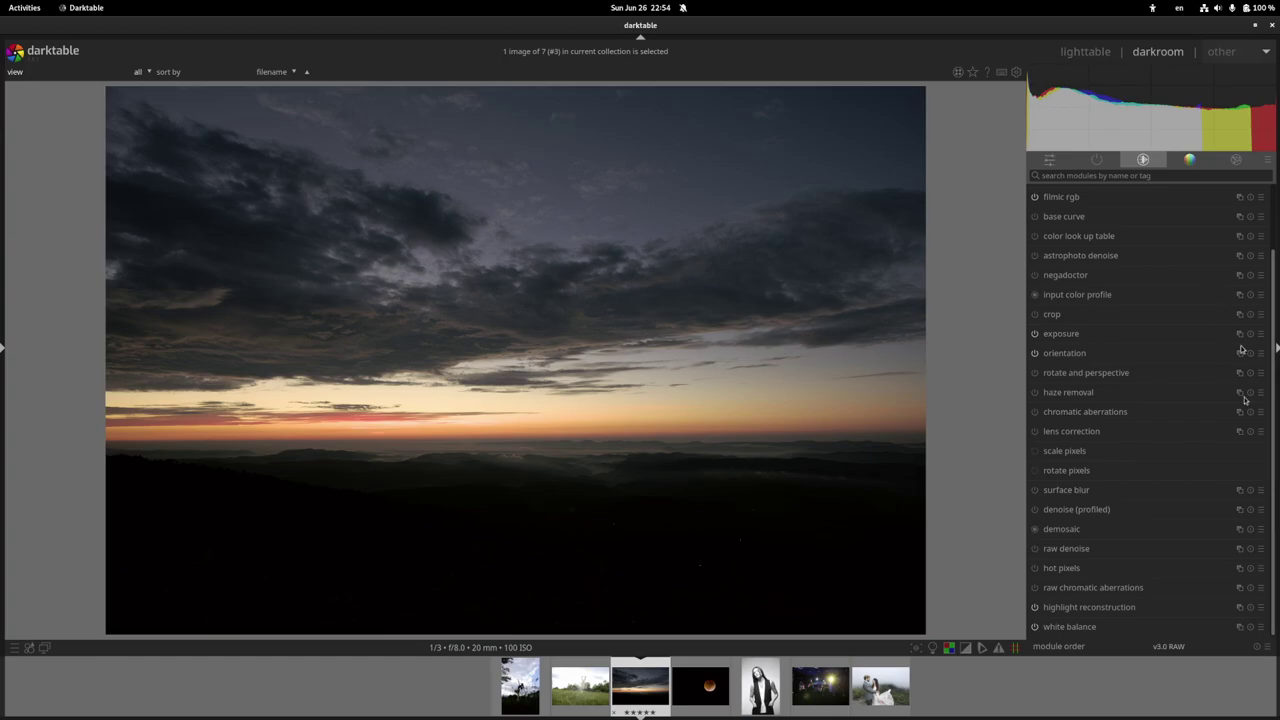
pyautogui.click(1184, 161)
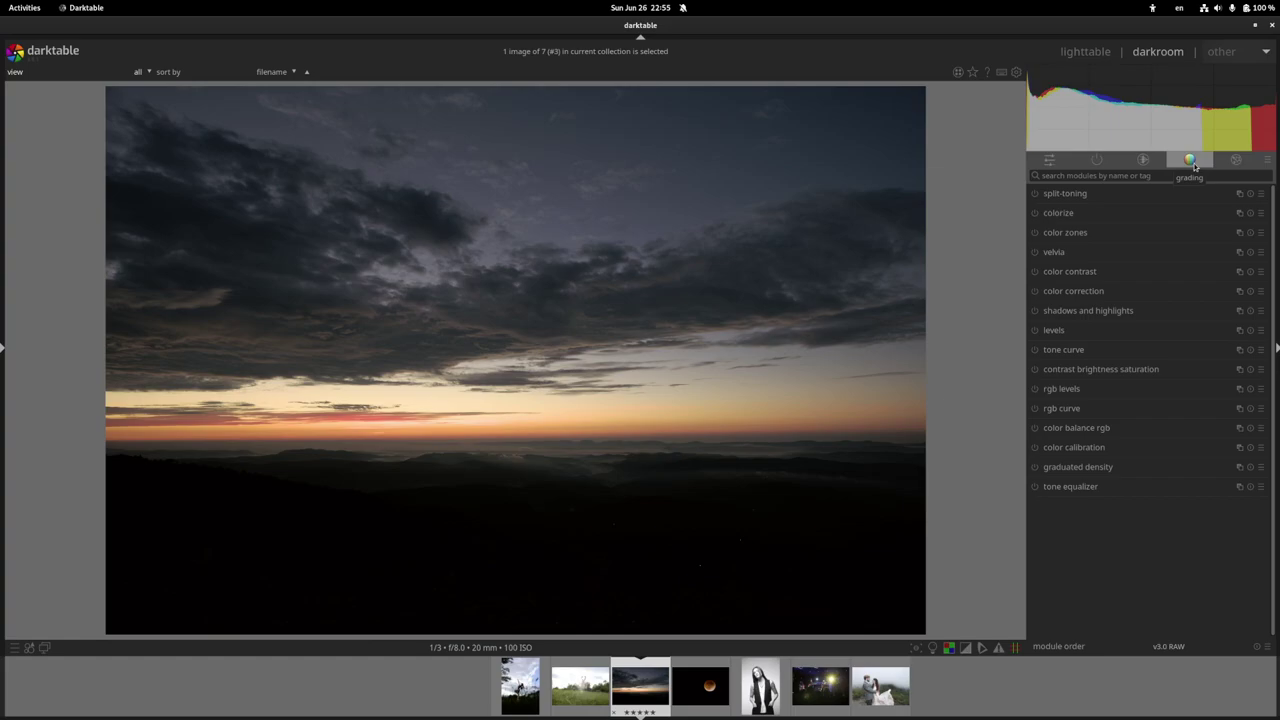
# Briefly expand and collapse the tone equalizer and color balance rgb modules.
pyautogui.click(1103, 486)
pyautogui.click(1148, 402)
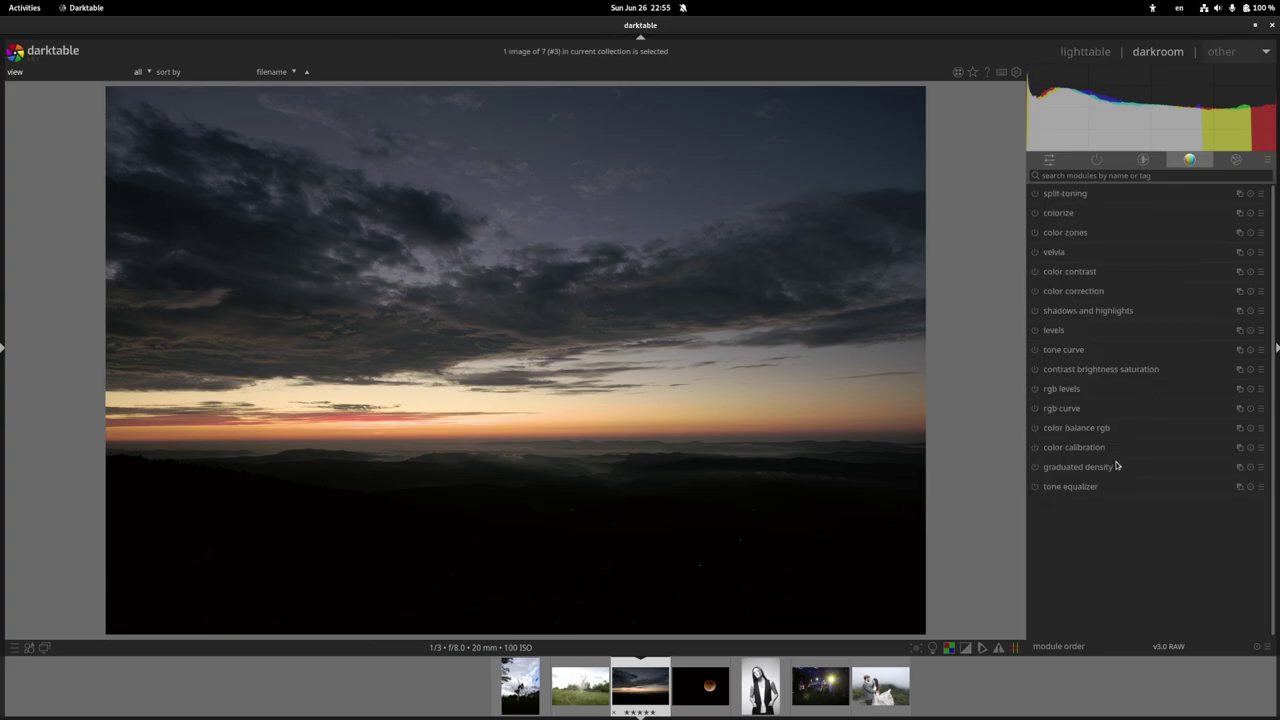
pyautogui.click(1102, 428)
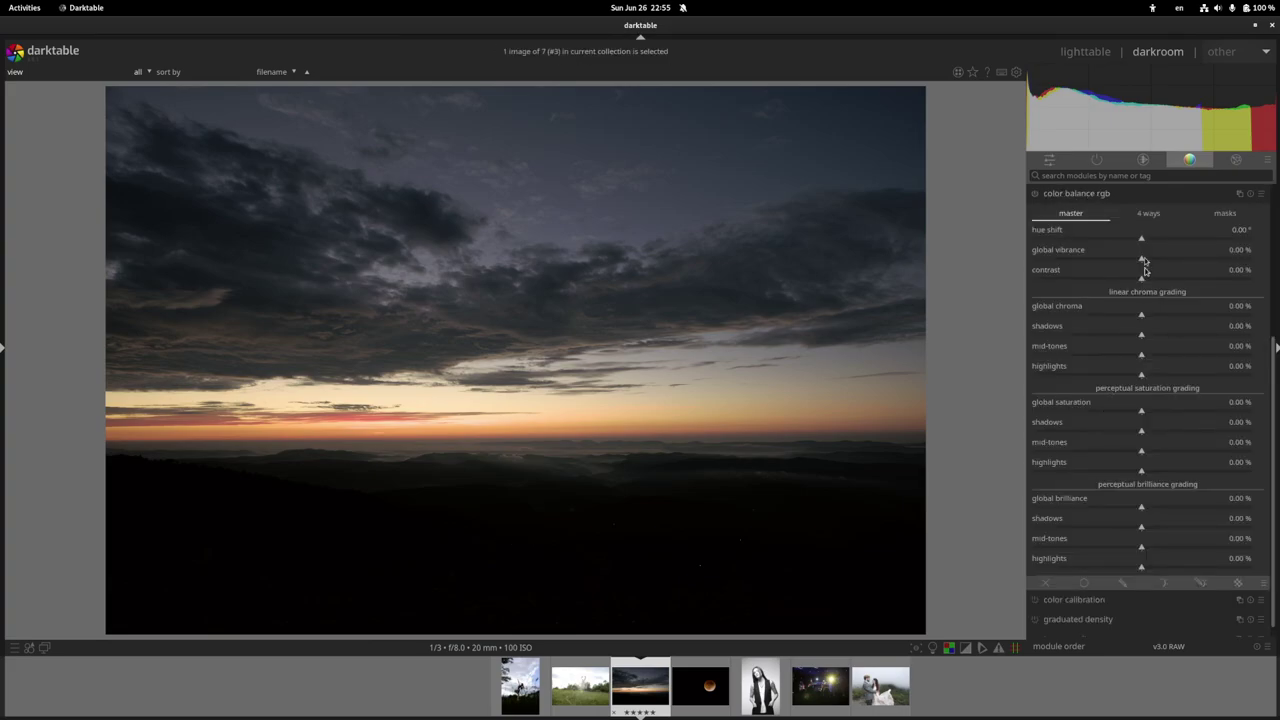
pyautogui.click(1137, 197)
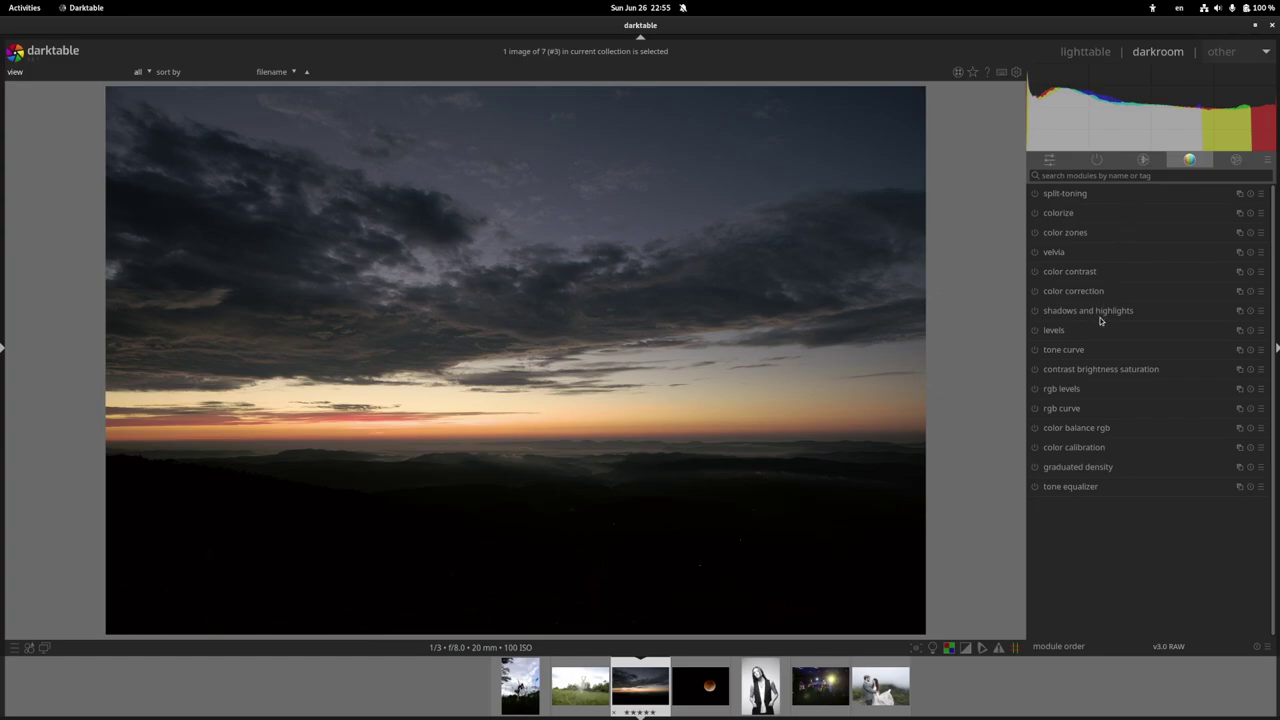
# Peek at the retouch module in the effects group, then return to the active modules list.
pyautogui.click(1236, 160)
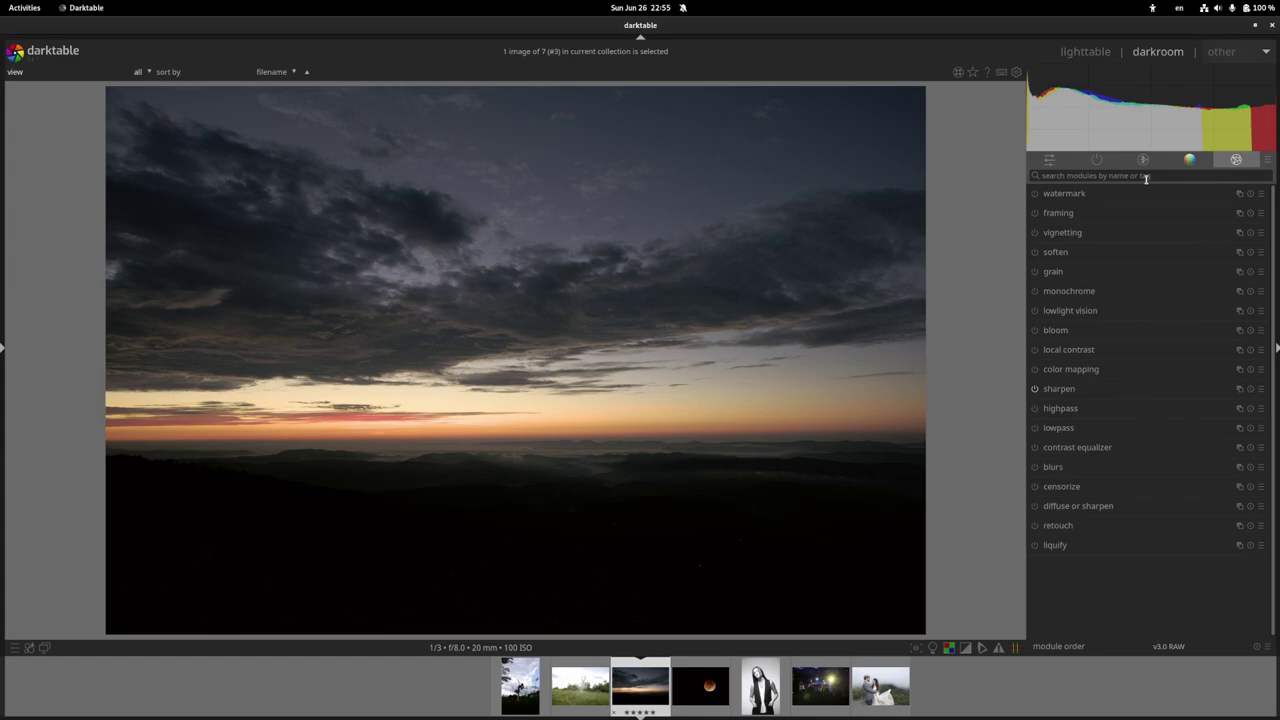
pyautogui.click(1103, 525)
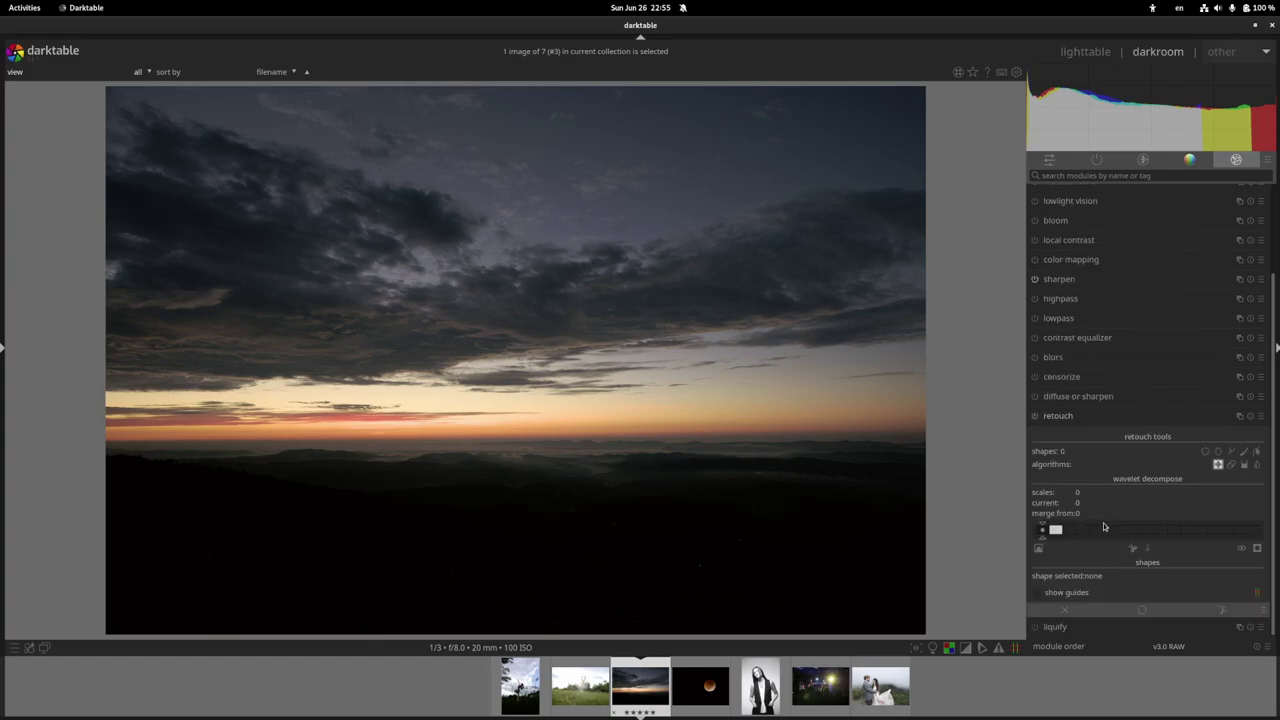
pyautogui.click(1117, 416)
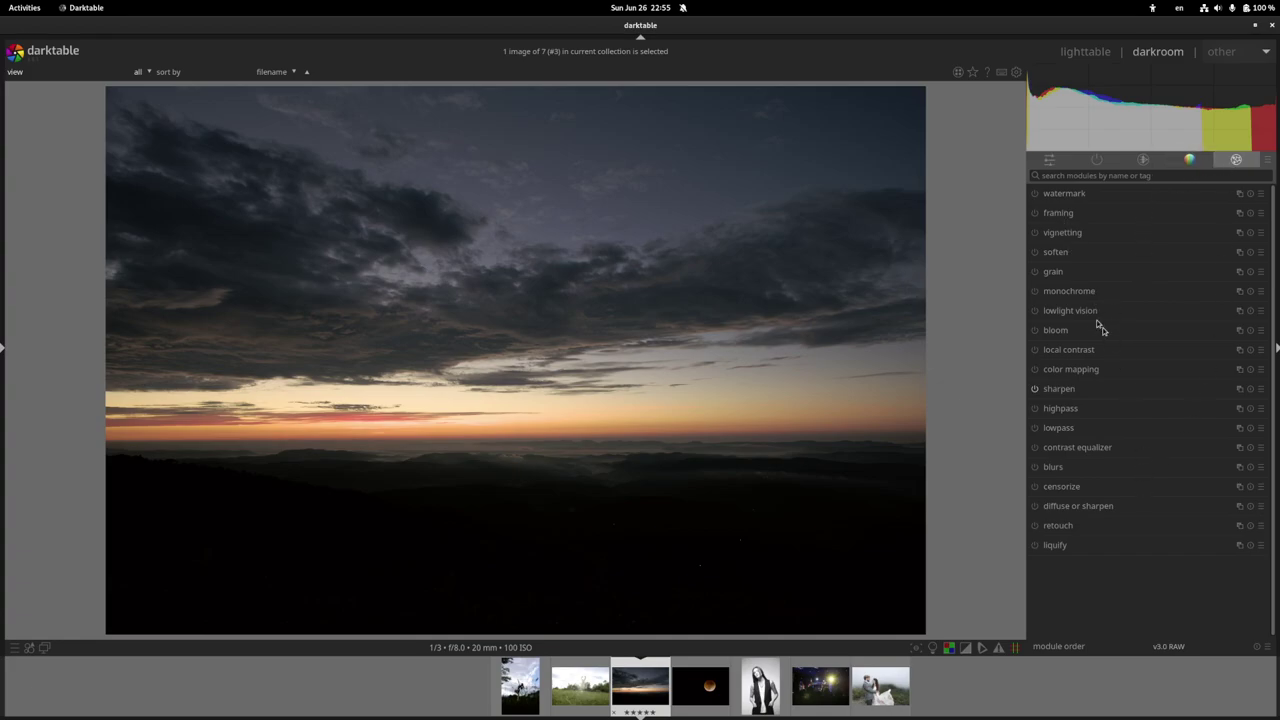
pyautogui.click(1182, 161)
pyautogui.click(1077, 162)
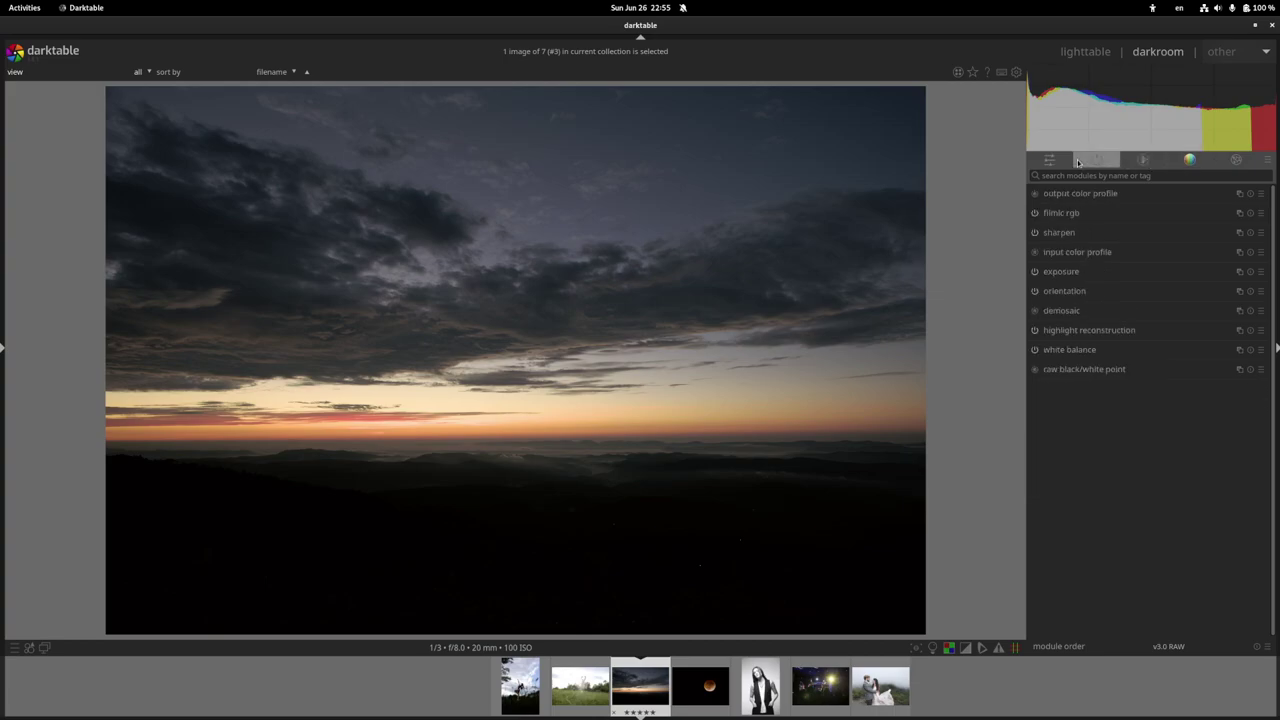
# Expand the exposure module and raise exposure from 0.50 EV to 1.76 EV.
pyautogui.click(1082, 274)
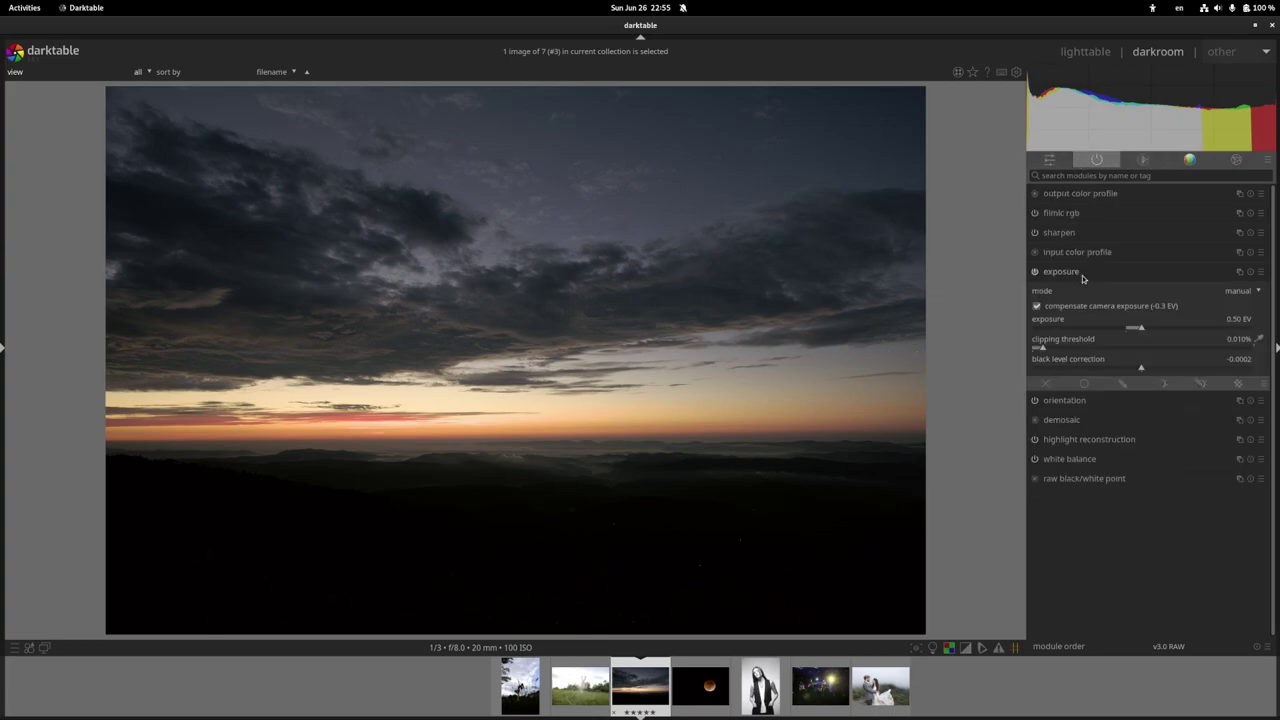
pyautogui.moveTo(1147, 323); pyautogui.dragTo(1181, 332)
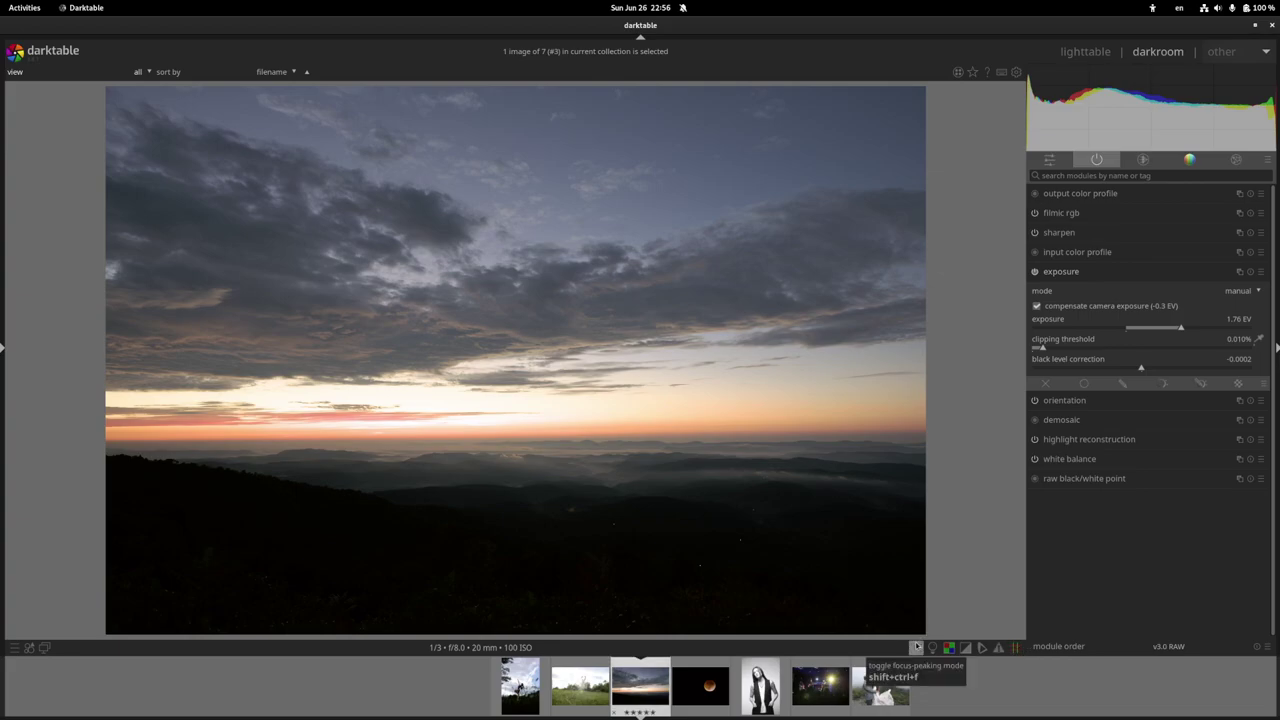
# Try focus peaking briefly, then switch to the ISO 12646 colour assessment view.
pyautogui.click(916, 648)
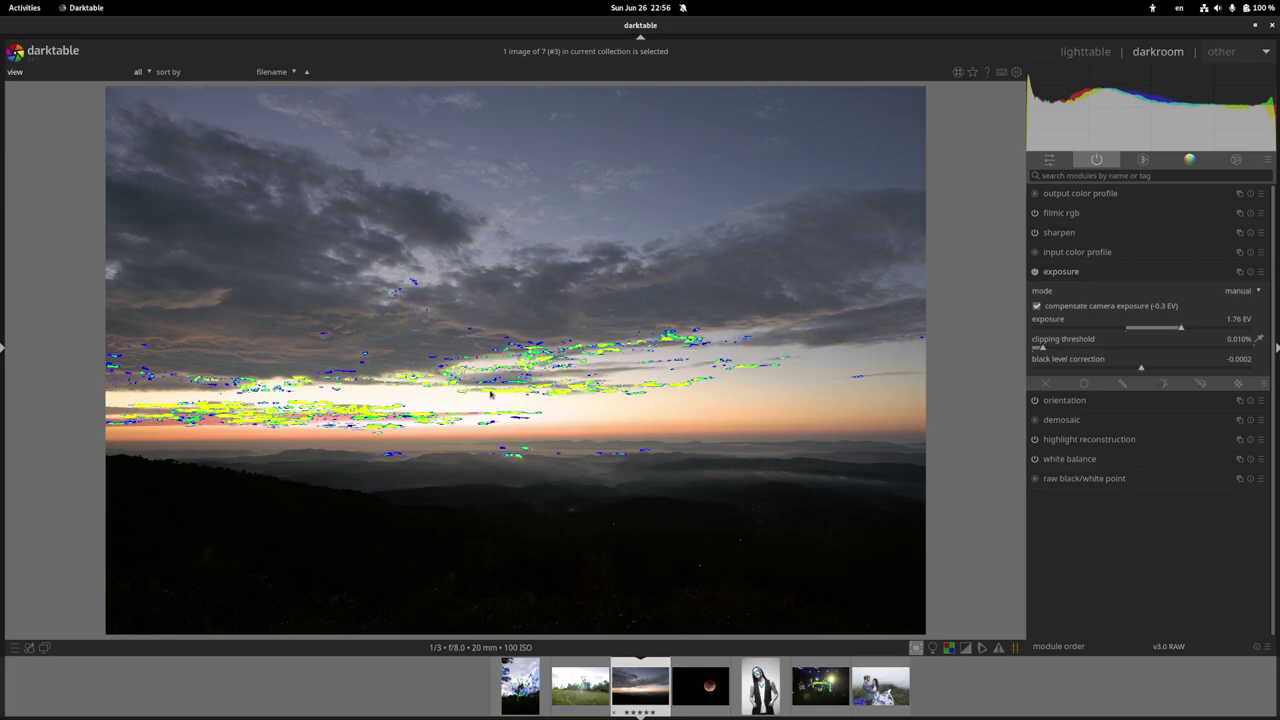
pyautogui.click(915, 648)
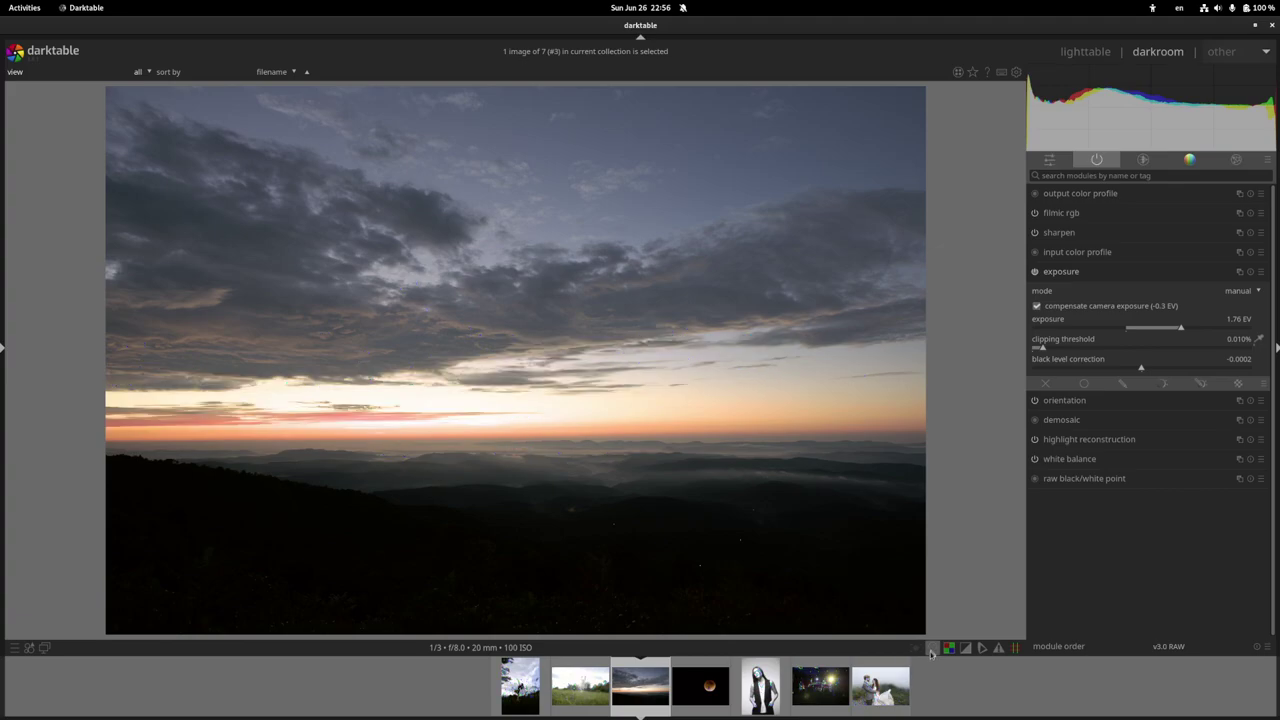
pyautogui.click(931, 648)
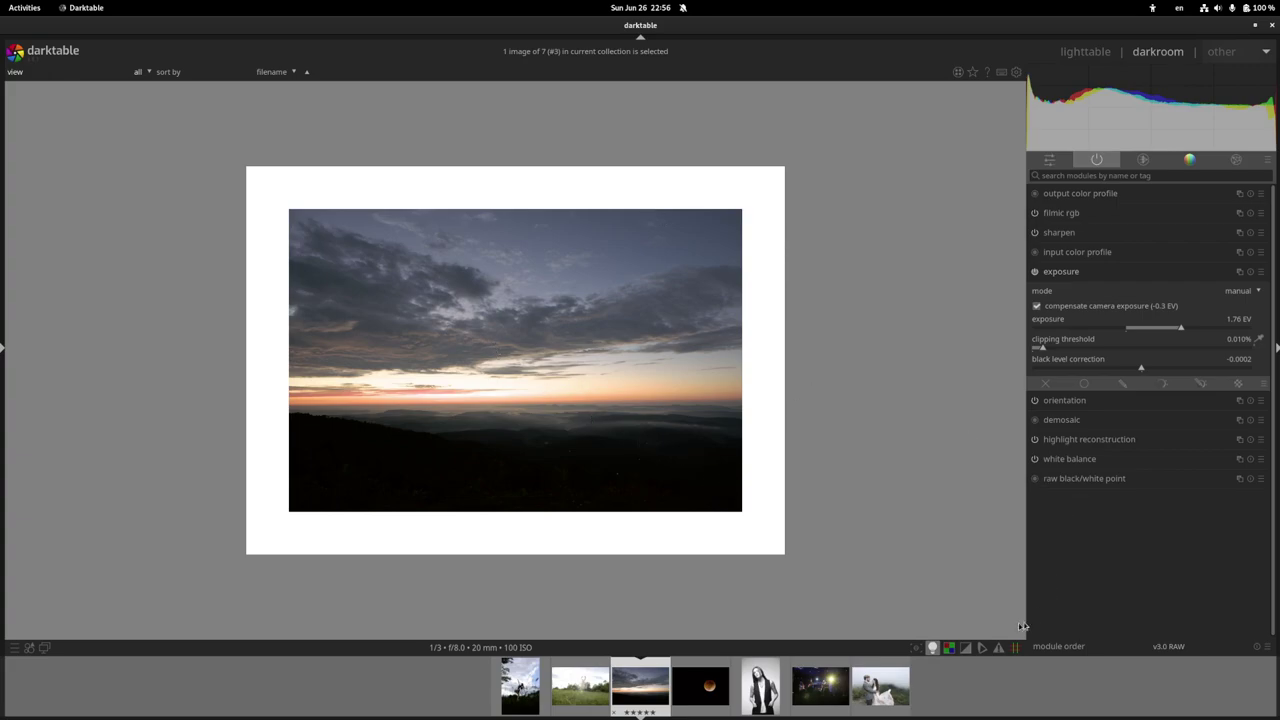
pyautogui.click(932, 648)
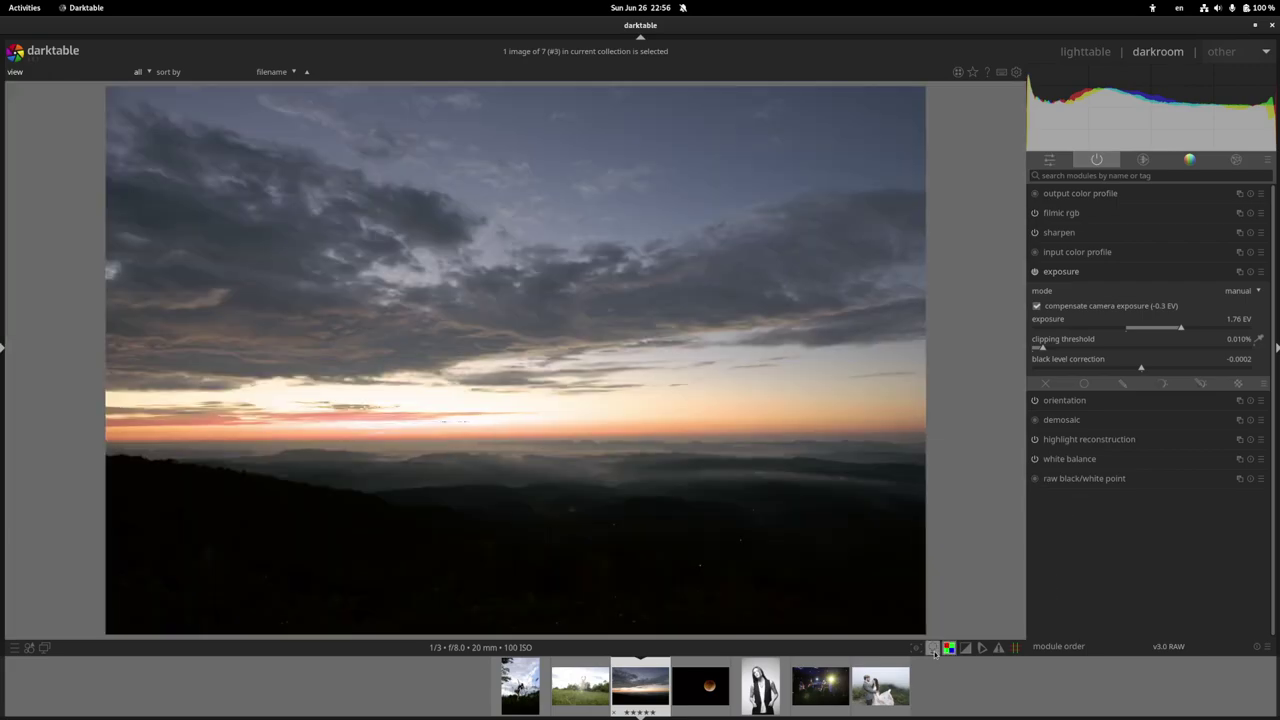
pyautogui.click(932, 648)
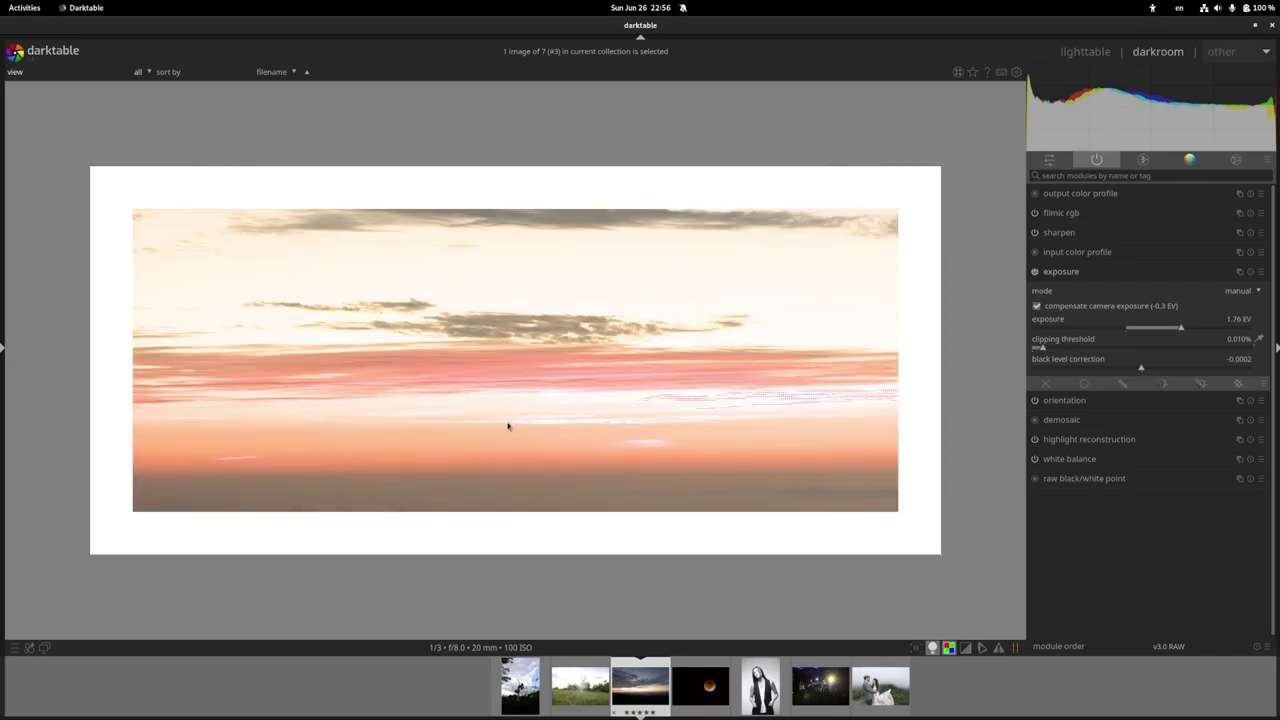
pyautogui.moveTo(588, 396); pyautogui.dragTo(500, 397)
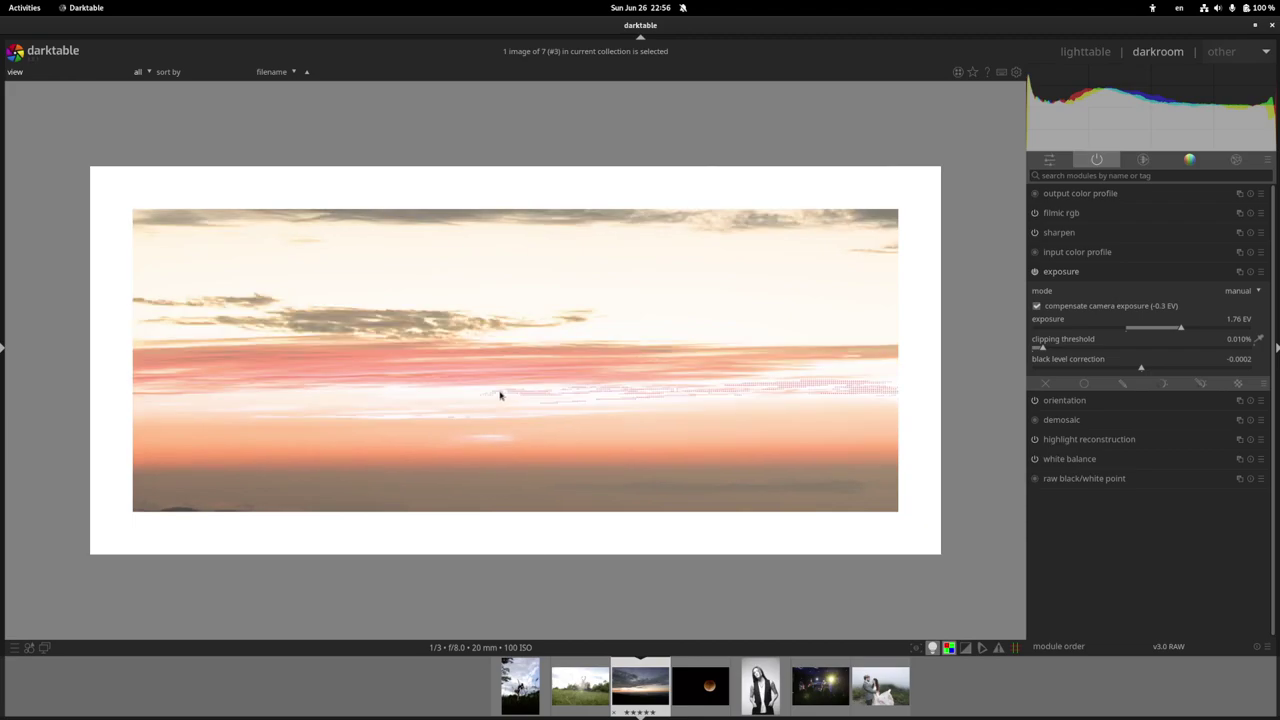
pyautogui.moveTo(683, 393); pyautogui.dragTo(525, 386)
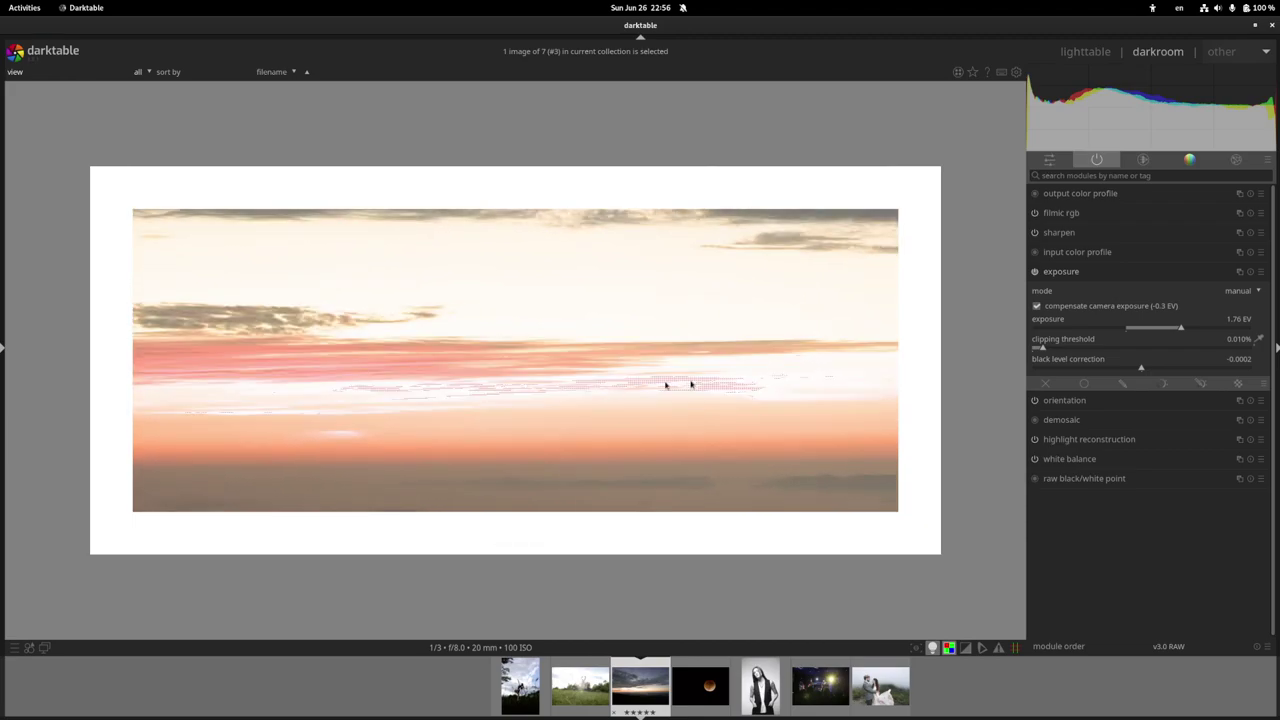
pyautogui.middleClick(640, 392)
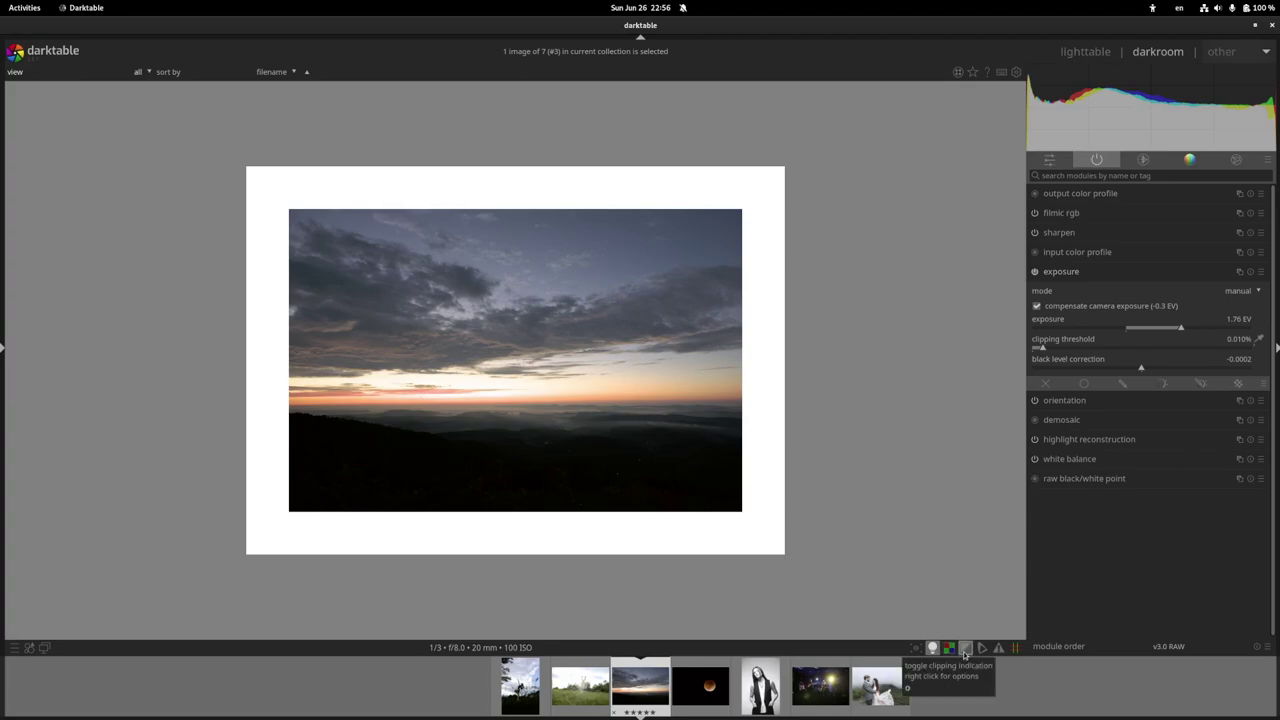
pyautogui.click(965, 649)
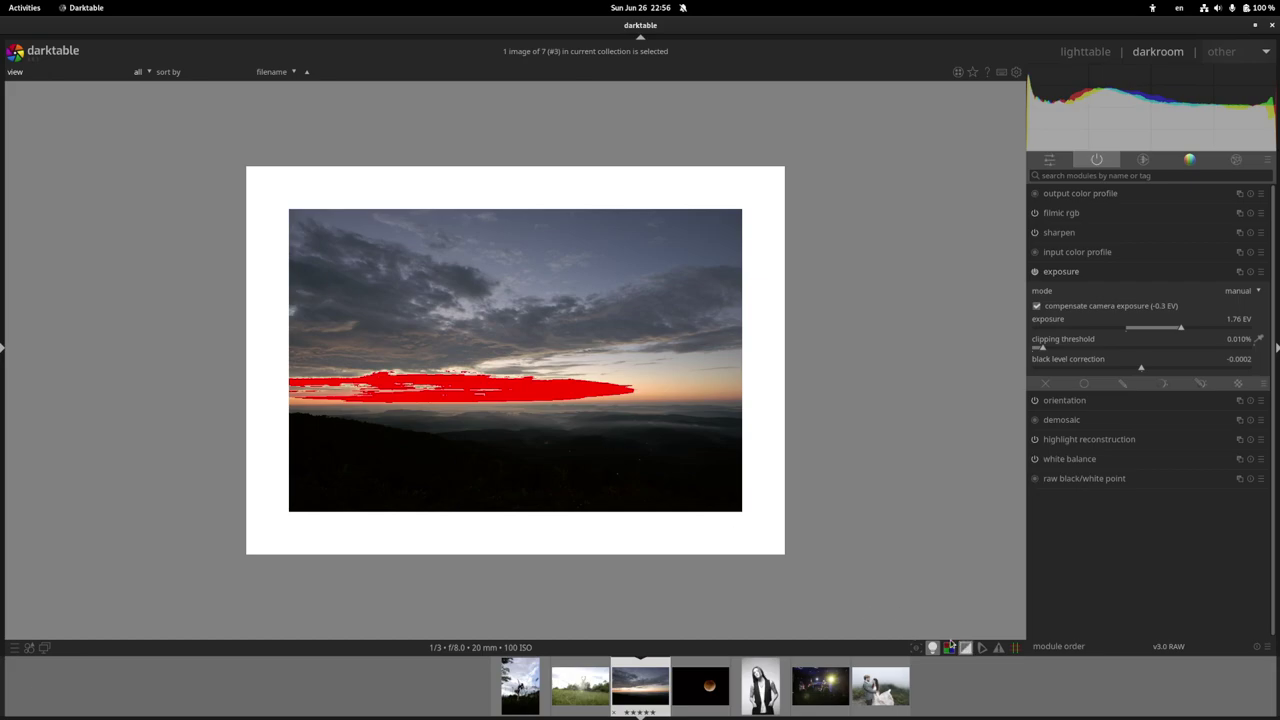
pyautogui.moveTo(1160, 110)
pyautogui.click(966, 648)
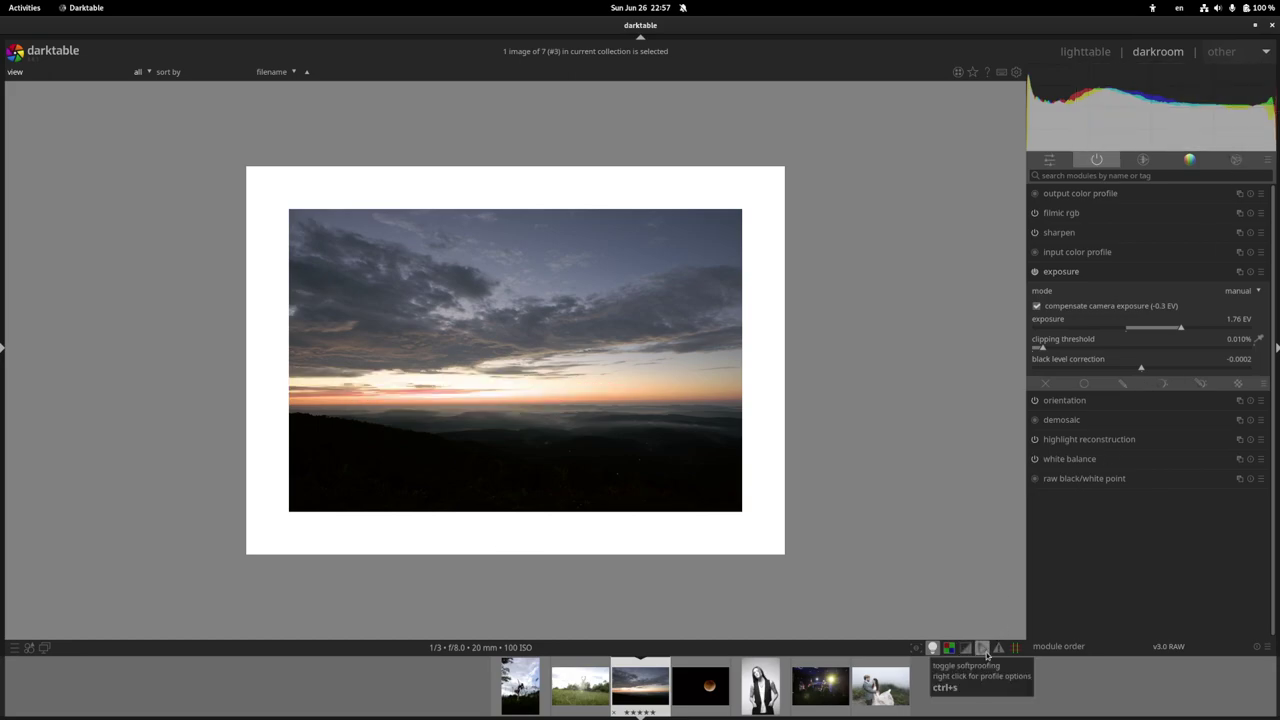
pyautogui.click(986, 652)
pyautogui.click(986, 652)
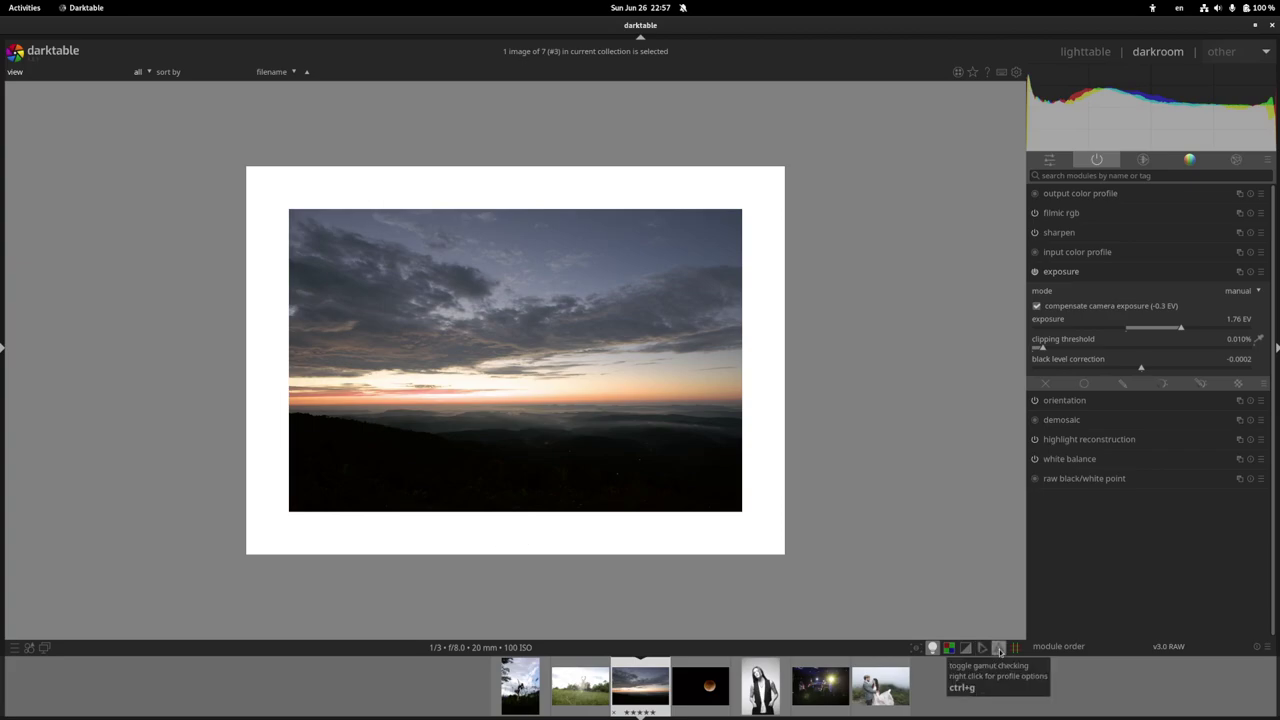
pyautogui.click(999, 651)
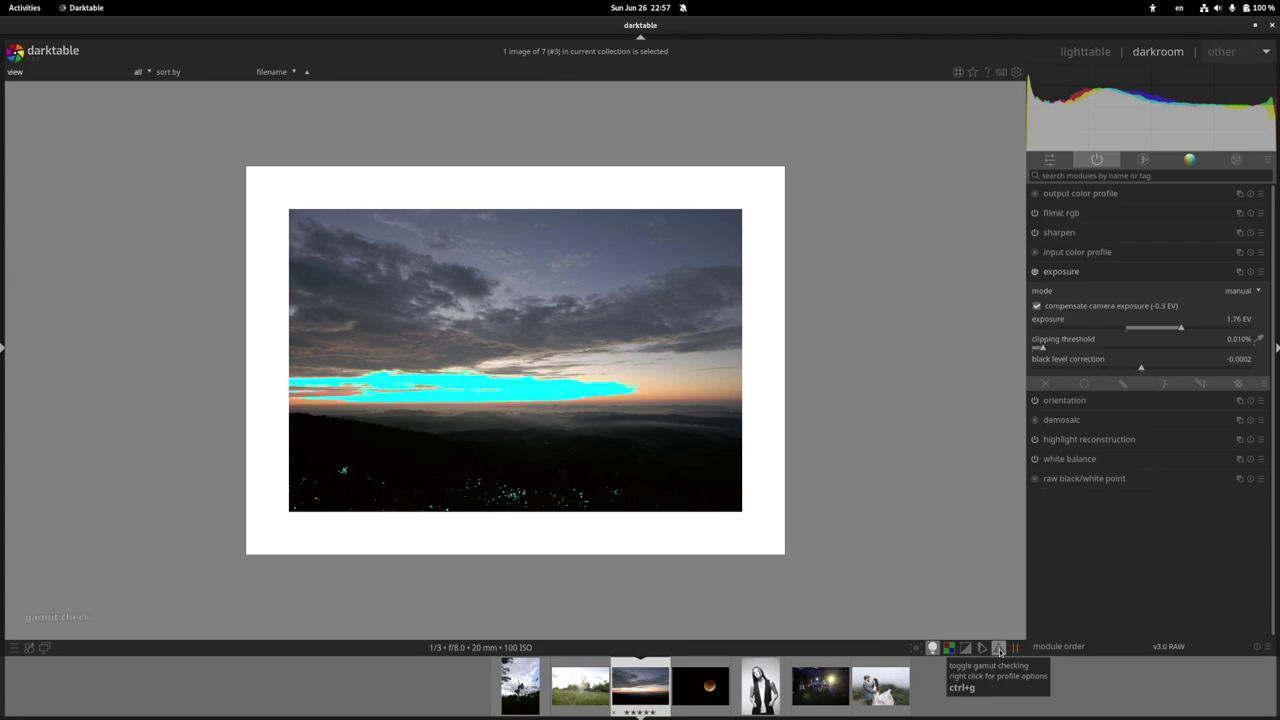
pyautogui.rightClick(999, 651)
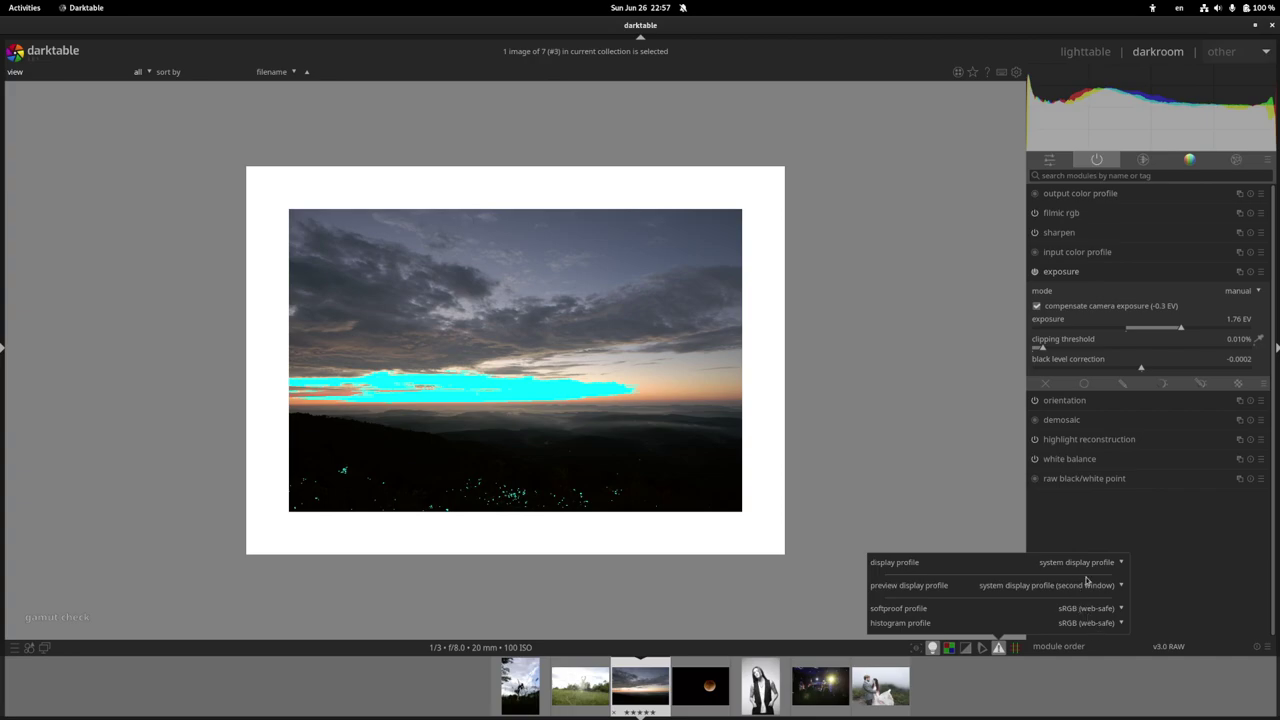
pyautogui.click(998, 649)
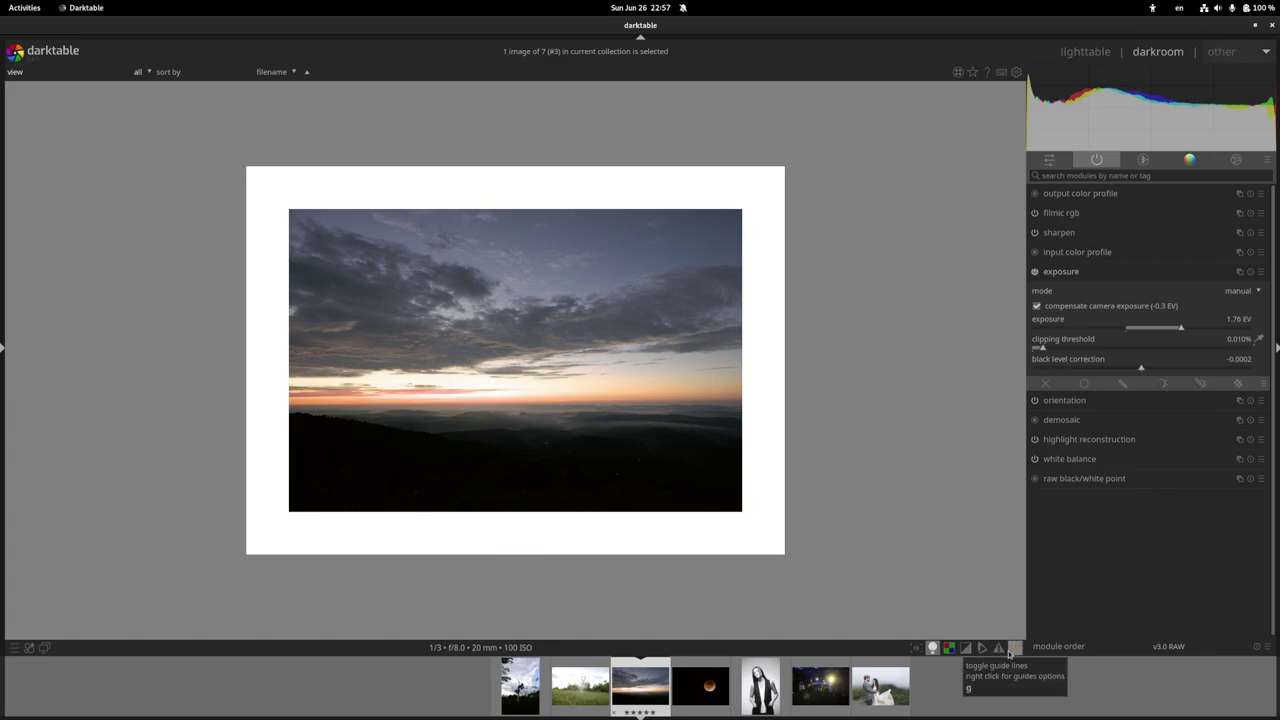
# Set the composition guide overlay colour to red and show the rule-of-thirds guides.
pyautogui.click(1010, 651)
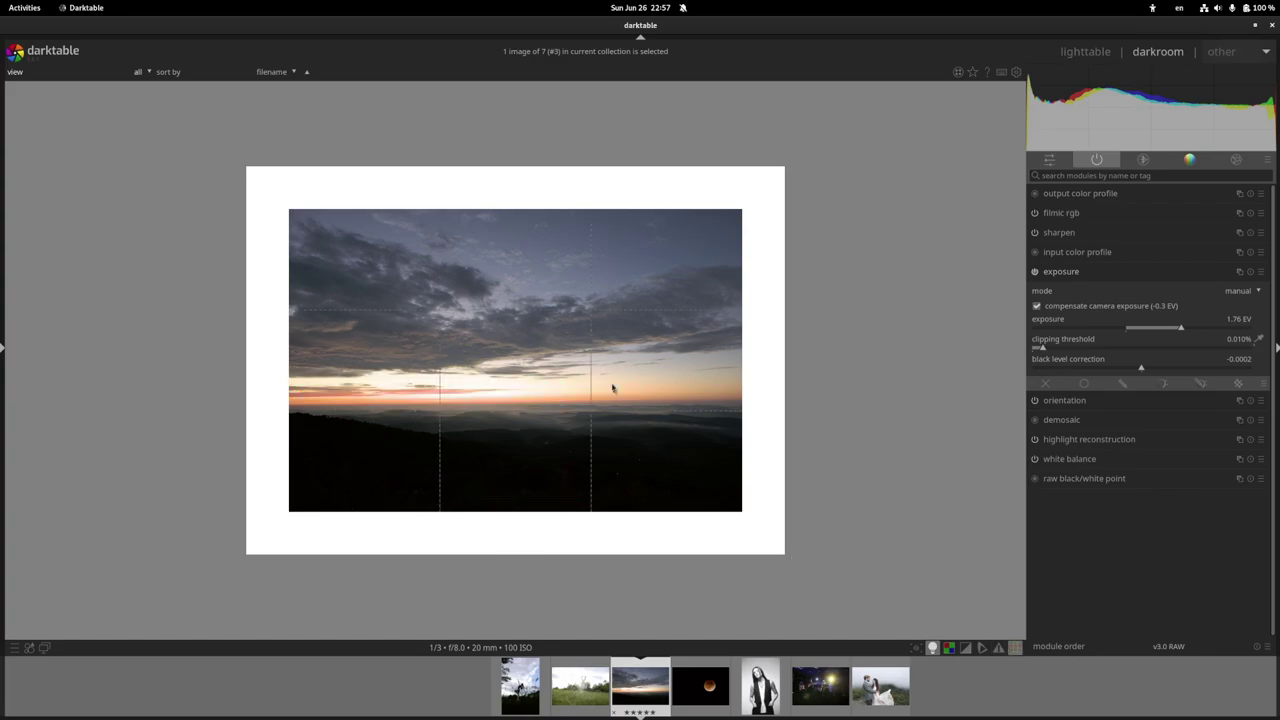
pyautogui.rightClick(1016, 650)
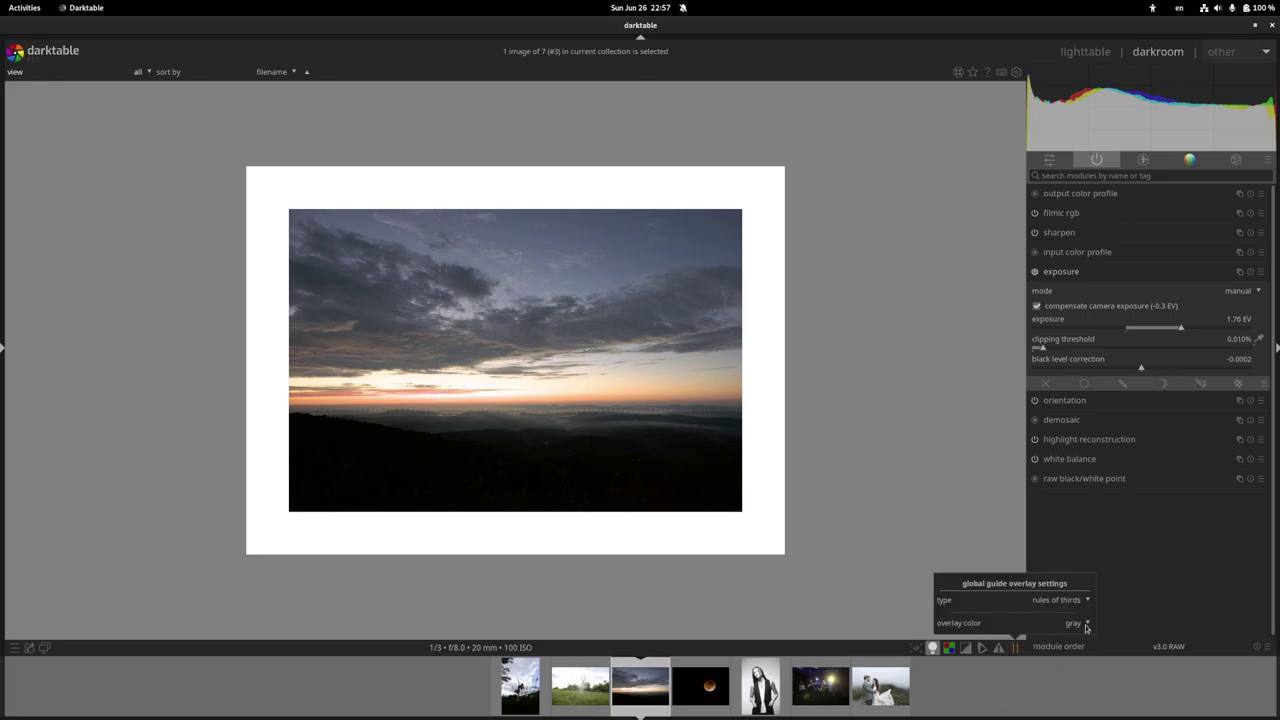
pyautogui.click(1086, 626)
pyautogui.click(1078, 634)
pyautogui.click(1019, 650)
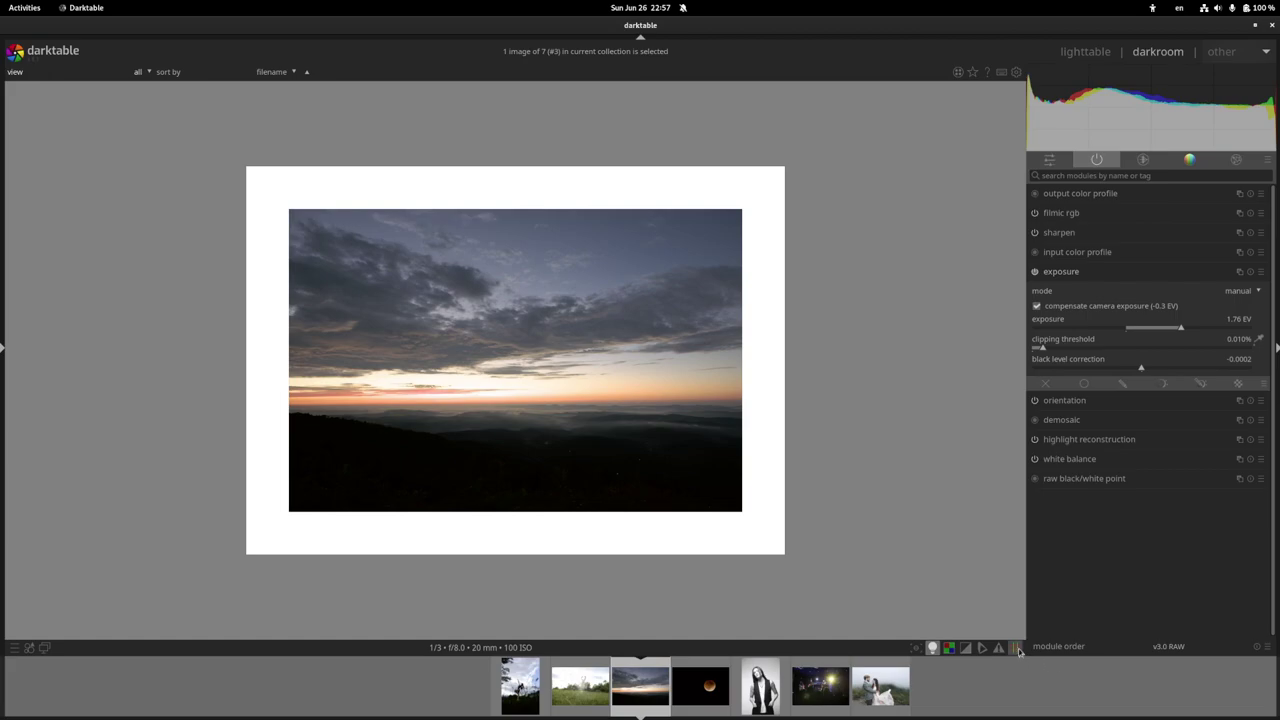
pyautogui.click(1019, 650)
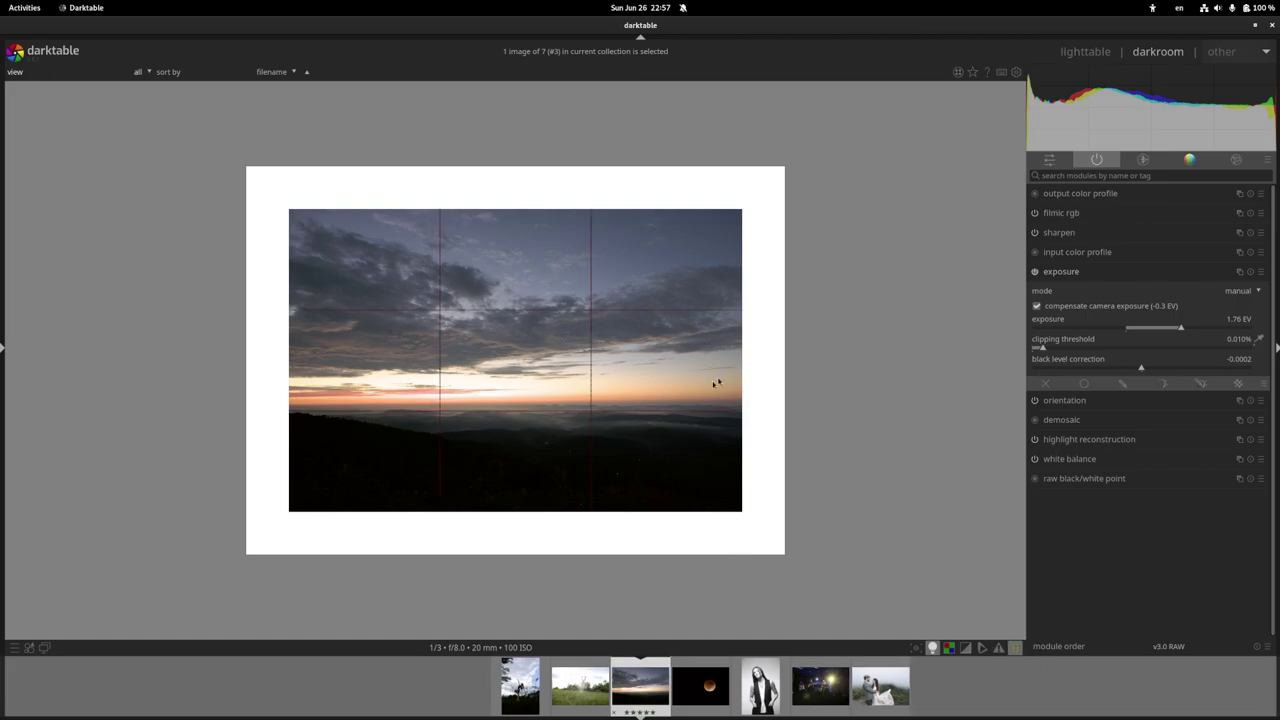
# Collapse the exposure settings and hide the composition guides.
pyautogui.click(1047, 278)
pyautogui.click(1113, 175)
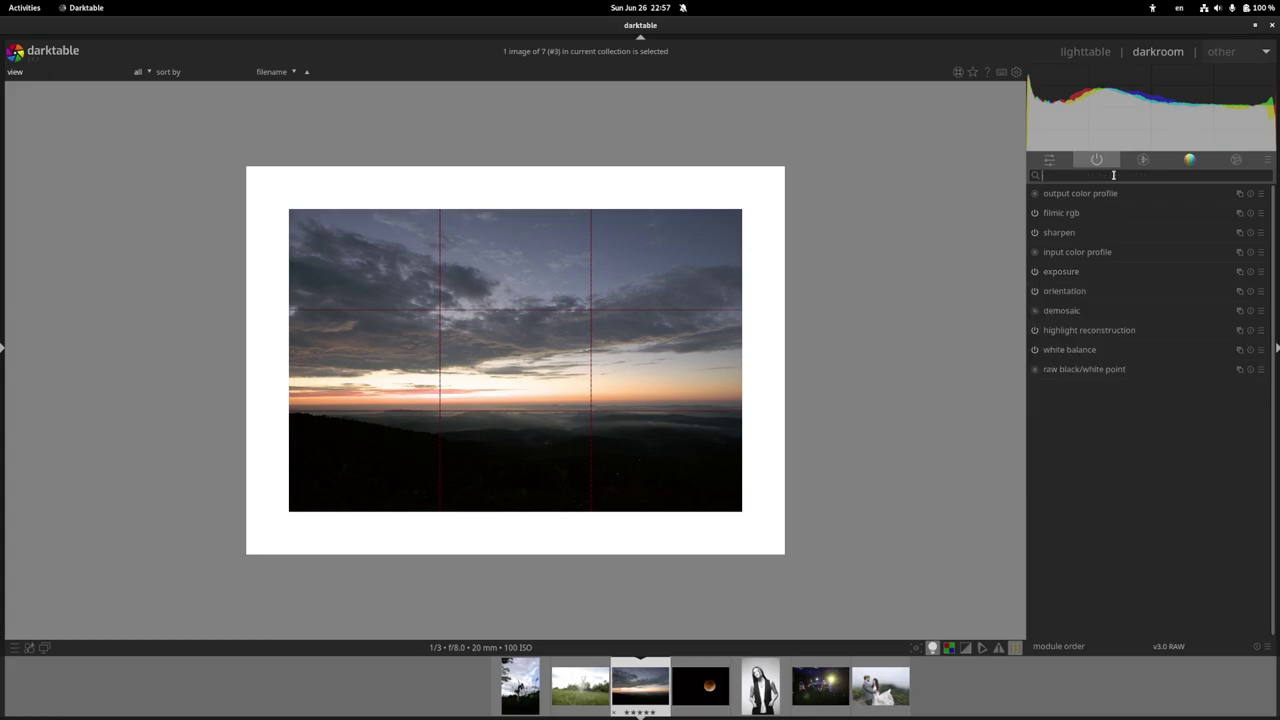
pyautogui.click(1015, 648)
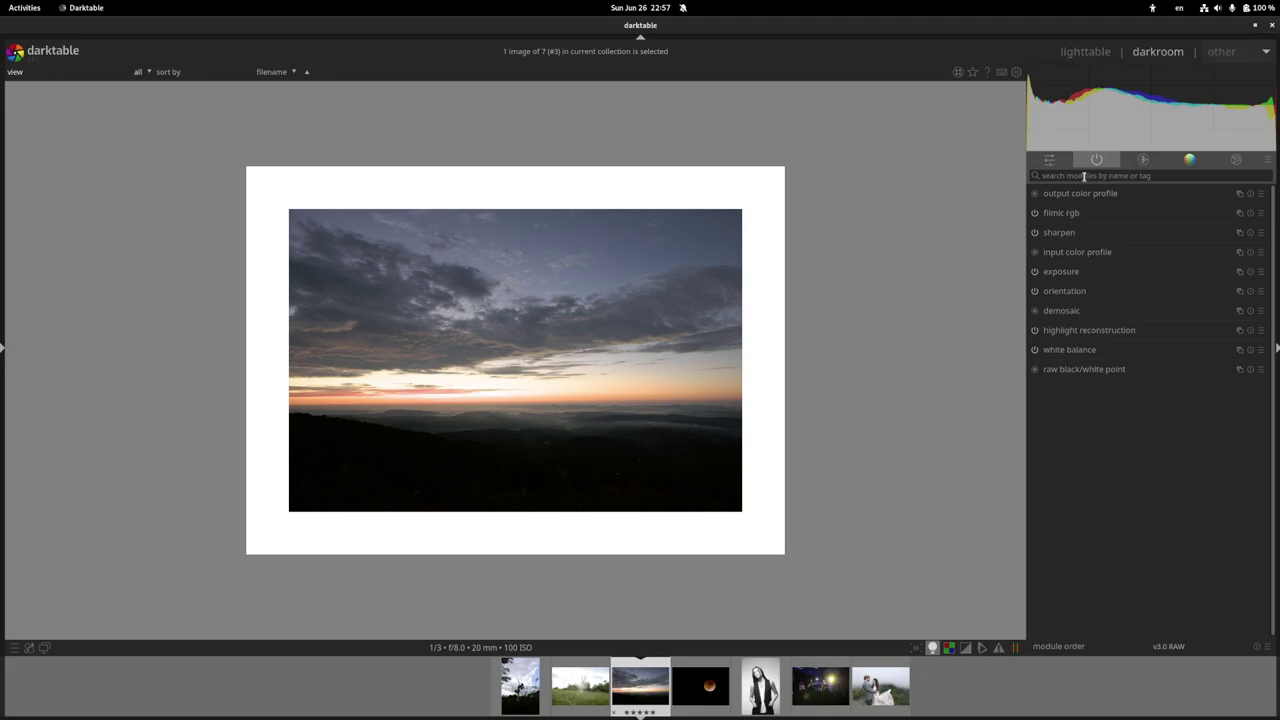
pyautogui.click(1049, 159)
# Search for 'crop' among the modules and expand the crop settings.
pyautogui.click(1097, 159)
pyautogui.click(1113, 176)
pyautogui.write('crop')
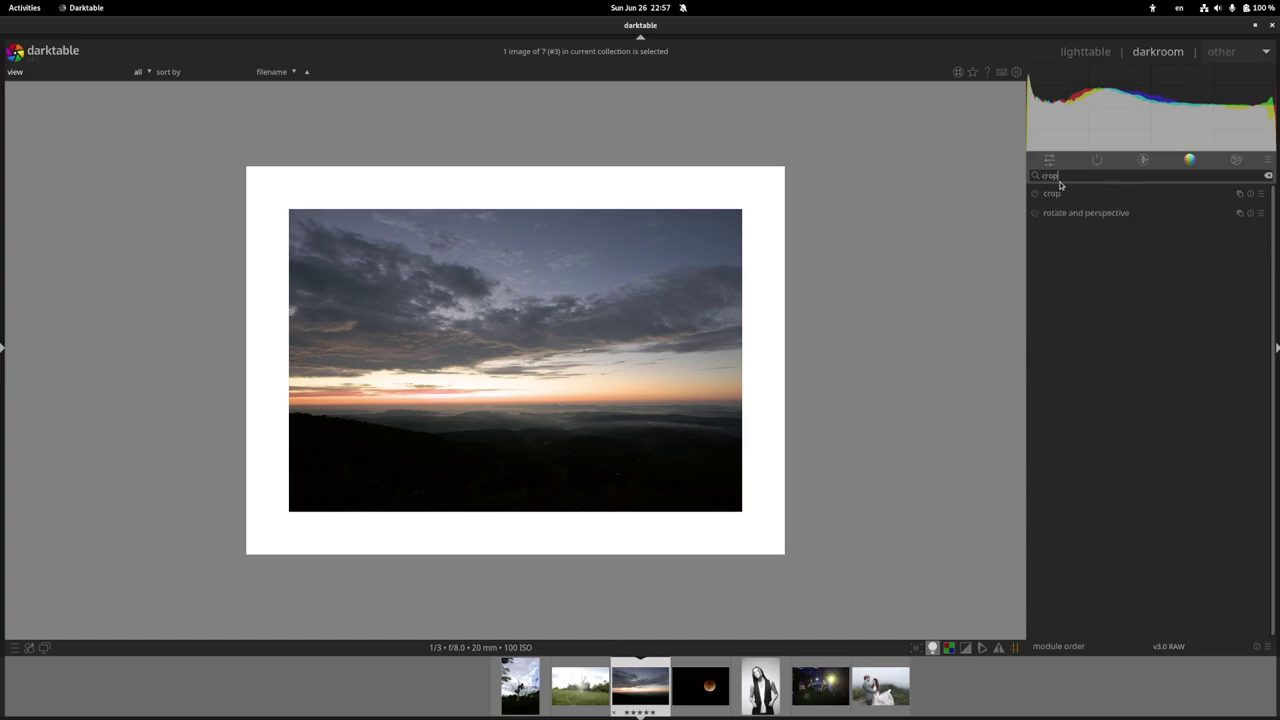
pyautogui.click(1060, 193)
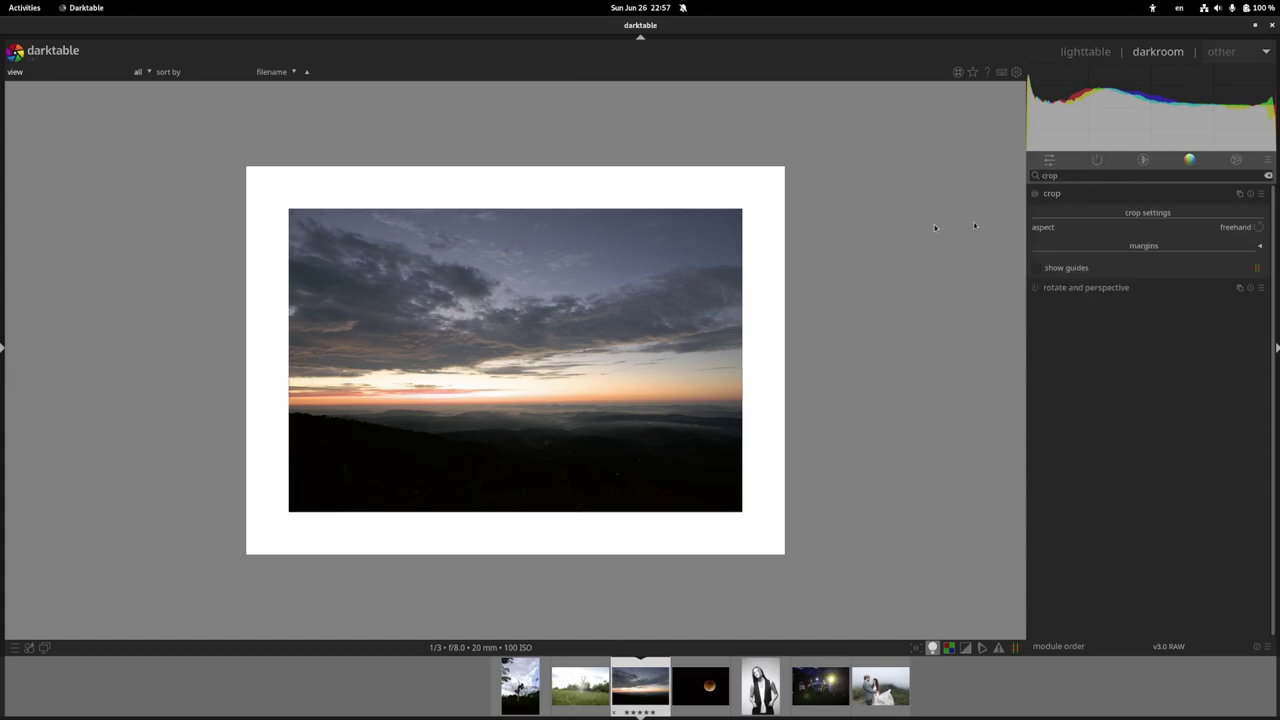
# Crop to cinemascope 2.35 with guides shown, frame shifted slightly down, then commit it.
pyautogui.click(1248, 229)
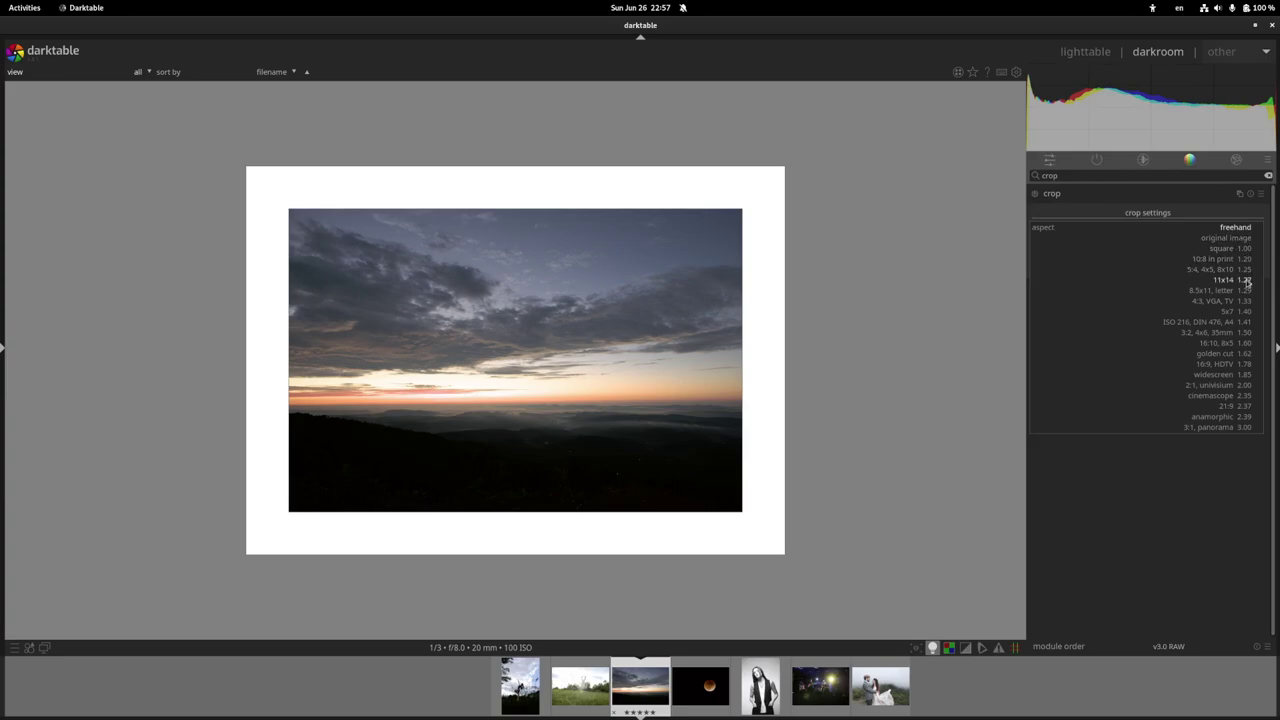
pyautogui.click(1222, 396)
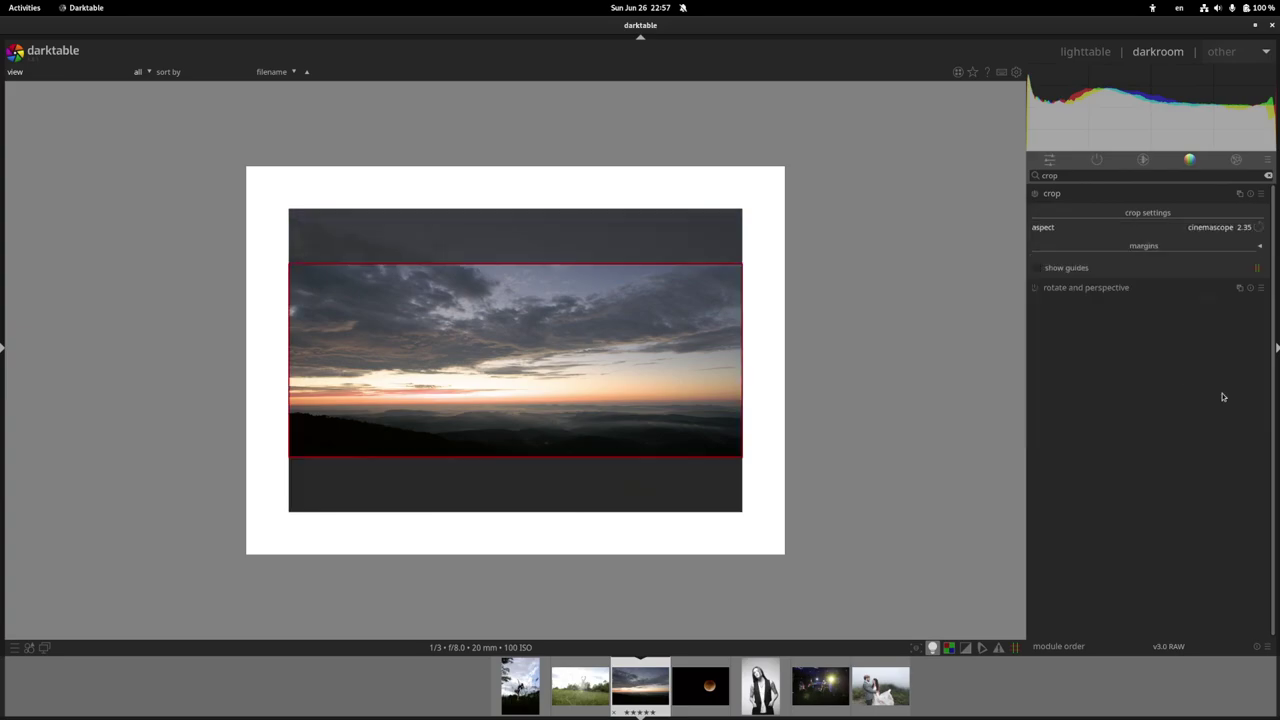
pyautogui.click(1071, 272)
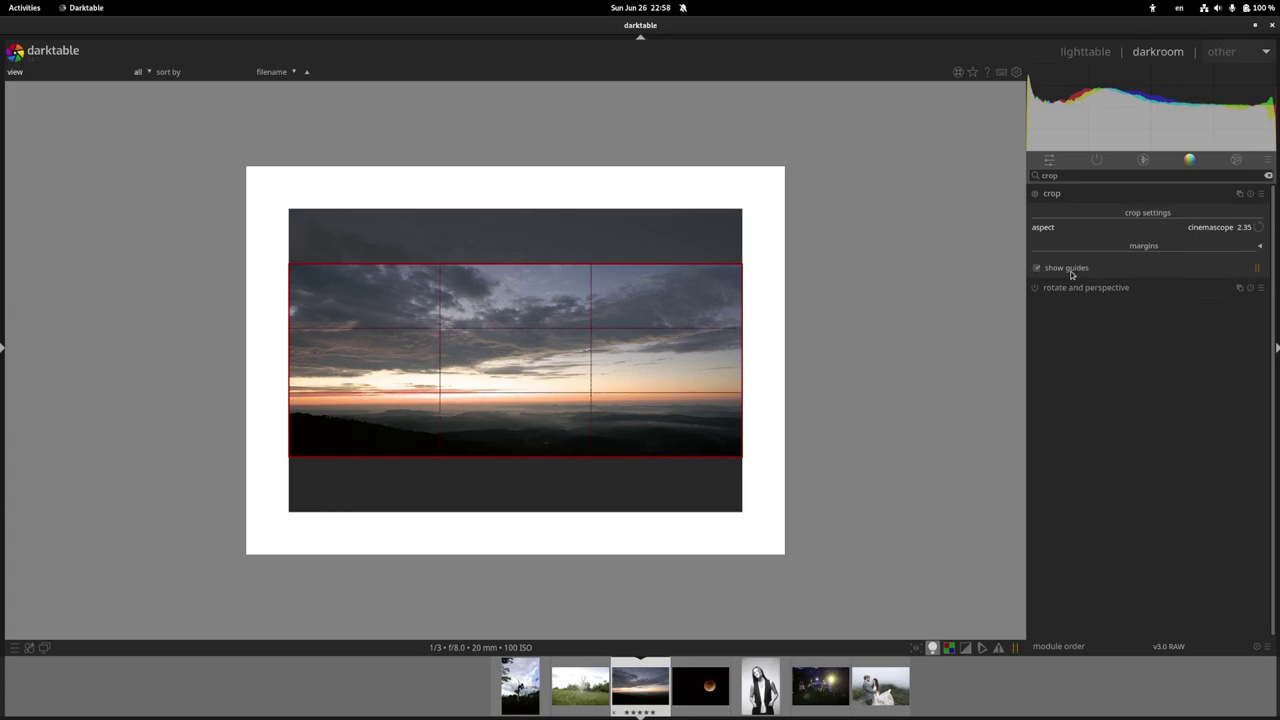
pyautogui.moveTo(641, 285); pyautogui.dragTo(638, 295)
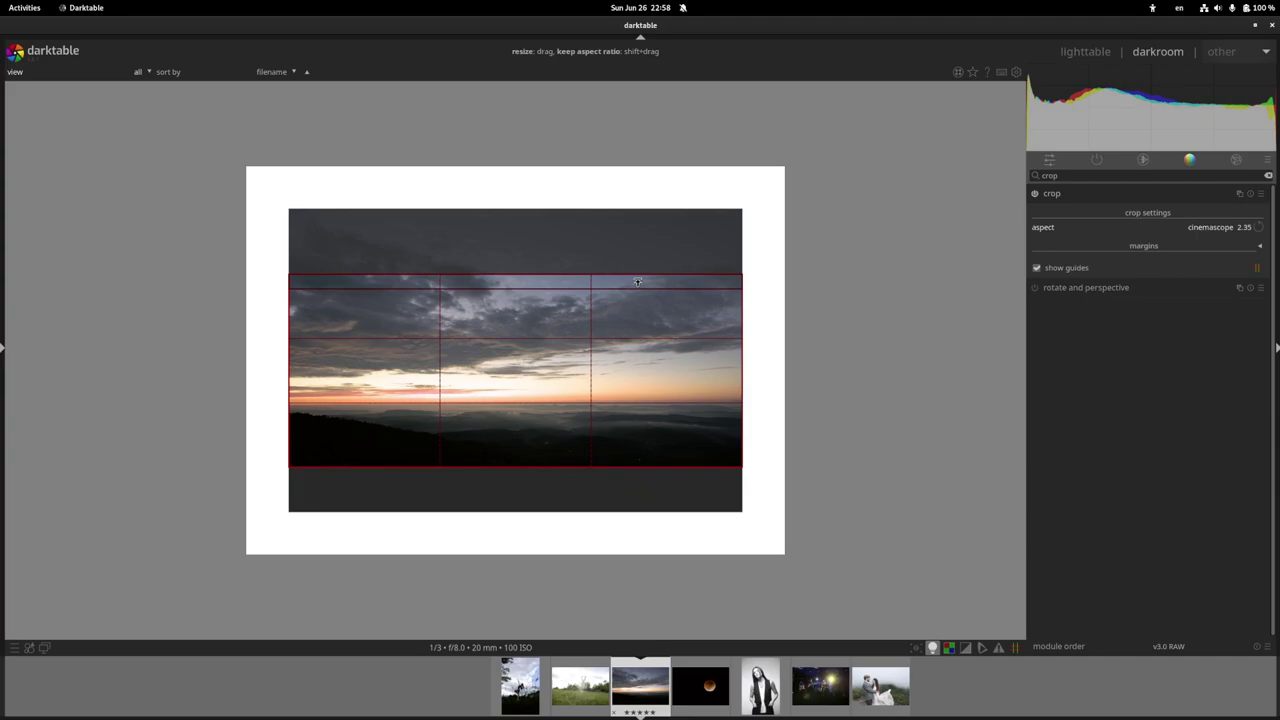
pyautogui.click(1221, 200)
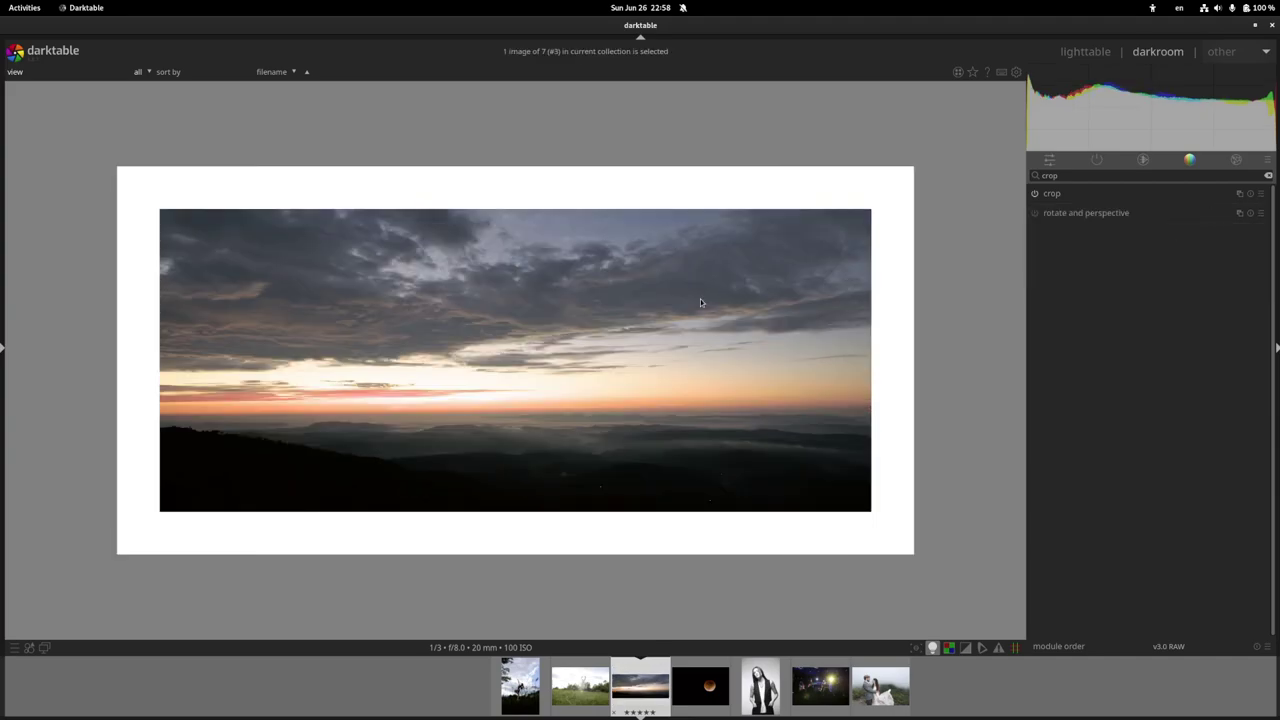
pyautogui.click(1052, 193)
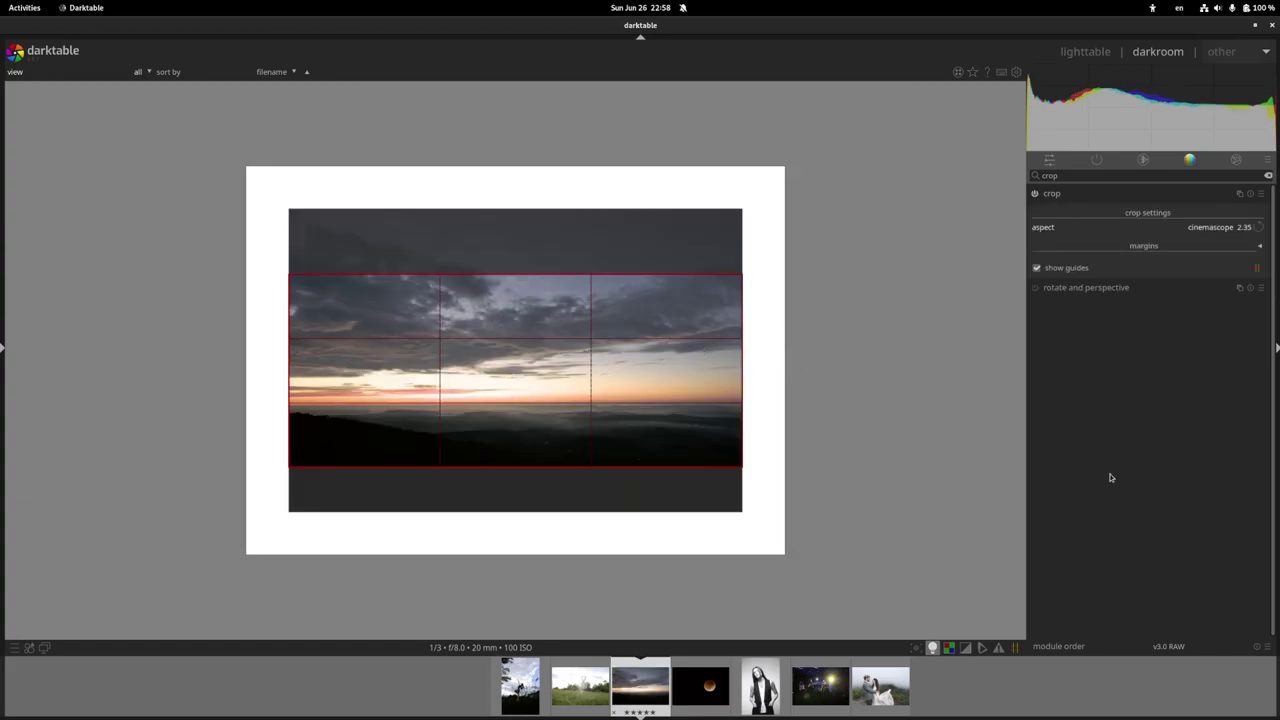
# Switch the crop guide colour to green, then back to red.
pyautogui.click(1257, 268)
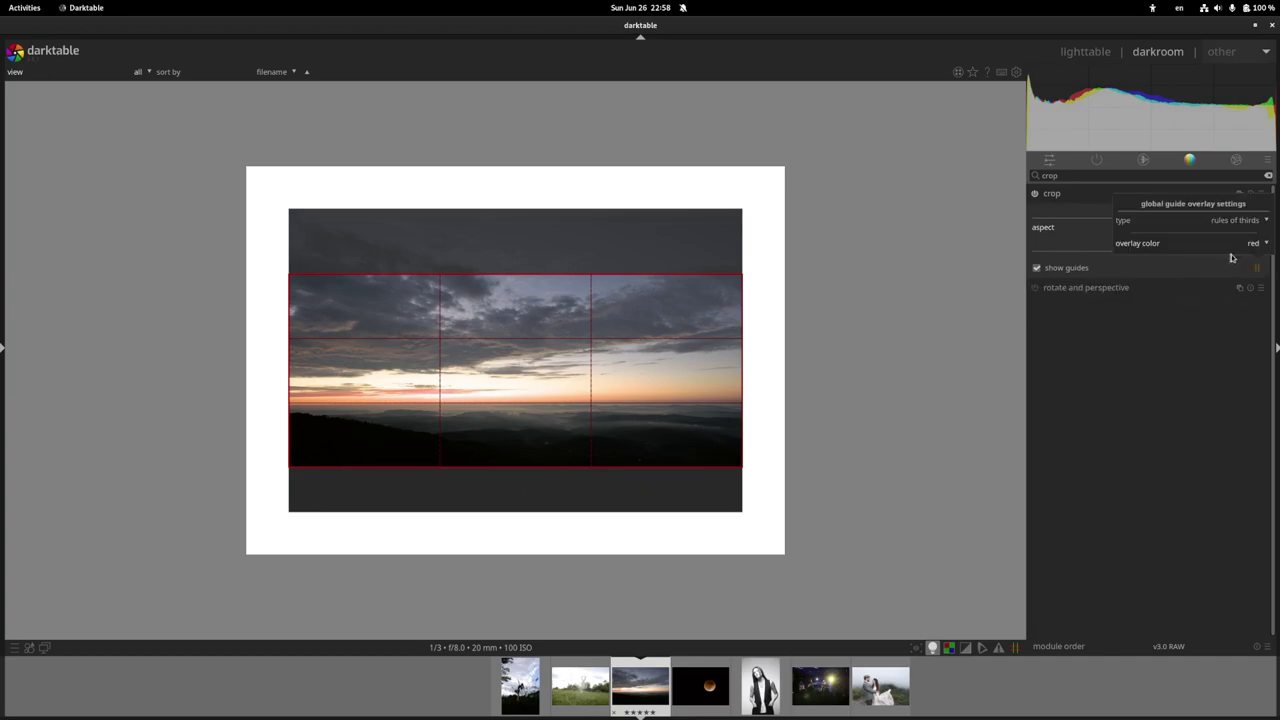
pyautogui.click(1256, 248)
pyautogui.click(1256, 255)
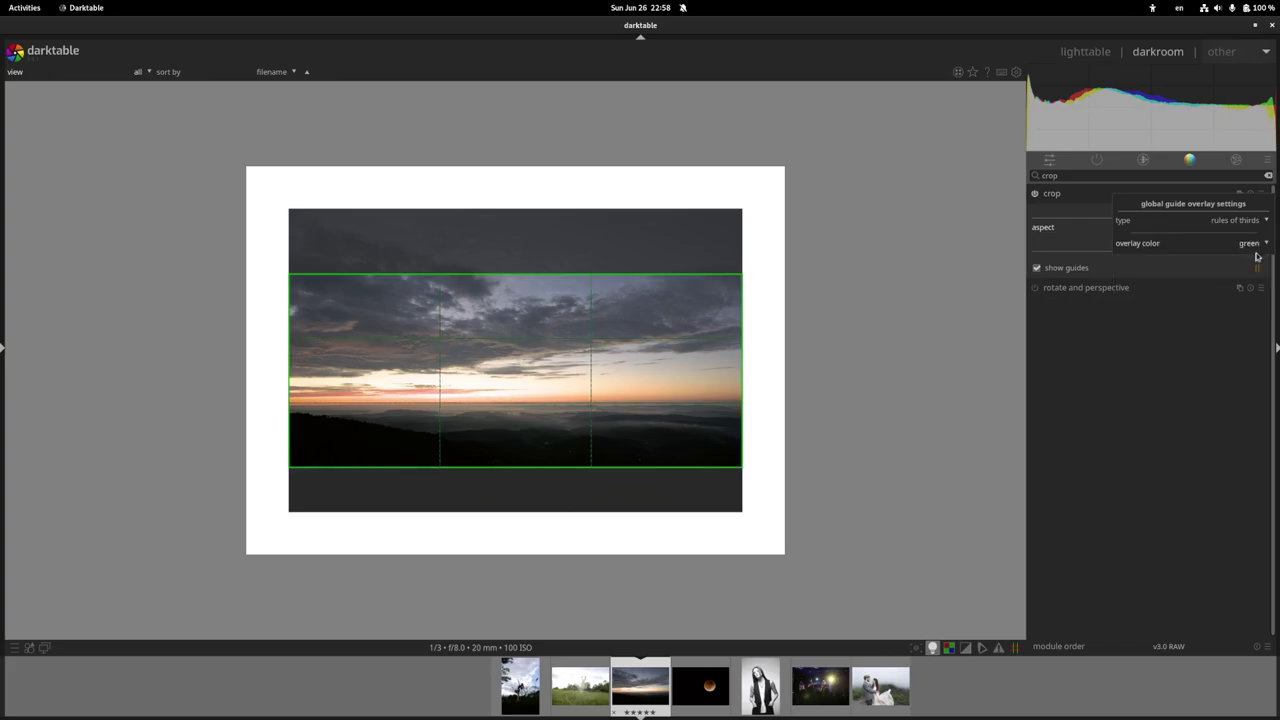
pyautogui.click(1257, 244)
pyautogui.click(1256, 234)
# Preview golden spiral guides, return to rule of thirds, then commit the crop and clear the search.
pyautogui.click(1257, 221)
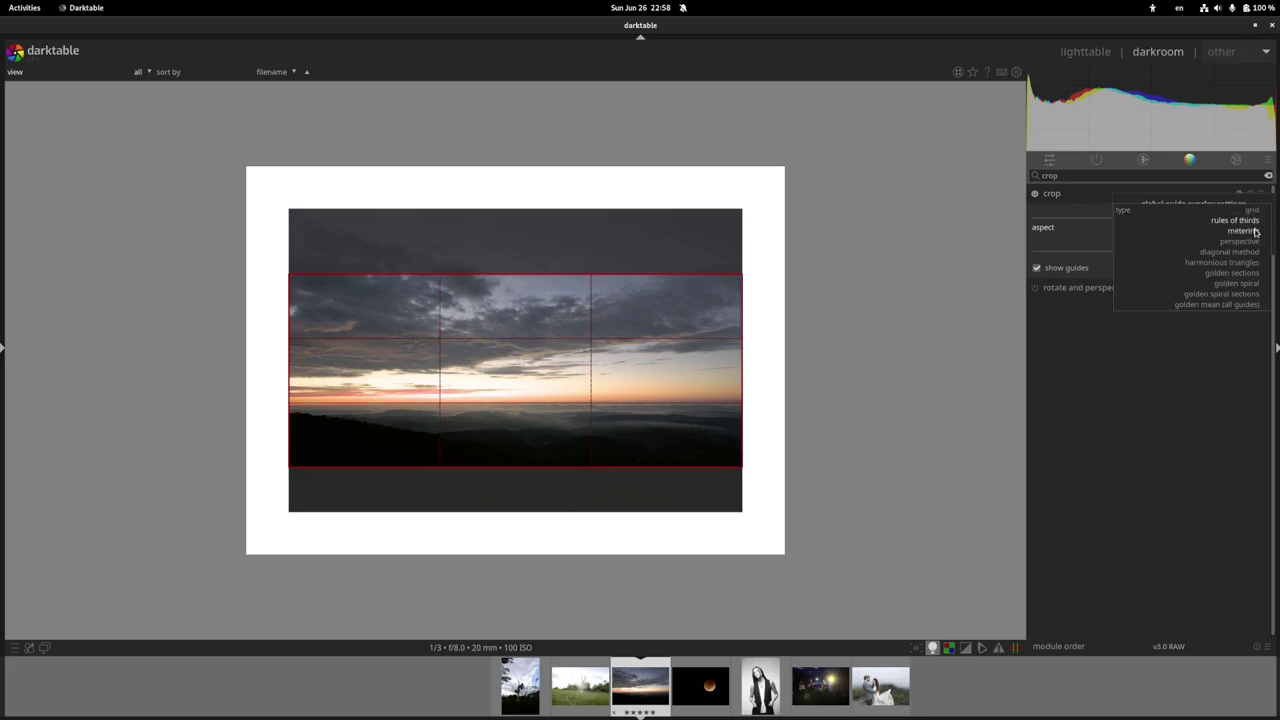
pyautogui.click(1238, 283)
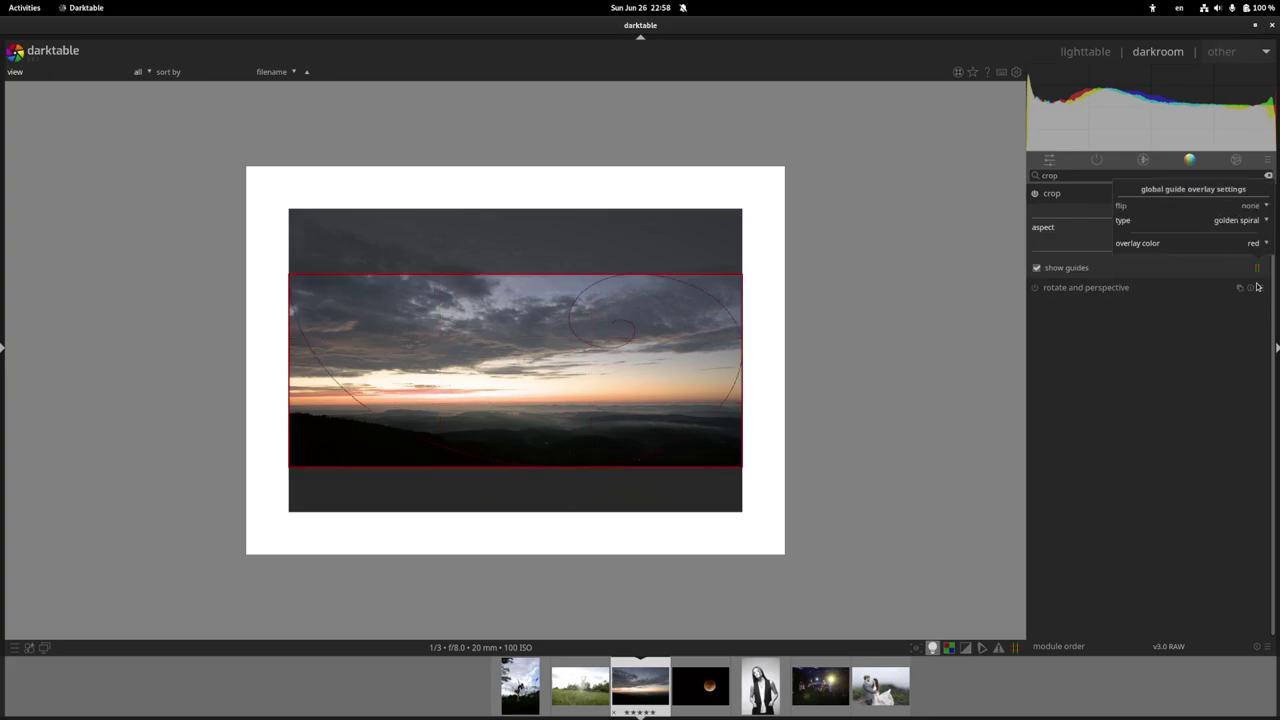
pyautogui.click(1249, 222)
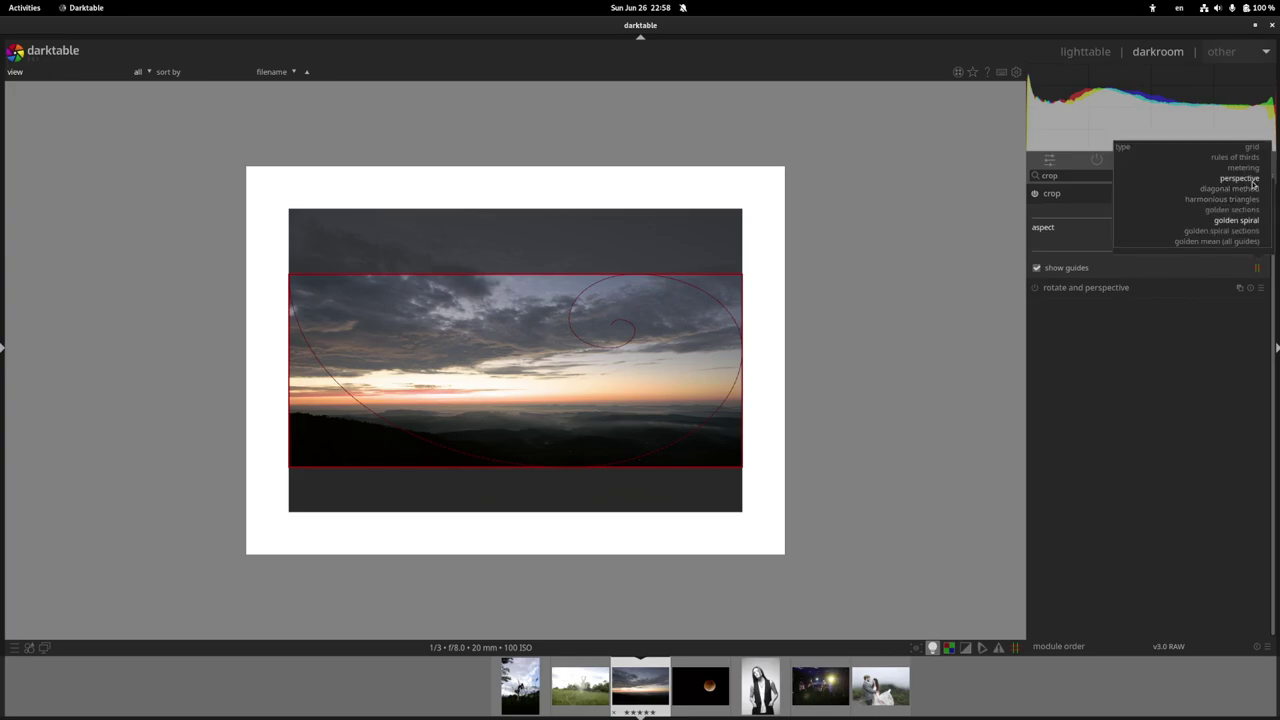
pyautogui.click(1242, 162)
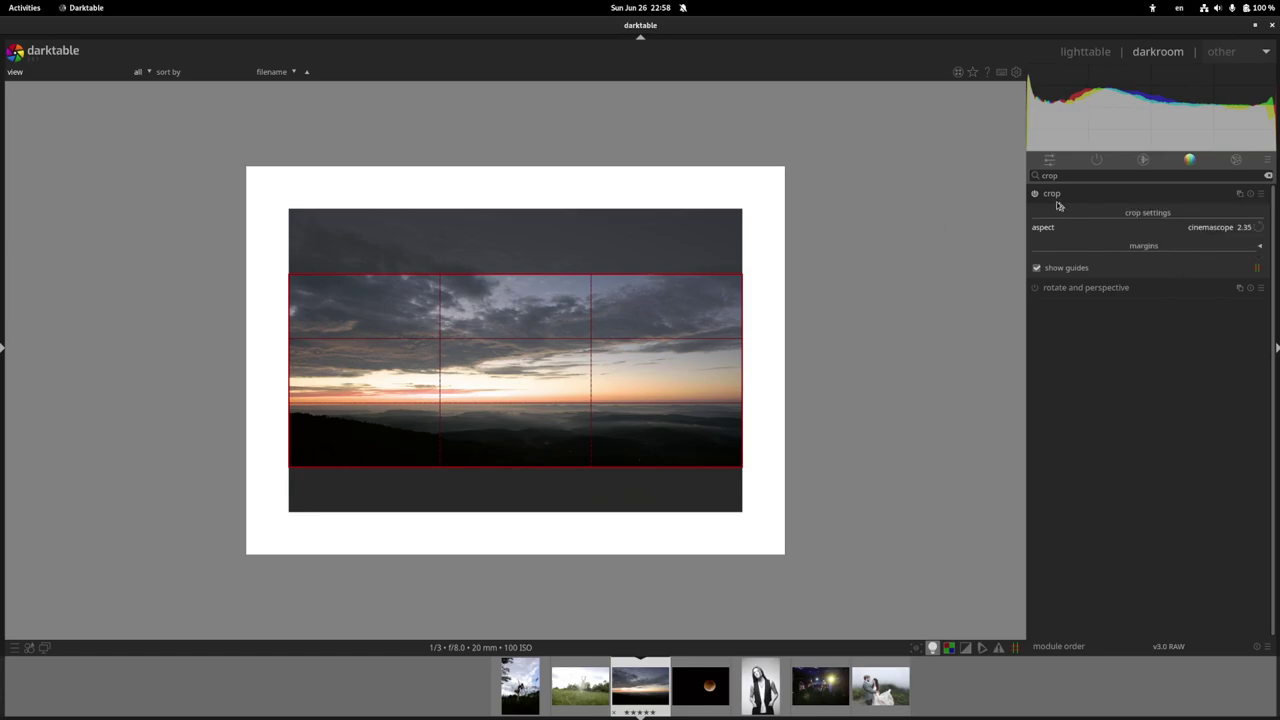
pyautogui.click(1101, 195)
pyautogui.click(1096, 159)
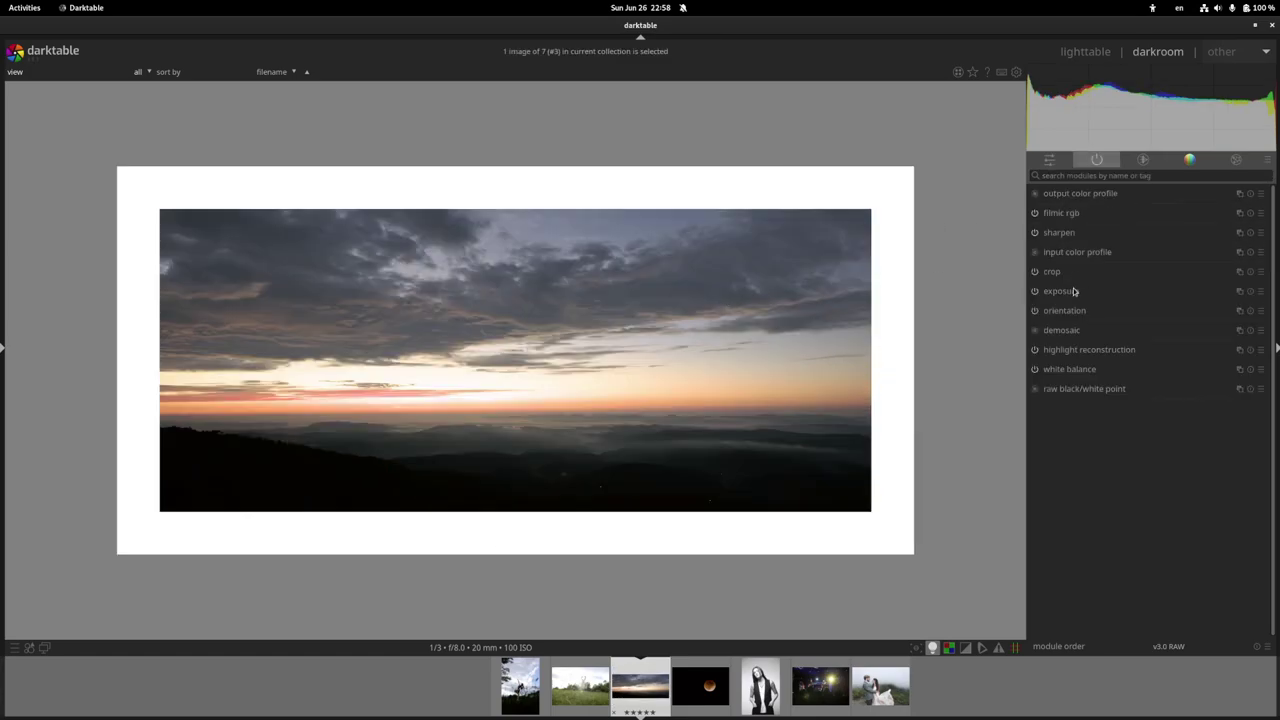
# Set exposure to about 1.86 EV and expand the filmic rgb settings.
pyautogui.click(1074, 291)
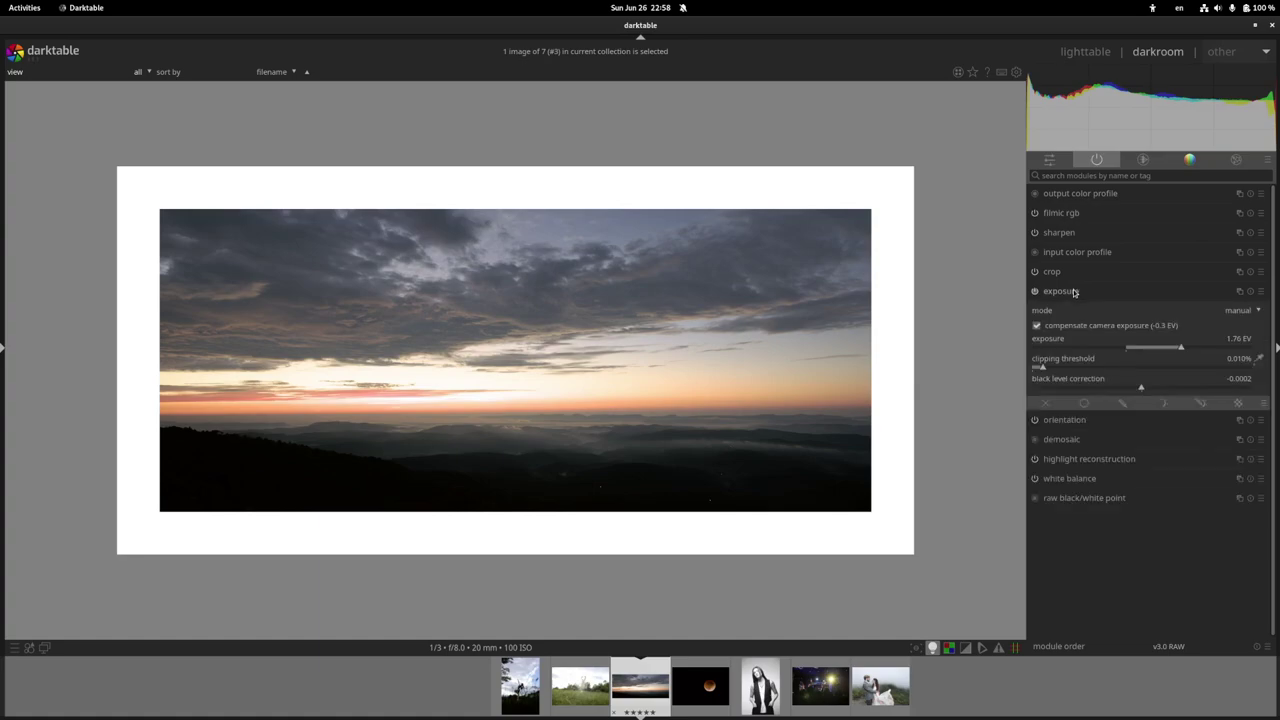
pyautogui.click(1190, 347)
pyautogui.moveTo(1186, 344); pyautogui.dragTo(1183, 345)
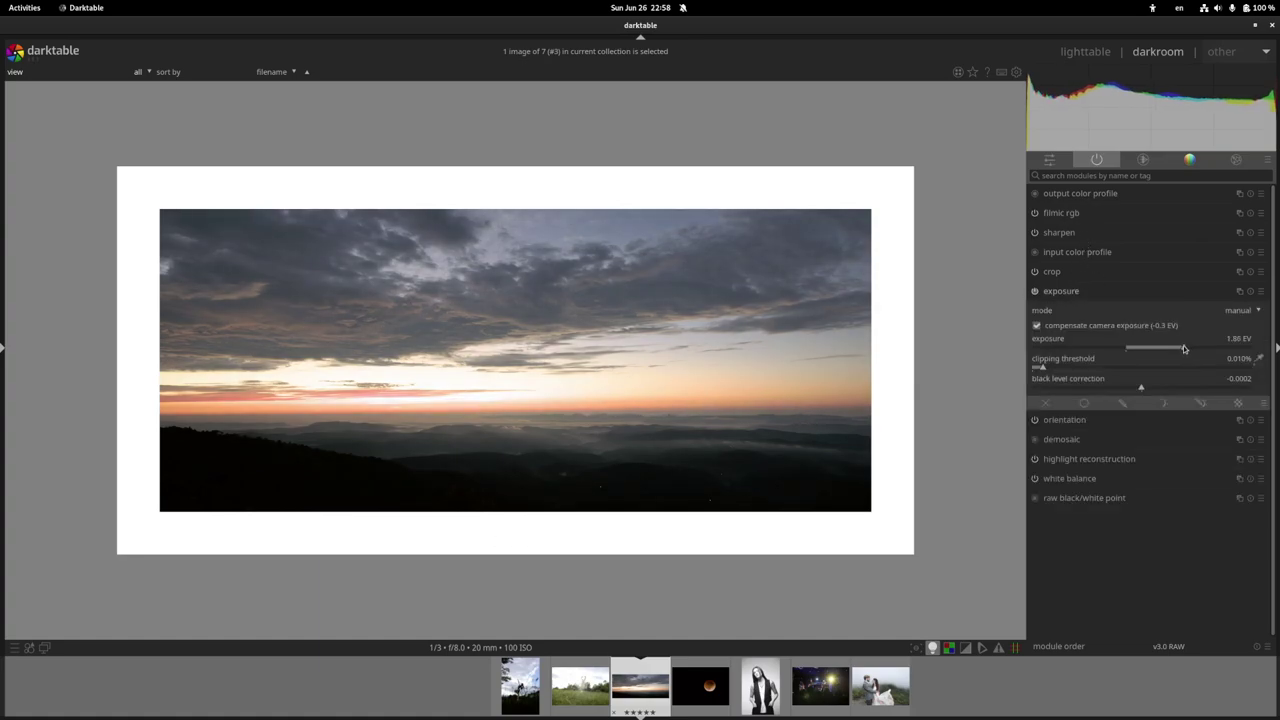
pyautogui.click(1111, 215)
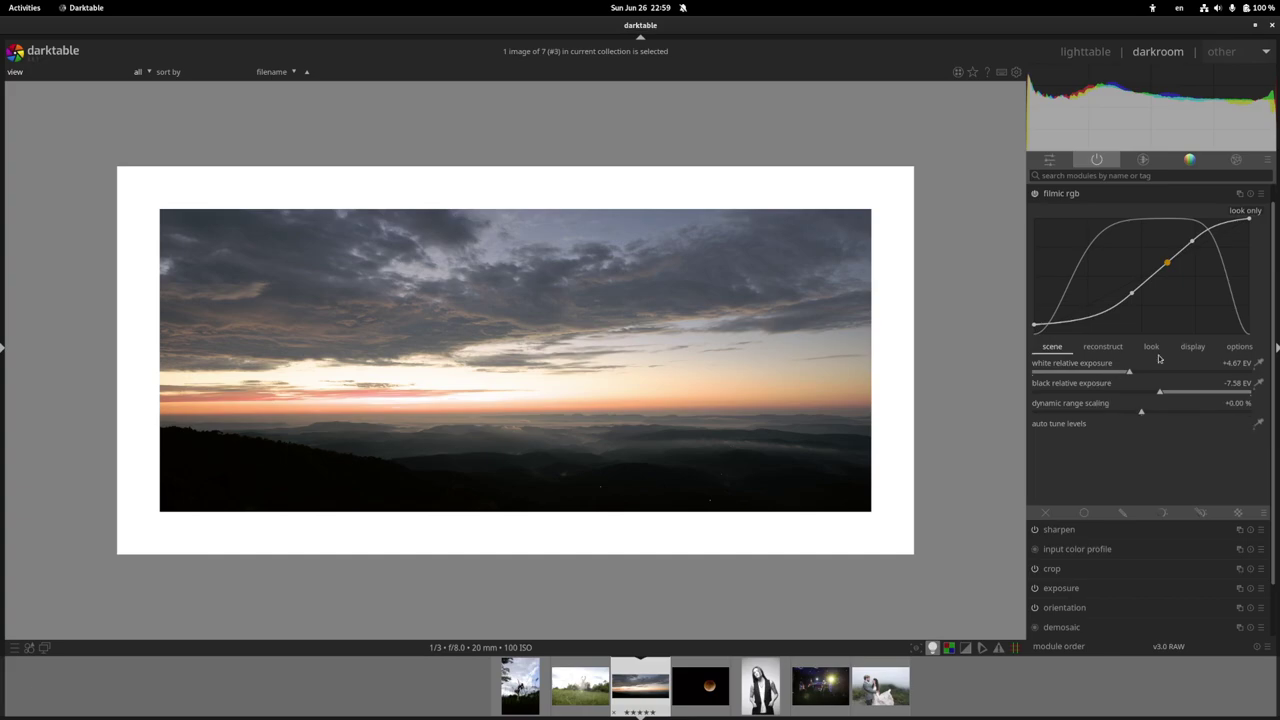
# In filmic's scene tab, set dynamic range scaling +29.05%, white +7.18 EV, black about -7.2 EV.
pyautogui.click(1219, 345)
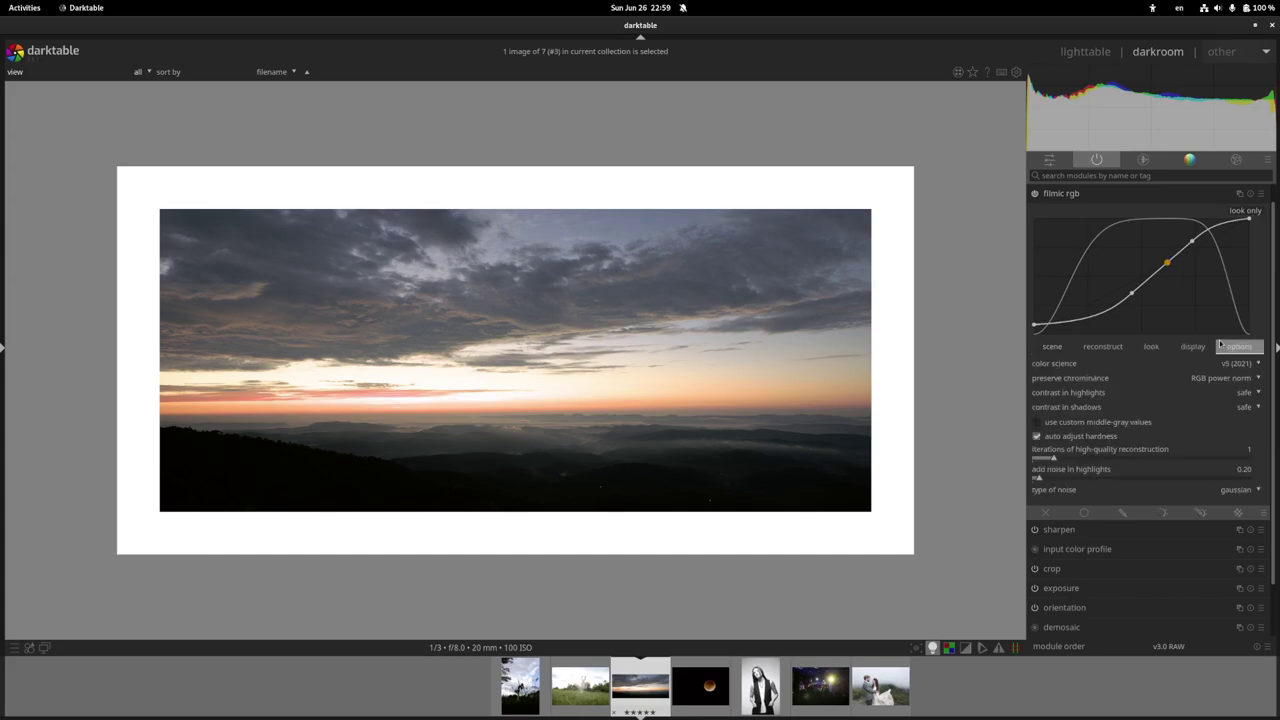
pyautogui.click(1067, 346)
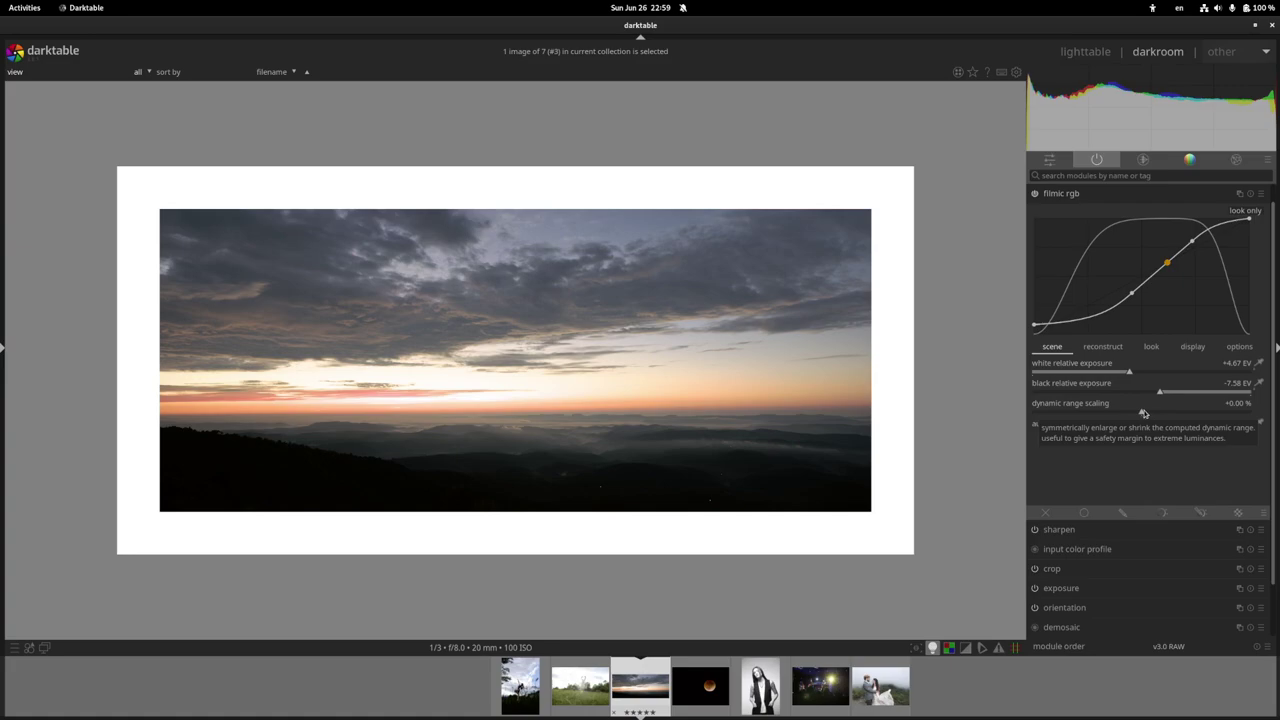
pyautogui.moveTo(1143, 413); pyautogui.dragTo(1205, 414)
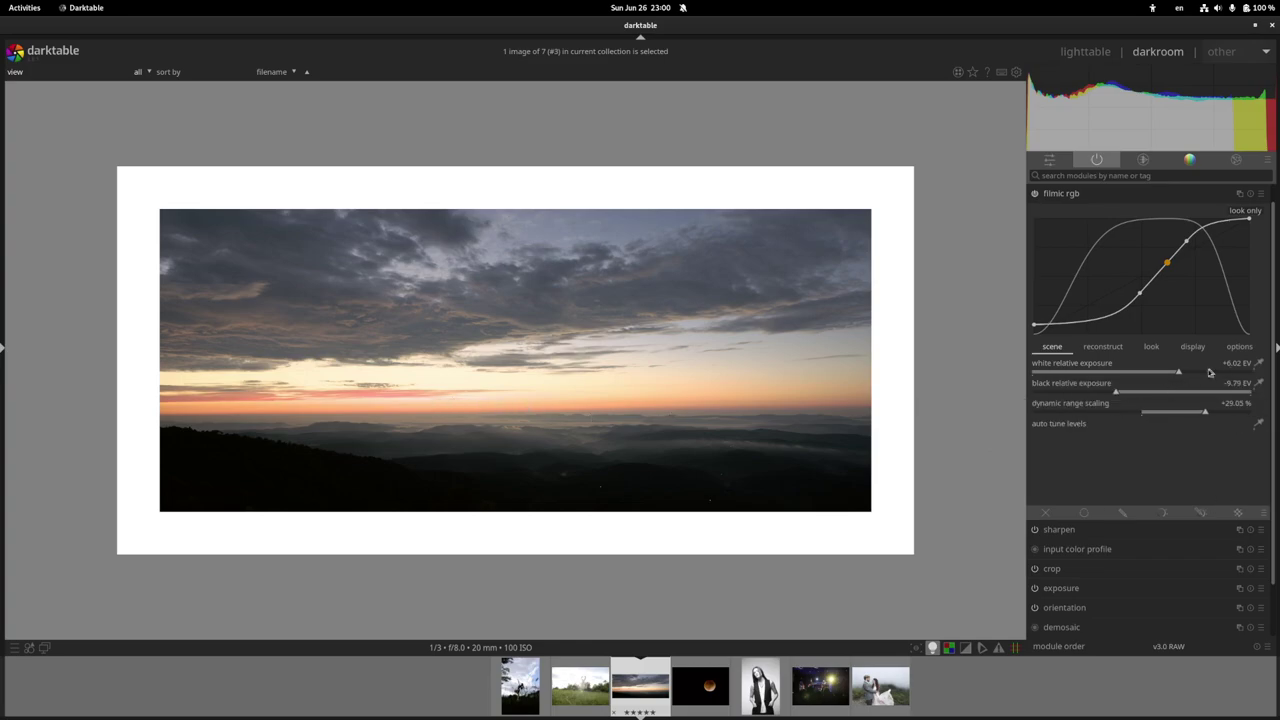
pyautogui.moveTo(1187, 373); pyautogui.dragTo(1230, 373)
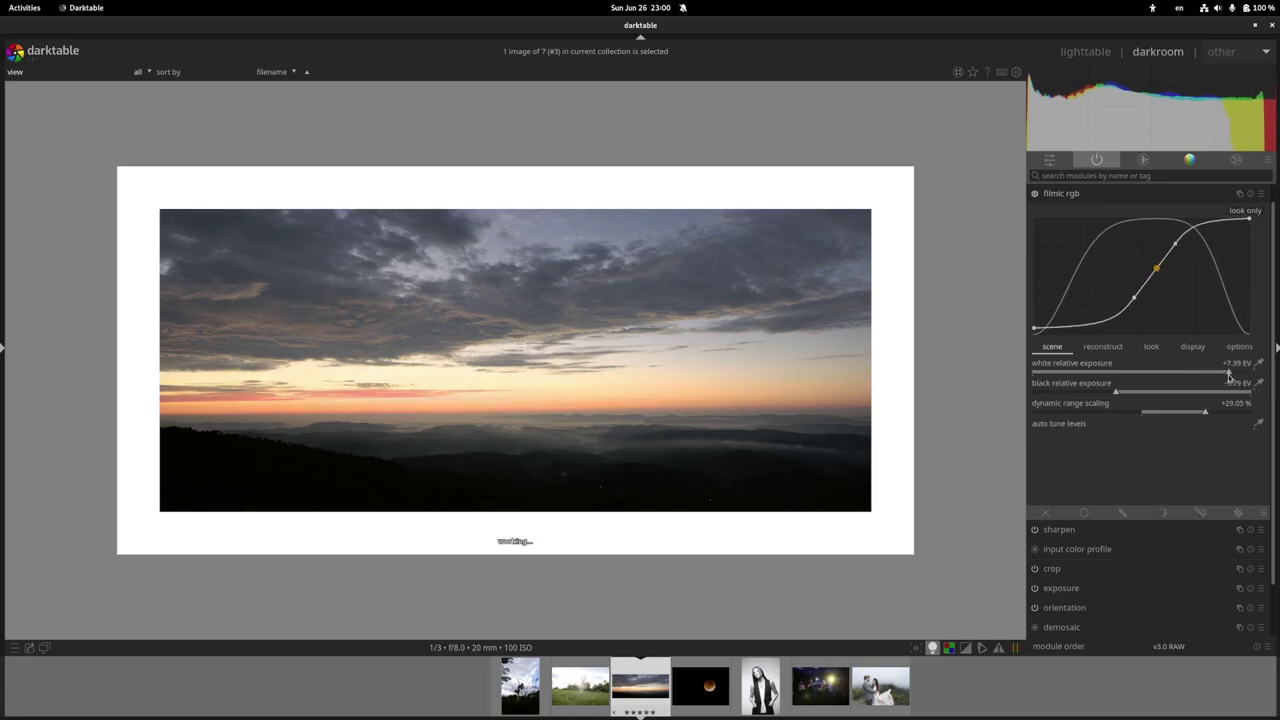
pyautogui.scroll(-4, 1230, 373)
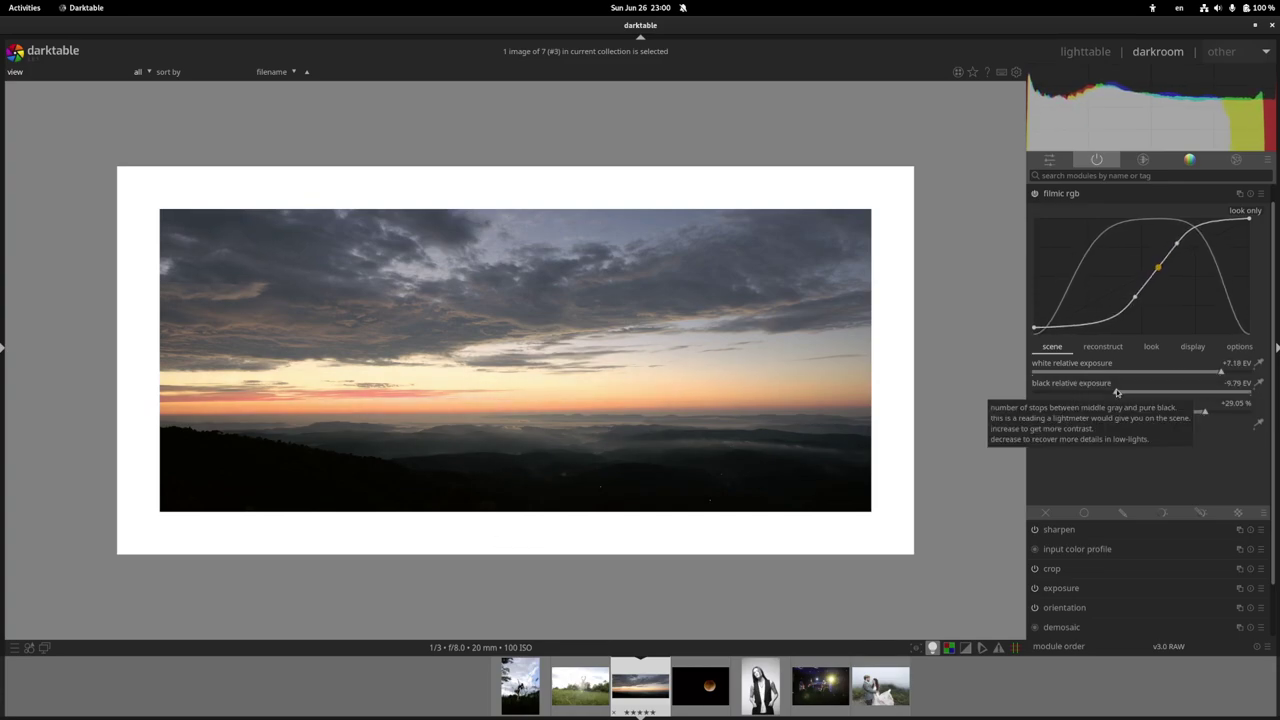
pyautogui.moveTo(1117, 393)
pyautogui.mouseDown()
pyautogui.moveTo(1068, 389)
pyautogui.moveTo(1180, 385)
pyautogui.moveTo(1072, 387)
pyautogui.moveTo(1144, 386)
pyautogui.moveTo(1121, 393)
pyautogui.mouseUp()
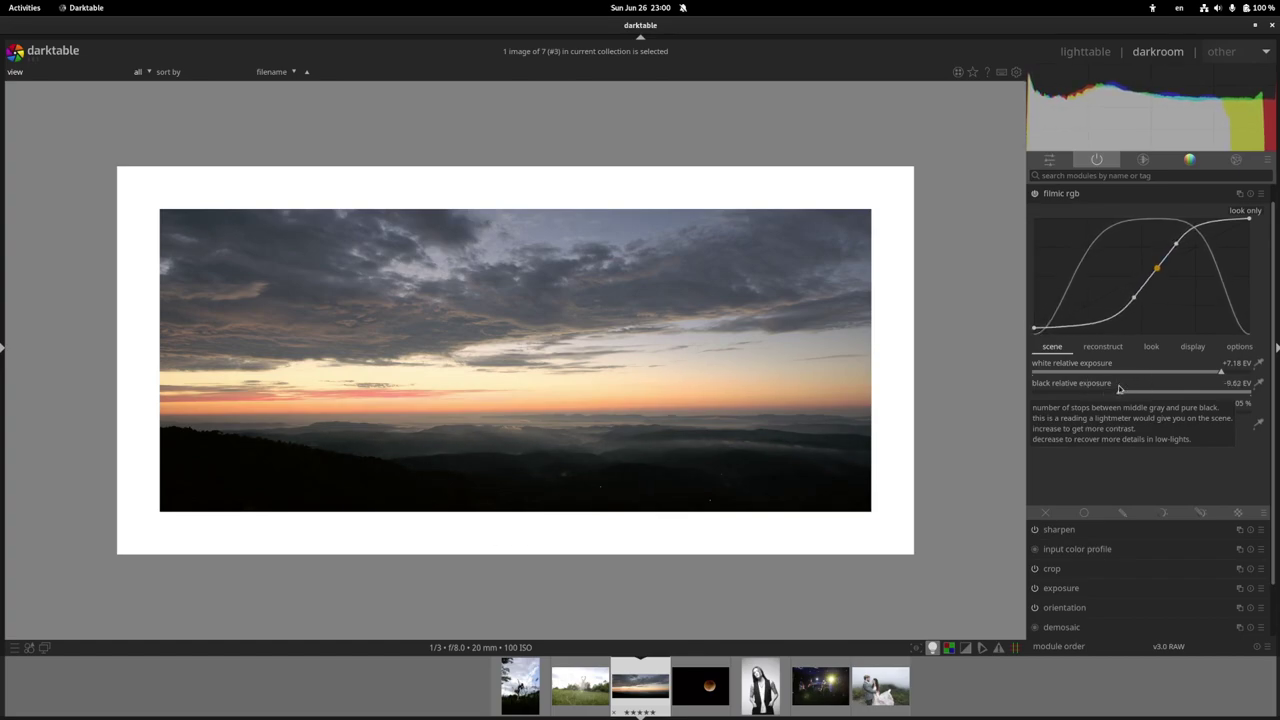
pyautogui.moveTo(1119, 389)
pyautogui.mouseDown()
pyautogui.moveTo(1175, 389)
pyautogui.moveTo(1135, 386)
pyautogui.mouseUp()
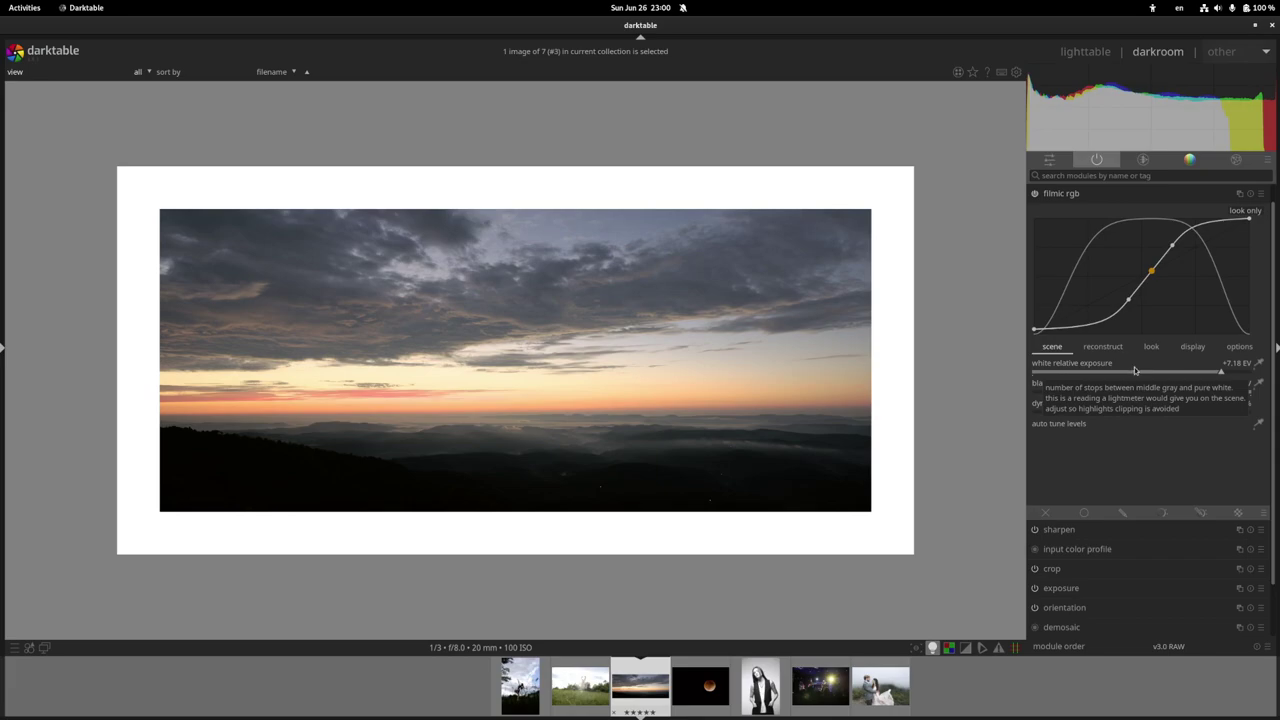
pyautogui.moveTo(1150, 392); pyautogui.dragTo(1167, 388)
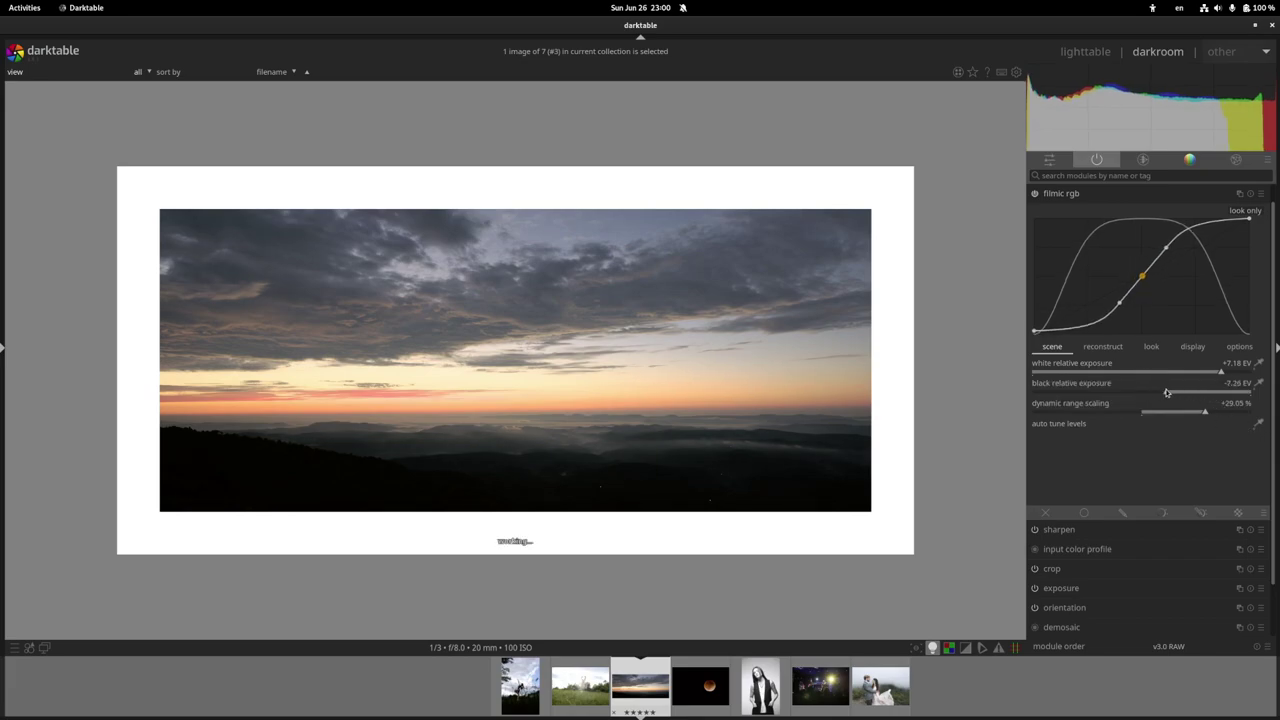
# Lower filmic's white relative exposure to about +6.66 EV; test, then reset reconstruction threshold to +3.00 EV.
pyautogui.click(1128, 350)
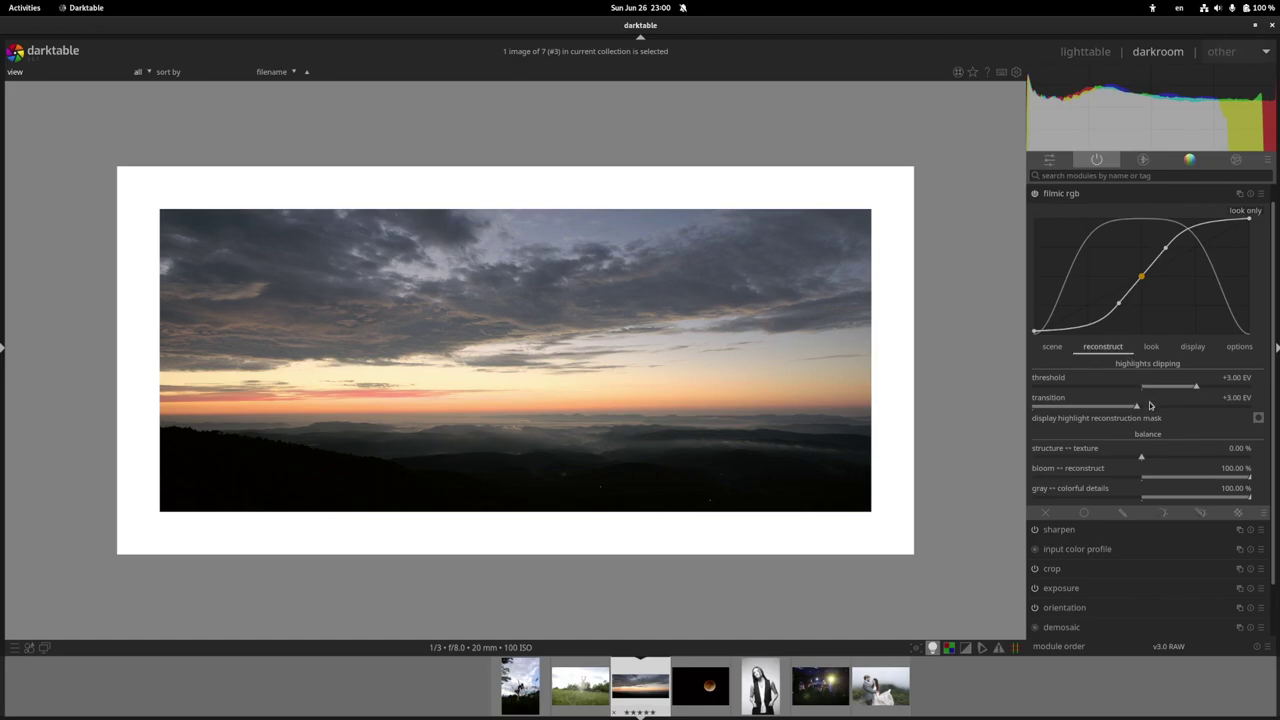
pyautogui.scroll(1, 1090, 350)
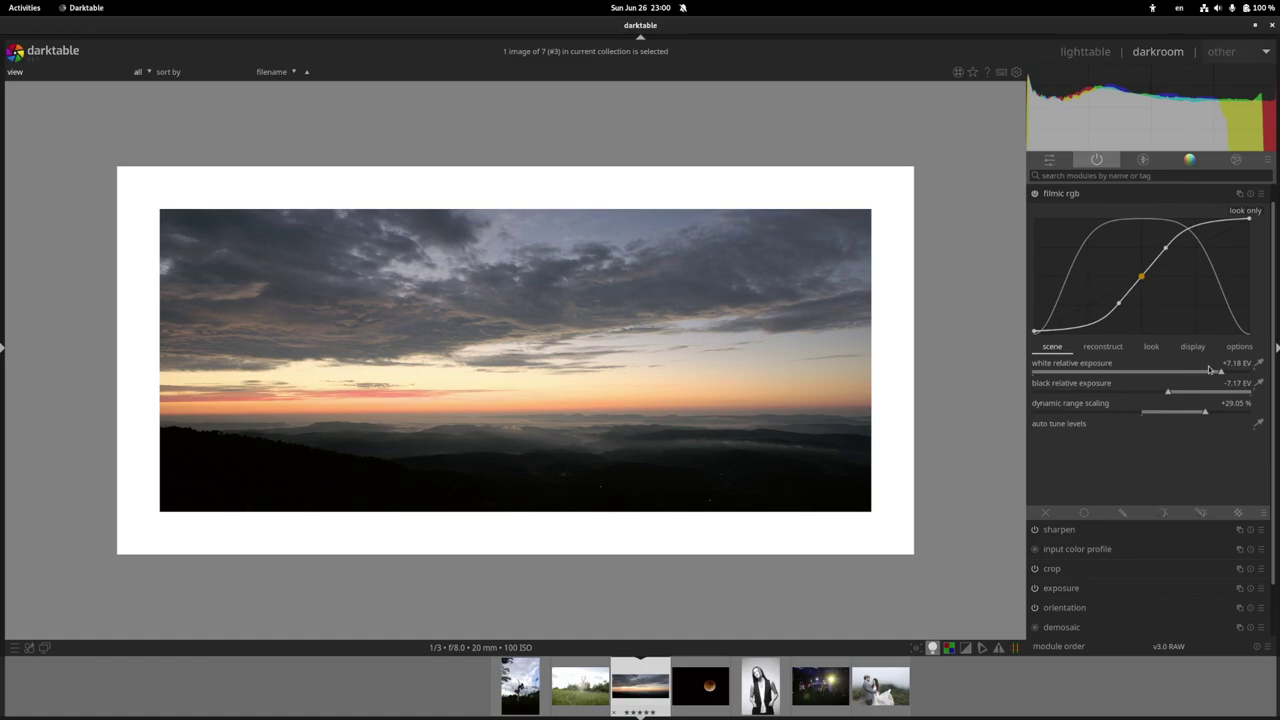
pyautogui.click(1207, 370)
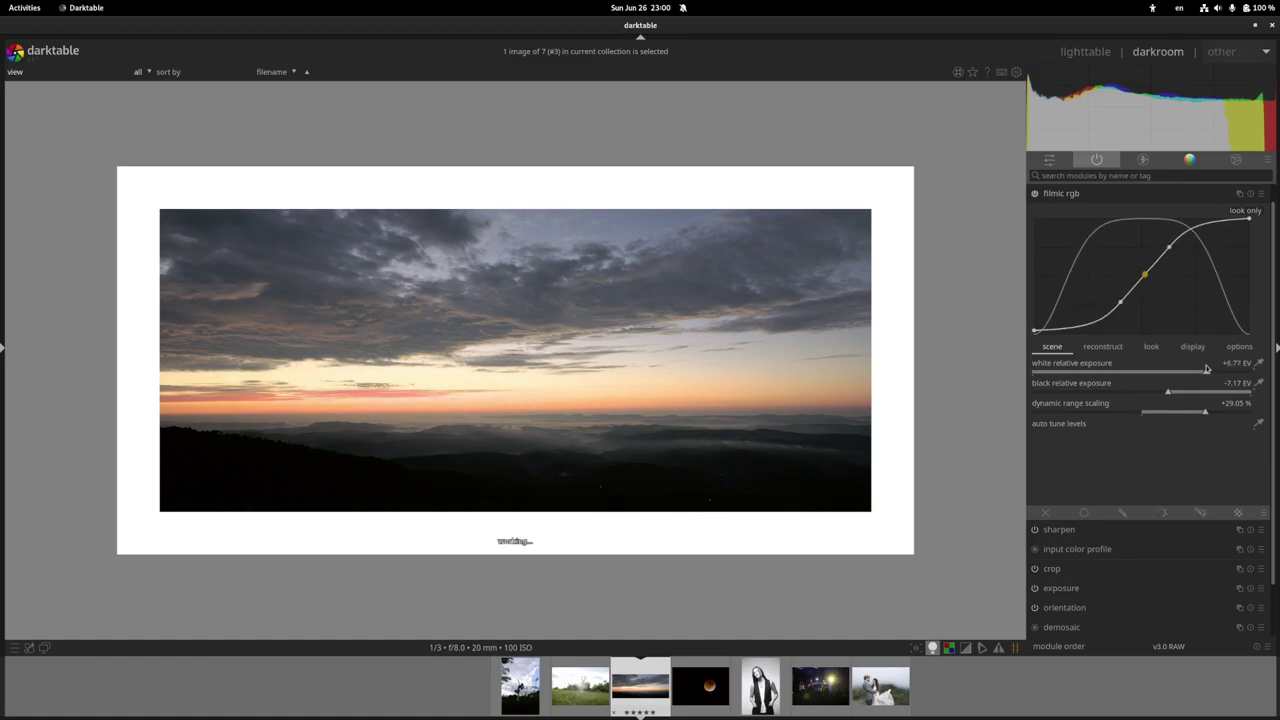
pyautogui.moveTo(1207, 370); pyautogui.dragTo(1205, 369)
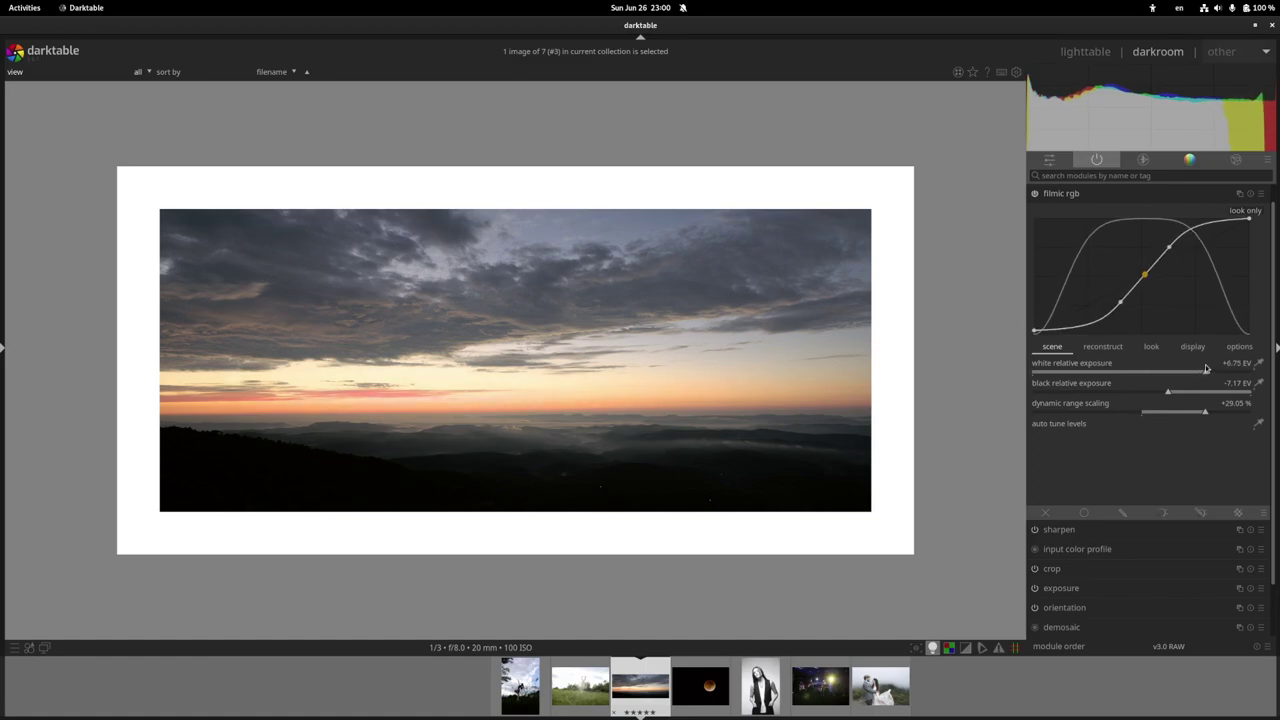
pyautogui.click(1118, 349)
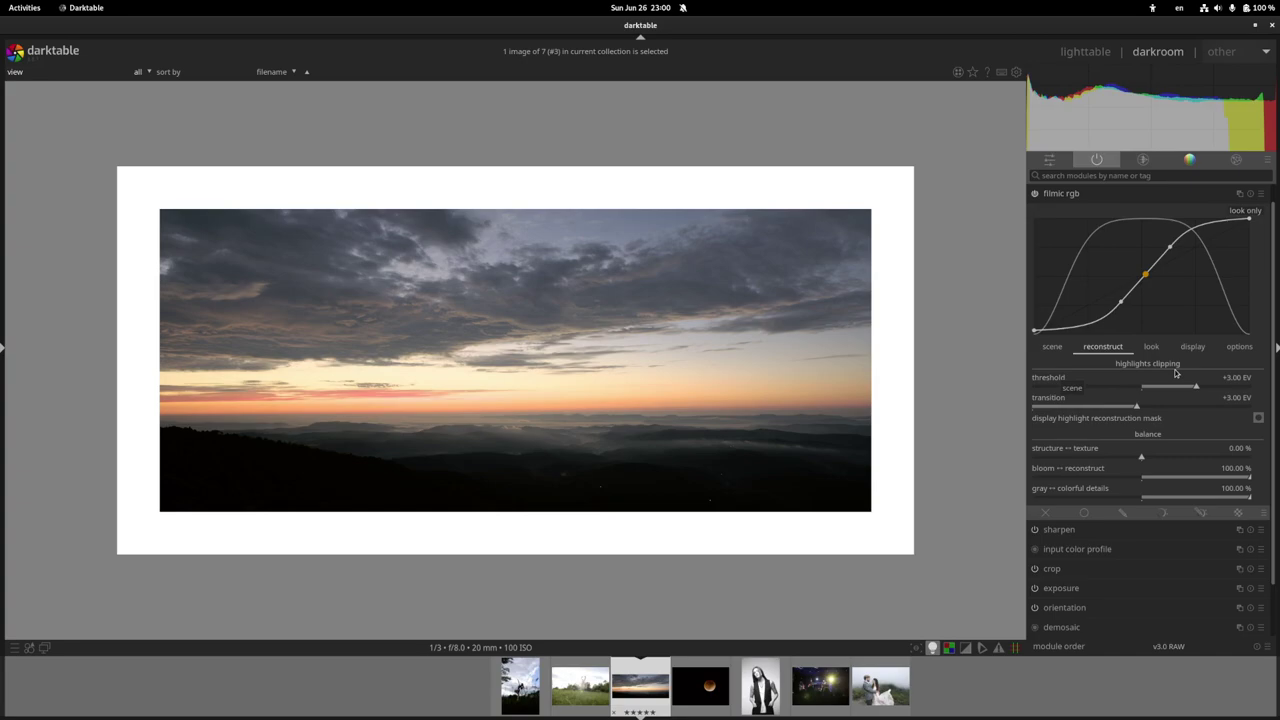
pyautogui.moveTo(1168, 385); pyautogui.dragTo(1195, 384)
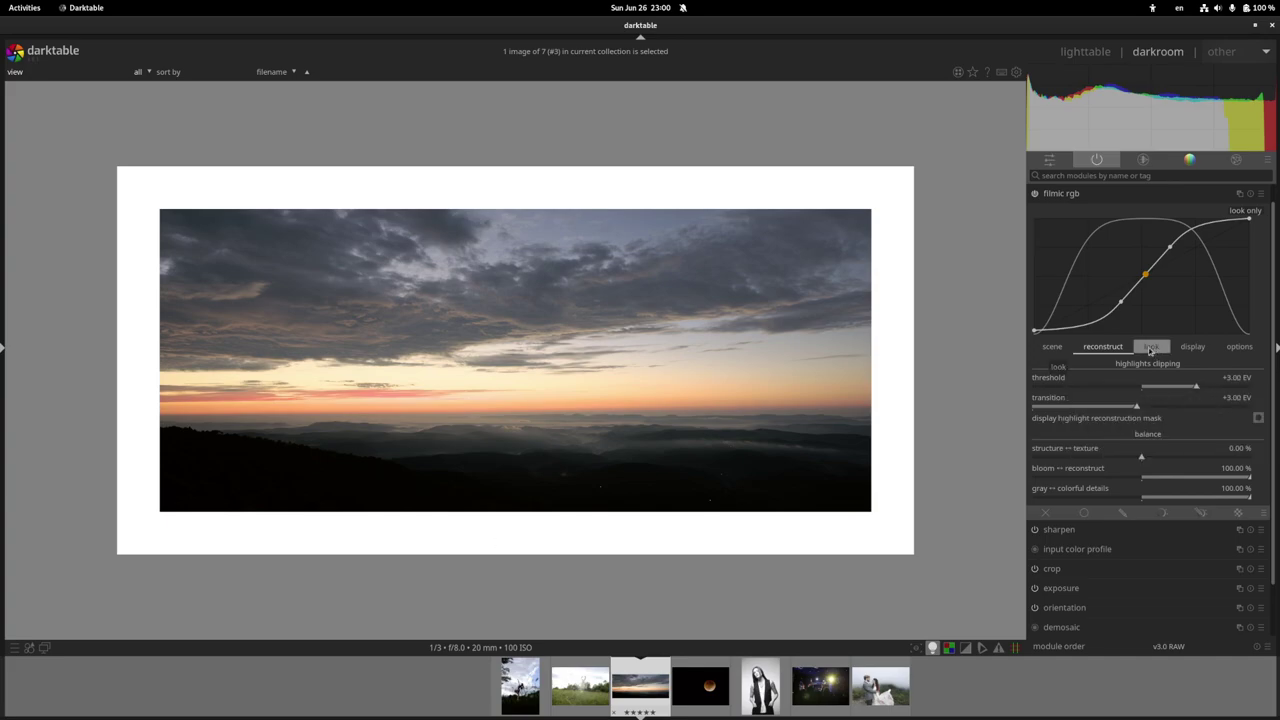
pyautogui.click(1143, 347)
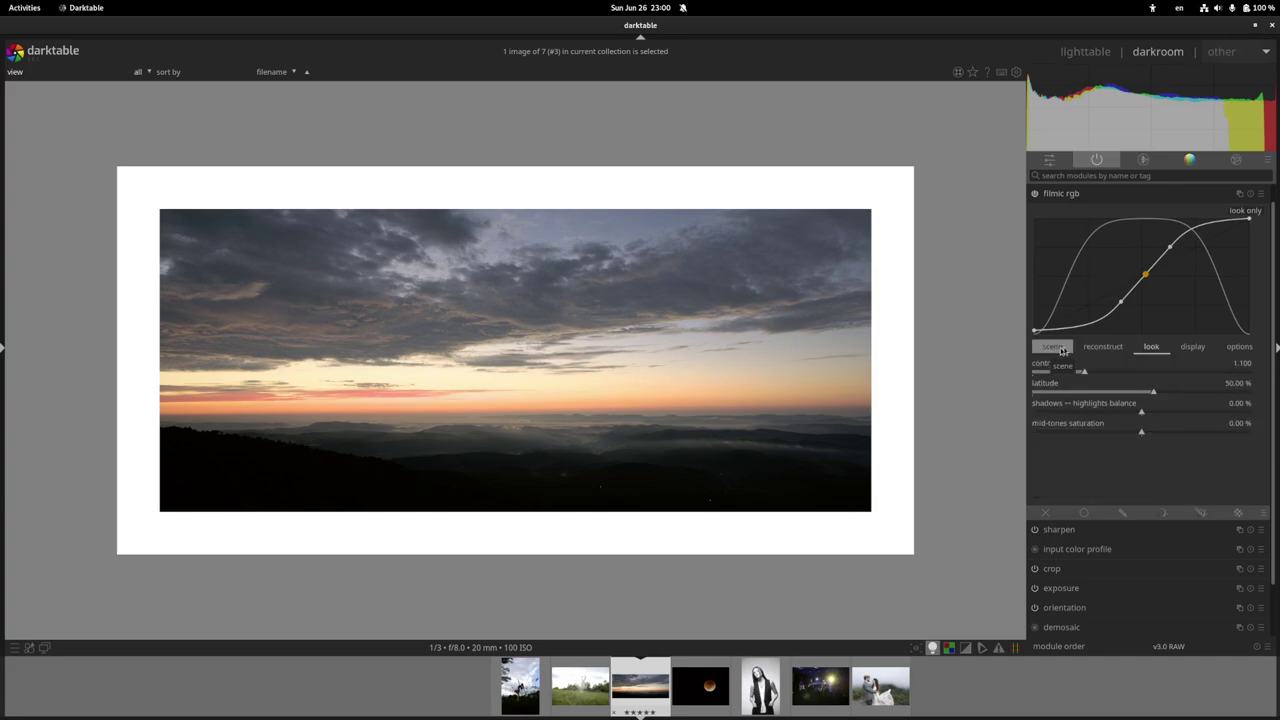
pyautogui.click(1111, 347)
pyautogui.moveTo(1191, 389); pyautogui.dragTo(1144, 389)
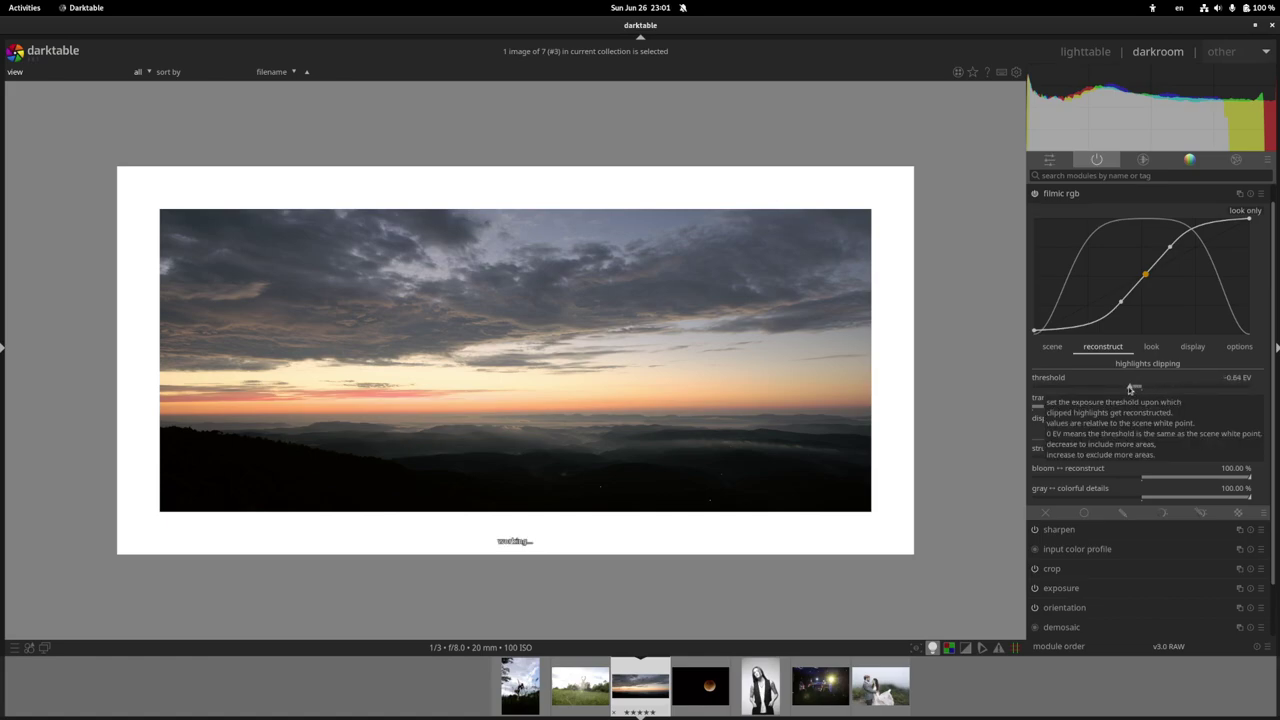
pyautogui.doubleClick(1155, 389)
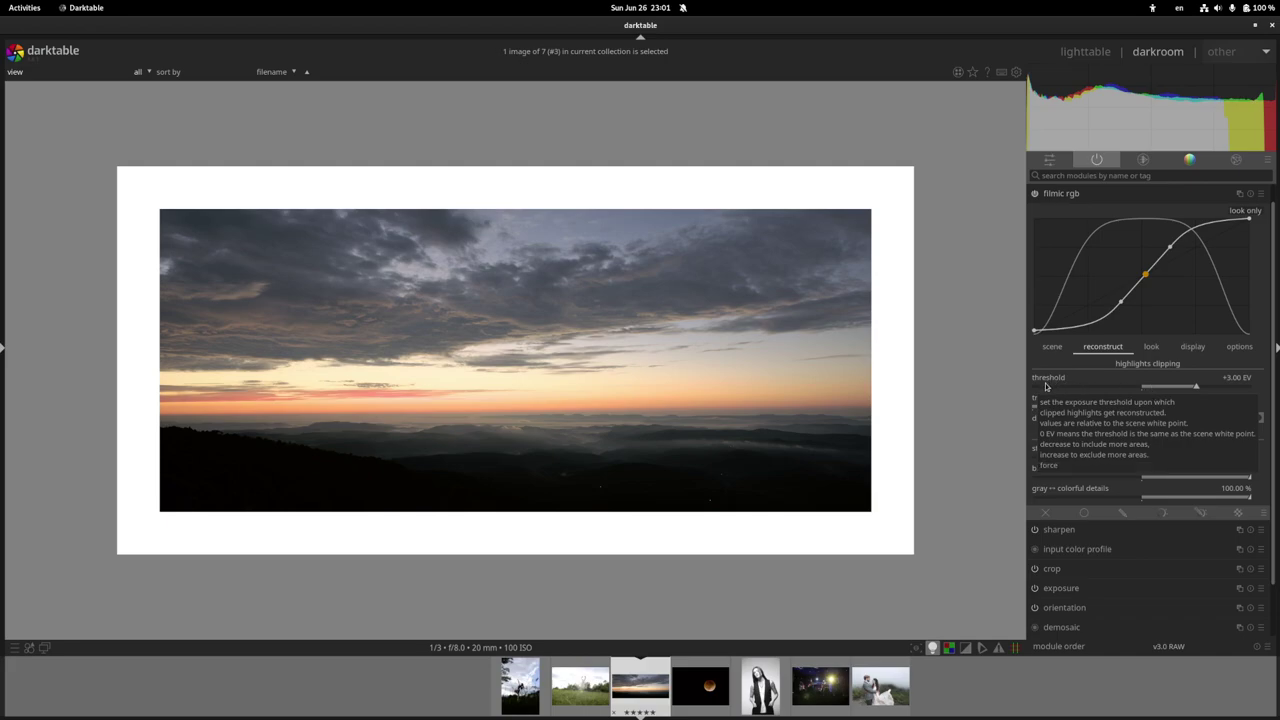
# On filmic's look tab, tune latitude to about 52.41% and shadows↔highlights balance to -11.93%.
pyautogui.click(1146, 358)
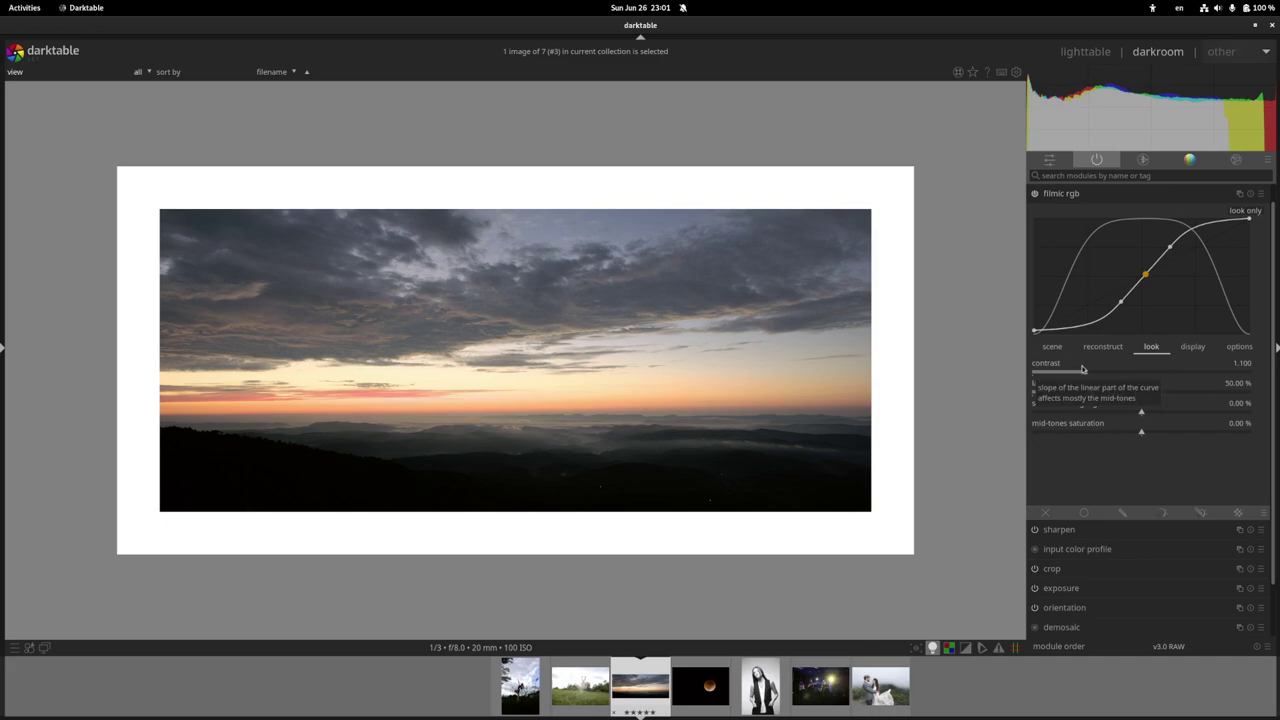
pyautogui.scroll(-2, 1081, 370)
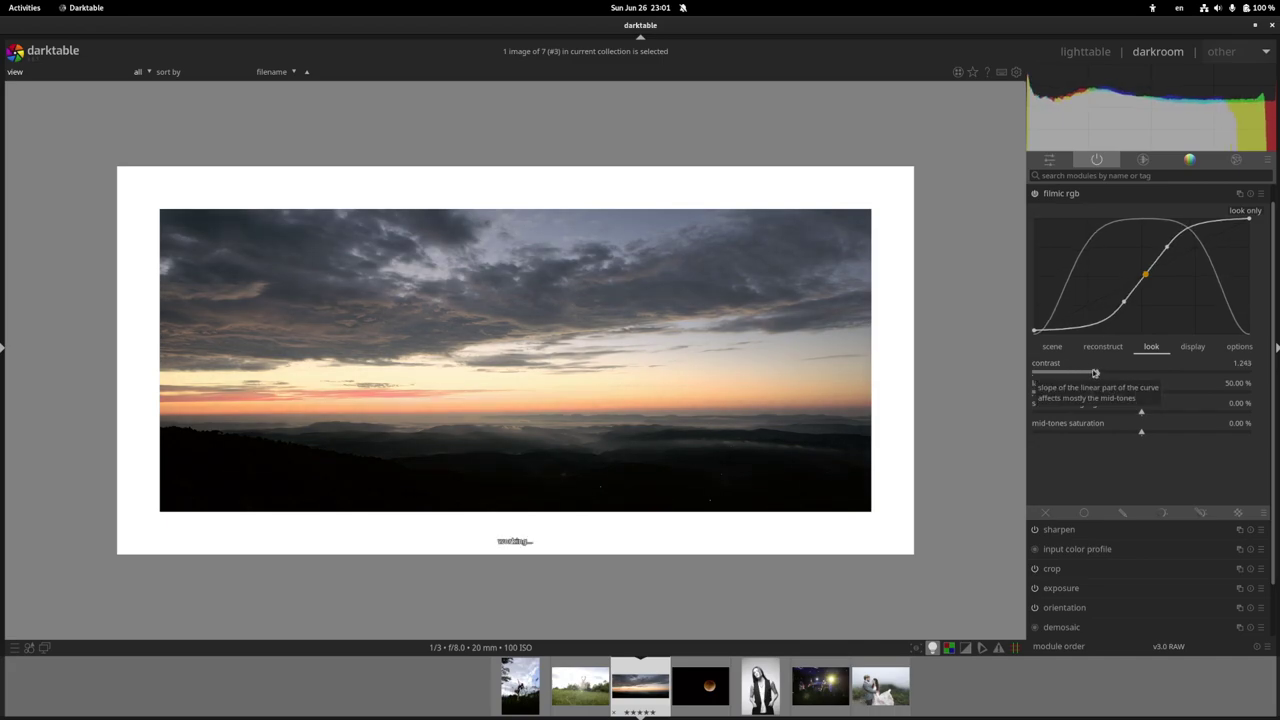
pyautogui.scroll(3, 1081, 372)
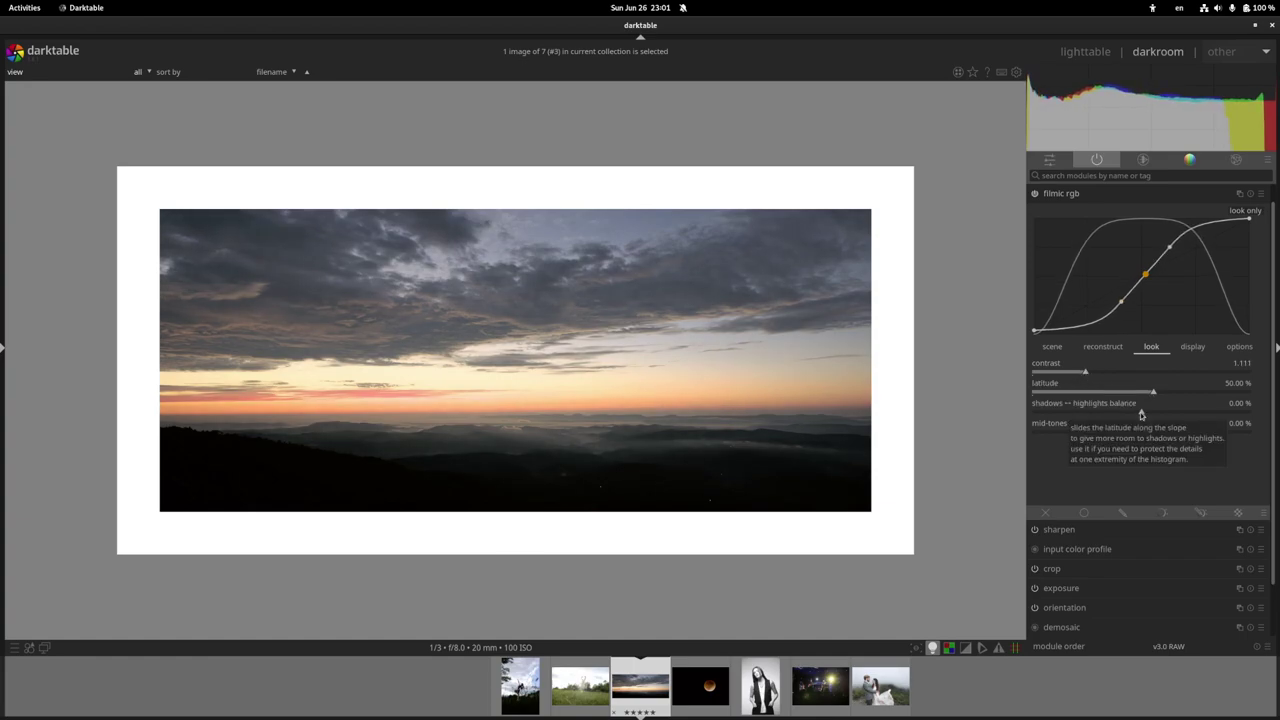
pyautogui.moveTo(1141, 413); pyautogui.dragTo(1105, 394)
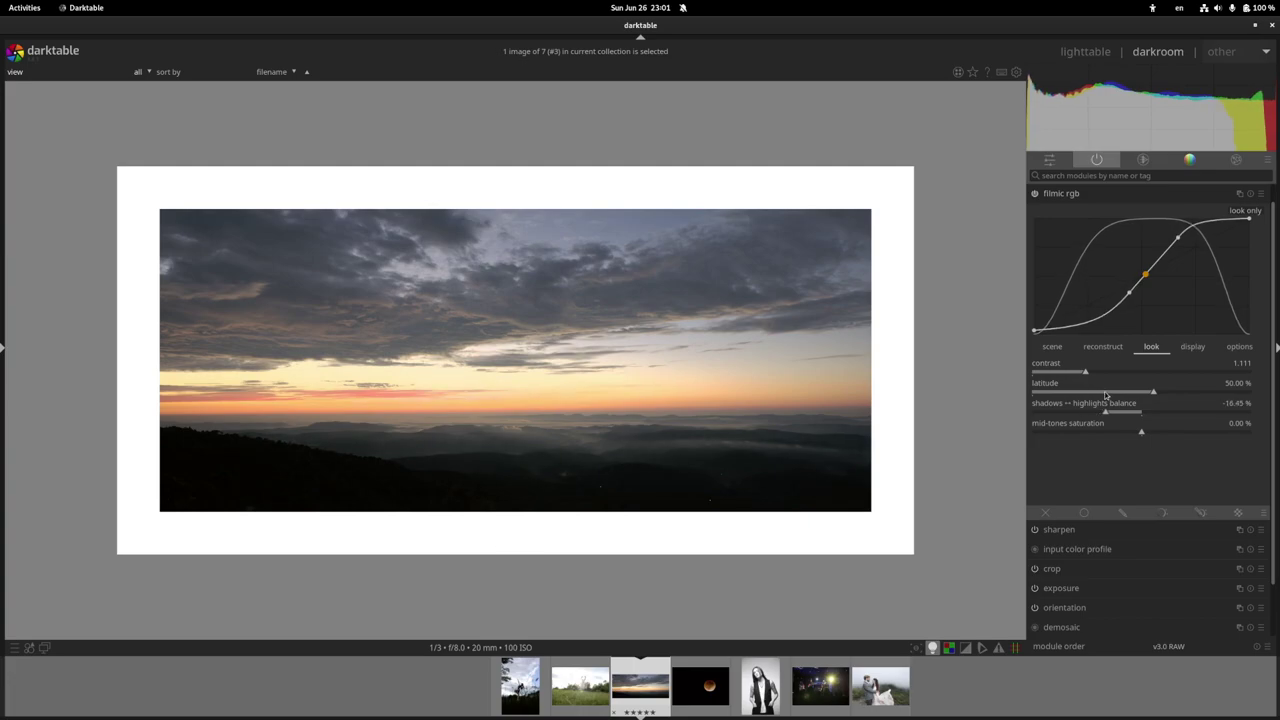
pyautogui.scroll(-5, 1110, 396)
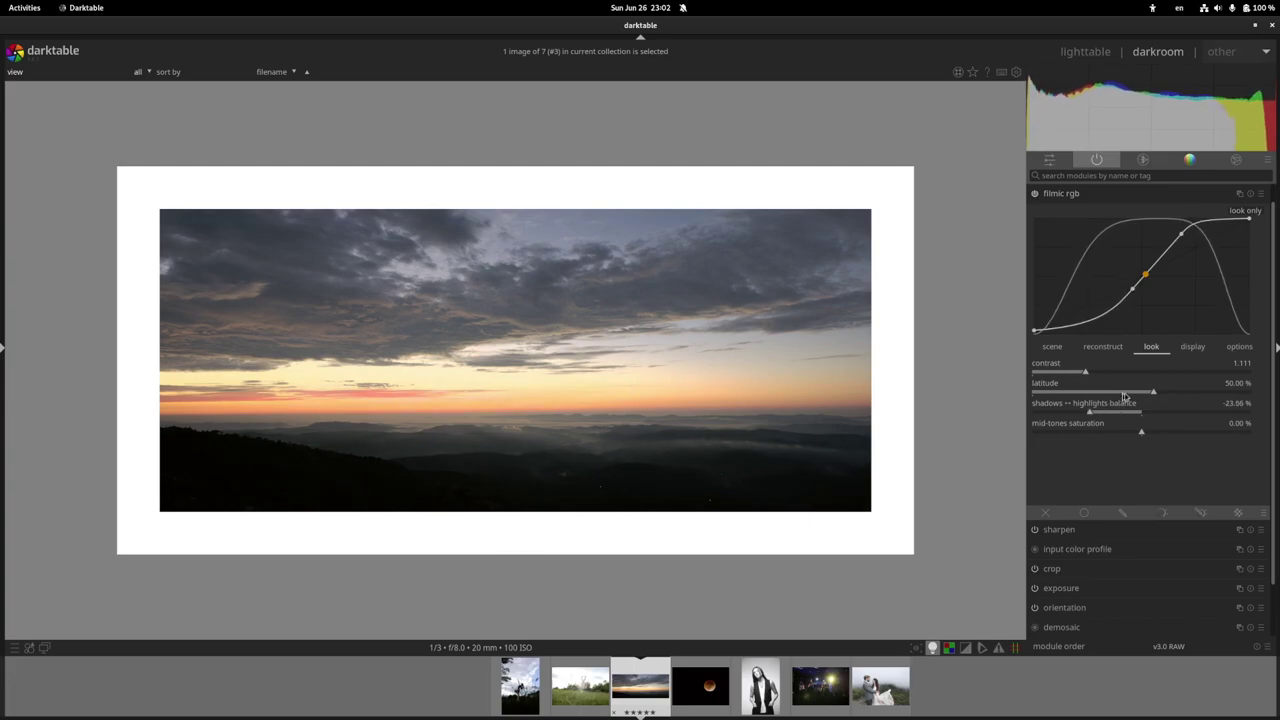
pyautogui.scroll(5, 1112, 405)
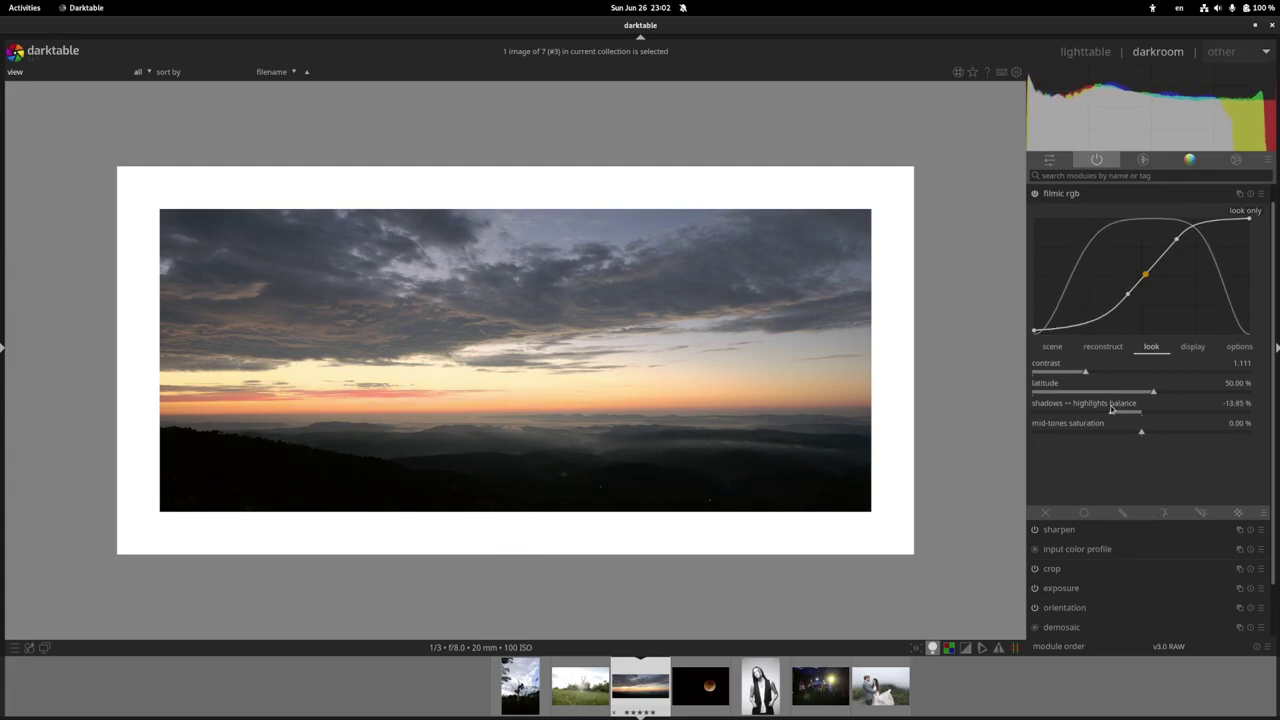
pyautogui.scroll(3, 1115, 406)
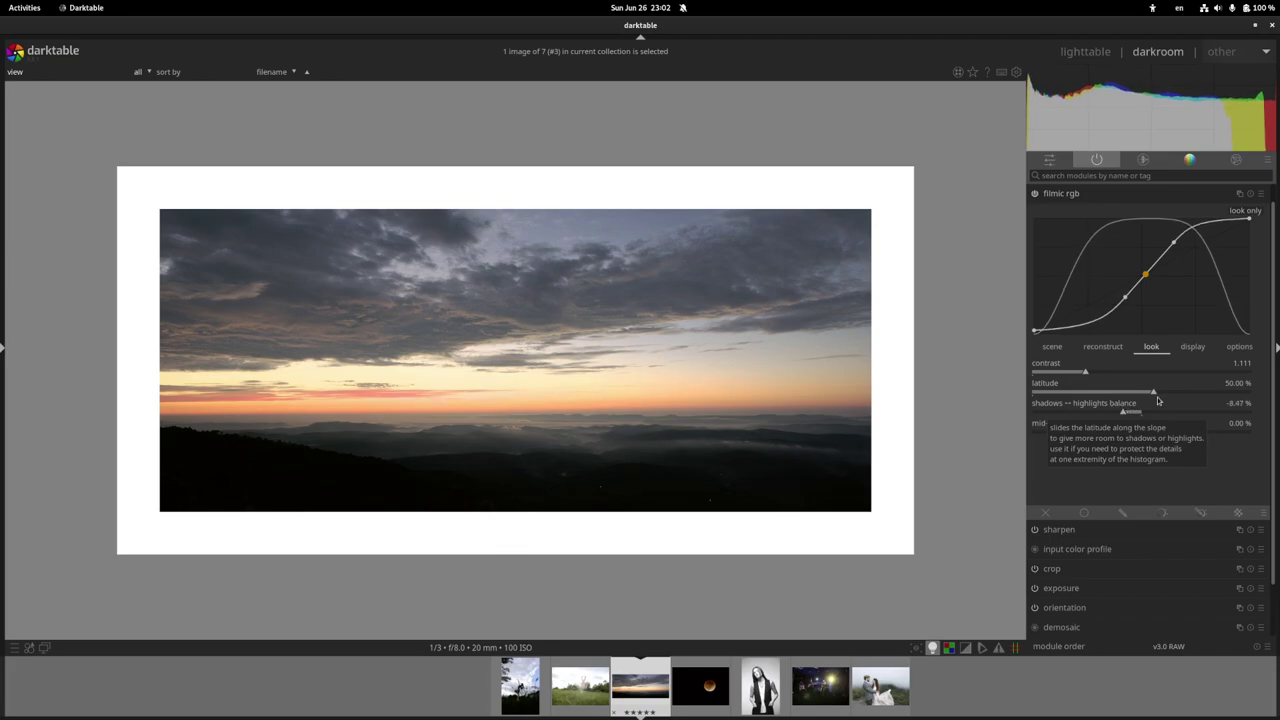
pyautogui.moveTo(1159, 392)
pyautogui.mouseDown()
pyautogui.moveTo(1208, 394)
pyautogui.moveTo(1125, 393)
pyautogui.moveTo(1190, 393)
pyautogui.moveTo(1171, 394)
pyautogui.mouseUp()
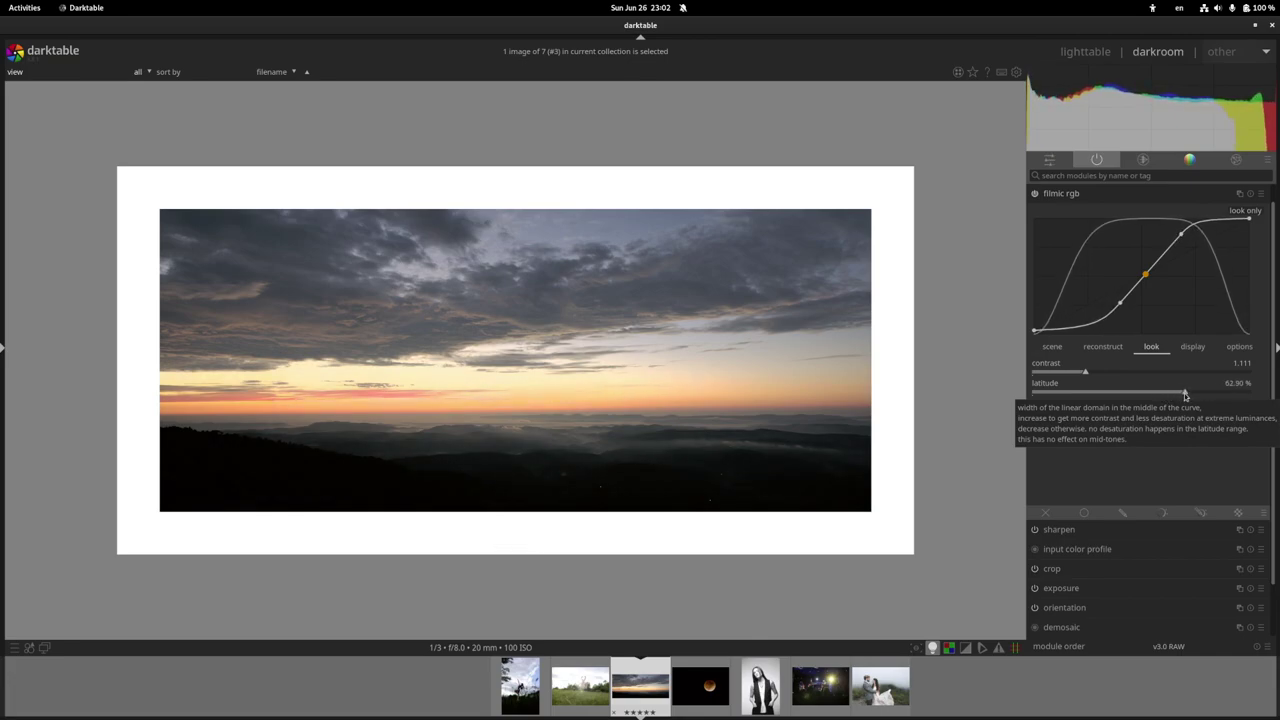
pyautogui.moveTo(1187, 394)
pyautogui.mouseDown()
pyautogui.moveTo(1131, 391)
pyautogui.moveTo(1172, 391)
pyautogui.mouseUp()
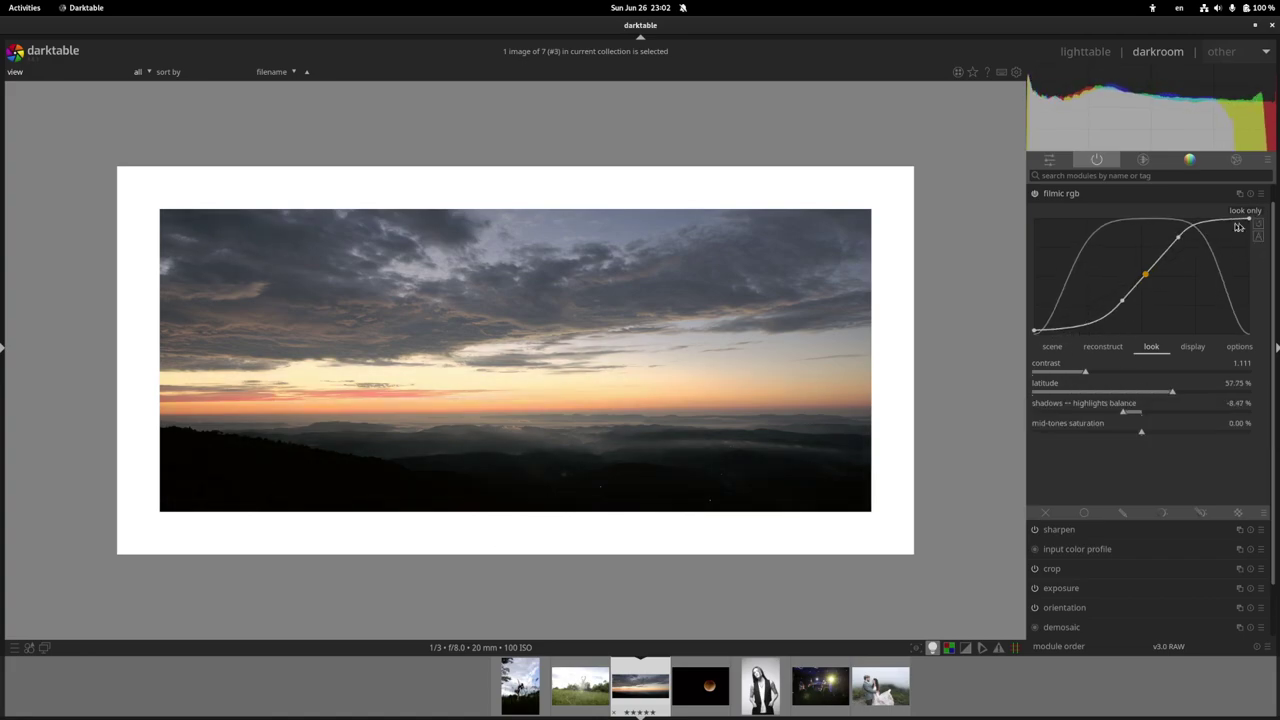
pyautogui.moveTo(1123, 407); pyautogui.dragTo(1114, 400)
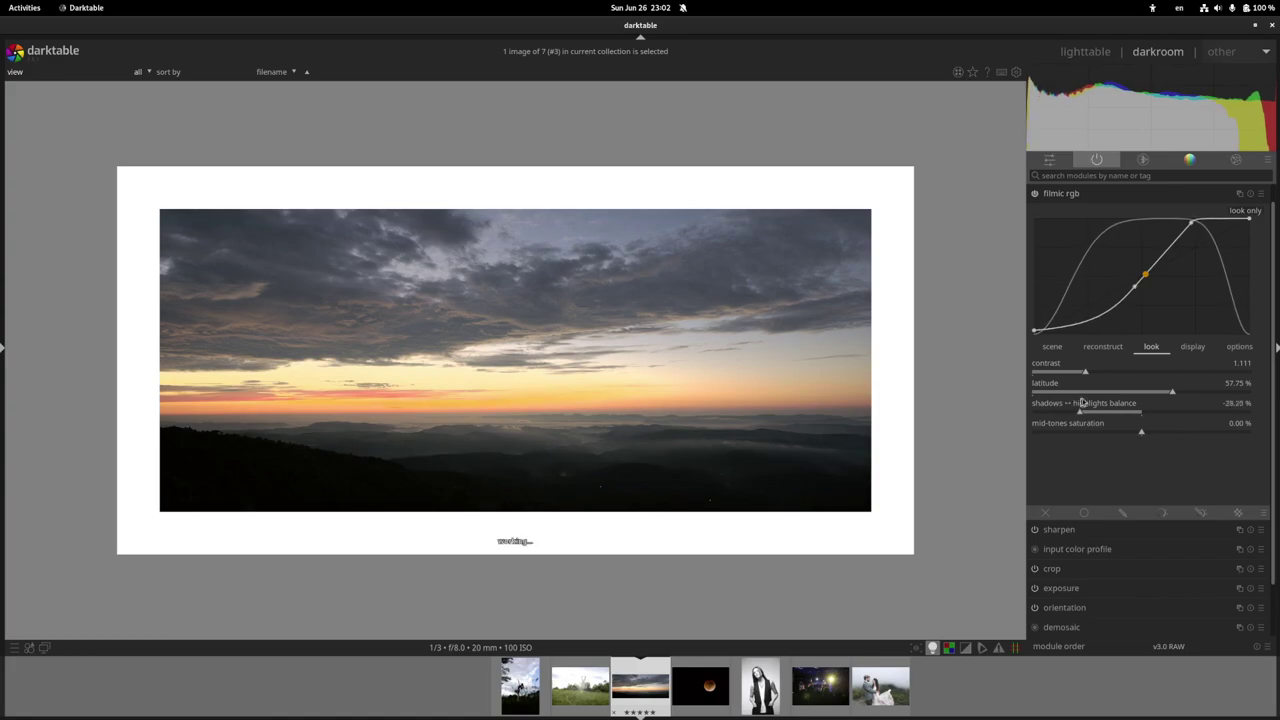
pyautogui.click(1114, 391)
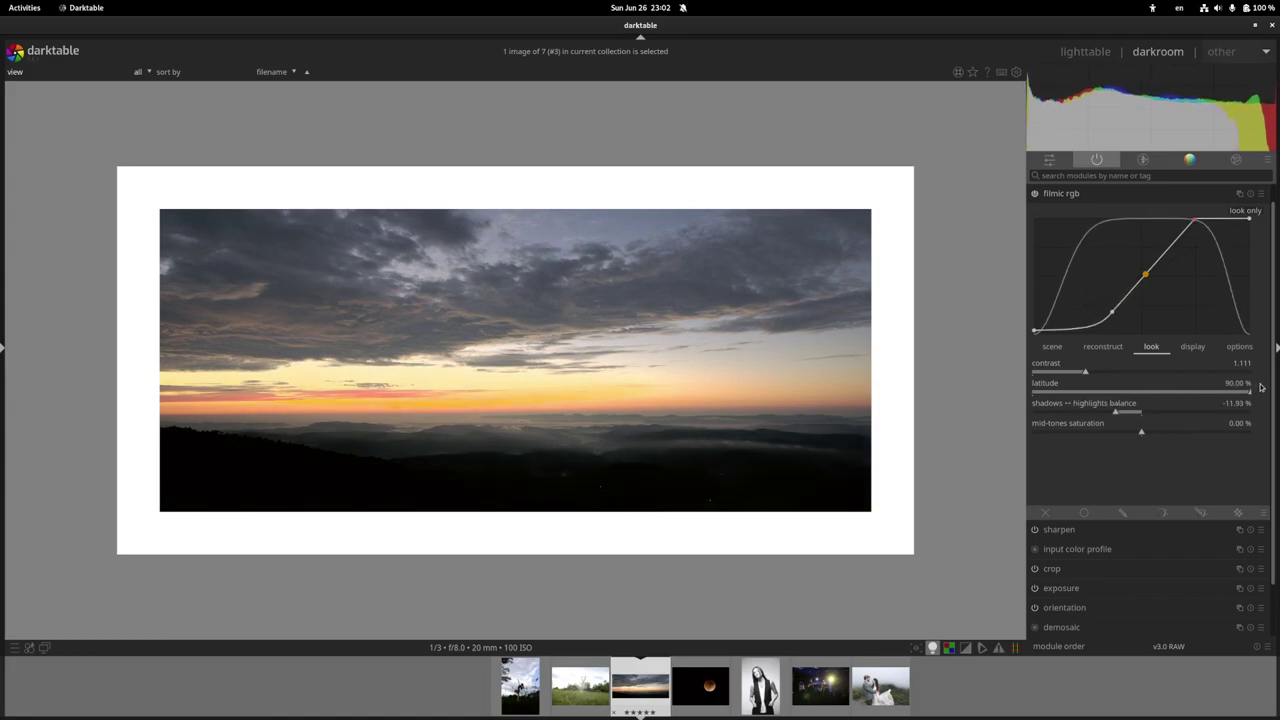
pyautogui.click(1178, 388)
pyautogui.moveTo(1178, 388); pyautogui.dragTo(1140, 392)
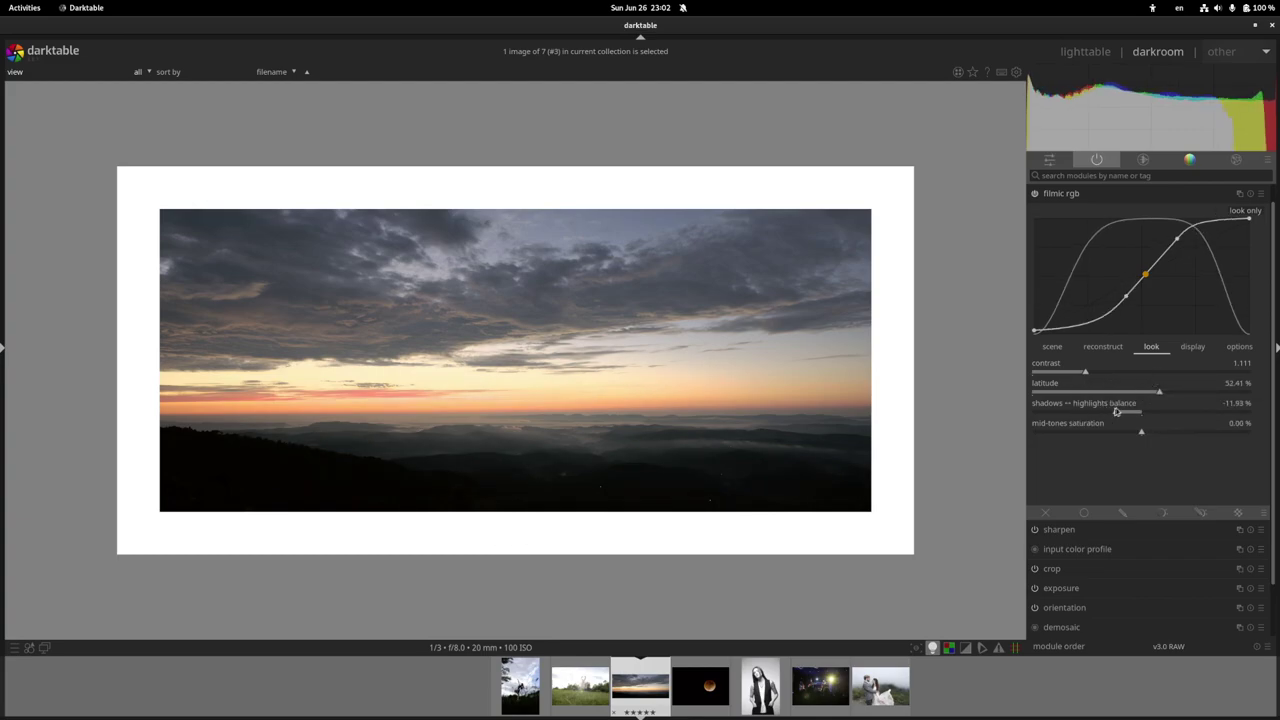
pyautogui.scroll(-6, 1116, 411)
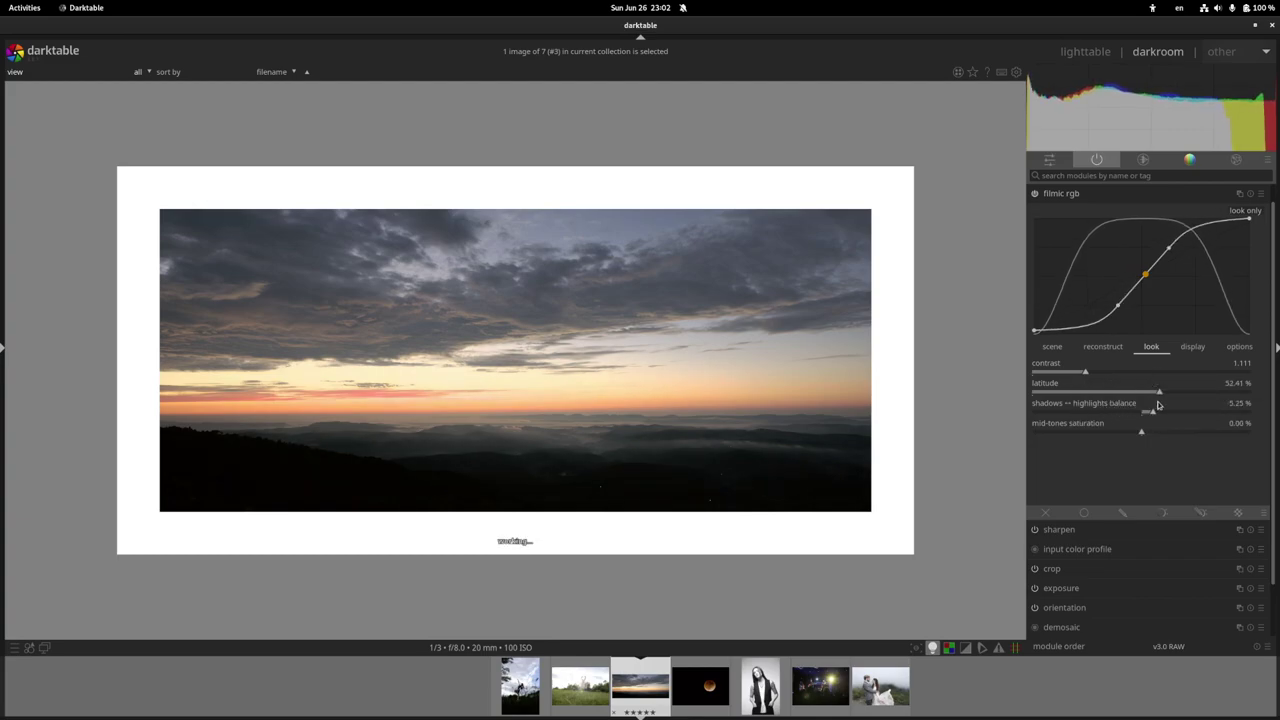
# On filmic's display tab, set target black luminance to about 0.3561%, then view the options tab.
pyautogui.click(1189, 348)
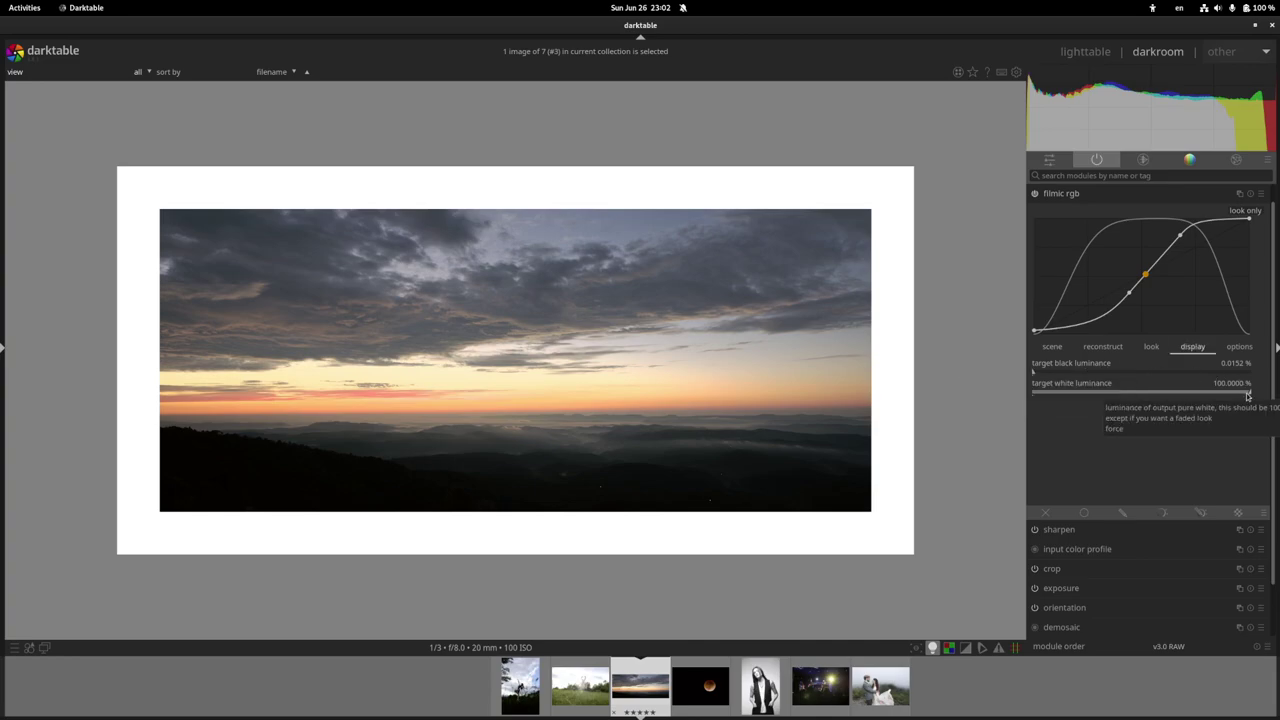
pyautogui.moveTo(1247, 396)
pyautogui.mouseDown()
pyautogui.moveTo(1084, 393)
pyautogui.moveTo(1252, 389)
pyautogui.mouseUp()
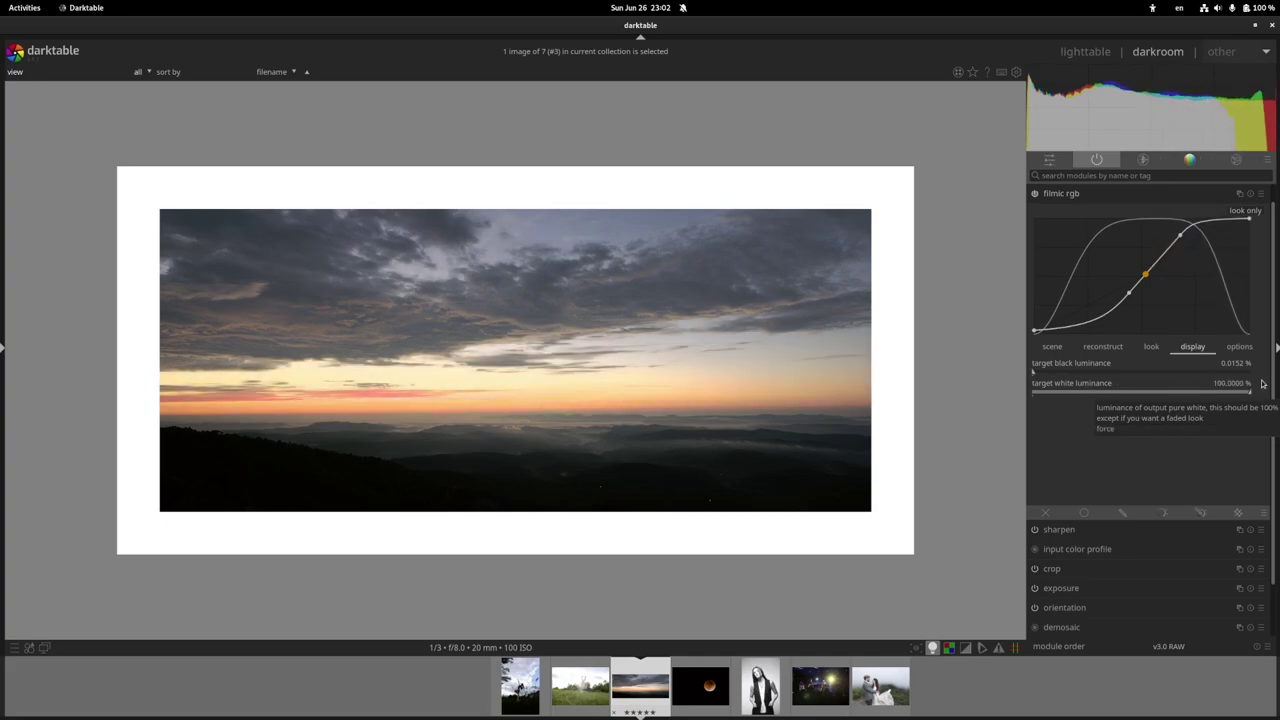
pyautogui.click(1042, 370)
pyautogui.moveTo(1042, 372); pyautogui.dragTo(1035, 372)
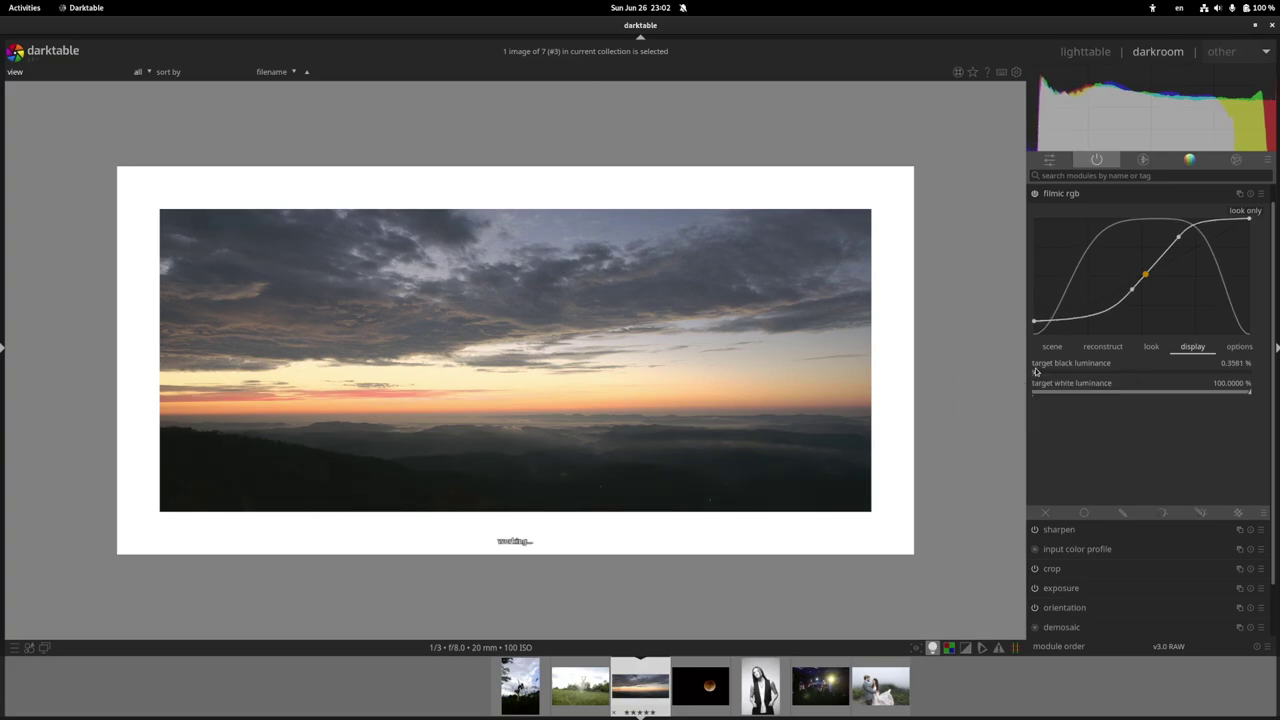
pyautogui.click(1227, 346)
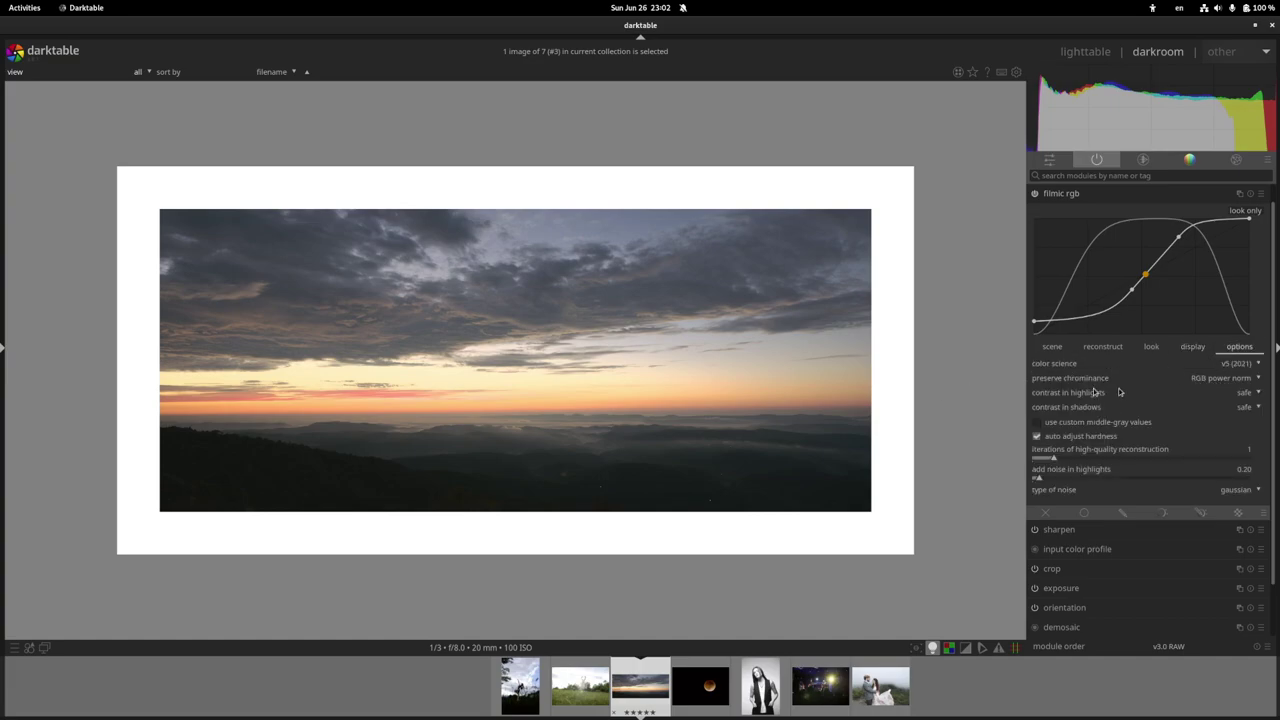
# Try several filmic chrominance preservation methods, including off, and settle on max RGB.
pyautogui.click(1227, 378)
pyautogui.click(1221, 367)
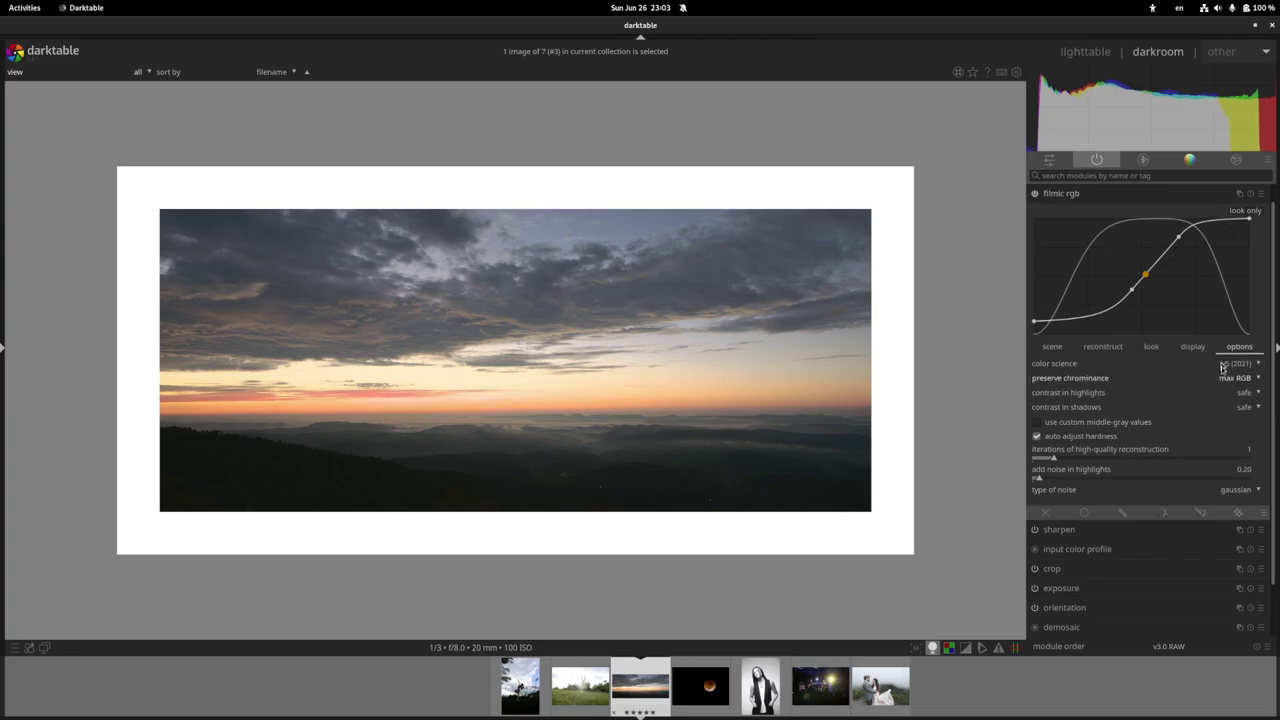
pyautogui.click(1225, 378)
pyautogui.click(1237, 398)
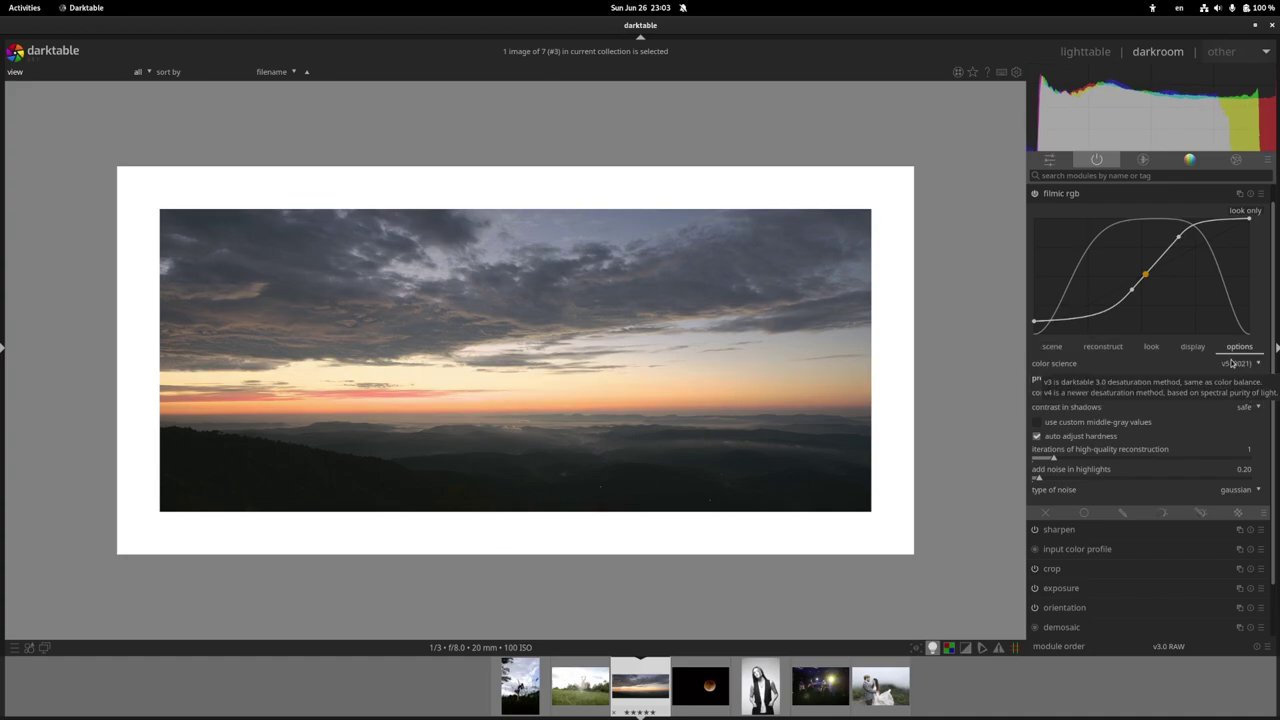
pyautogui.click(1228, 378)
pyautogui.click(1235, 391)
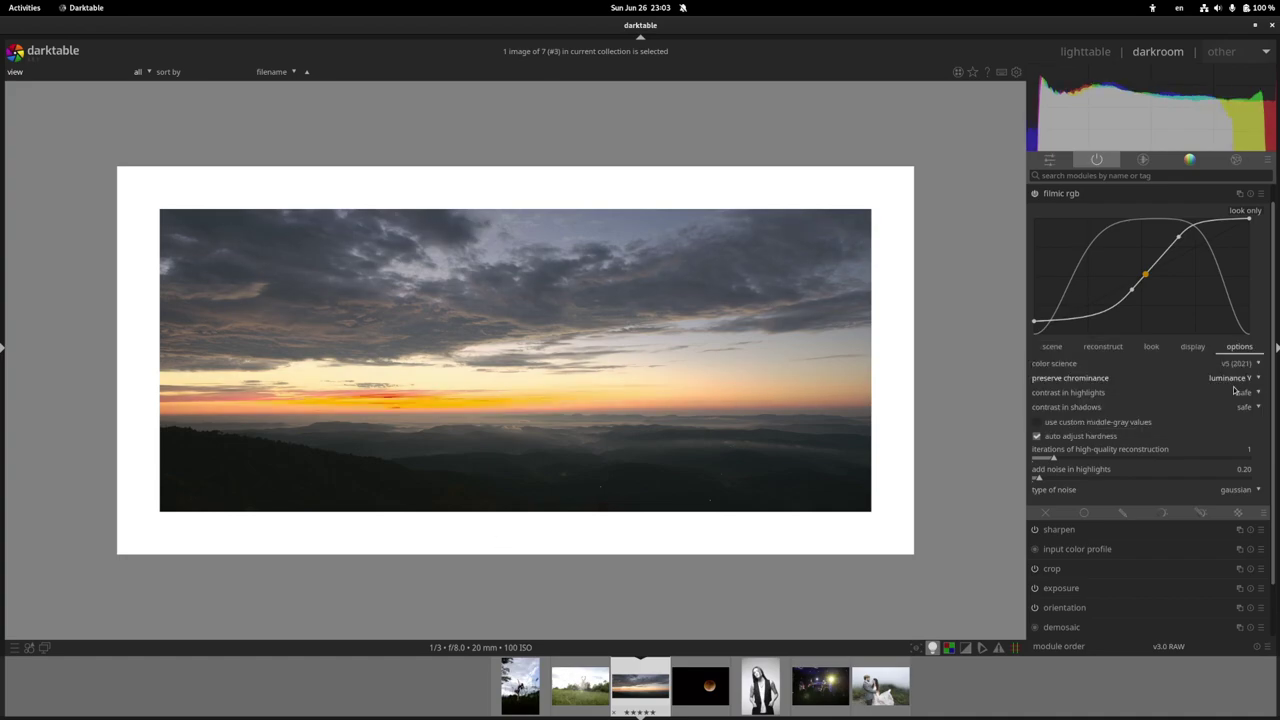
pyautogui.click(1234, 384)
pyautogui.click(1240, 370)
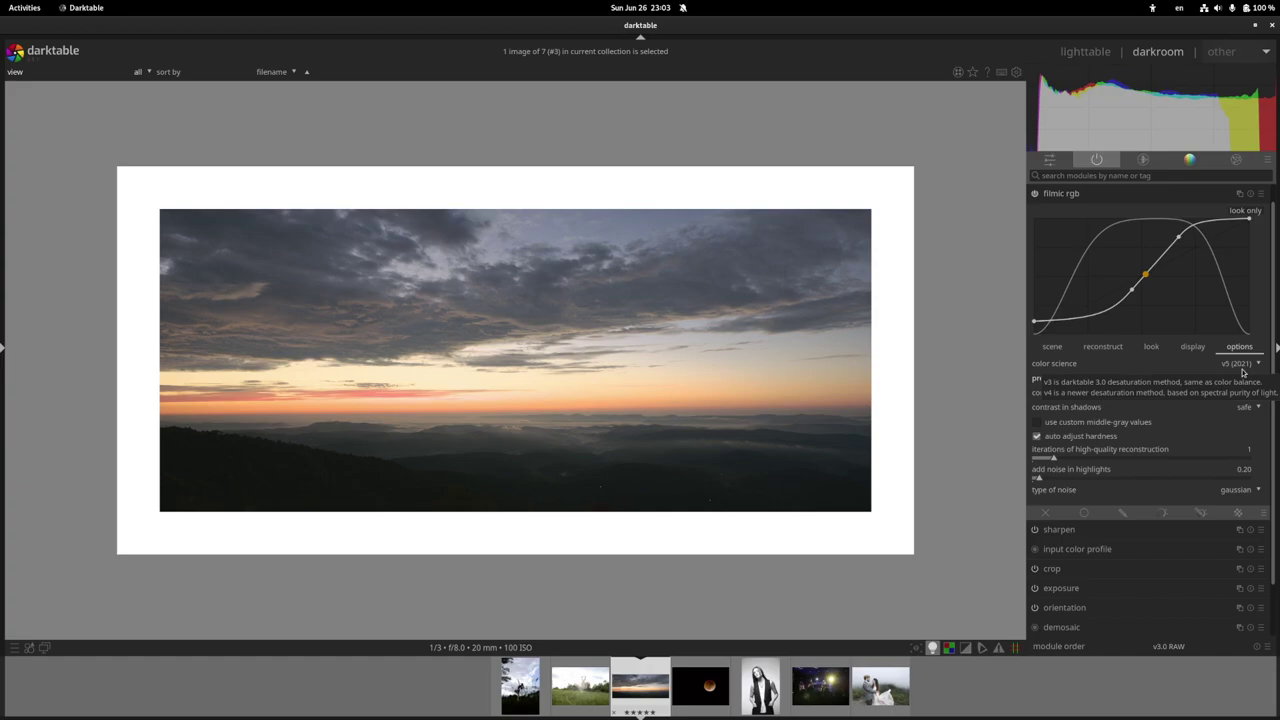
pyautogui.click(1240, 377)
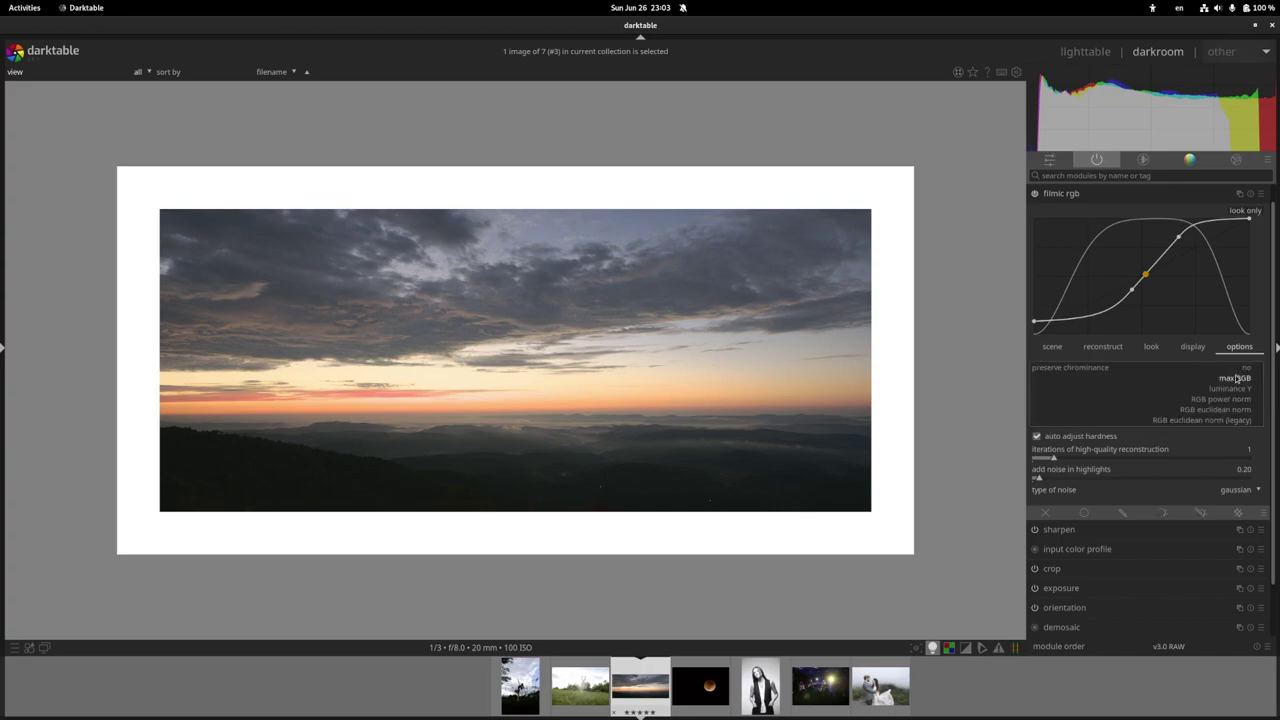
pyautogui.click(1245, 368)
pyautogui.click(1238, 381)
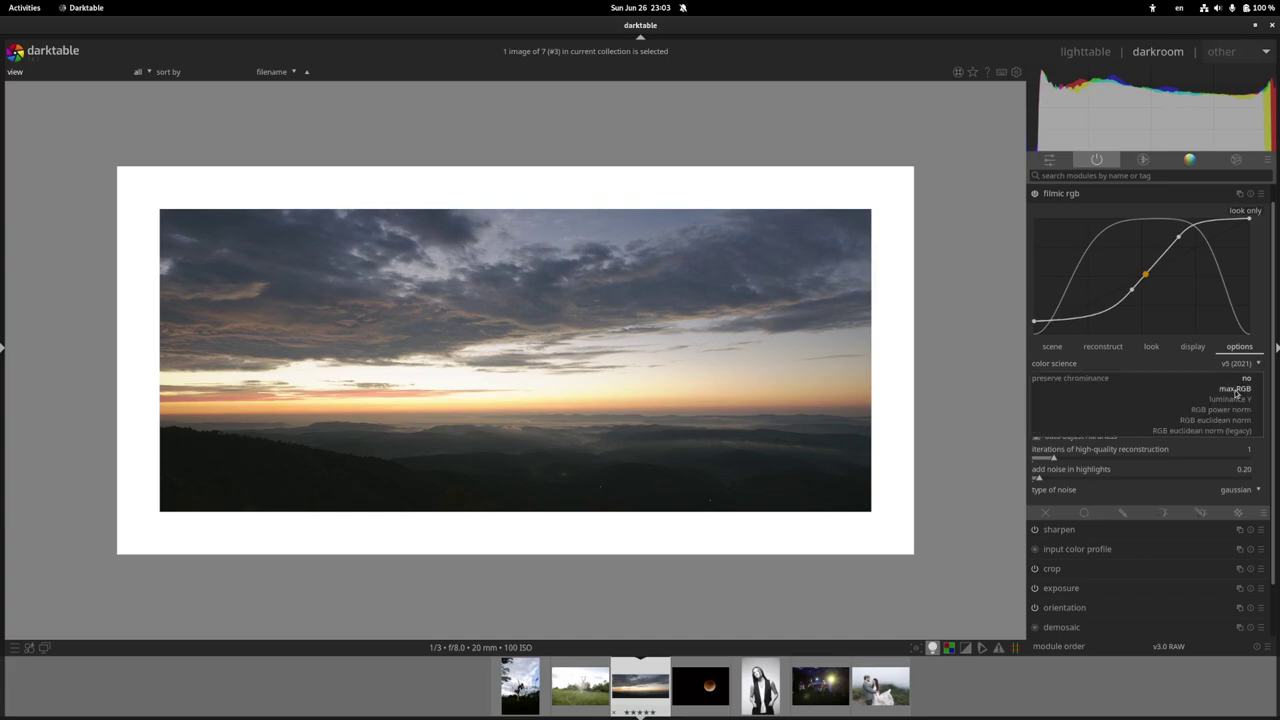
pyautogui.click(1236, 391)
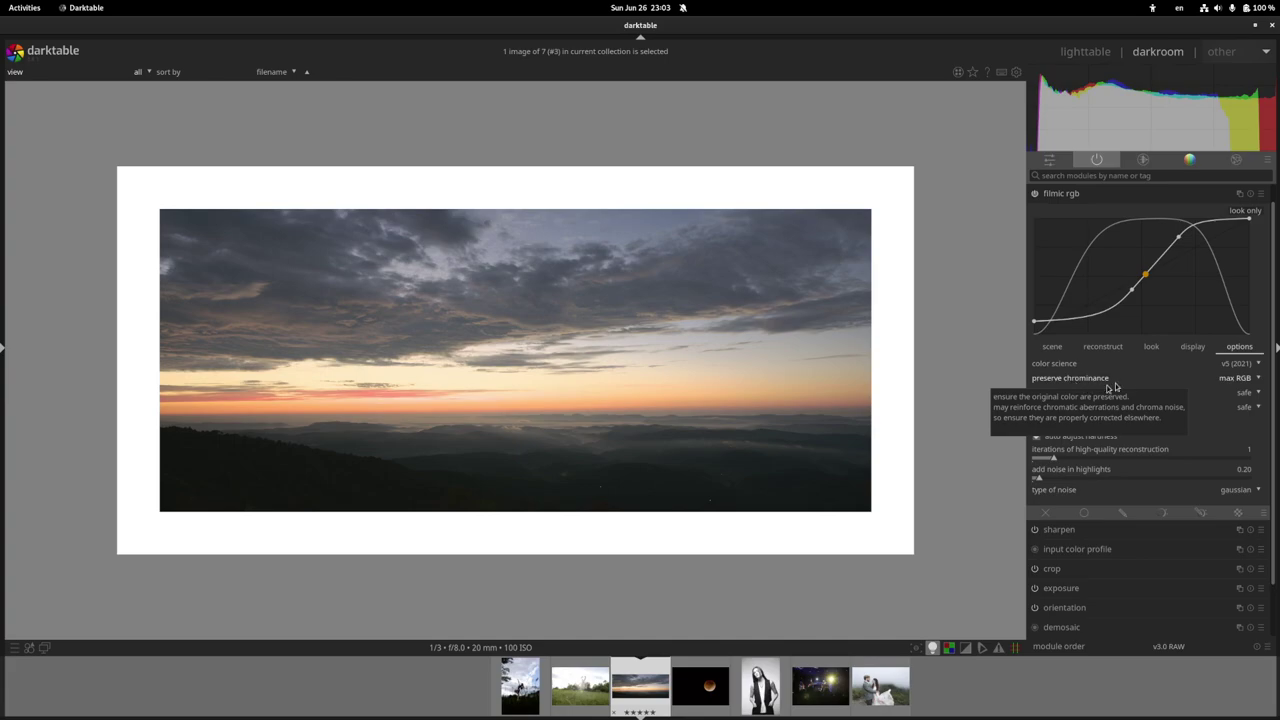
pyautogui.click(1240, 378)
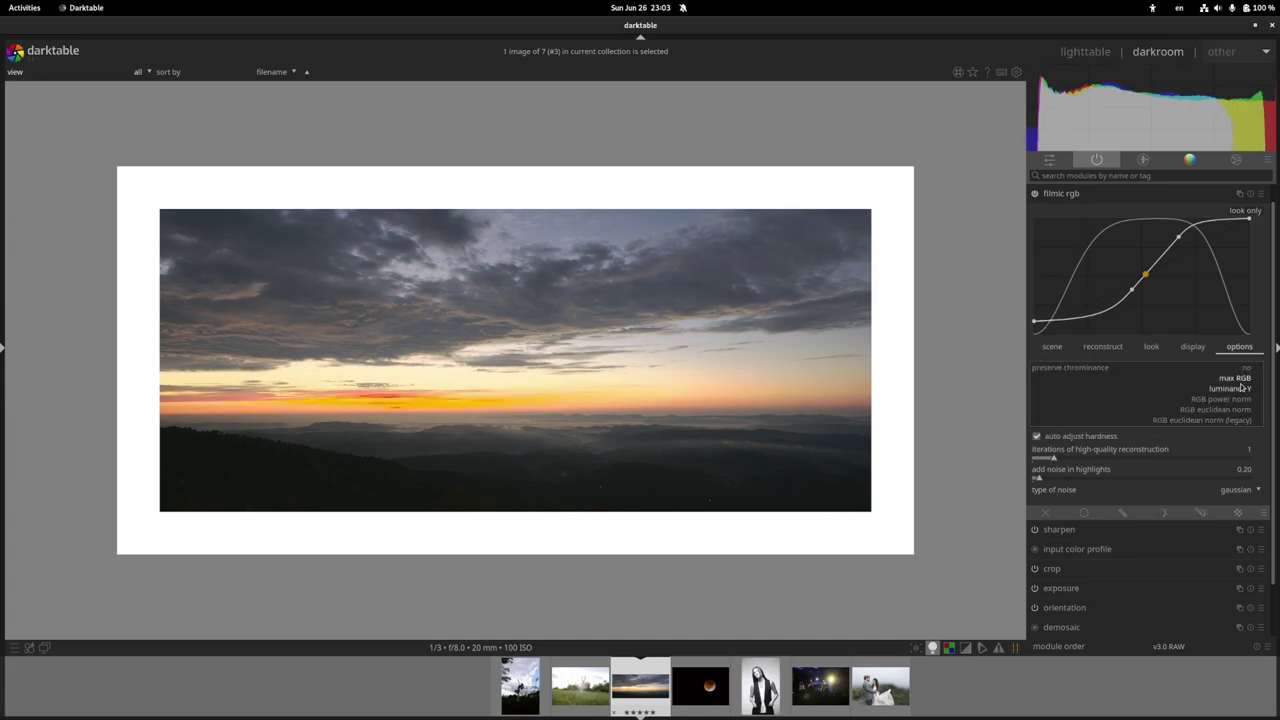
pyautogui.click(1241, 379)
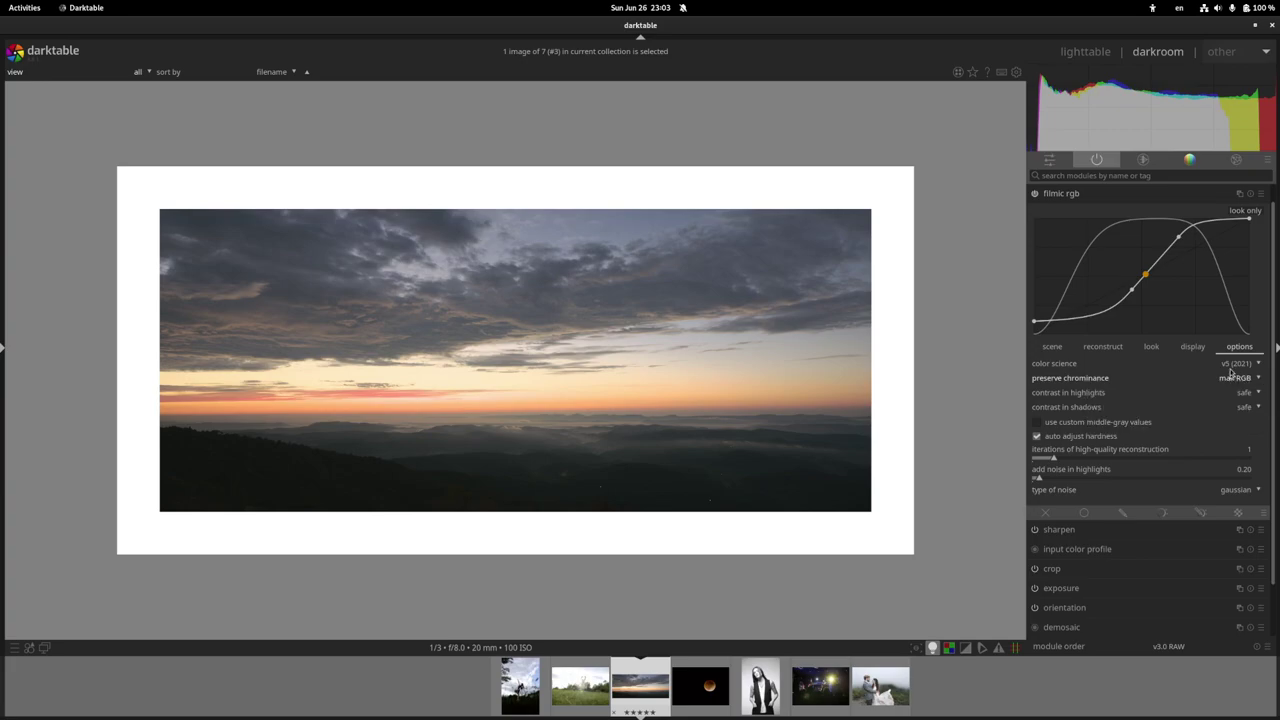
# Raise filmic's white relative exposure to +7.57 EV and collapse the module.
pyautogui.click(1058, 347)
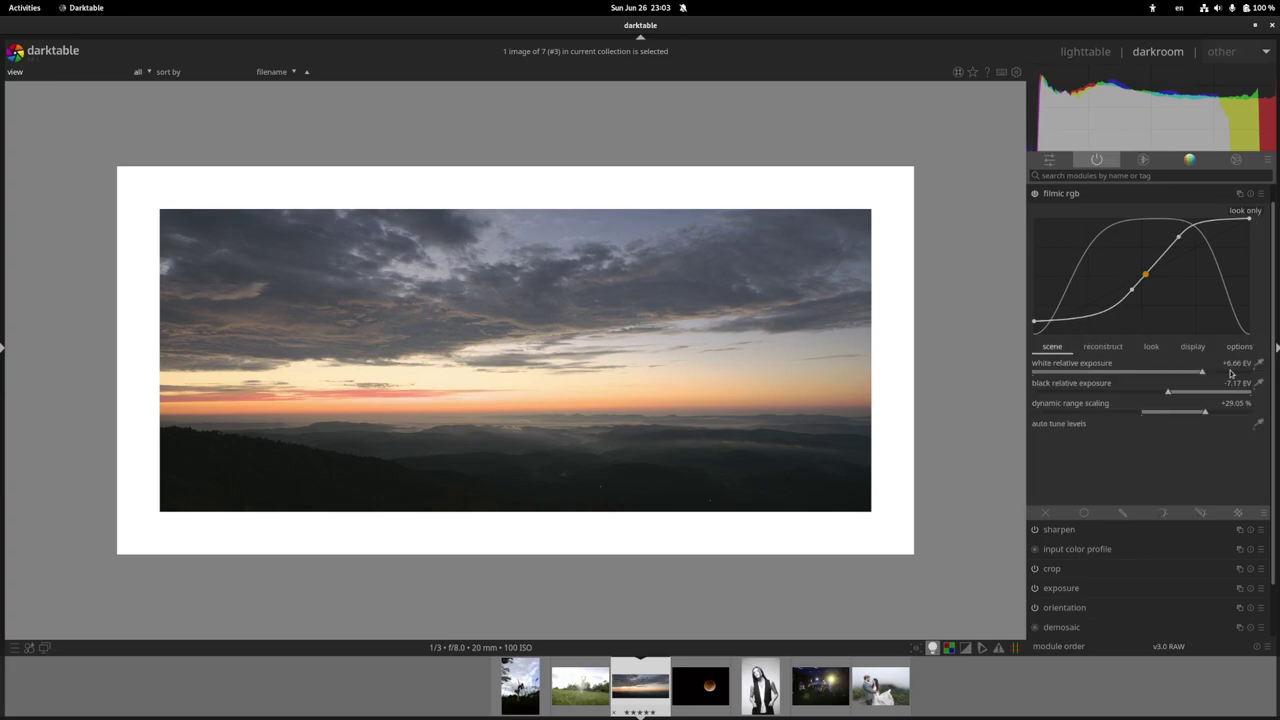
pyautogui.moveTo(1210, 371); pyautogui.dragTo(1236, 373)
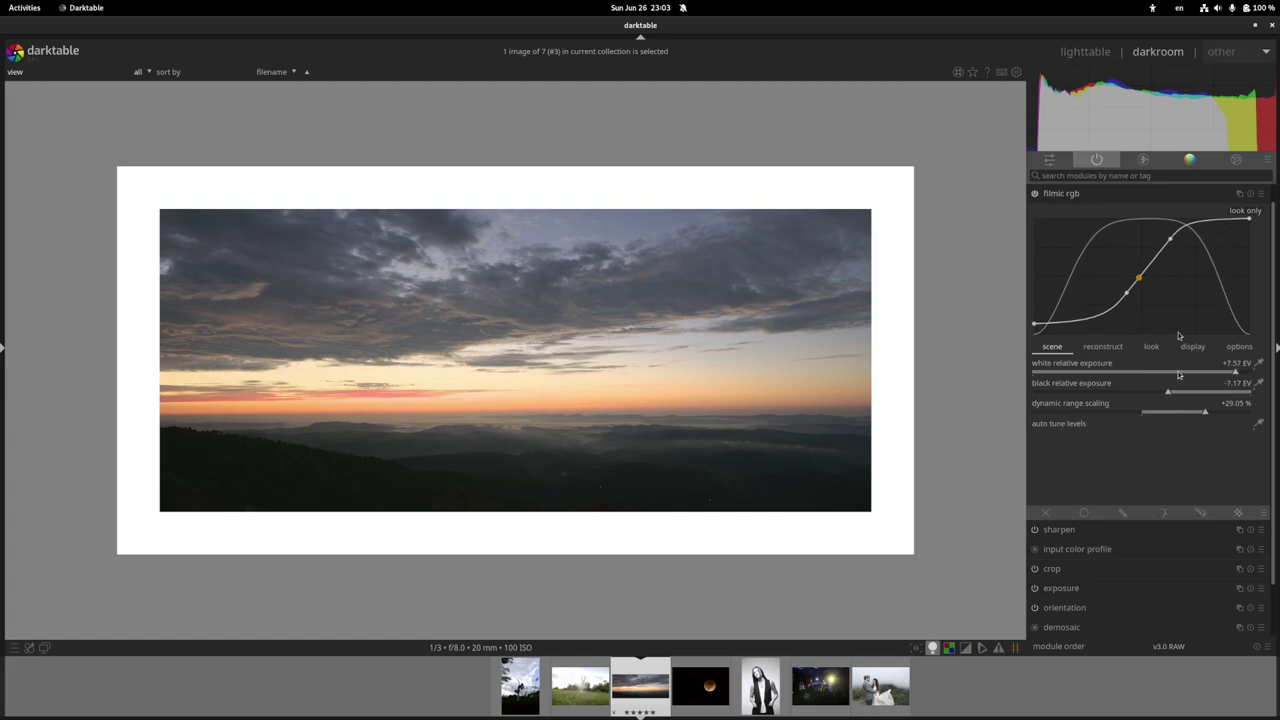
pyautogui.click(1152, 200)
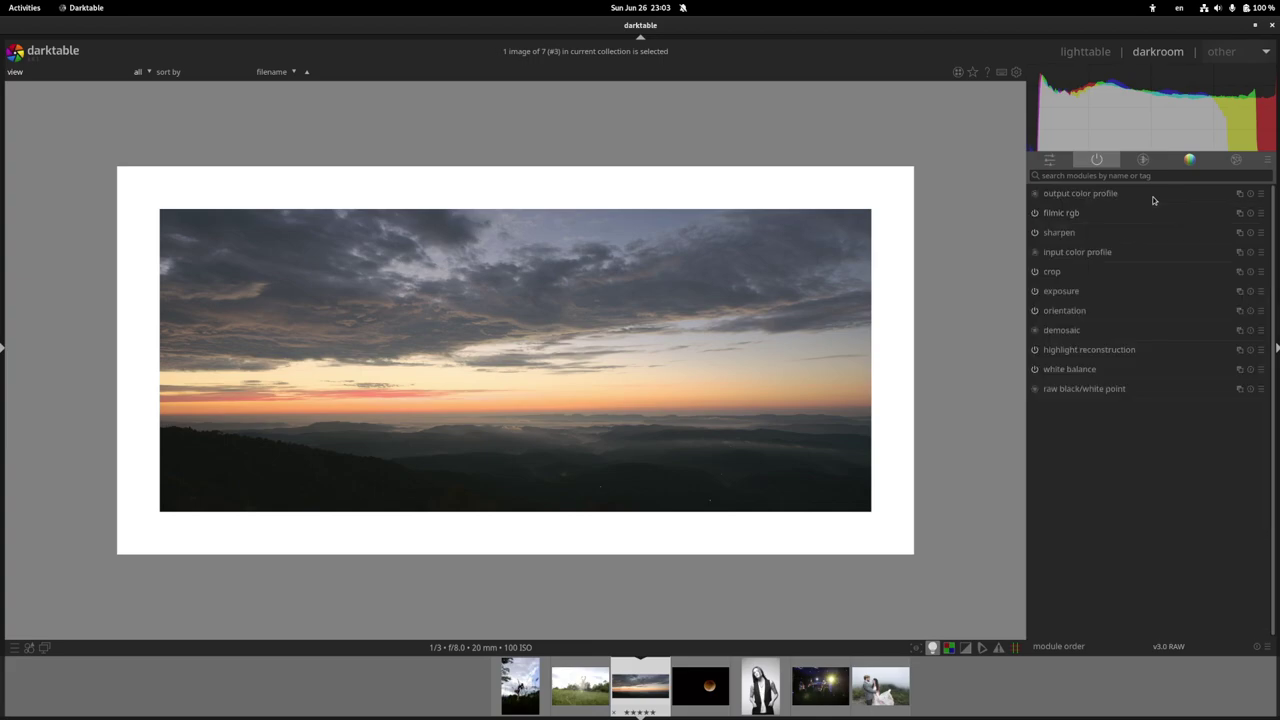
# Take a snapshot of the filmic edit and compare it with the exposure (11) snapshot.
pyautogui.click(3, 349)
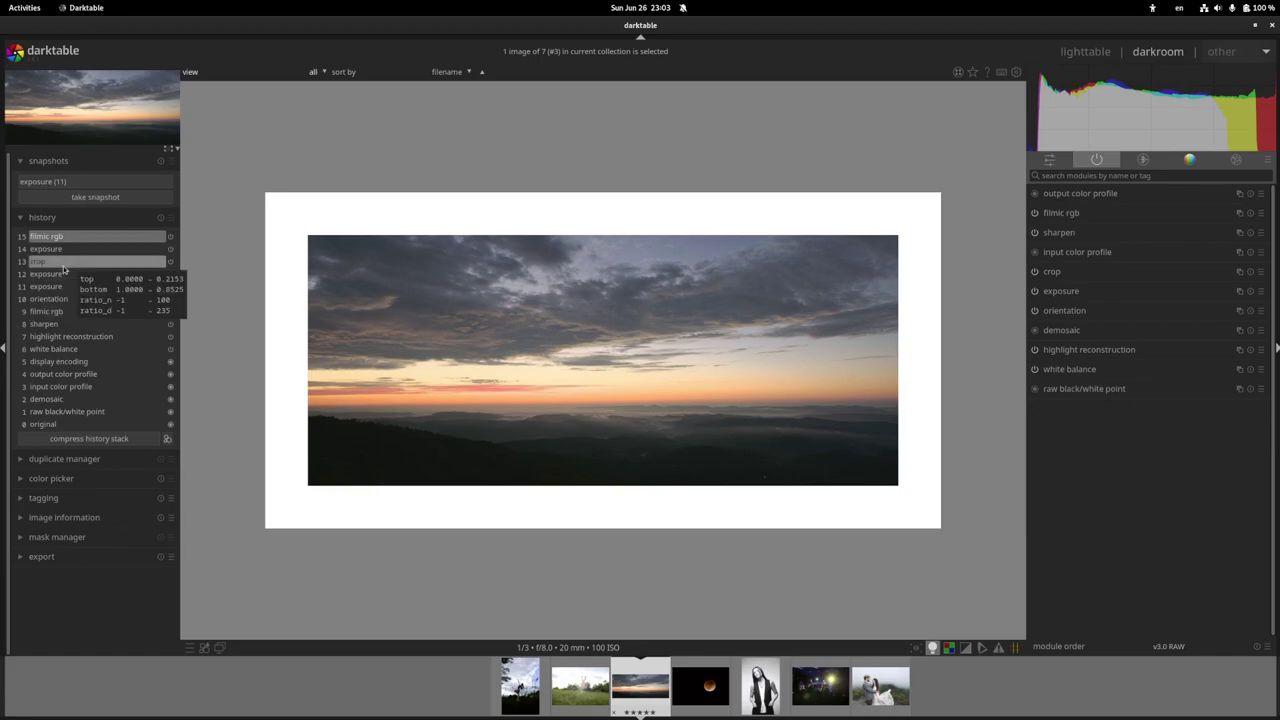
pyautogui.click(103, 200)
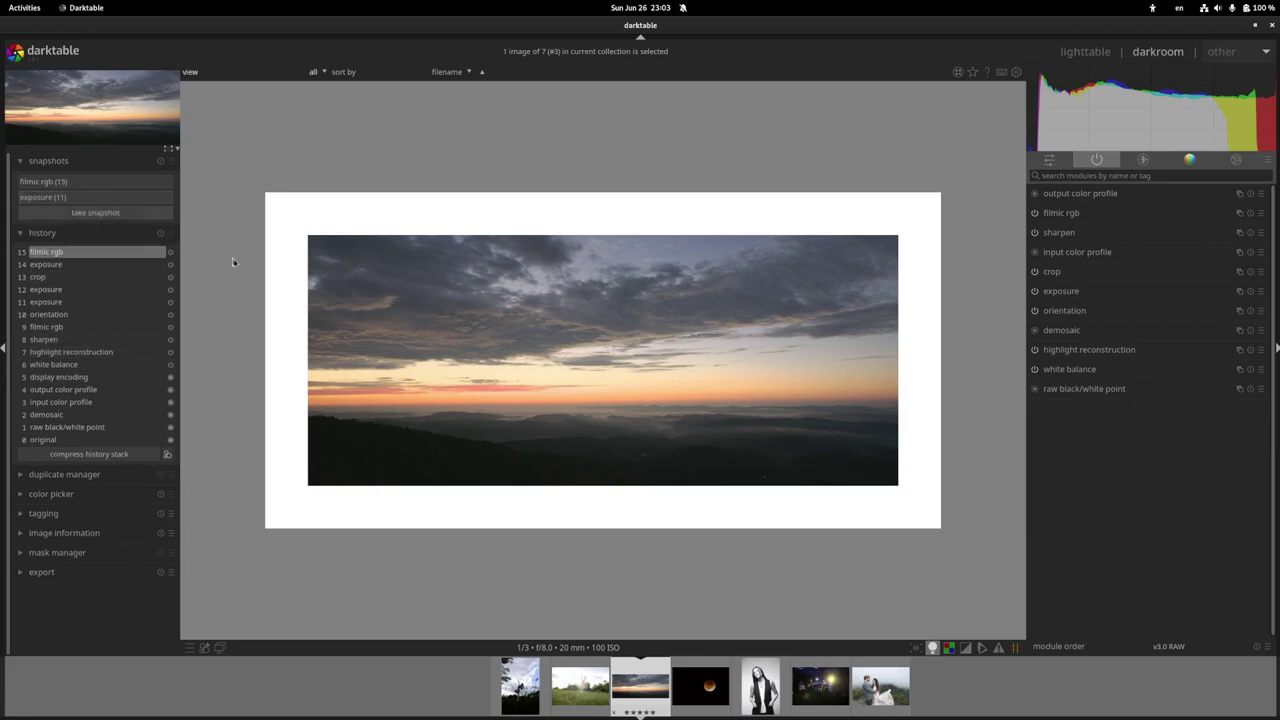
pyautogui.click(70, 198)
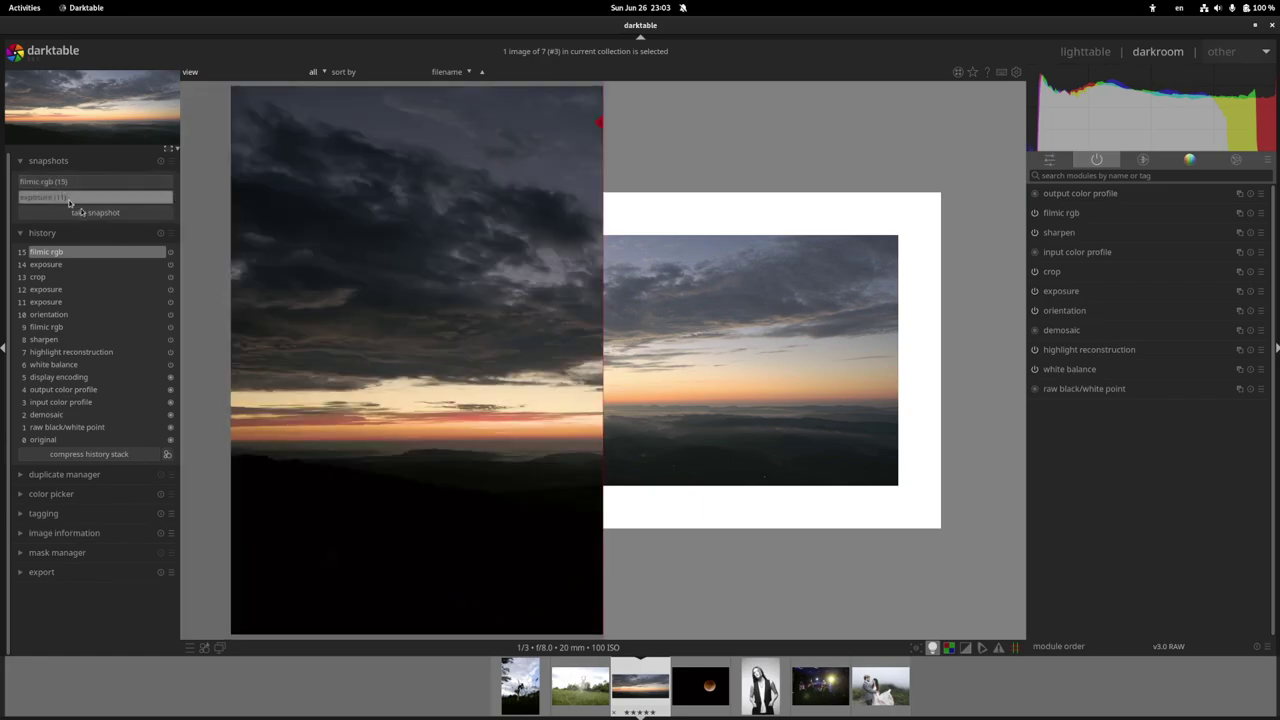
# Adjust the comparison split's orientation, position and sides, then show the color module group.
pyautogui.click(603, 365)
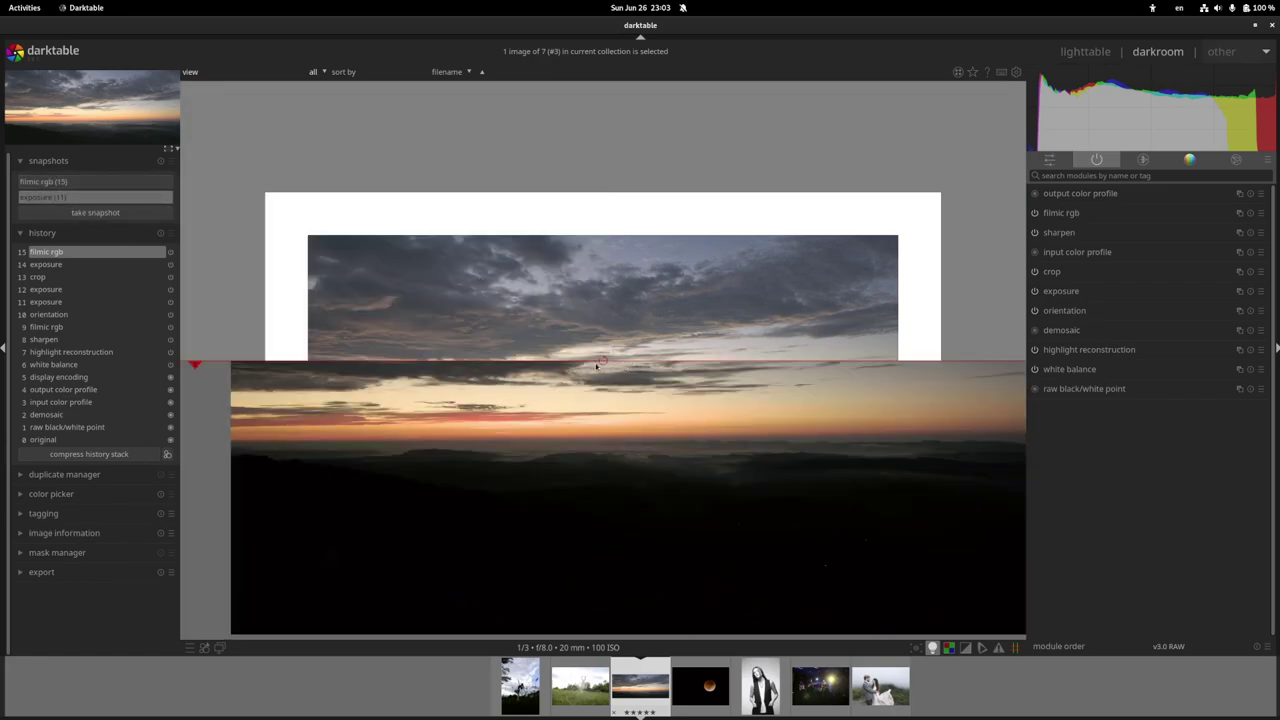
pyautogui.click(598, 365)
pyautogui.moveTo(601, 374); pyautogui.dragTo(631, 352)
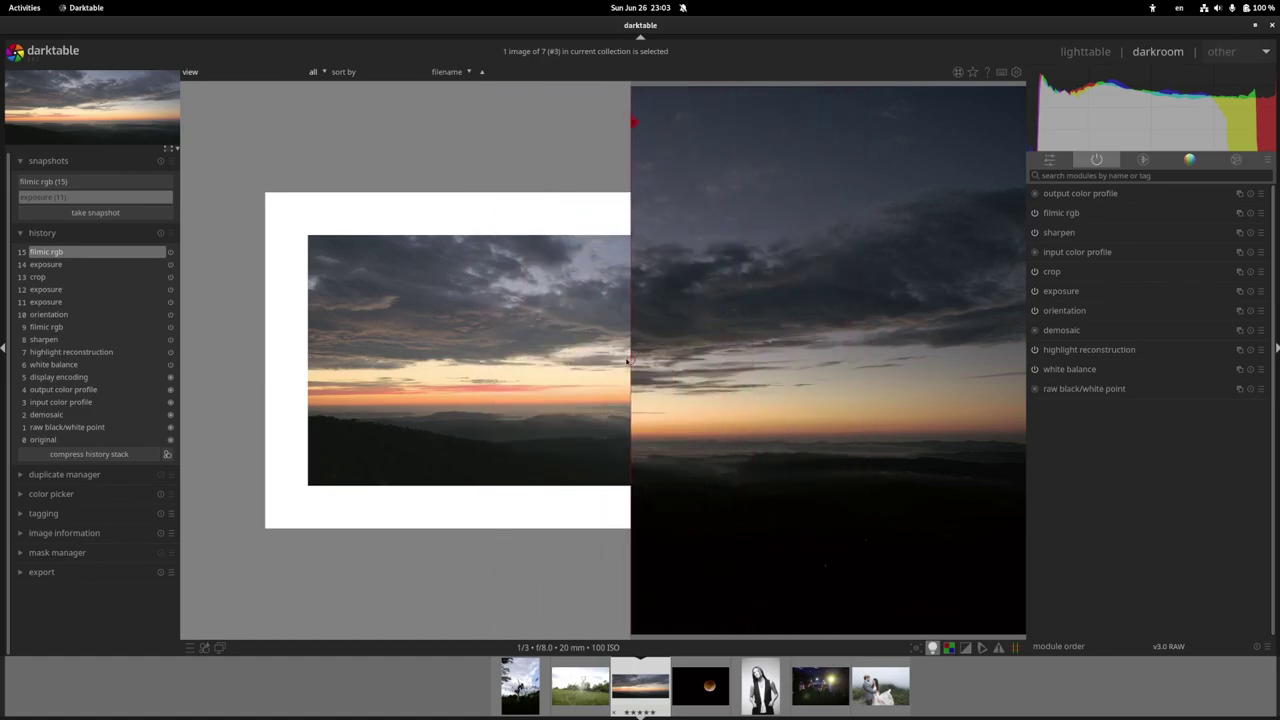
pyautogui.click(627, 361)
pyautogui.click(629, 360)
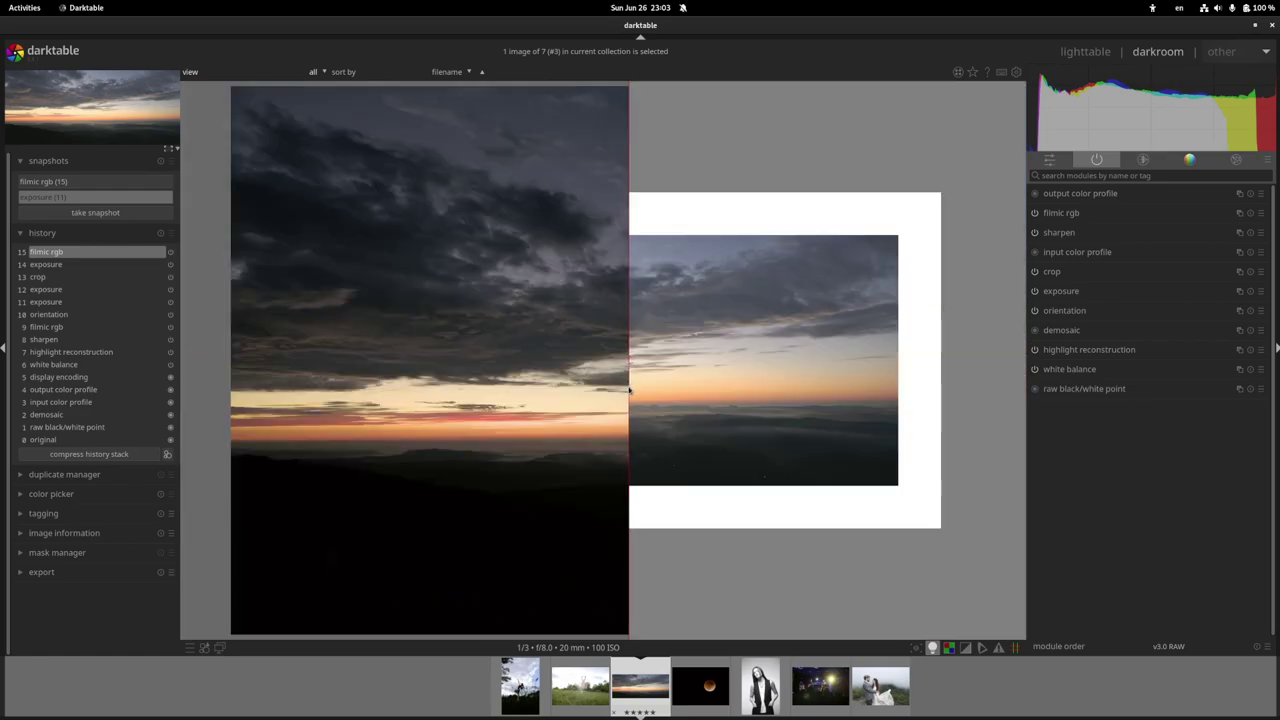
pyautogui.moveTo(630, 361); pyautogui.dragTo(2, 400)
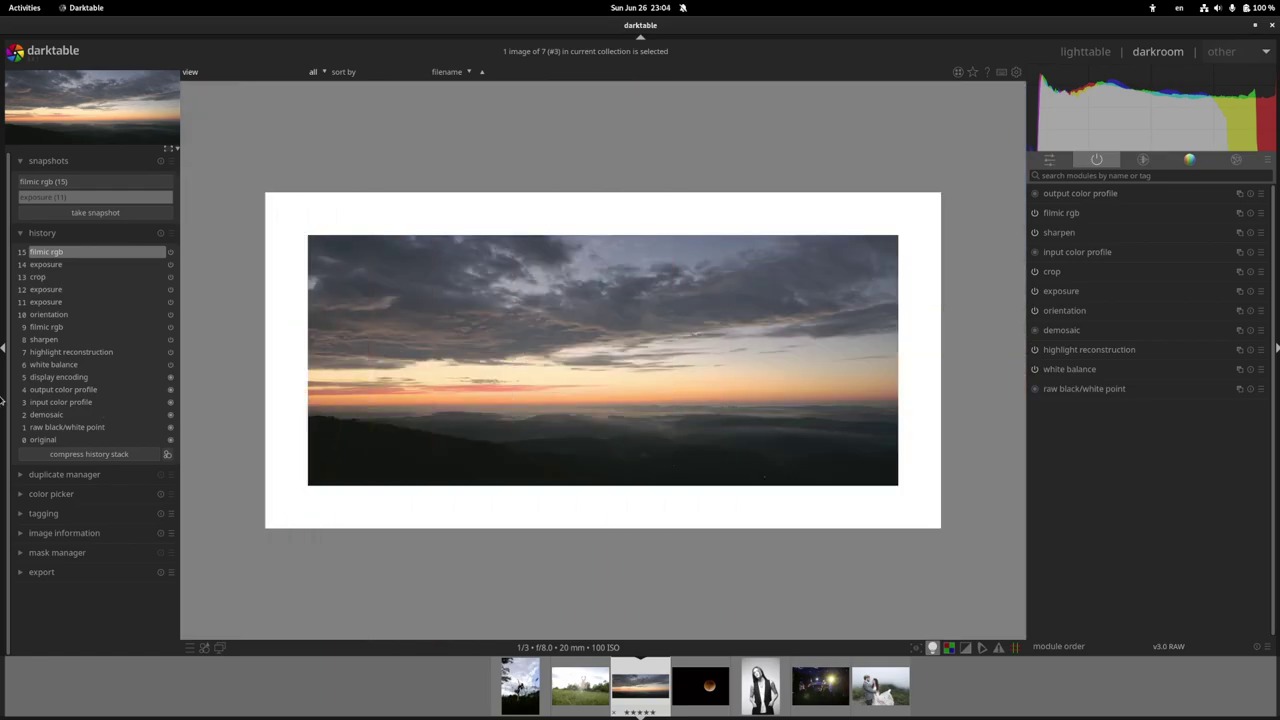
pyautogui.click(1189, 159)
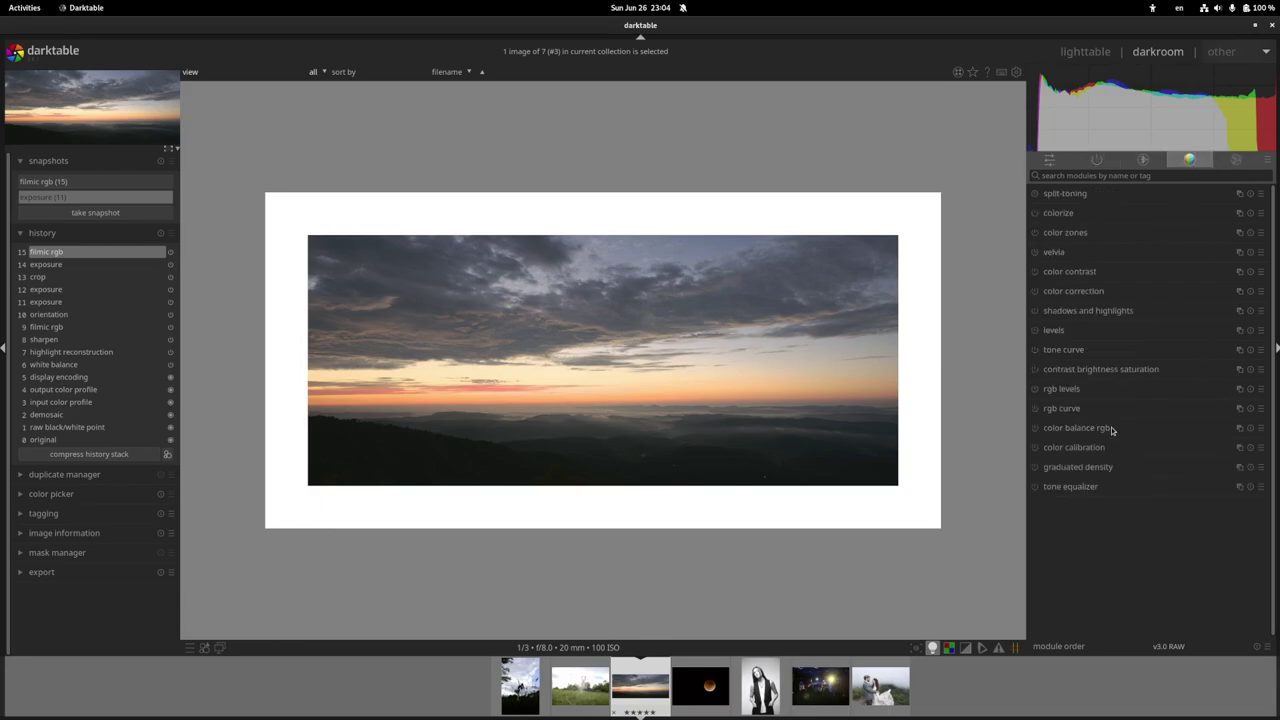
# Enable the tone equalizer, try brightening -4 to -3 EV, then reset the curve flat.
pyautogui.click(1070, 486)
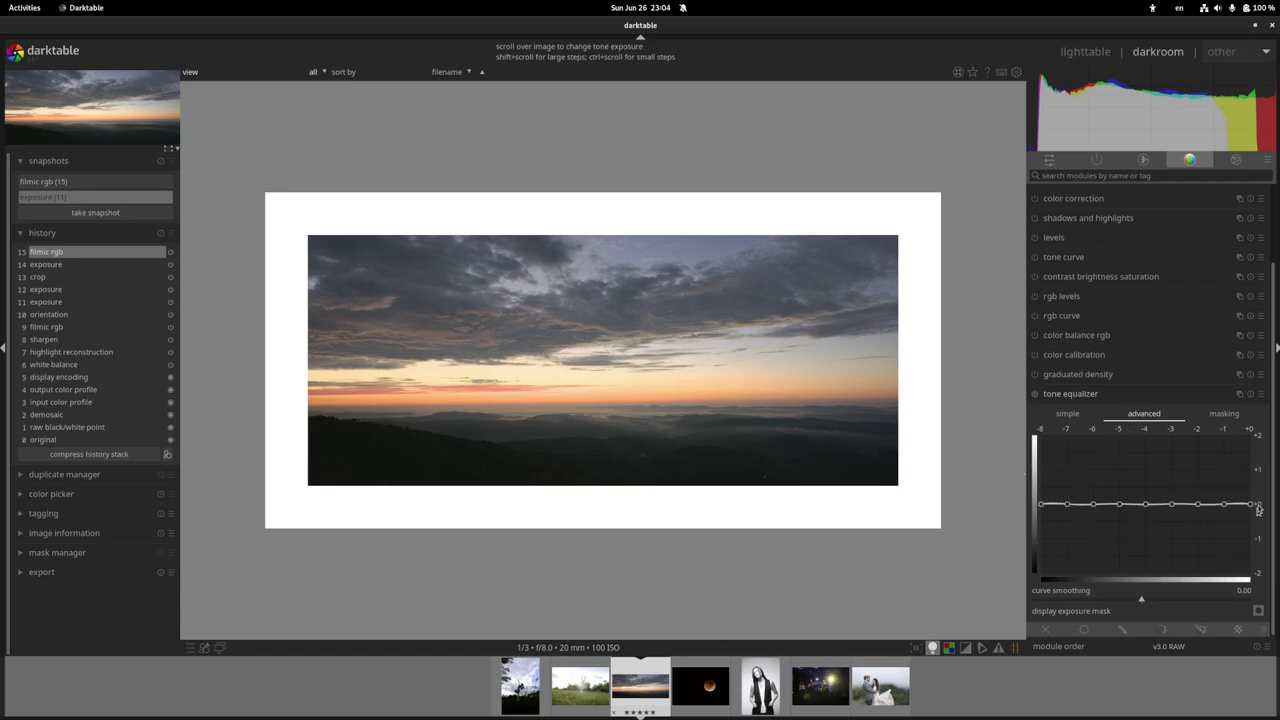
pyautogui.click(1183, 504)
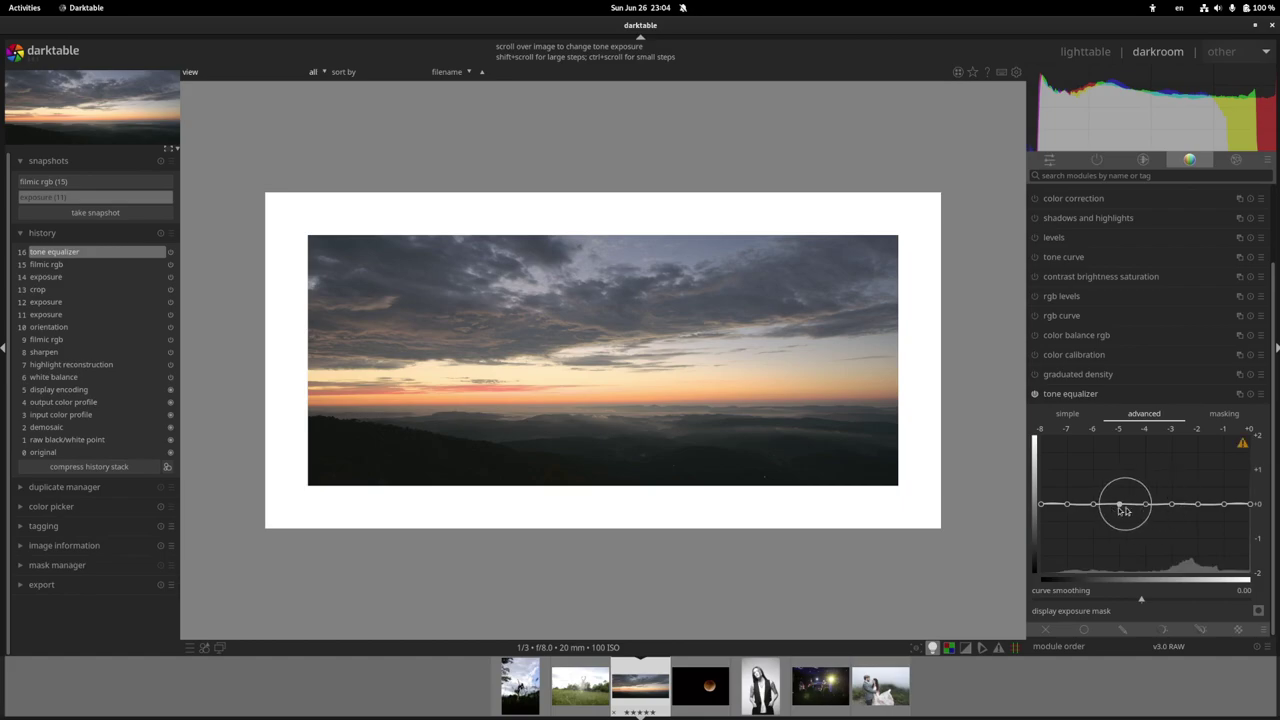
pyautogui.moveTo(1093, 511); pyautogui.dragTo(1201, 560)
pyautogui.doubleClick(1194, 500)
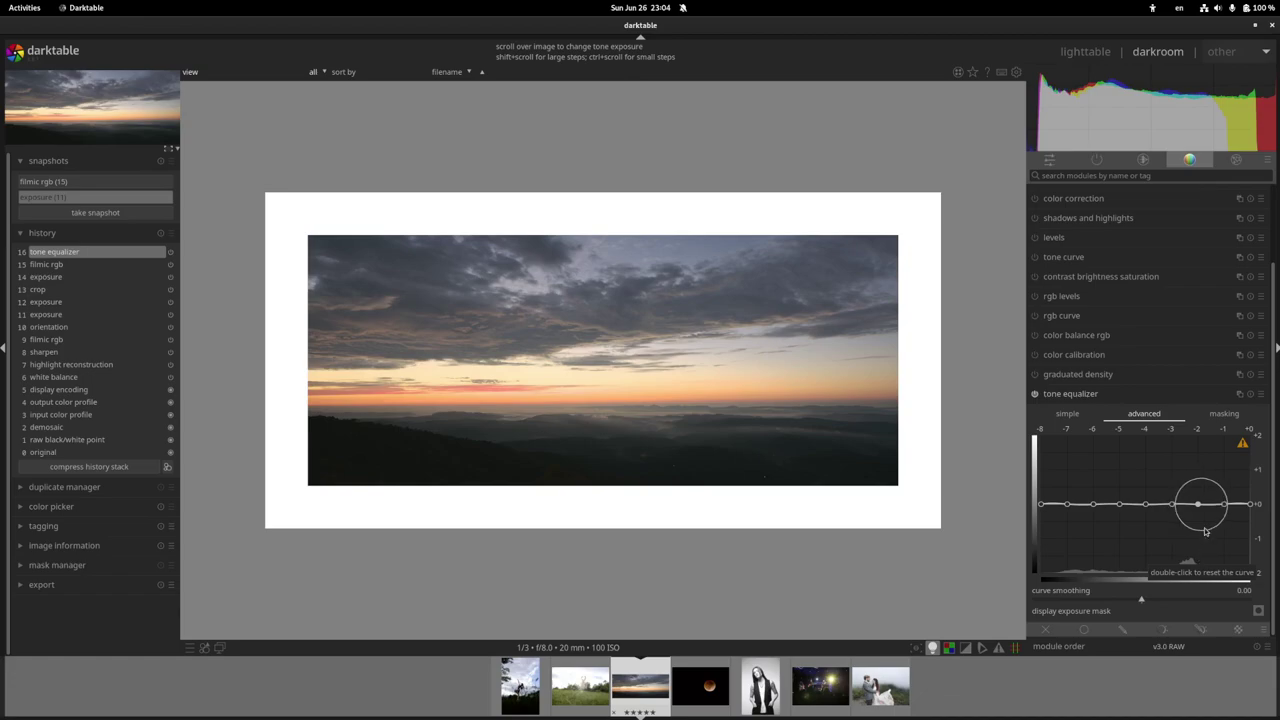
# Set the tone equalizer's mask exposure compensation to about -1 EV.
pyautogui.click(1225, 420)
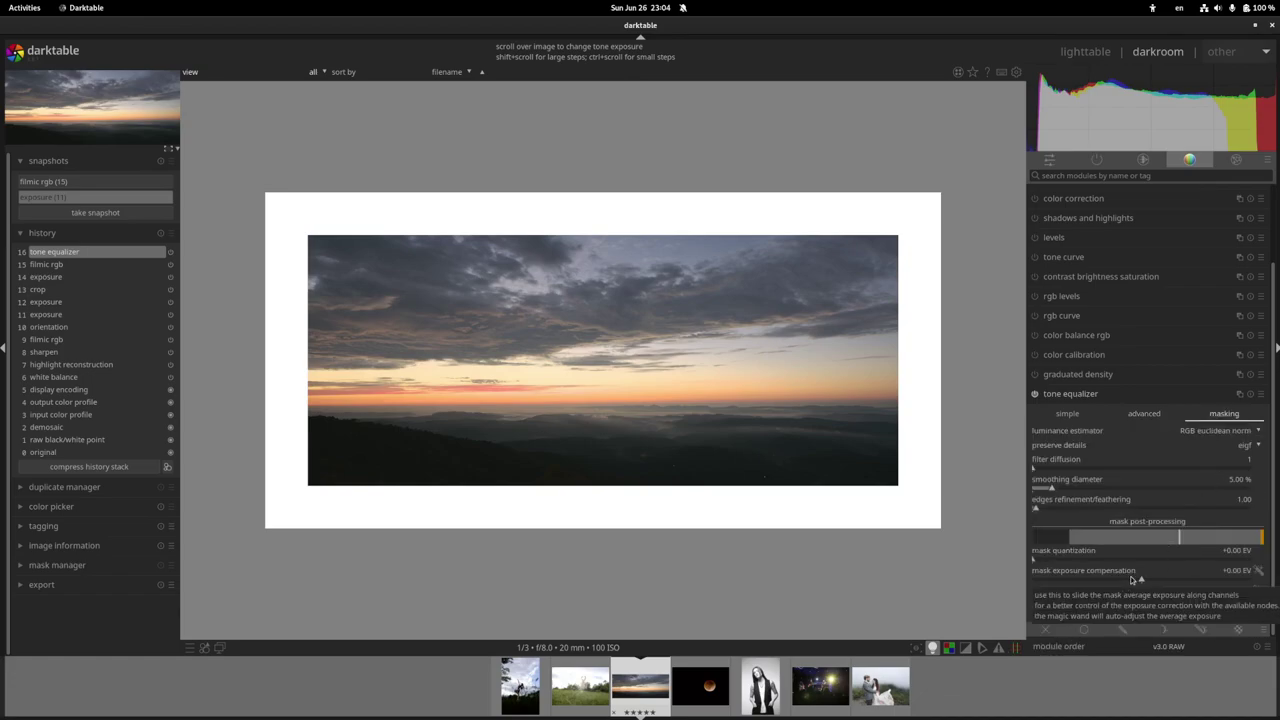
pyautogui.moveTo(1125, 578); pyautogui.dragTo(1110, 581)
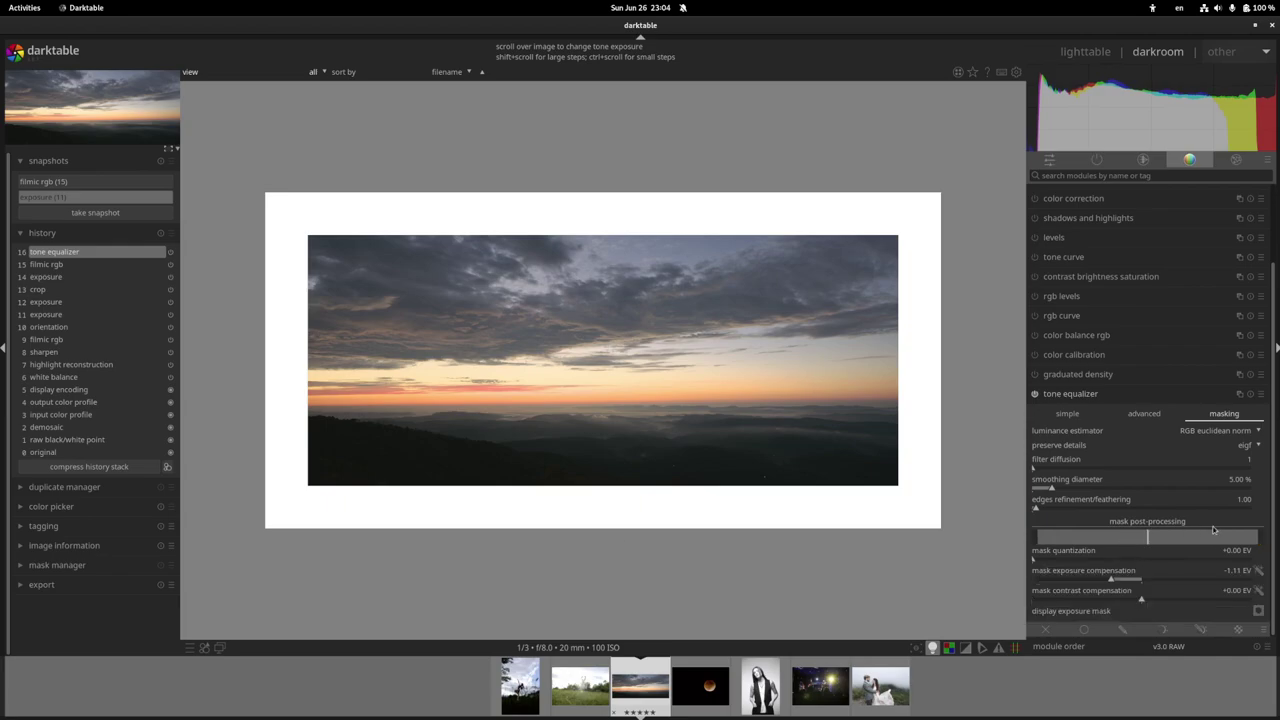
pyautogui.click(1147, 580)
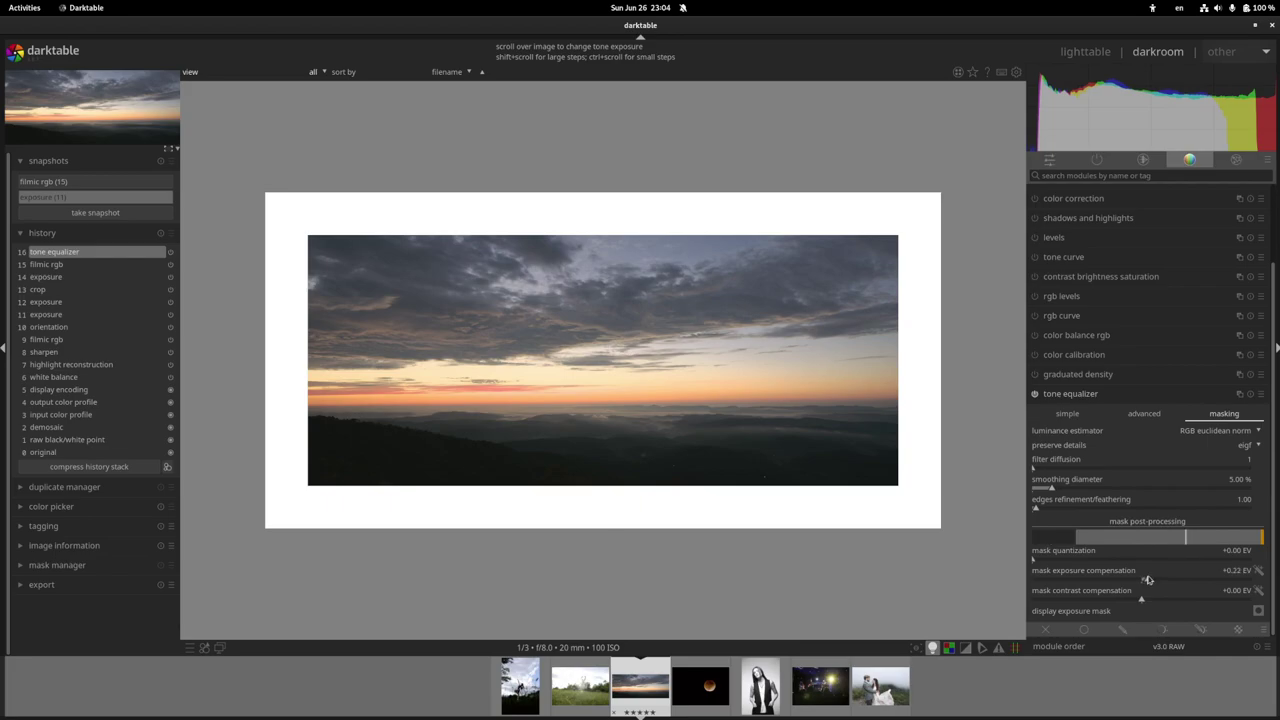
pyautogui.moveTo(1147, 582); pyautogui.dragTo(1114, 582)
pyautogui.click(1144, 413)
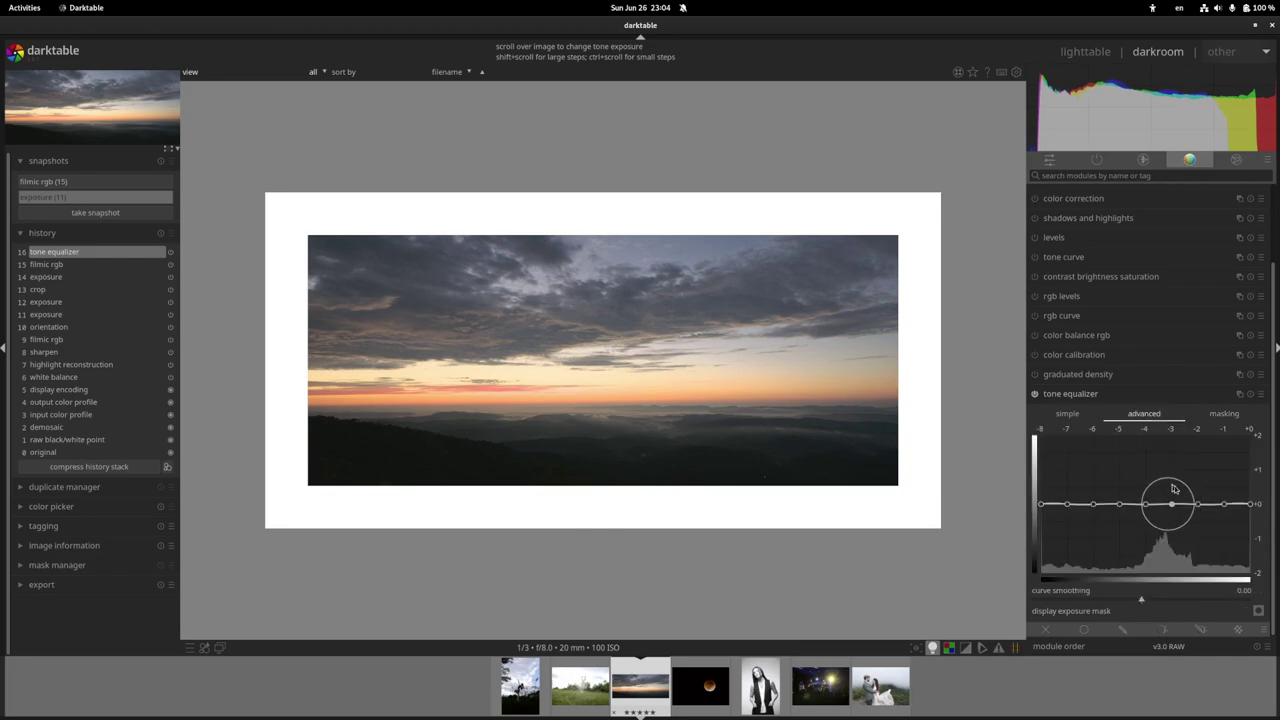
pyautogui.click(1227, 415)
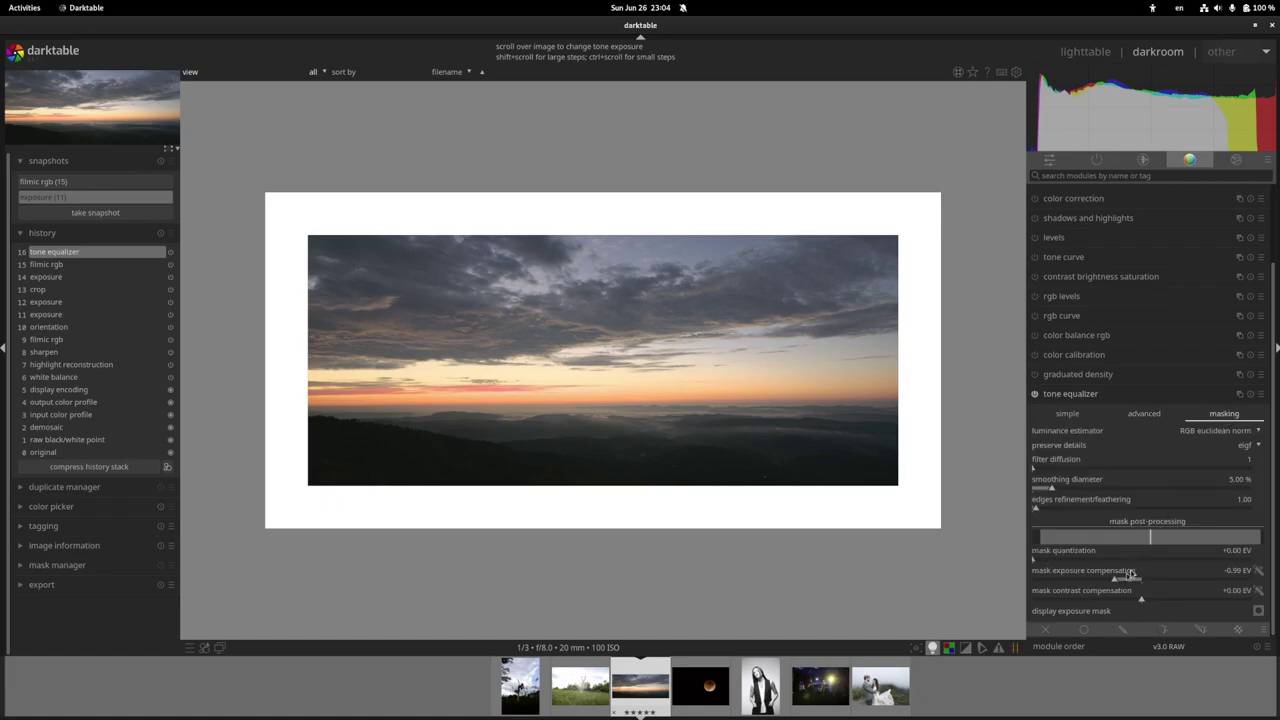
pyautogui.scroll(-3, 1120, 578)
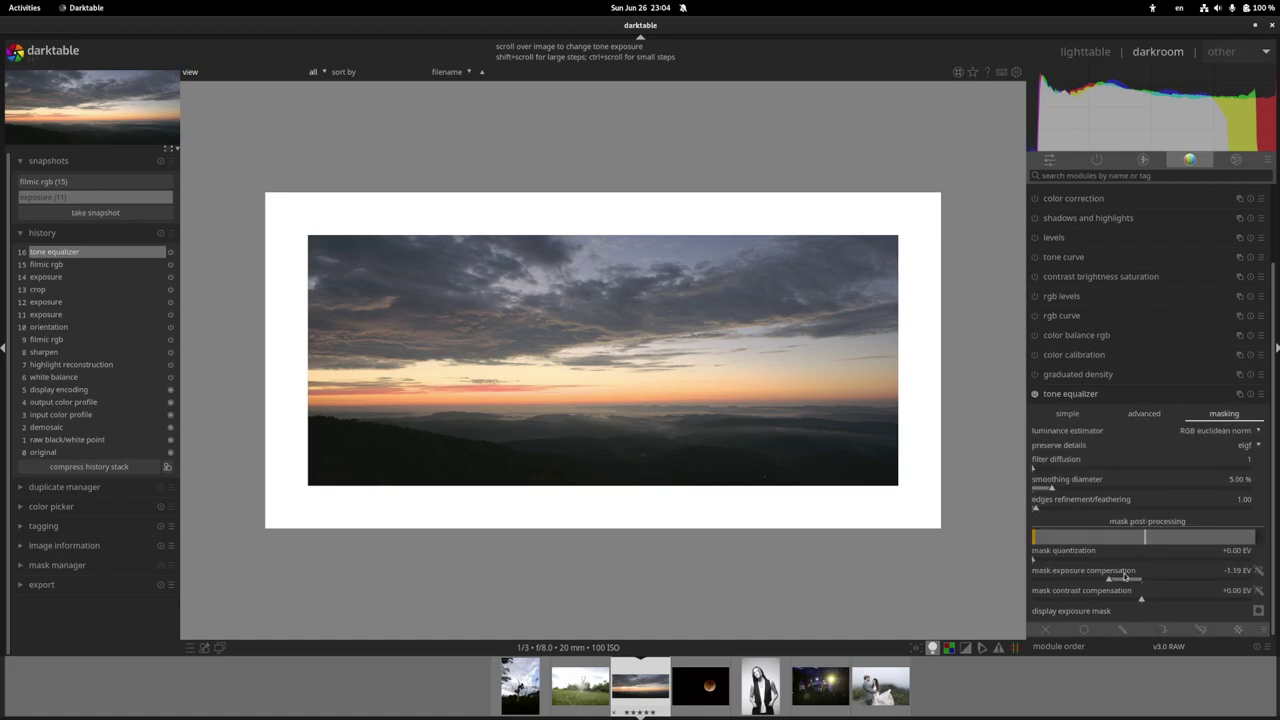
pyautogui.click(1144, 413)
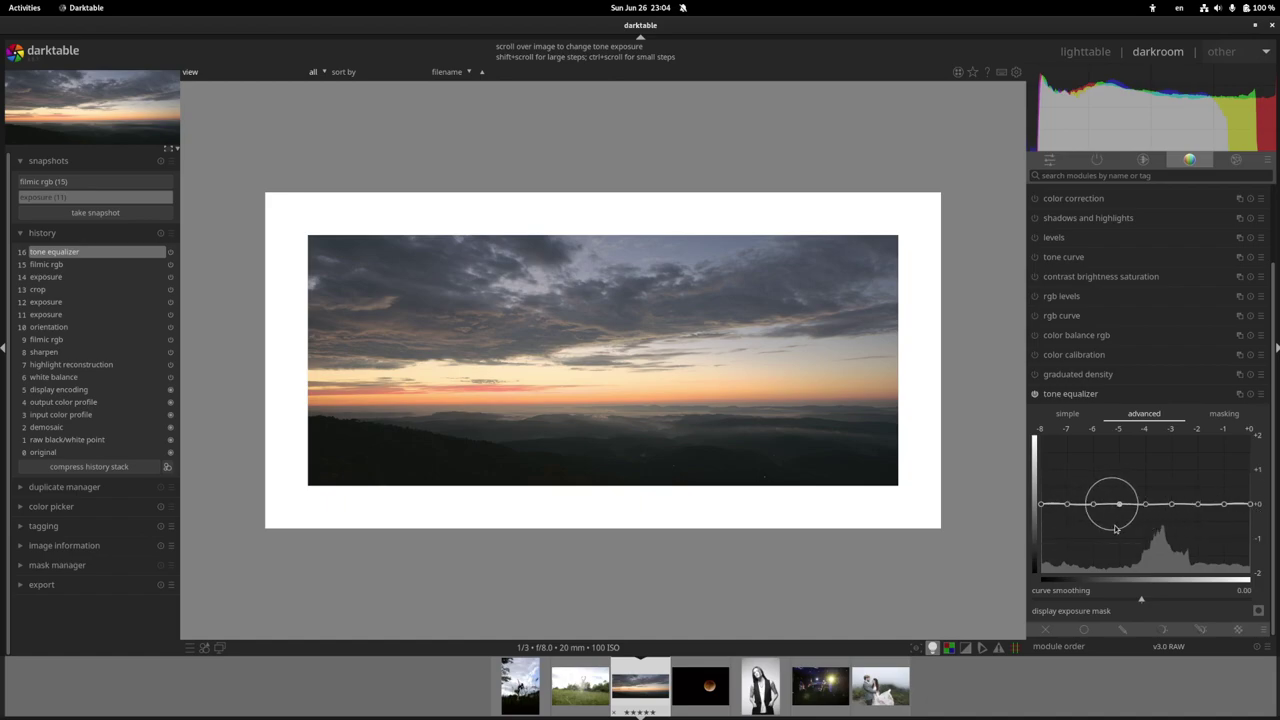
pyautogui.scroll(5, 1105, 522)
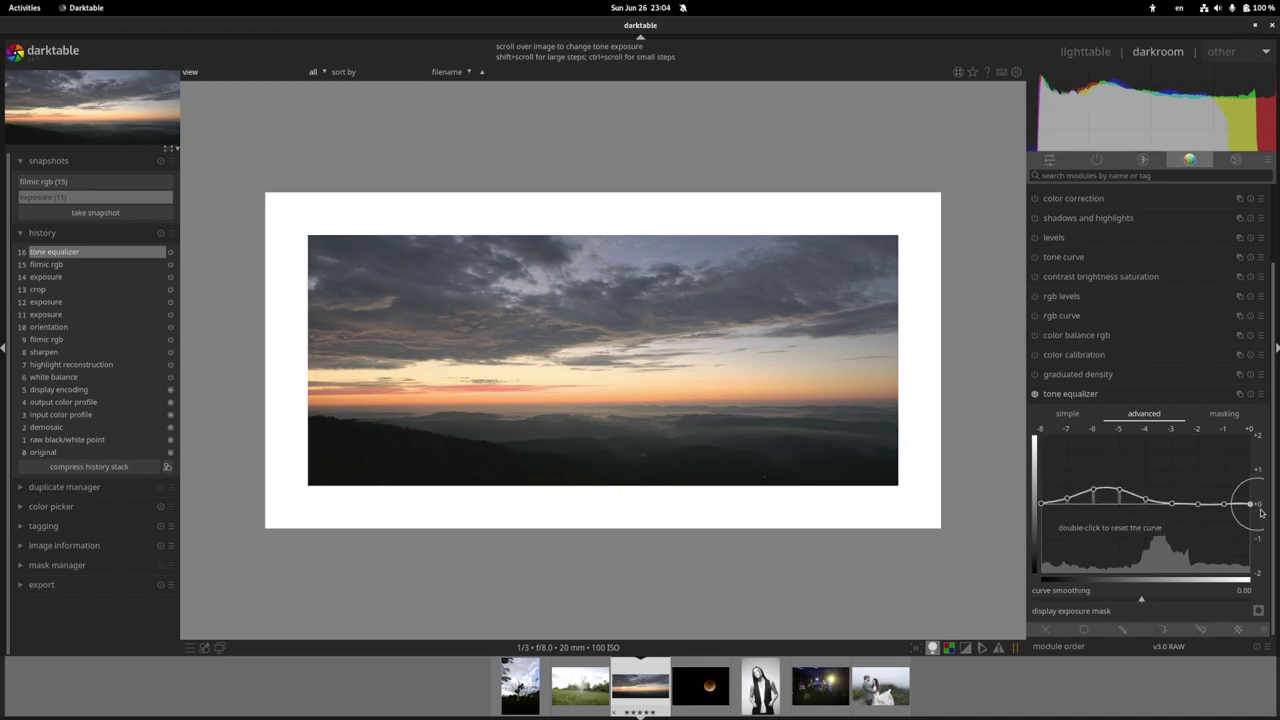
pyautogui.scroll(-4, 1250, 515)
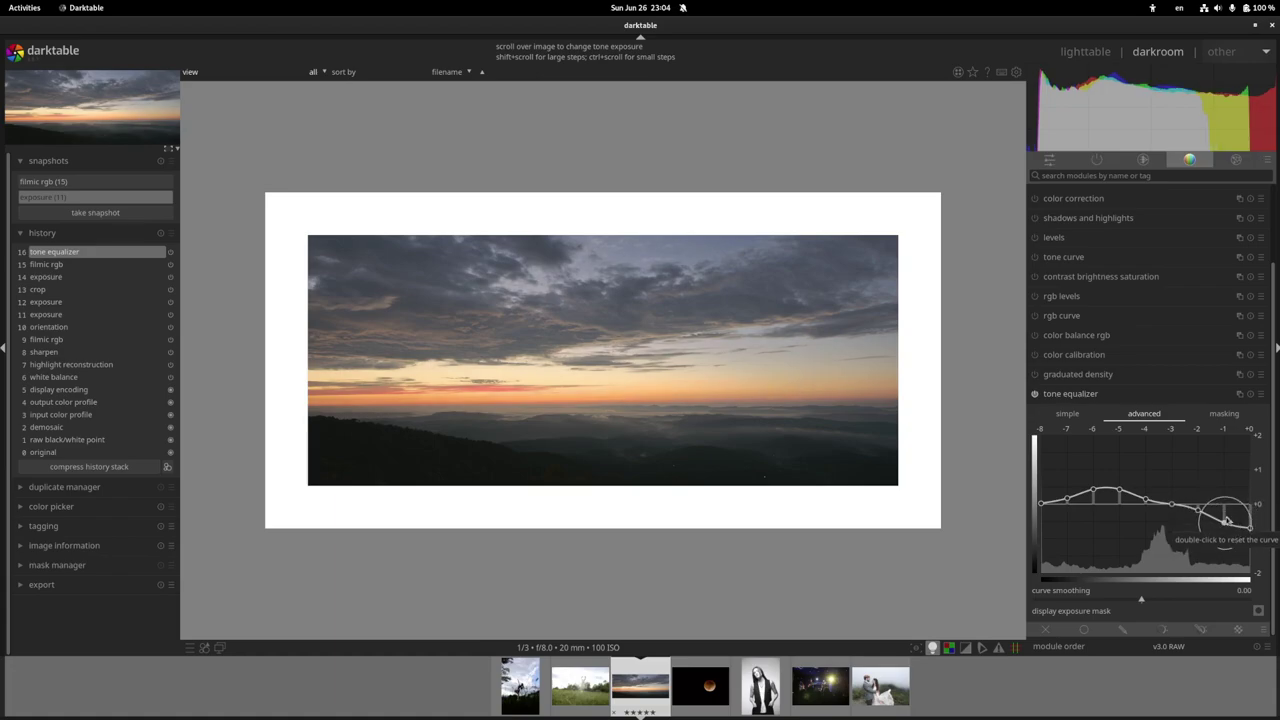
pyautogui.scroll(2, 1198, 513)
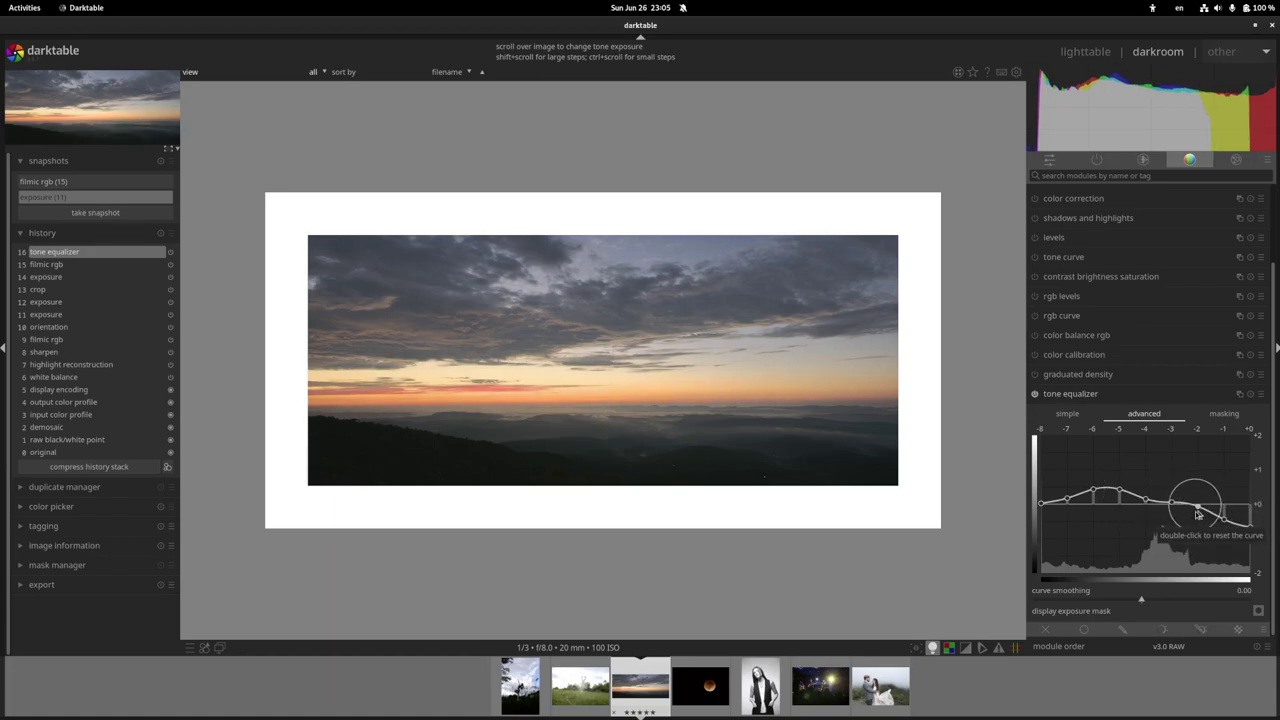
pyautogui.scroll(1, 1061, 519)
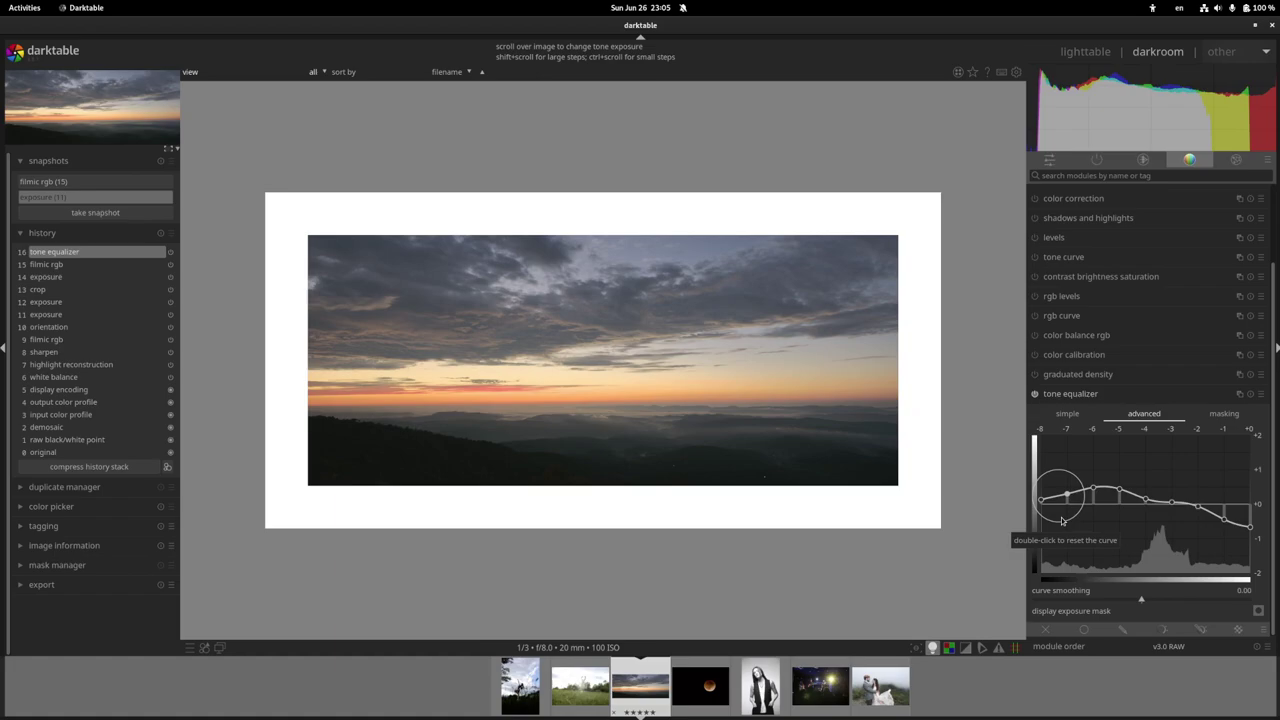
# Compare the tone equalizer on and off, then pull the -8/-7 EV curve end down.
pyautogui.click(1035, 395)
pyautogui.click(1035, 395)
pyautogui.click(1035, 395)
pyautogui.click(1035, 395)
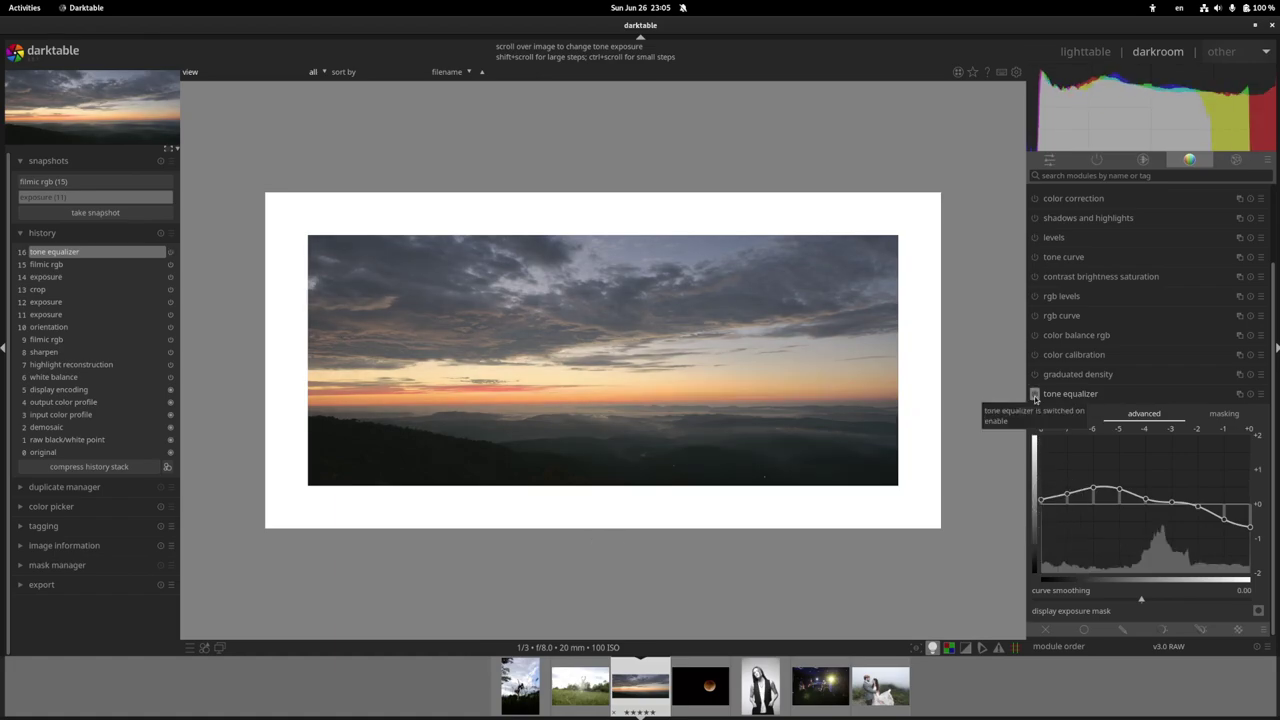
pyautogui.click(1035, 395)
pyautogui.click(1035, 395)
pyautogui.click(1035, 395)
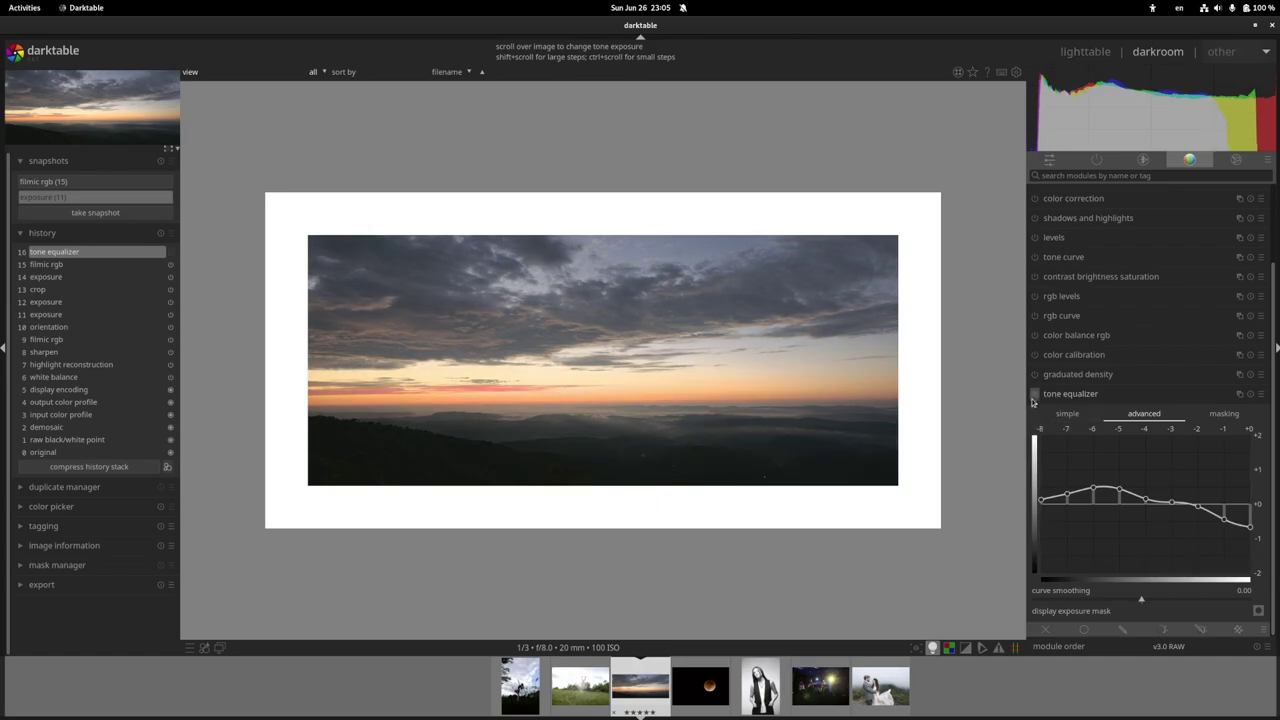
pyautogui.click(1035, 395)
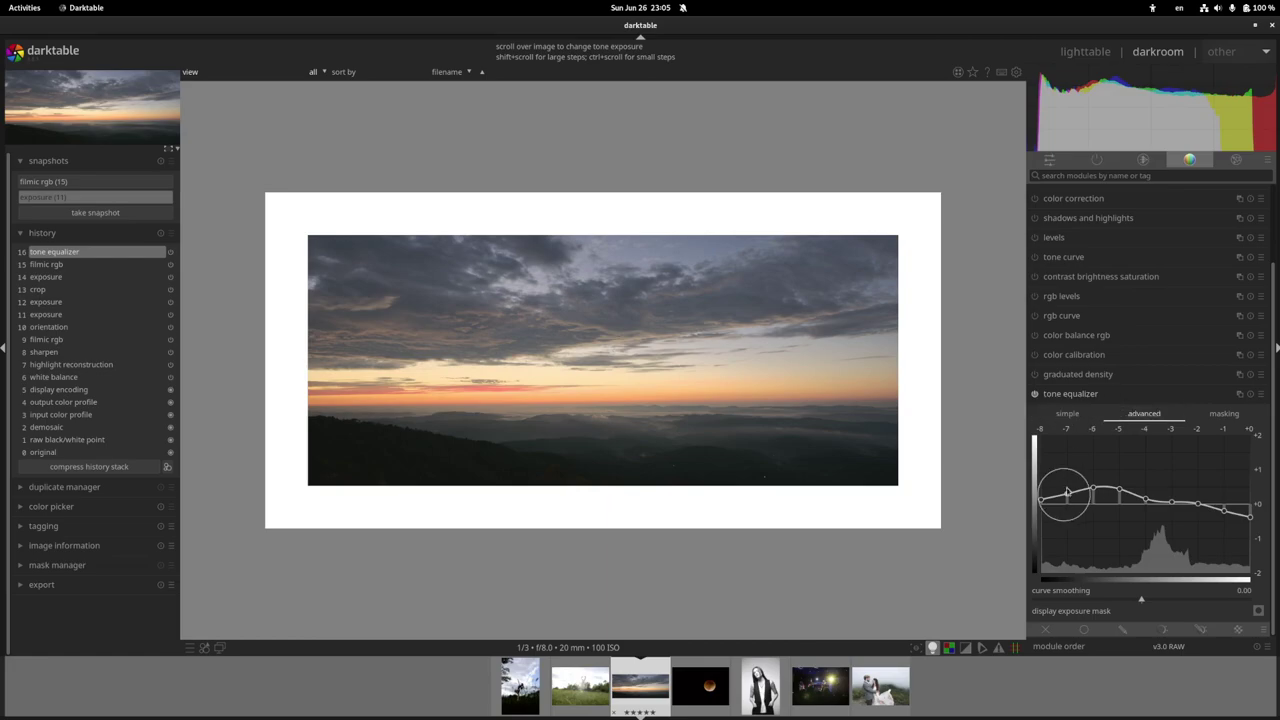
pyautogui.moveTo(1067, 492); pyautogui.dragTo(1048, 505)
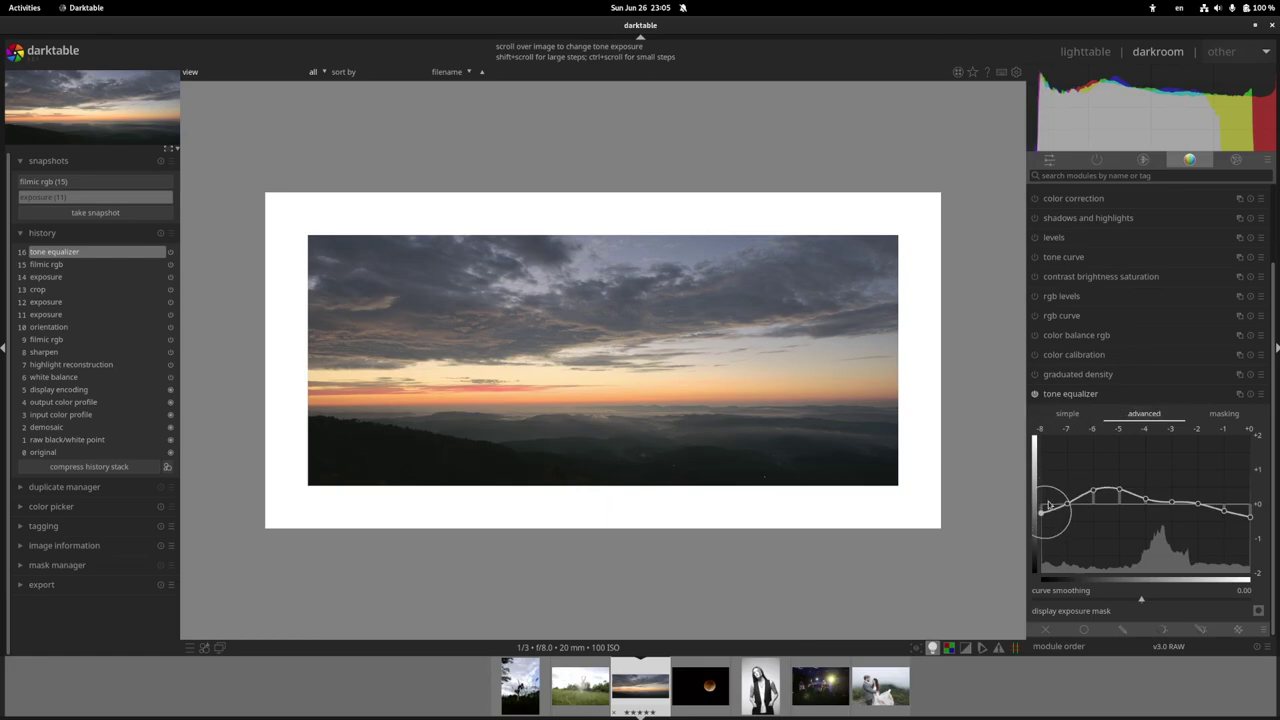
# Lower the white balance temperature from 5026 K to about 4686 K.
pyautogui.click(1090, 393)
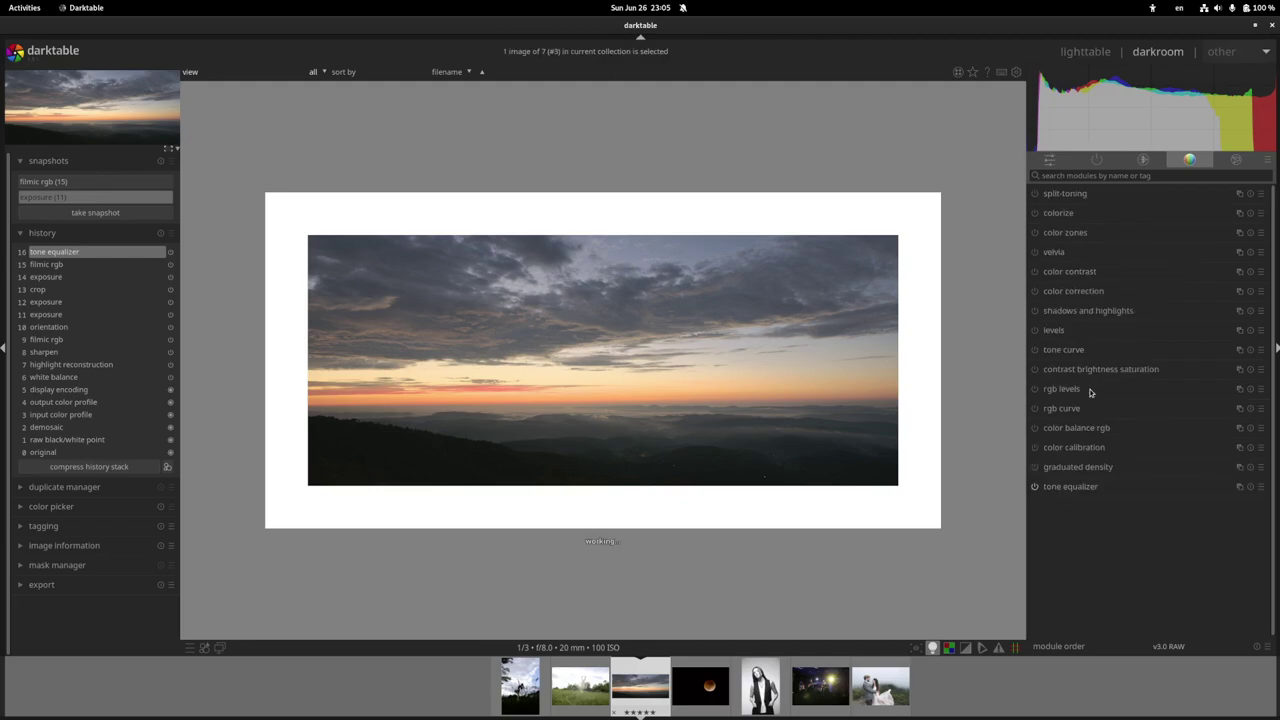
pyautogui.click(1100, 161)
pyautogui.click(1117, 392)
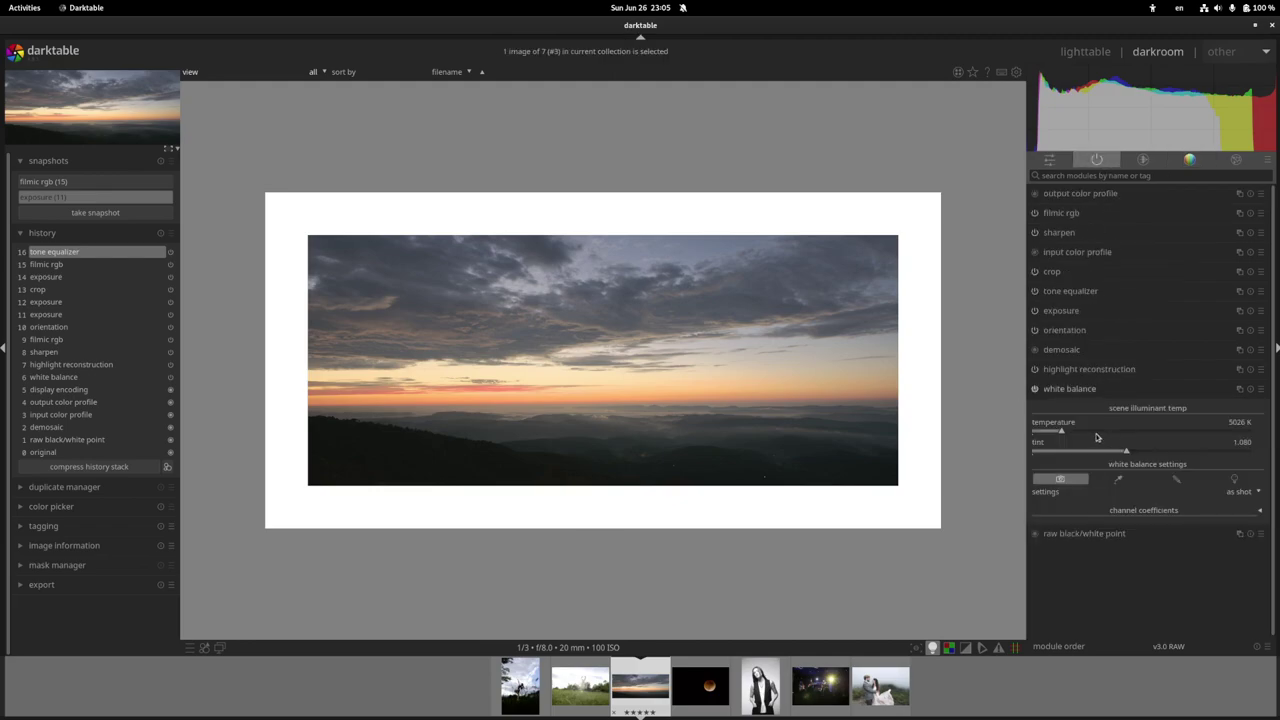
pyautogui.scroll(-3, 1081, 429)
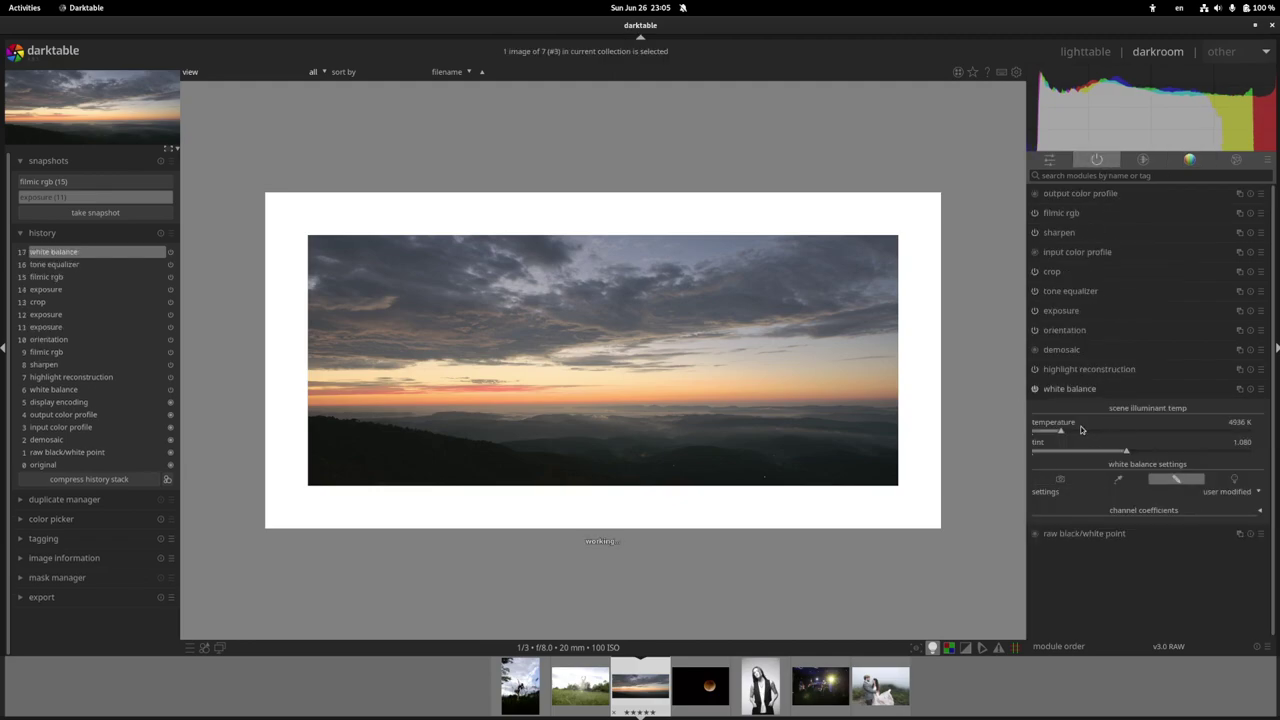
pyautogui.scroll(-6, 1081, 429)
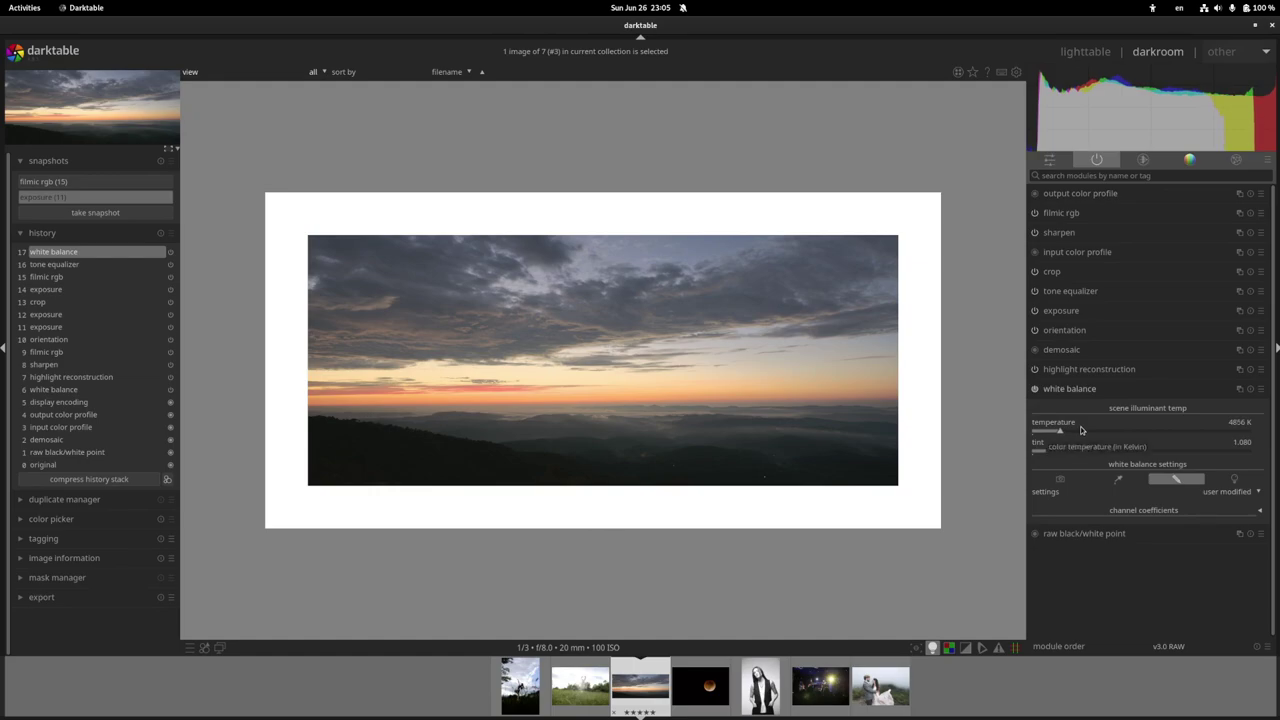
pyautogui.scroll(-10, 1081, 429)
pyautogui.scroll(-1, 1081, 429)
pyautogui.click(1156, 392)
# Compare the tone equalizer on and off, leaving it enabled and collapsed.
pyautogui.click(1198, 164)
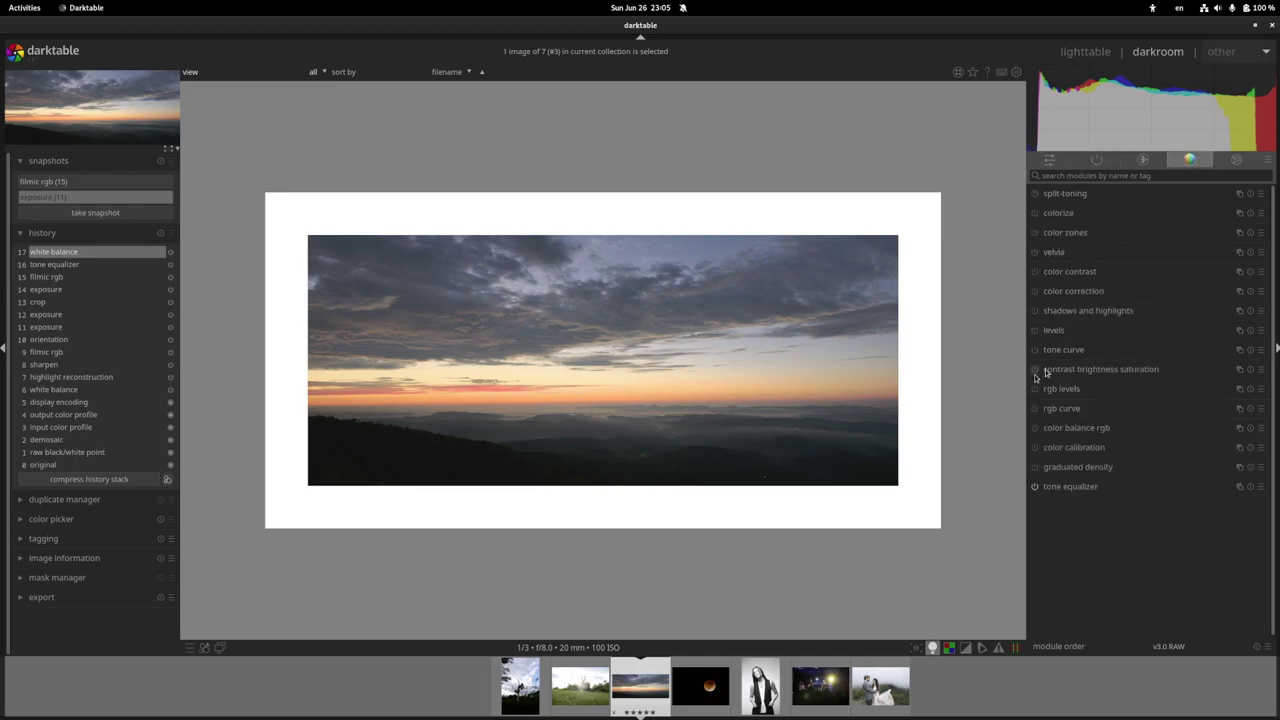
pyautogui.scroll(3, 545, 400)
pyautogui.scroll(-3, 552, 404)
pyautogui.click(1120, 487)
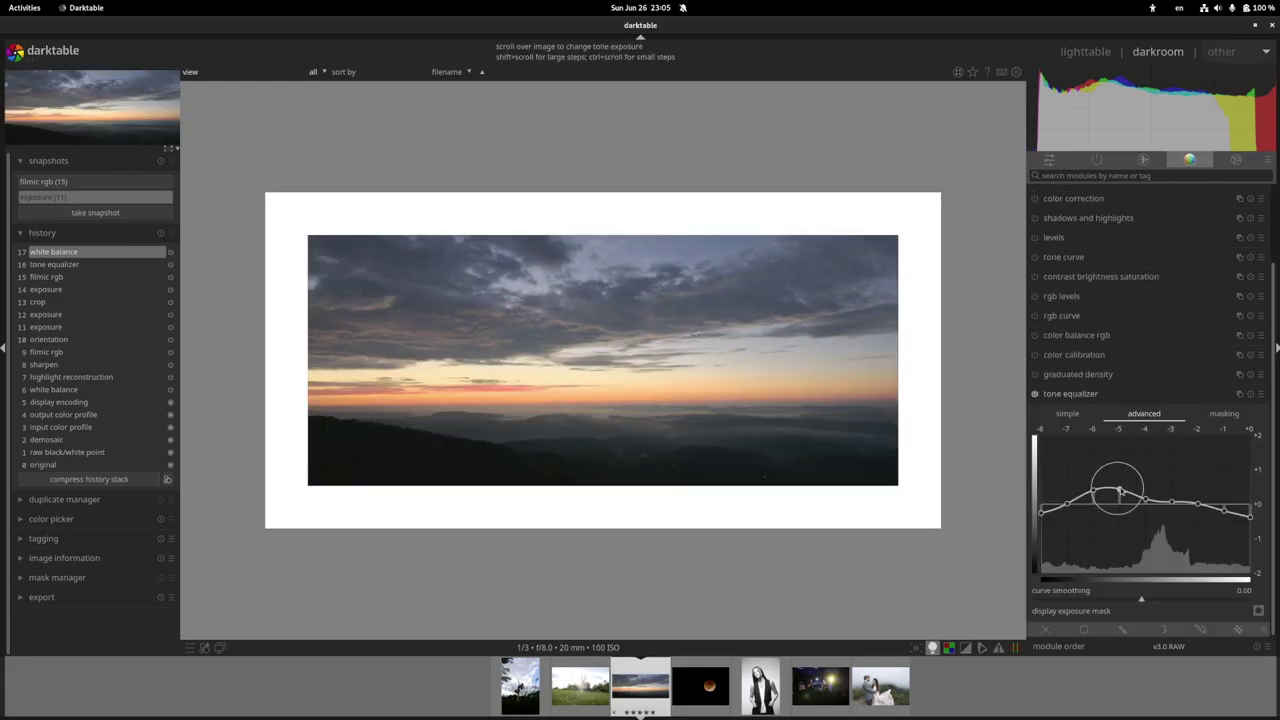
pyautogui.click(1036, 394)
pyautogui.click(1036, 394)
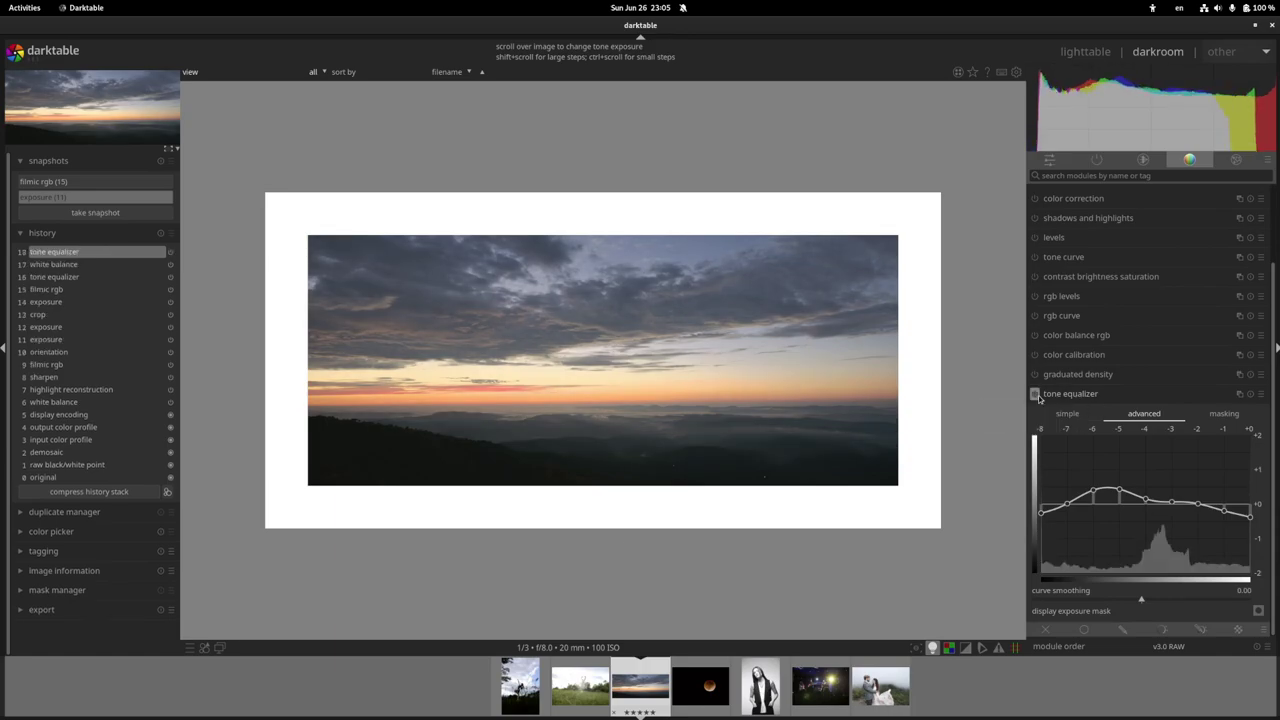
pyautogui.click(1088, 395)
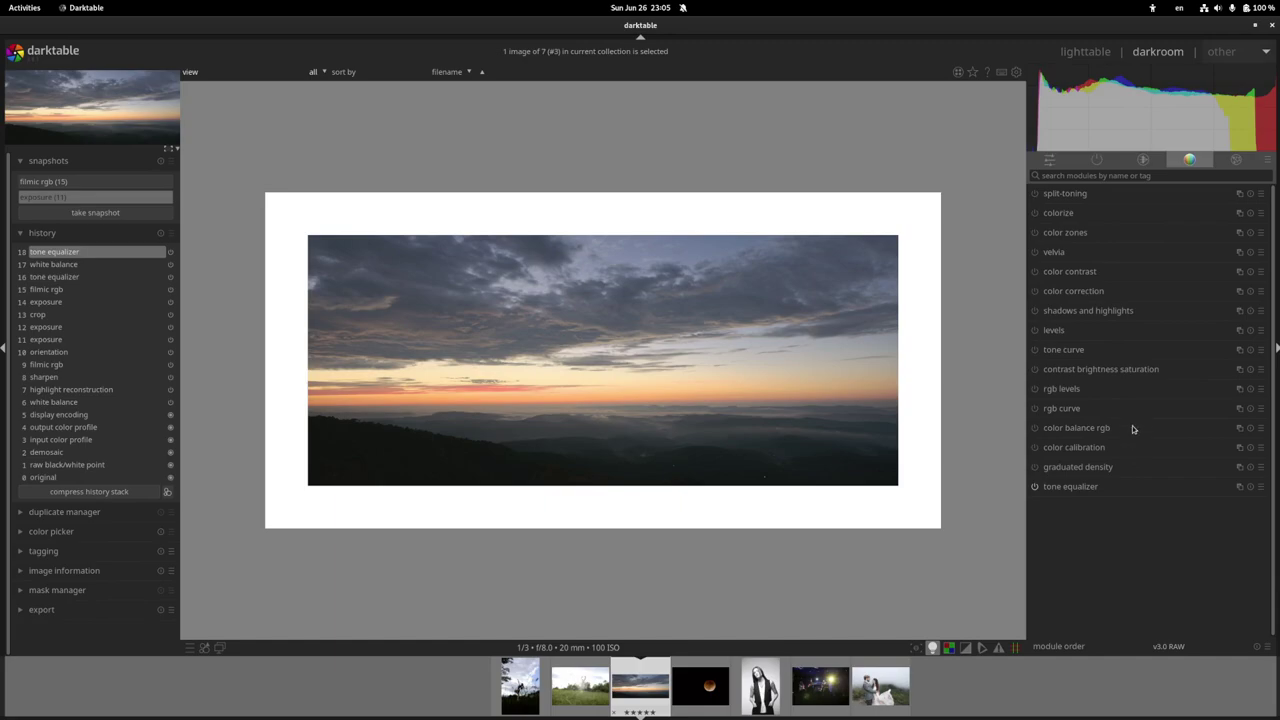
# Turn off the ISO 12646 assessment frame and try color balance rgb global chroma, resetting it to zero.
pyautogui.click(932, 647)
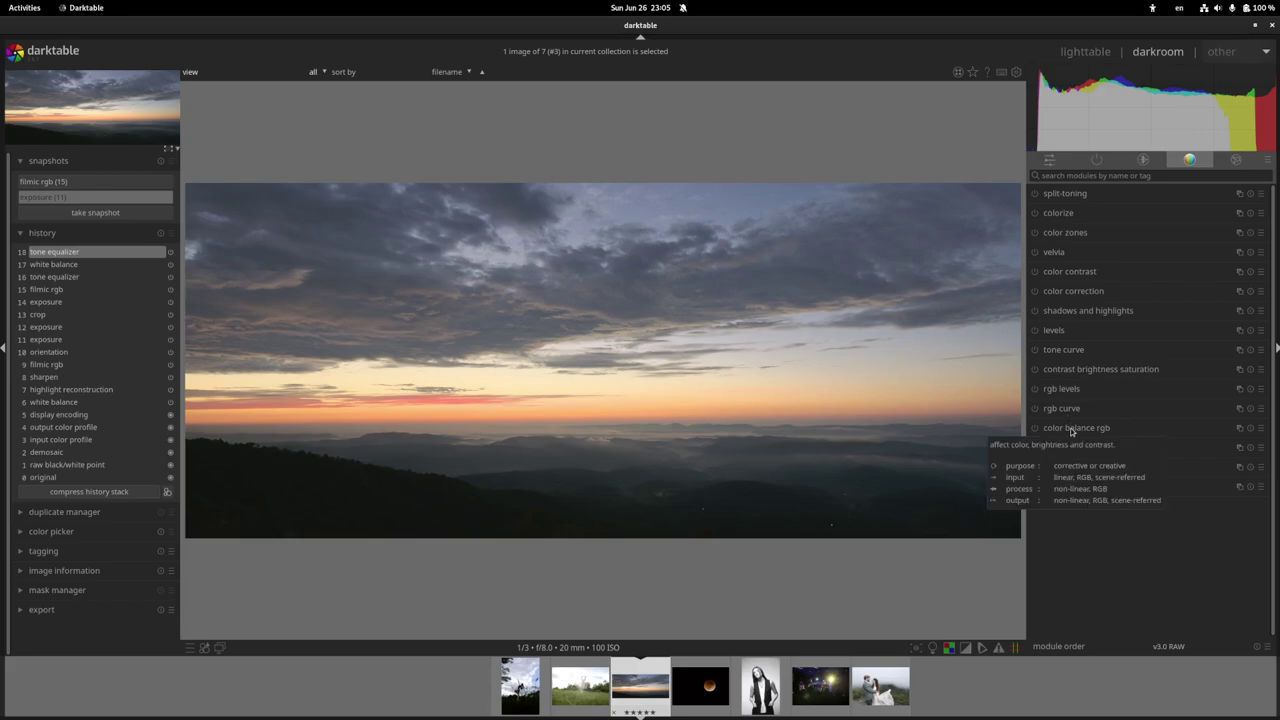
pyautogui.click(1072, 431)
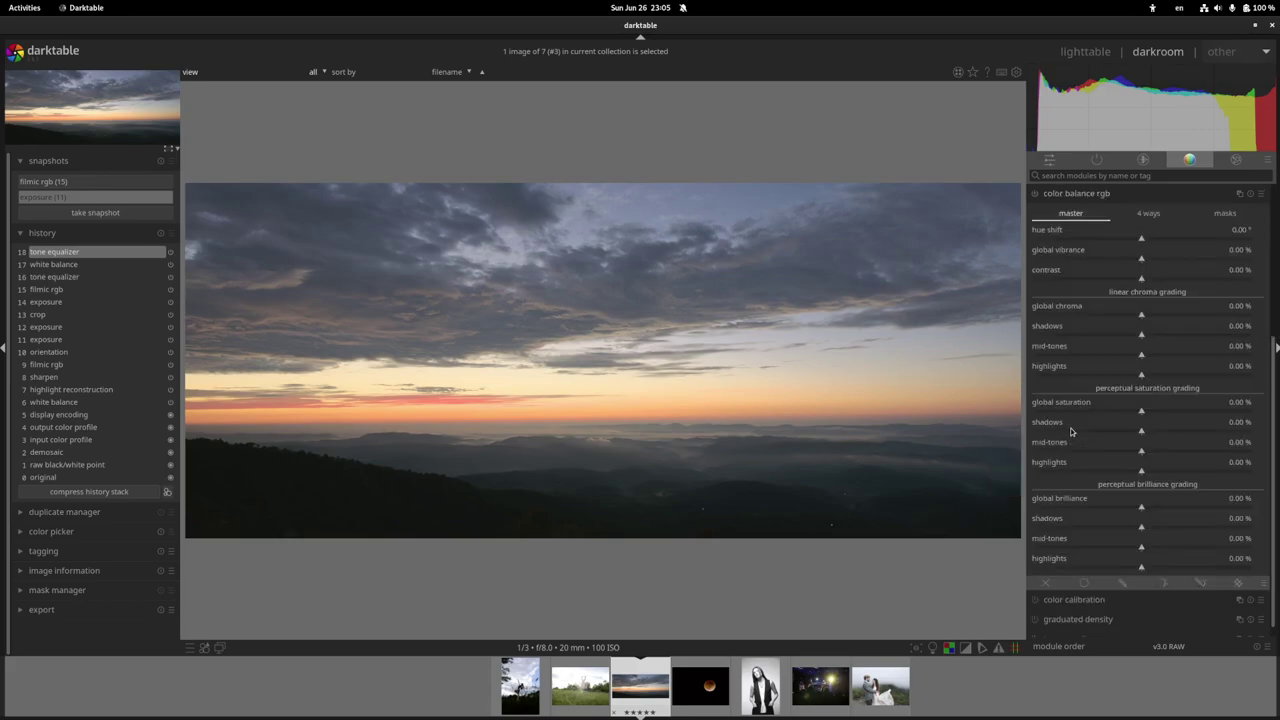
pyautogui.click(1148, 315)
pyautogui.moveTo(1152, 315); pyautogui.dragTo(1146, 315)
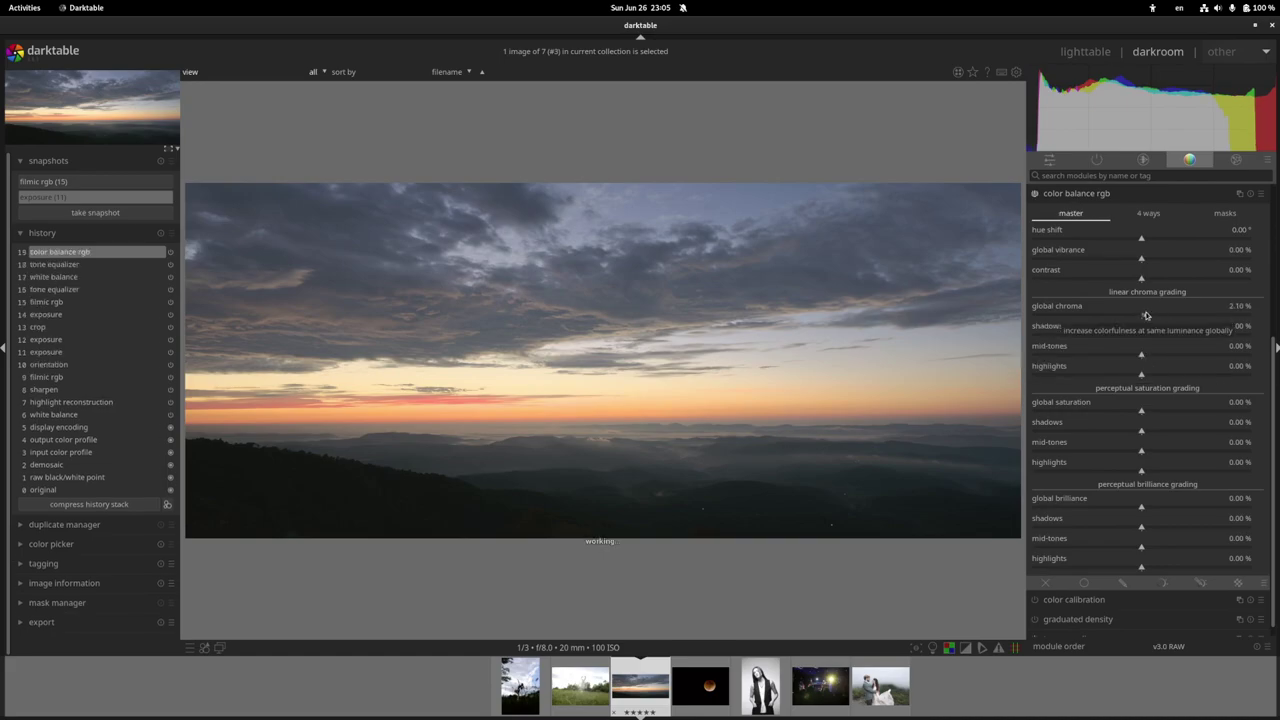
pyautogui.doubleClick(1148, 315)
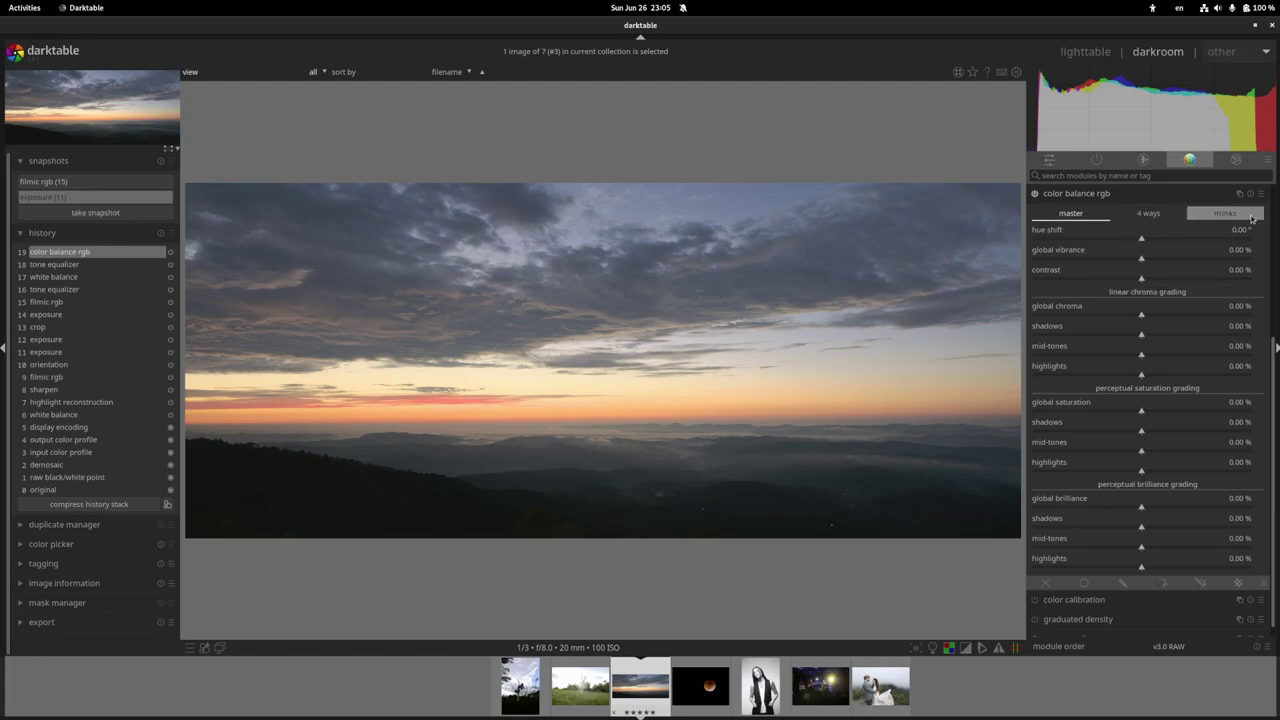
pyautogui.click(1215, 193)
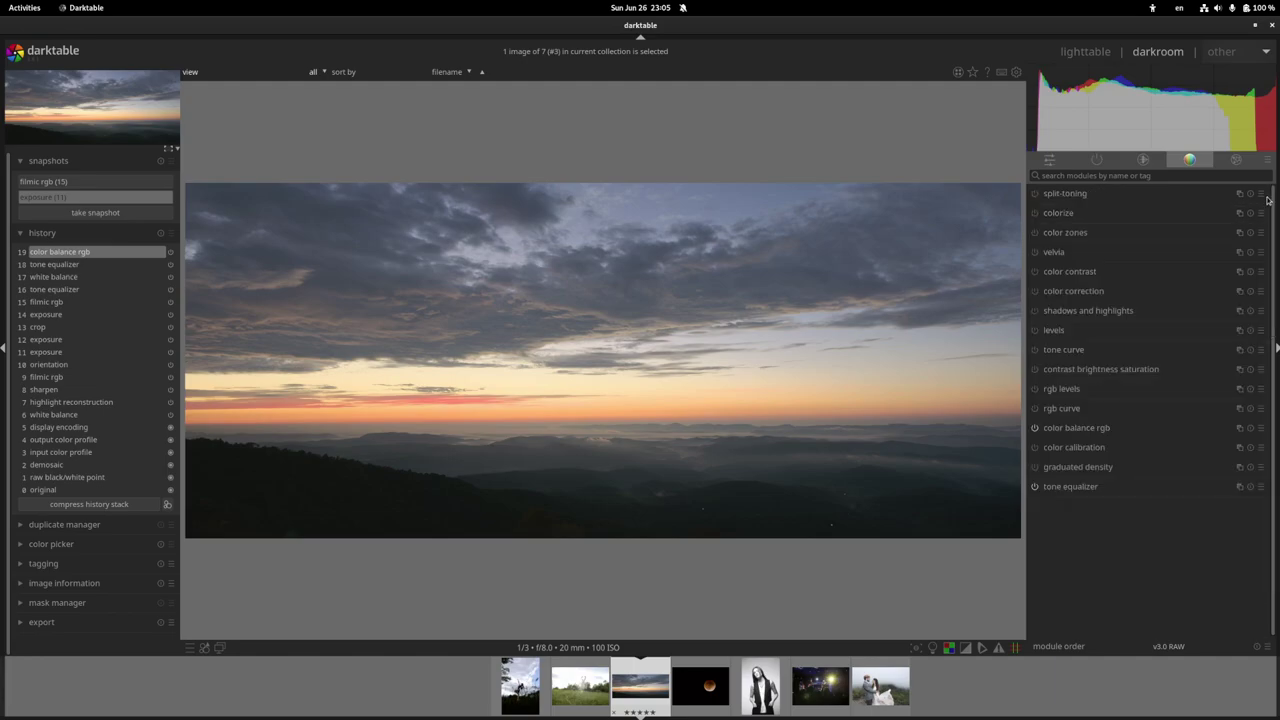
# Apply the 'add basic colorfulness' preset, then set highlights saturation -3.83% and shadows 0.93%.
pyautogui.click(1153, 428)
pyautogui.click(1261, 193)
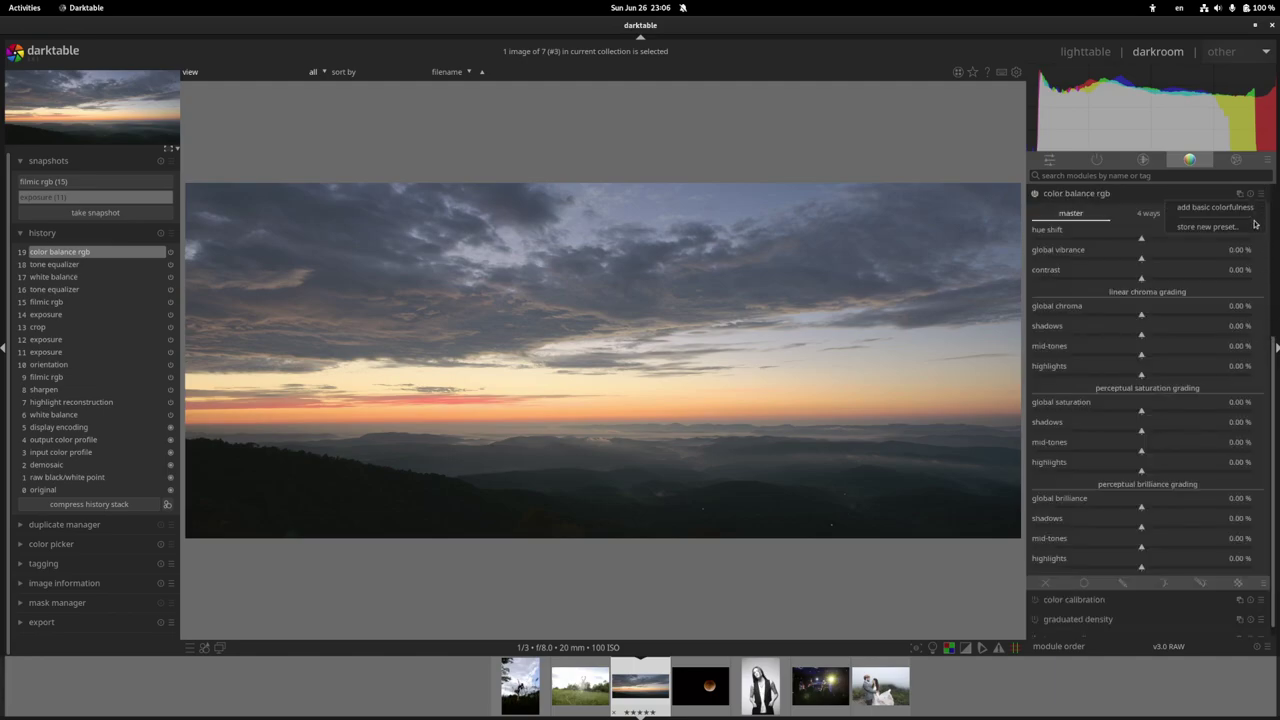
pyautogui.click(1214, 207)
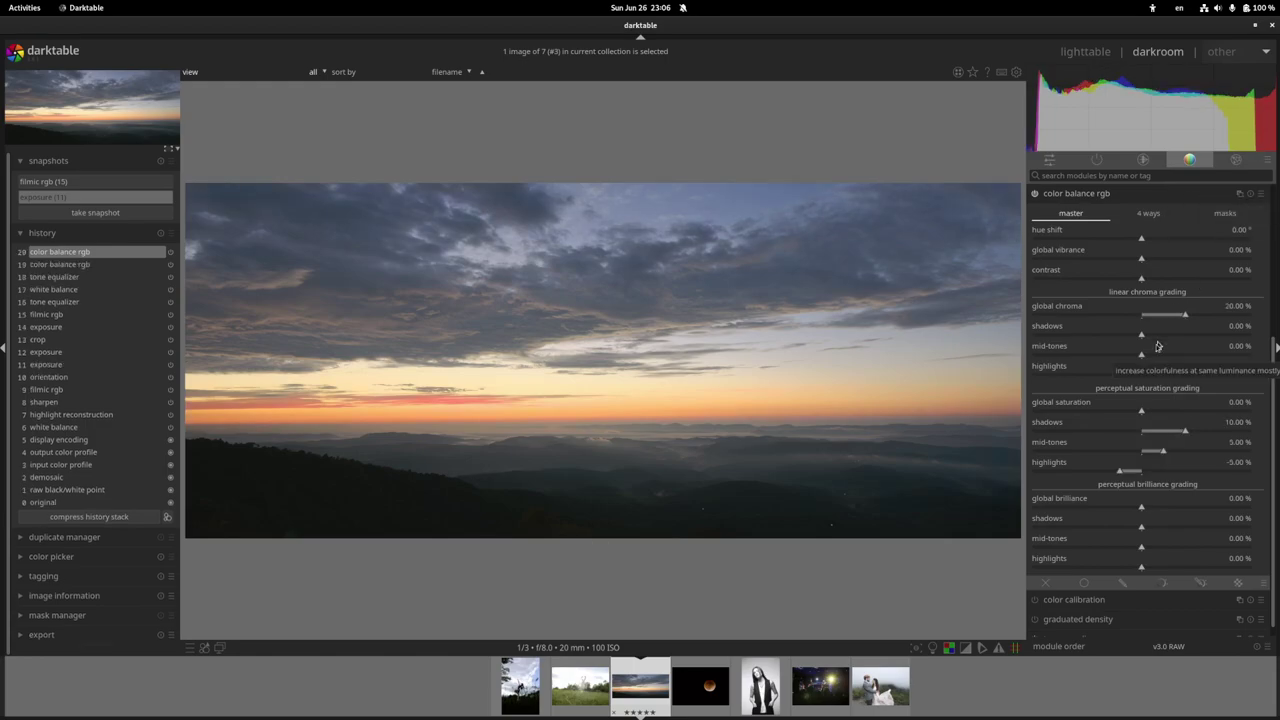
pyautogui.click(1125, 469)
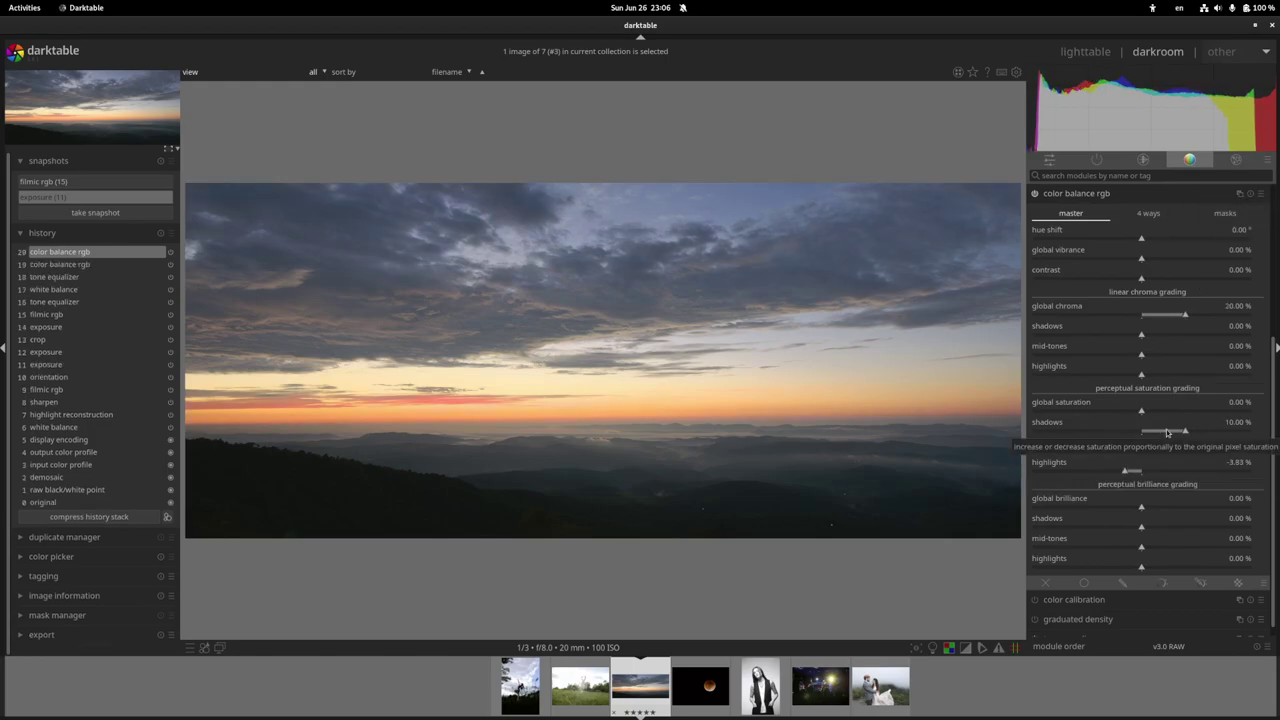
pyautogui.moveTo(1166, 429); pyautogui.dragTo(1151, 432)
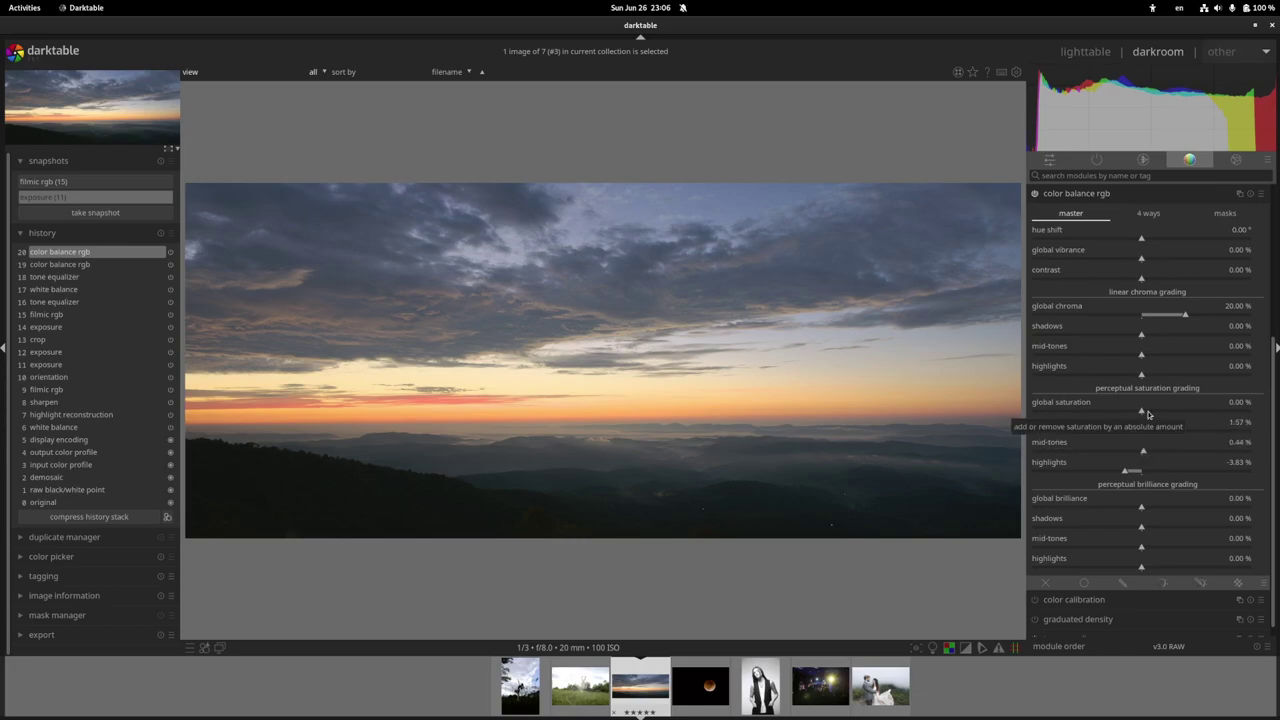
pyautogui.click(1146, 432)
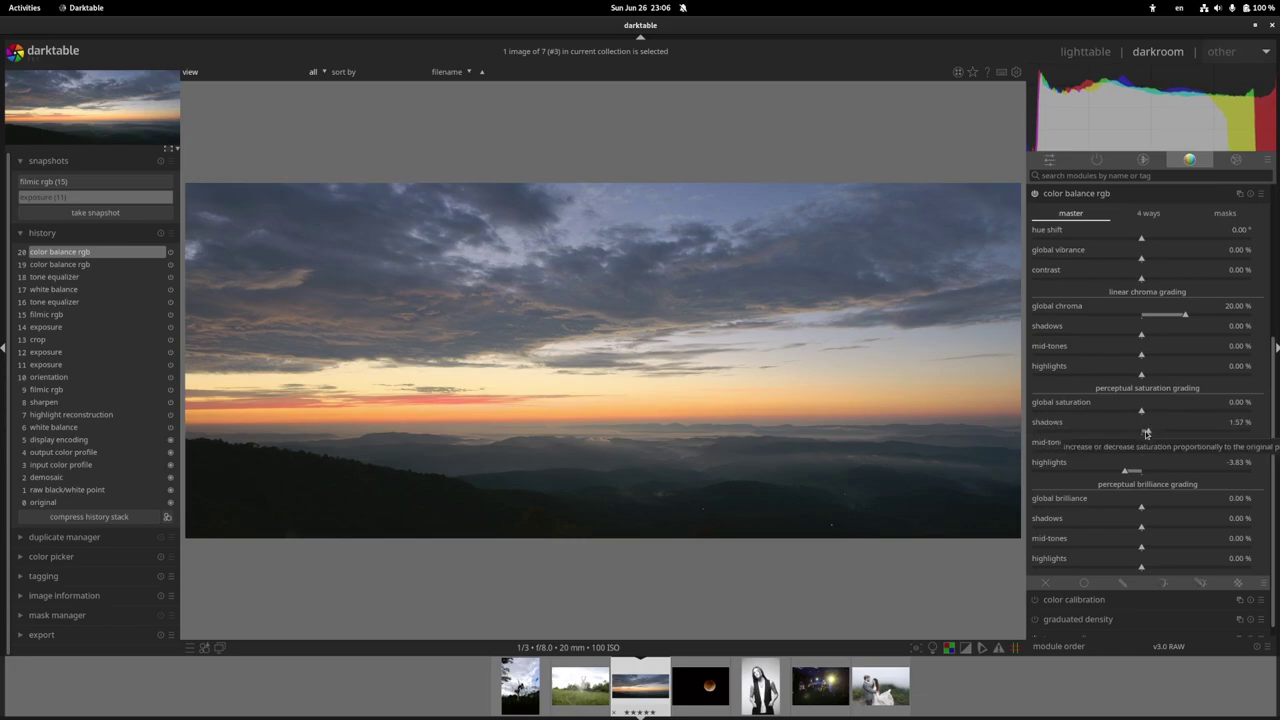
# Set filmic rgb's look tab mid-tones saturation to 1.00%.
pyautogui.click(1097, 160)
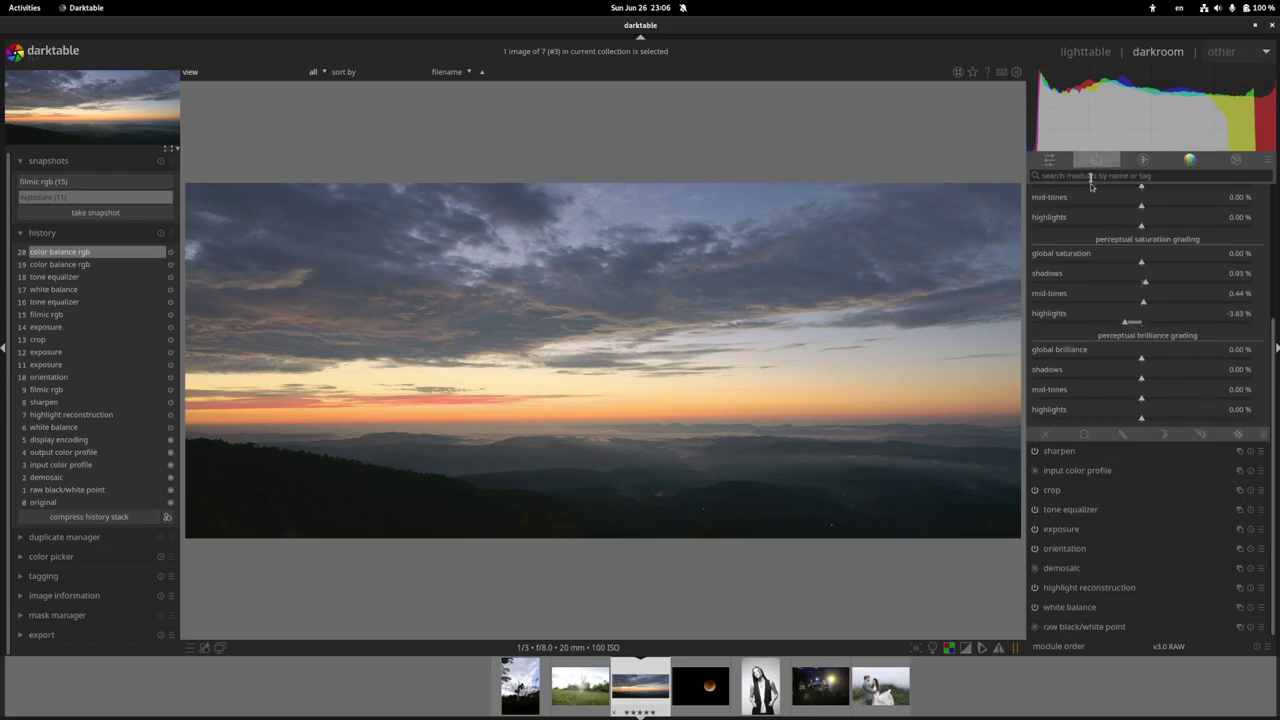
pyautogui.scroll(5, 1272, 247)
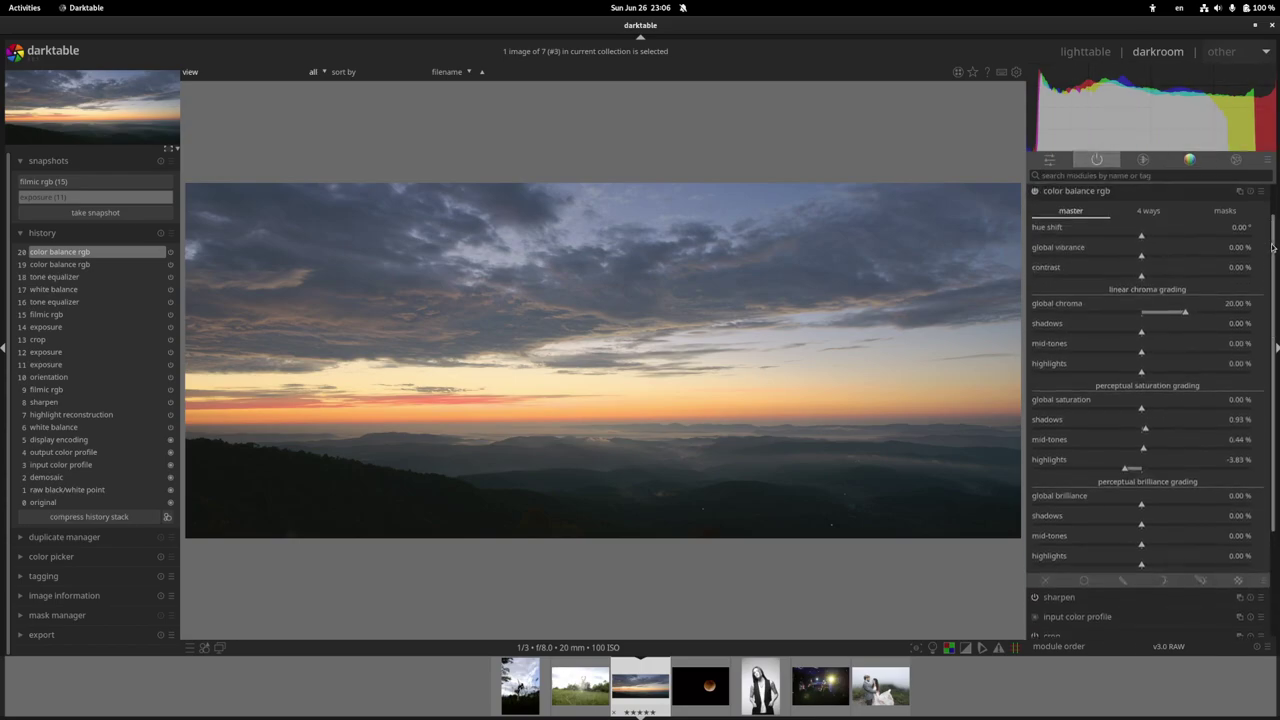
pyautogui.click(1148, 201)
pyautogui.click(1060, 213)
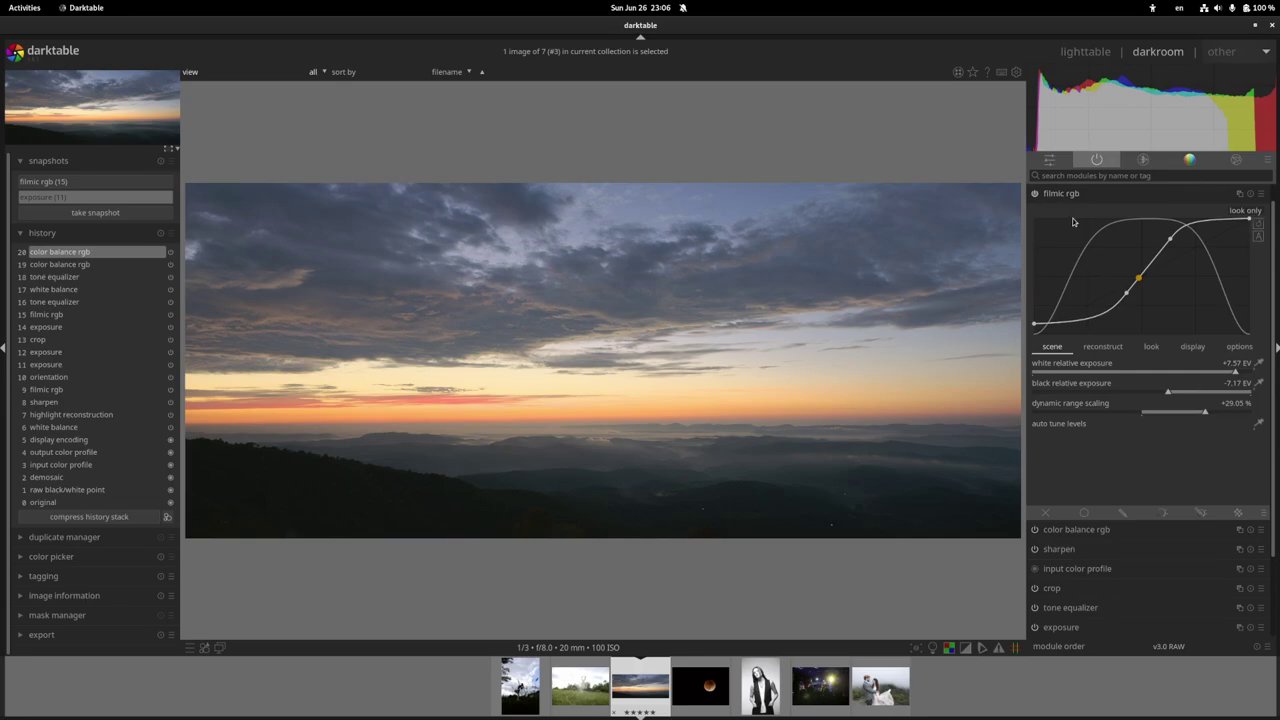
pyautogui.click(1151, 346)
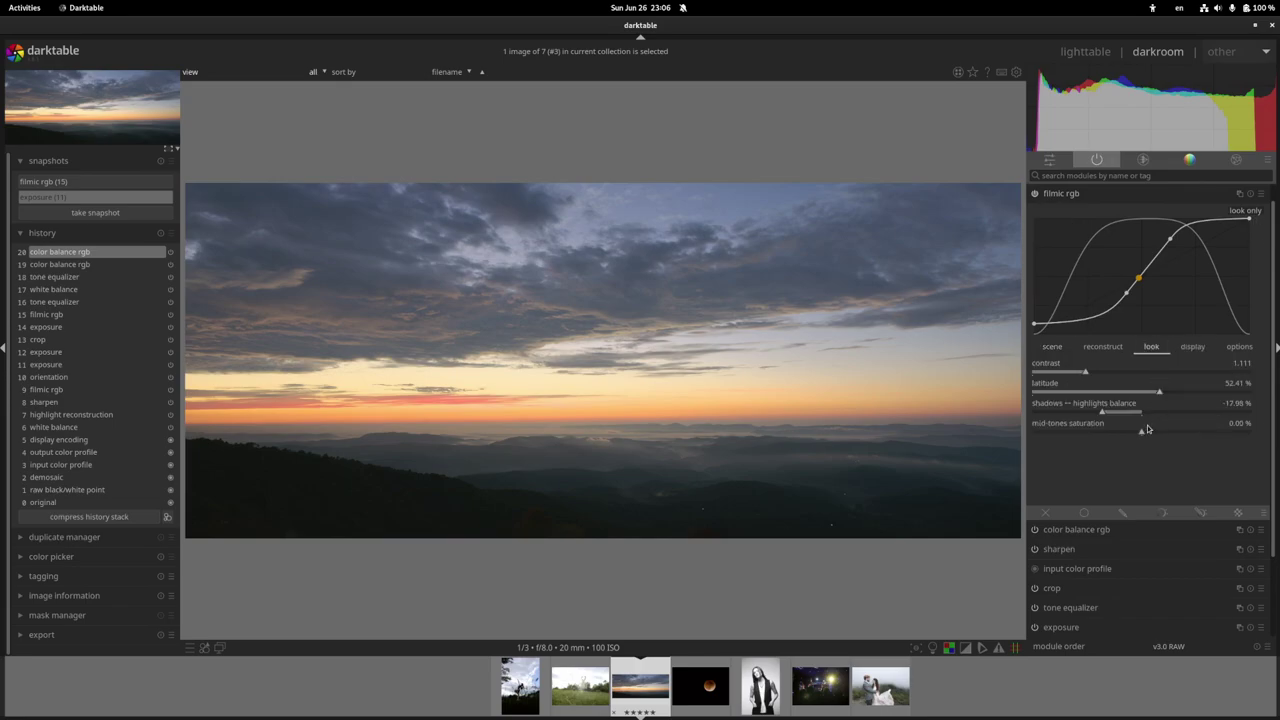
pyautogui.click(1147, 430)
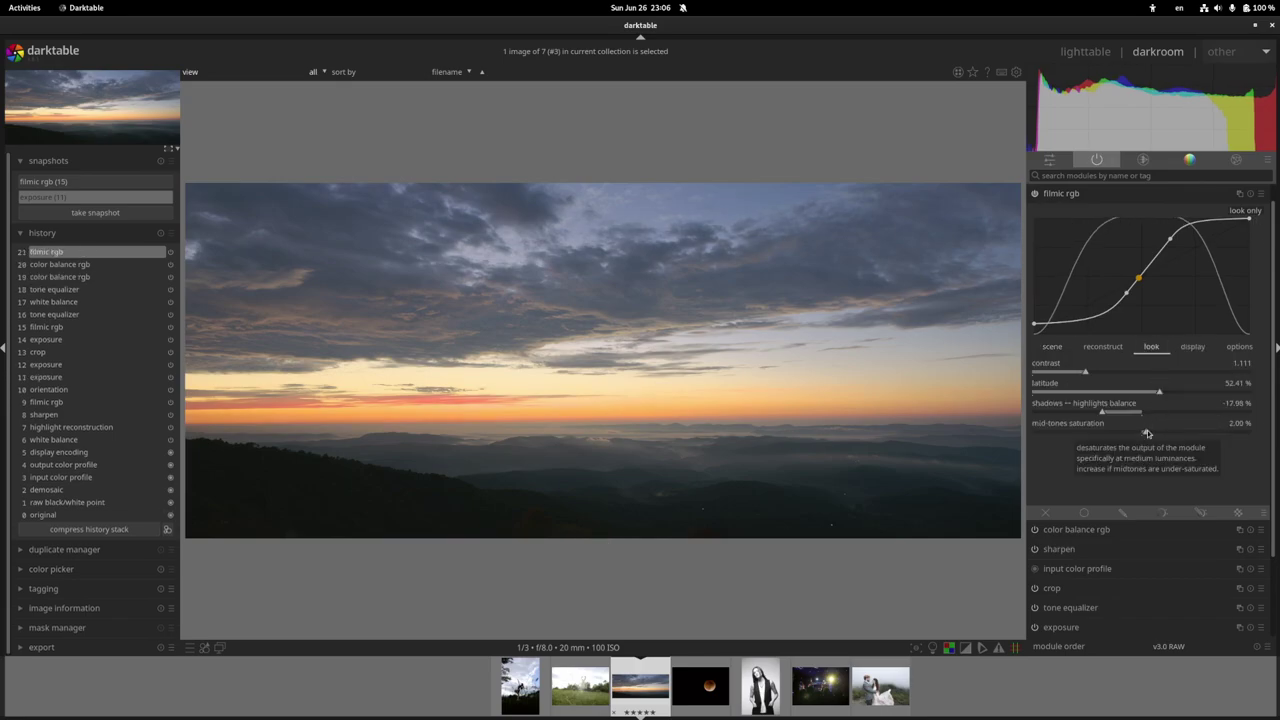
pyautogui.scroll(1, 1147, 432)
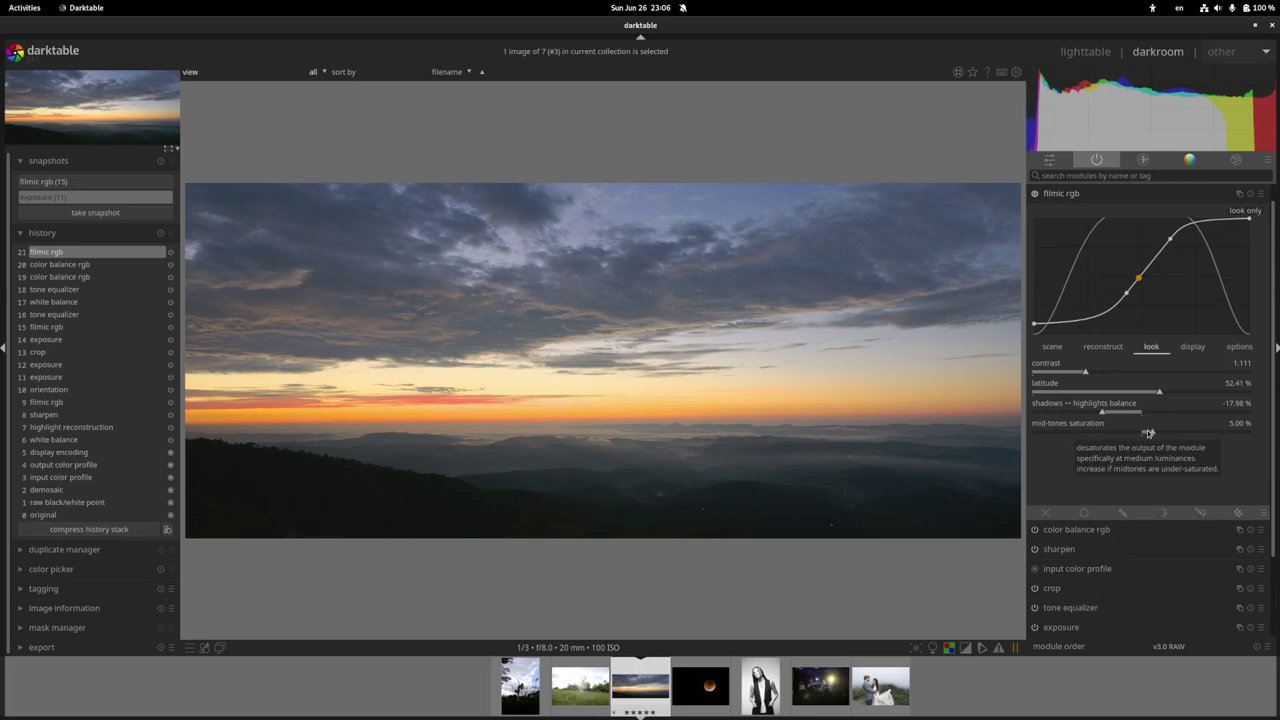
pyautogui.scroll(-3, 1147, 432)
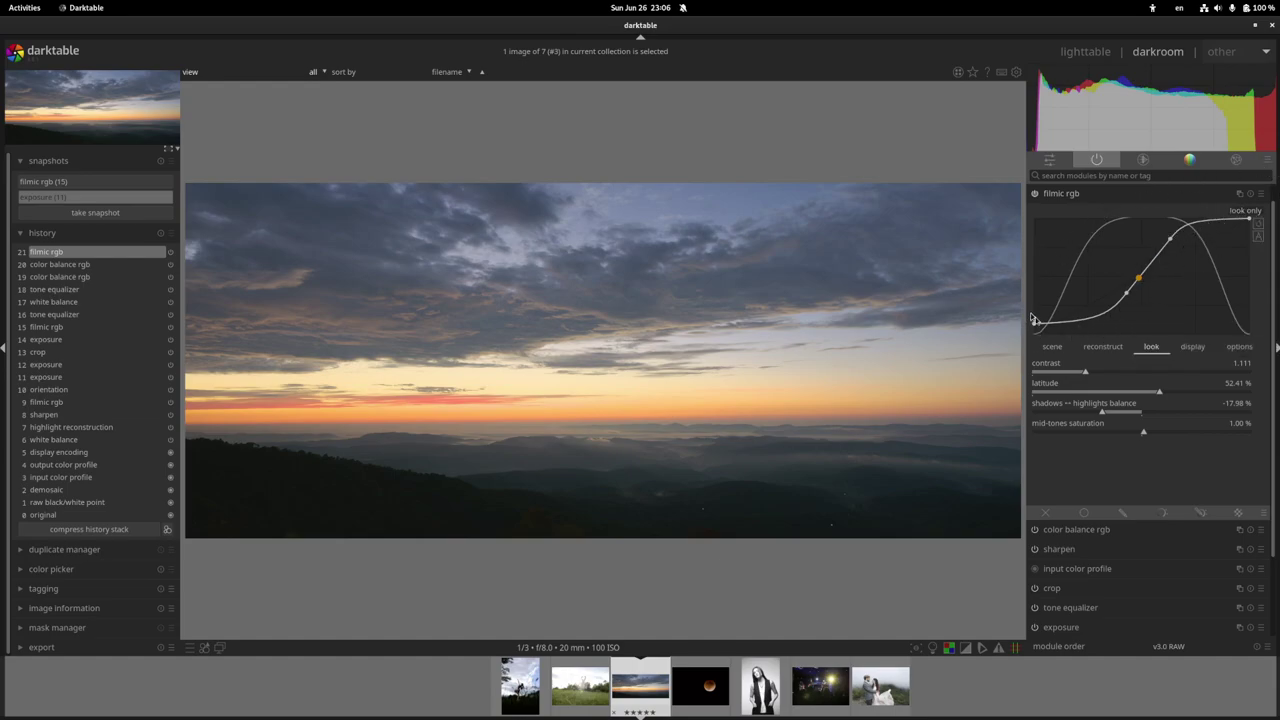
# Show display axes on the filmic graph and raise black relative exposure to -6.97 EV.
pyautogui.click(1257, 228)
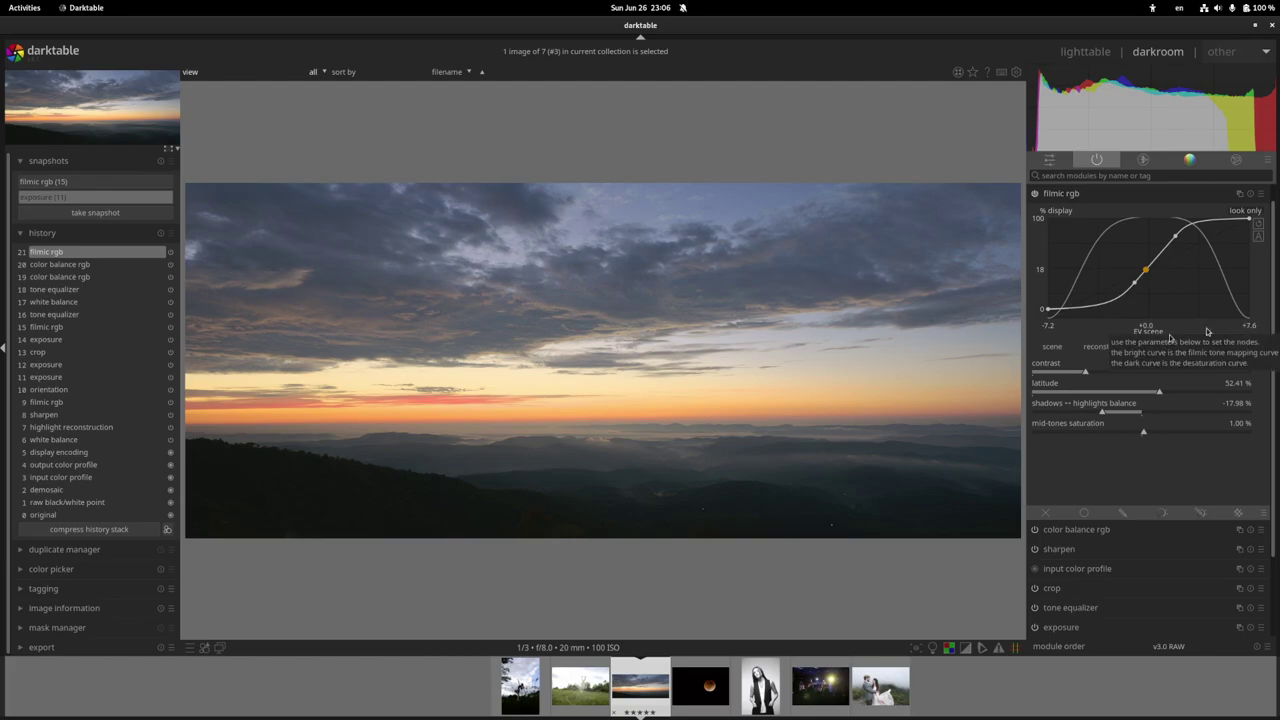
pyautogui.click(1241, 323)
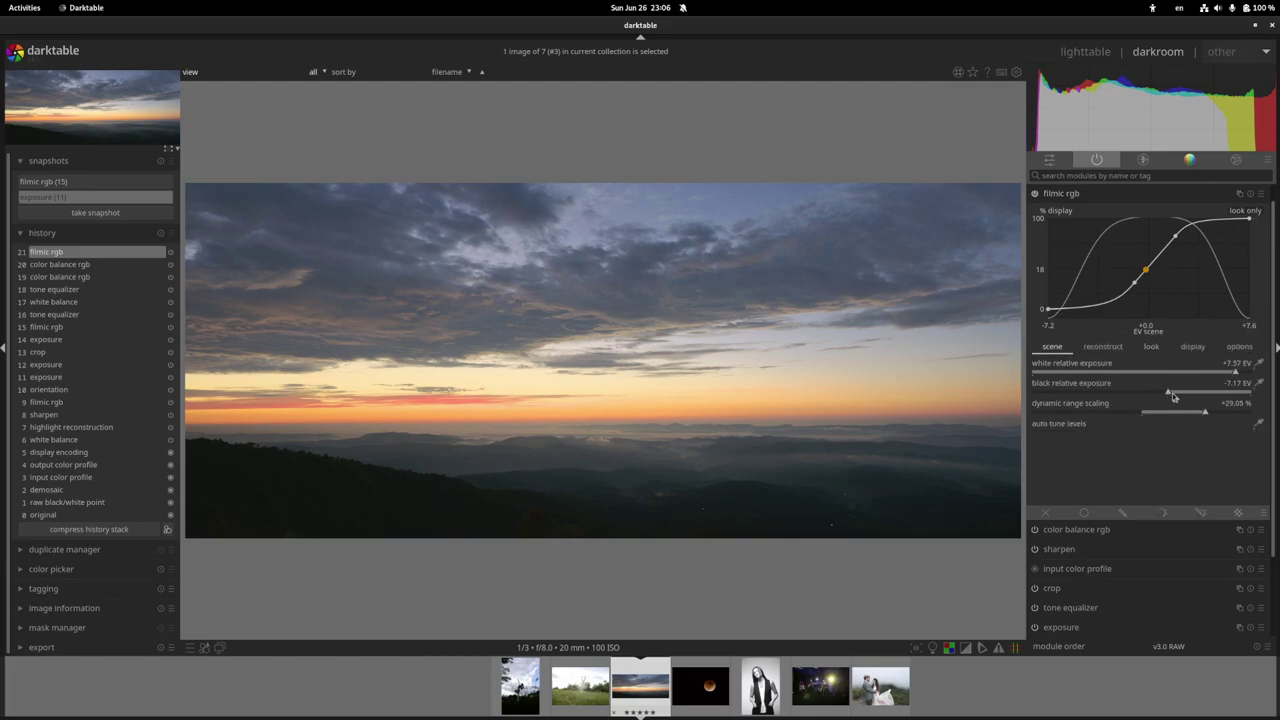
pyautogui.scroll(2, 1170, 387)
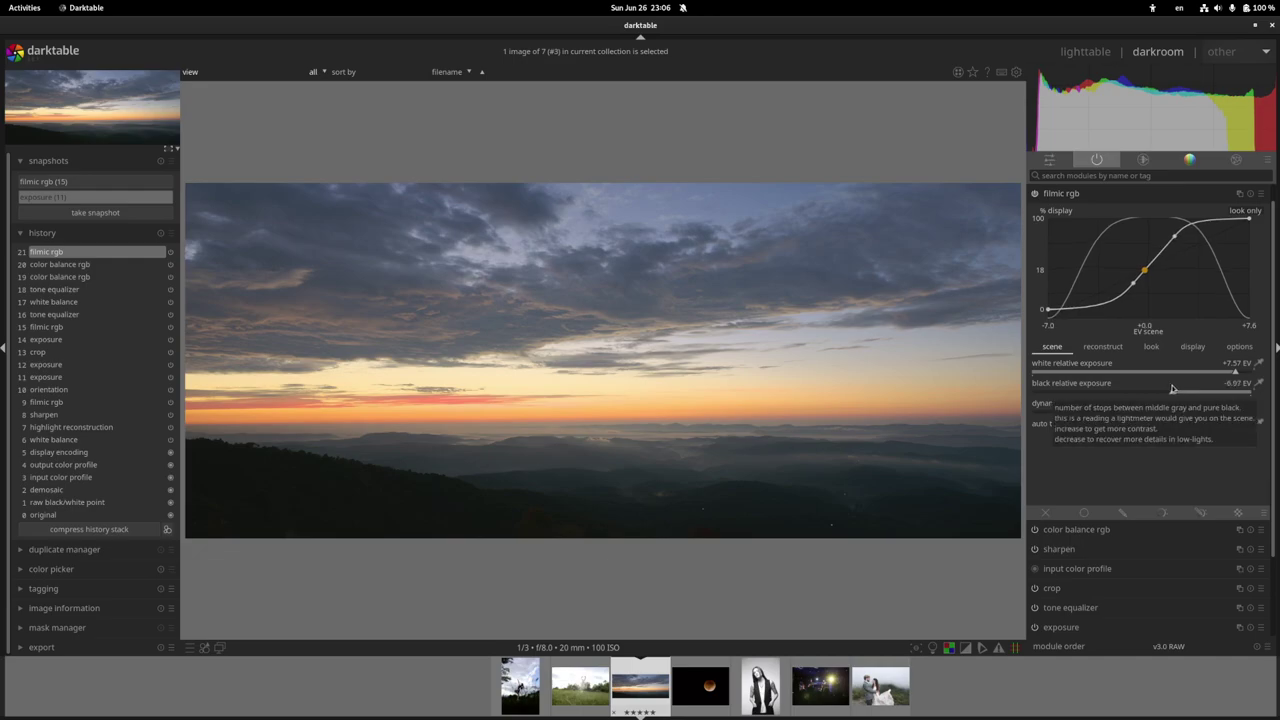
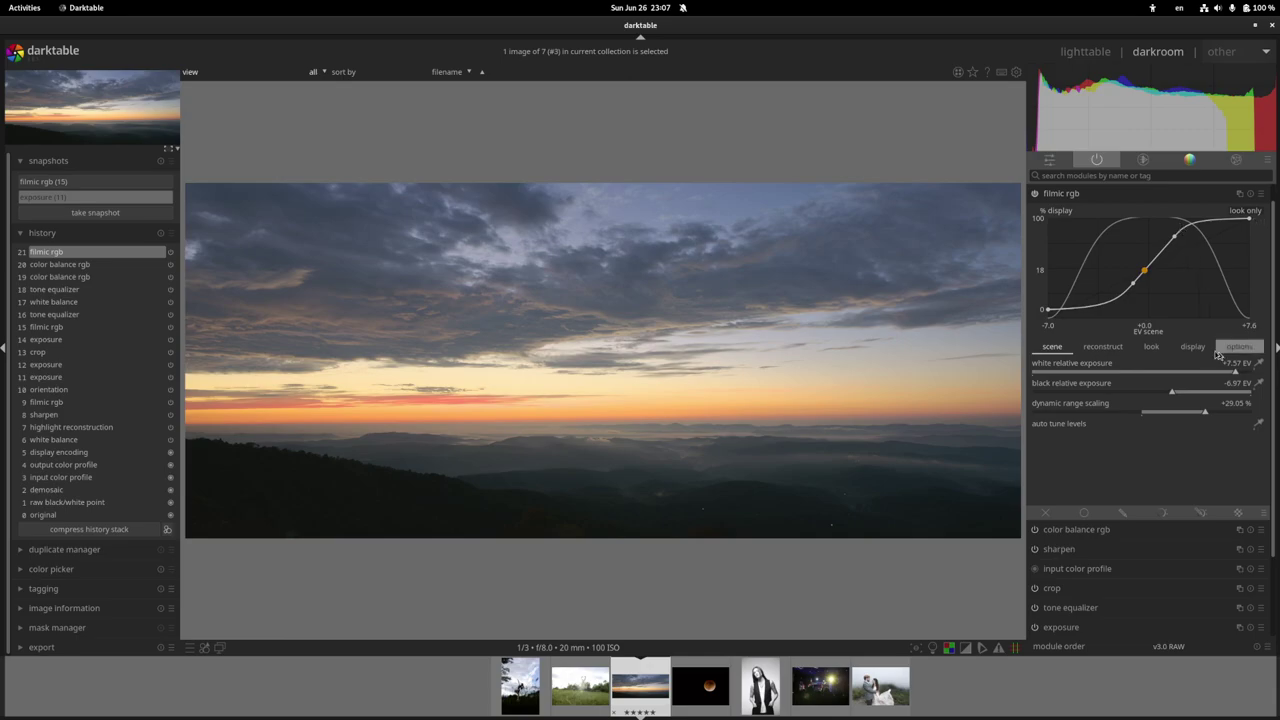
# Try a higher target black luminance on filmic rgb's display tab, then undo it.
pyautogui.click(1193, 346)
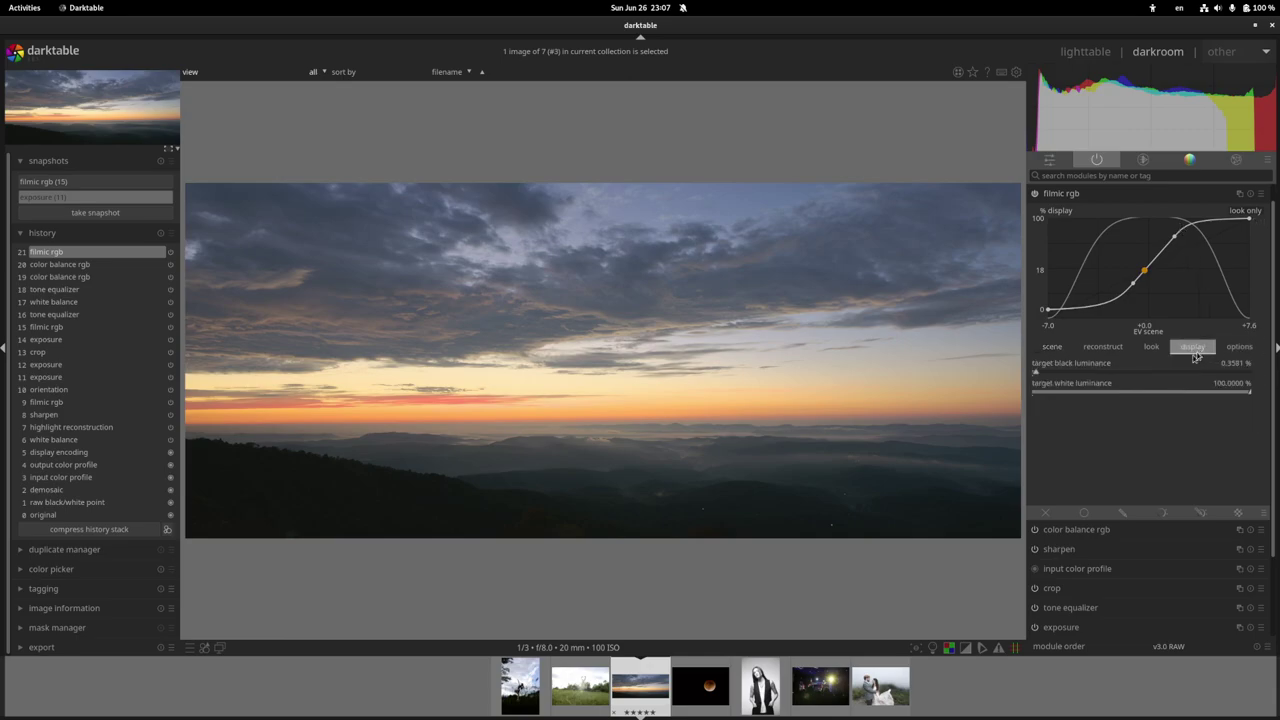
pyautogui.click(1108, 372)
pyautogui.click(1138, 358)
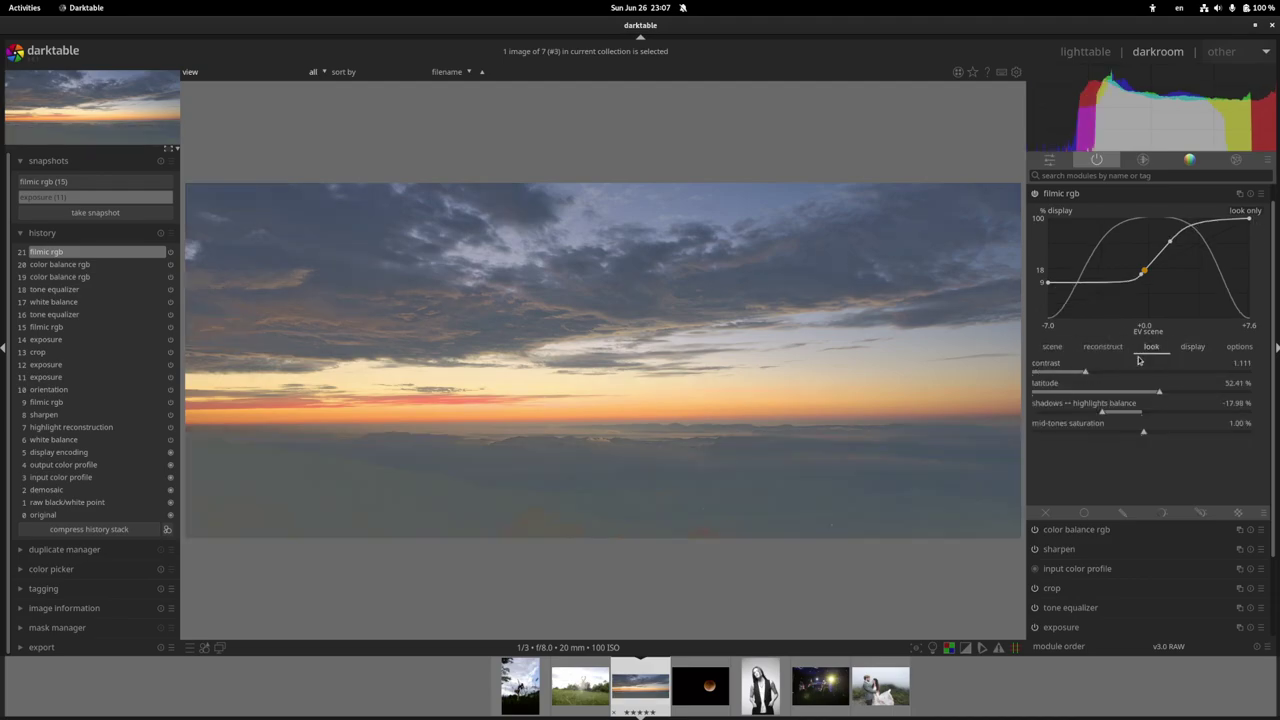
pyautogui.hotkey('ctrl', 'z')
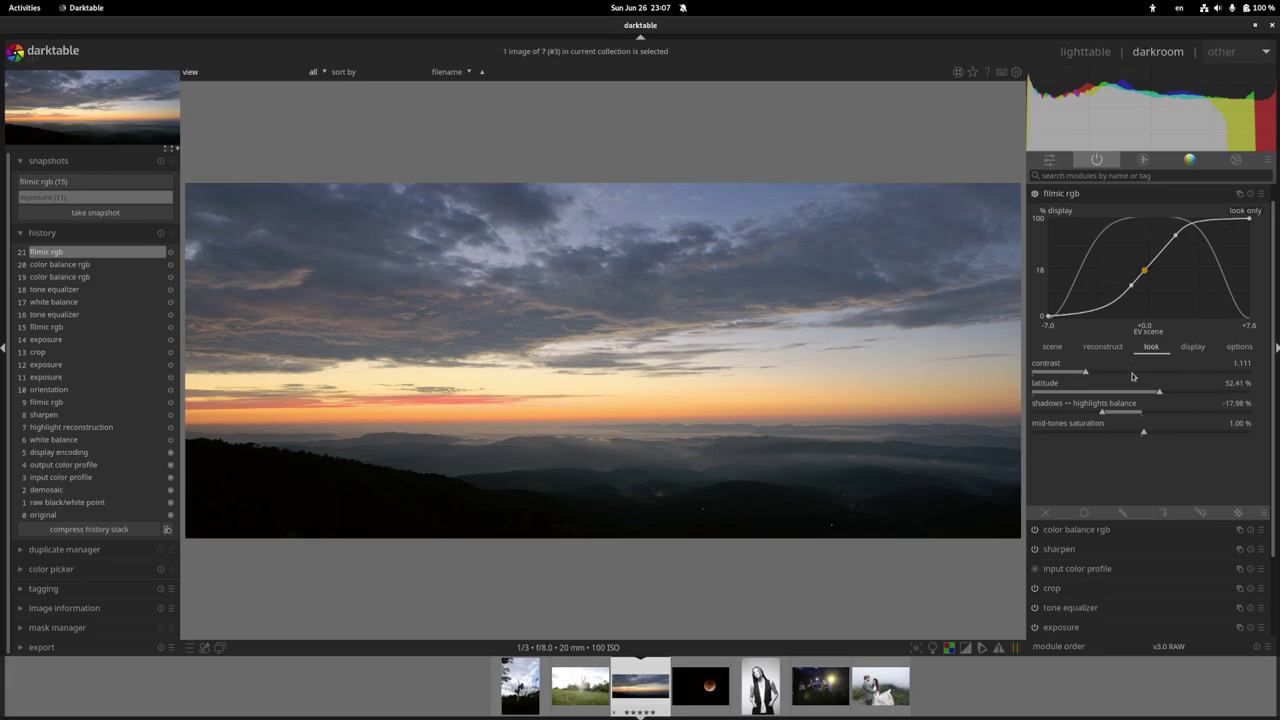
# Set filmic look contrast to 1.053 and balance to -10.99%, and reset mid-tones saturation to default.
pyautogui.moveTo(1104, 408); pyautogui.dragTo(1136, 432)
pyautogui.click(1081, 370)
pyautogui.click(1140, 432)
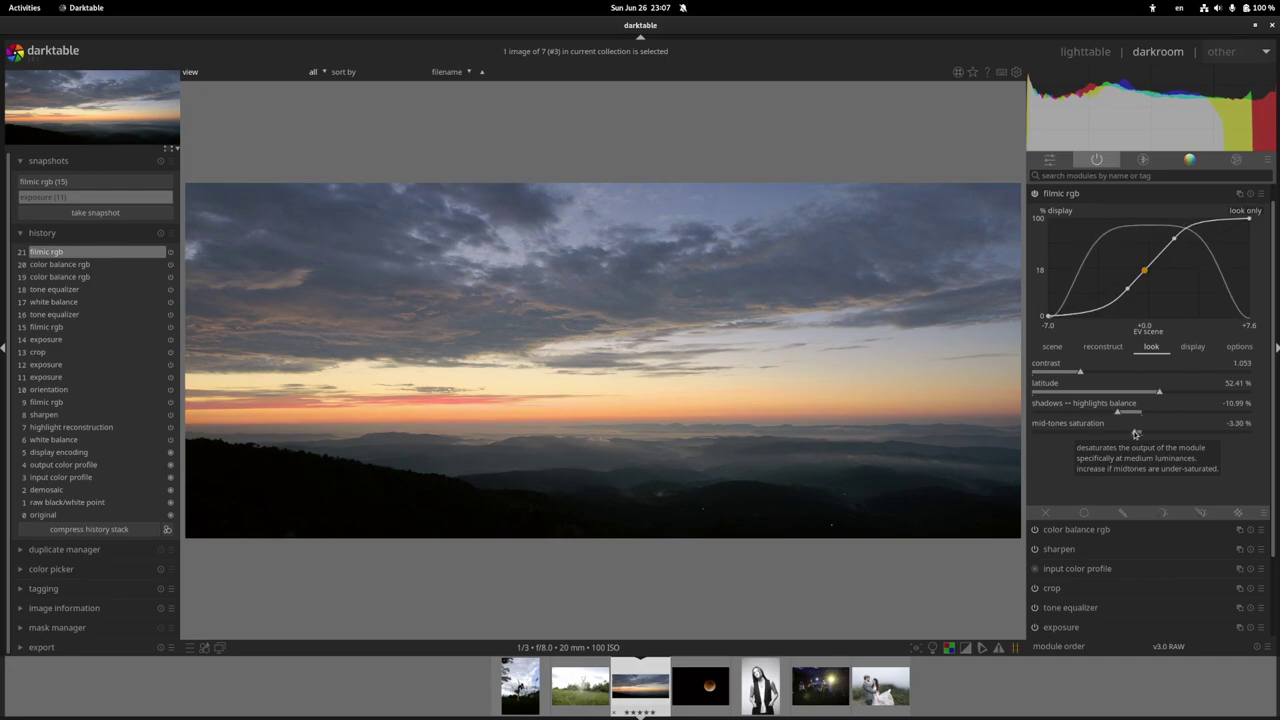
pyautogui.doubleClick(1146, 432)
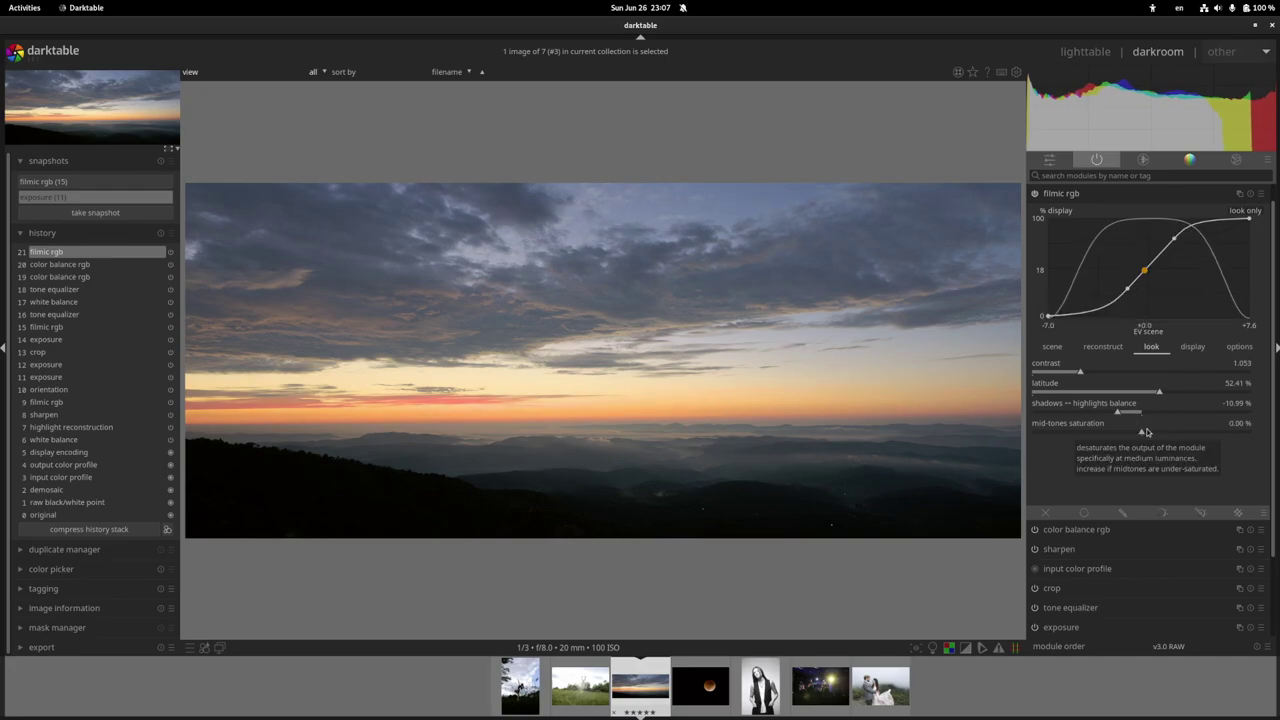
pyautogui.scroll(2, 1146, 430)
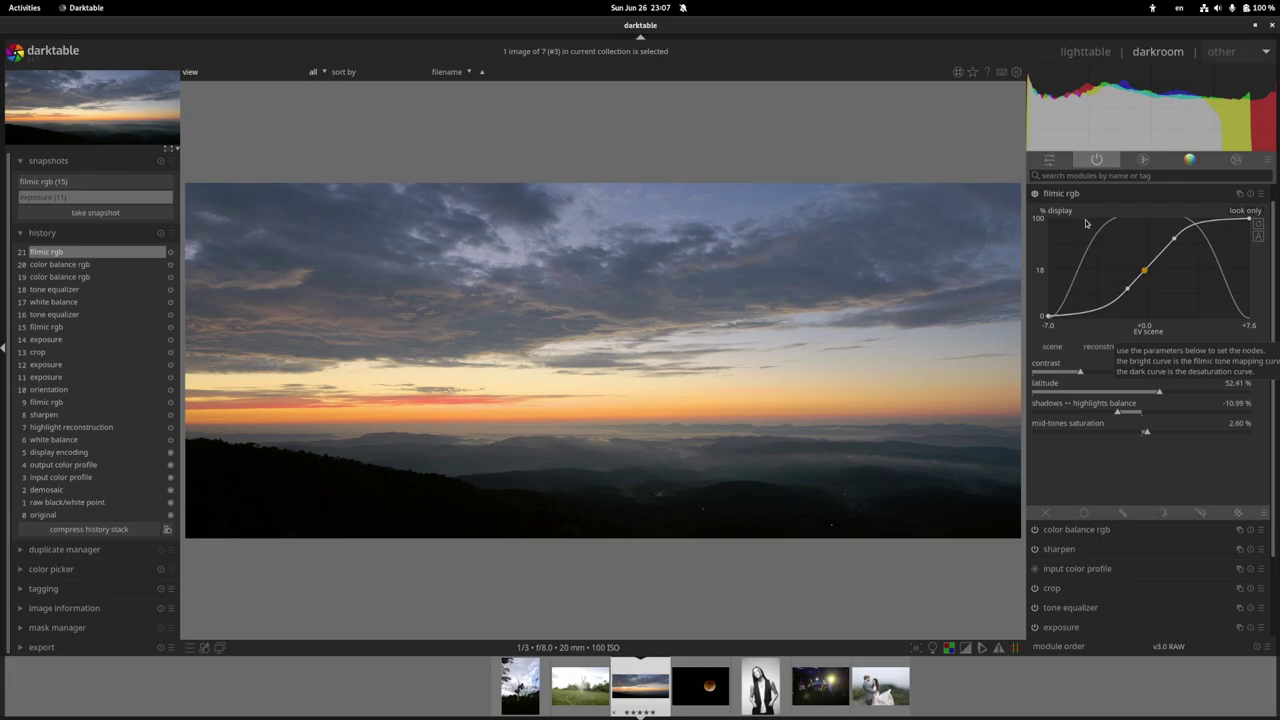
# Cycle the filmic rgb graph to the dynamic range mapping view.
pyautogui.click(1257, 225)
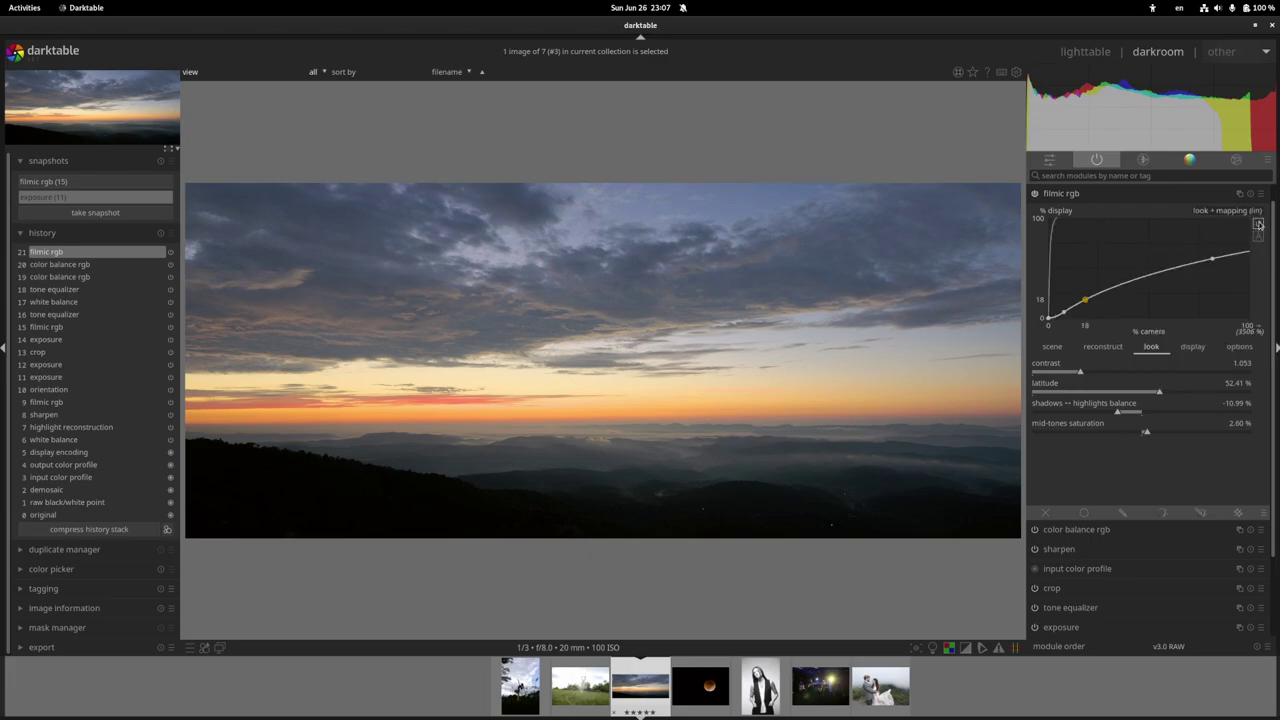
pyautogui.click(1257, 225)
pyautogui.click(1257, 225)
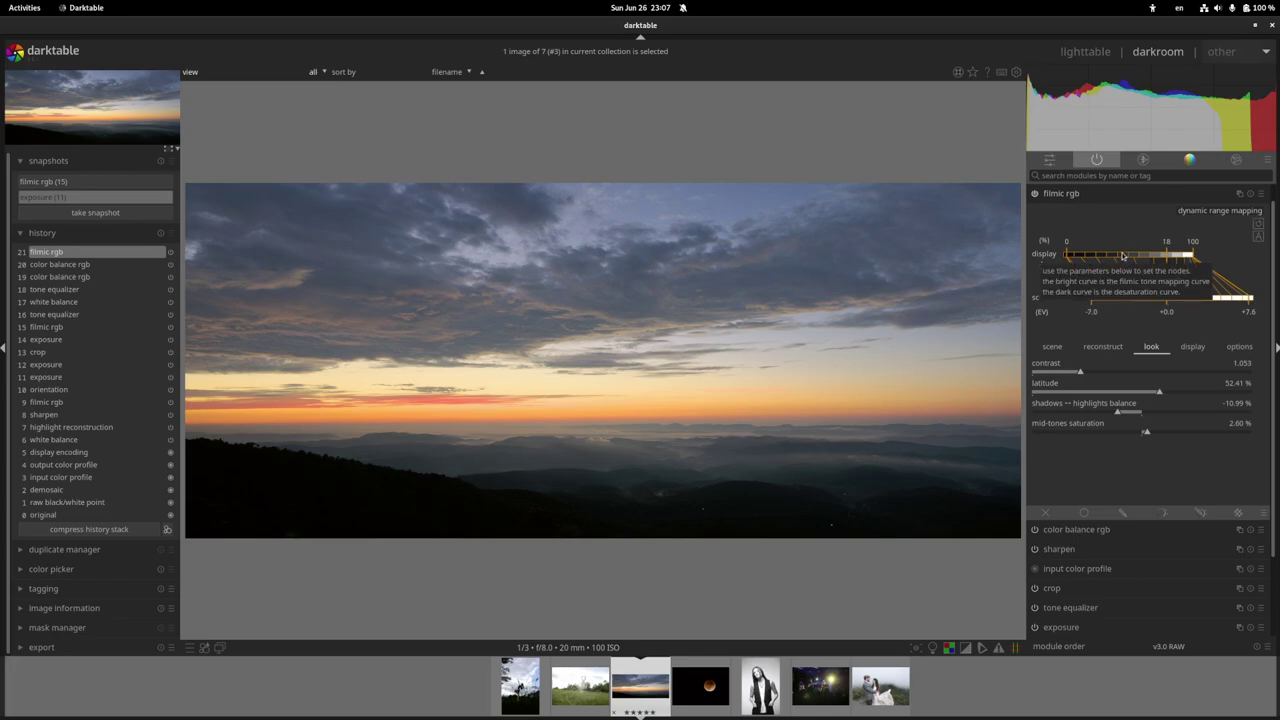
# Set filmic scene black relative exposure to -6.45 EV and white to +7.32 EV.
pyautogui.click(1052, 346)
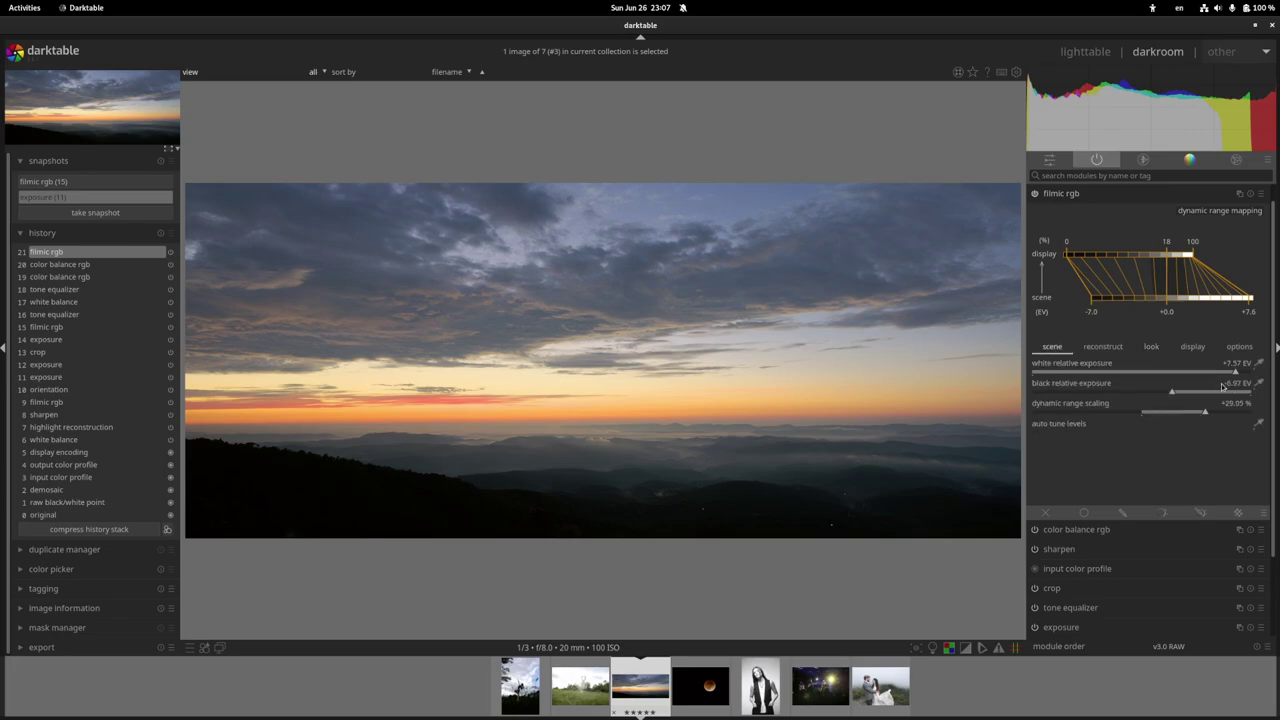
pyautogui.moveTo(1190, 390)
pyautogui.mouseDown()
pyautogui.moveTo(1228, 390)
pyautogui.moveTo(1207, 396)
pyautogui.mouseUp()
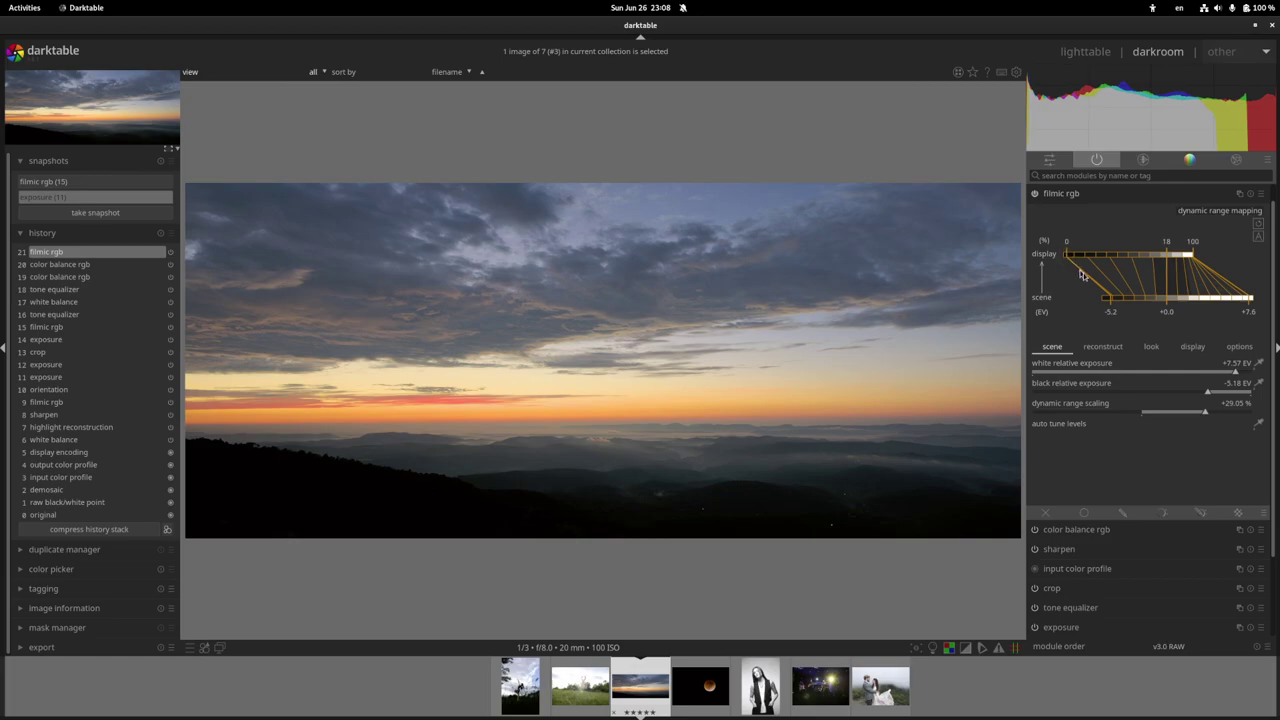
pyautogui.scroll(3, 1235, 396)
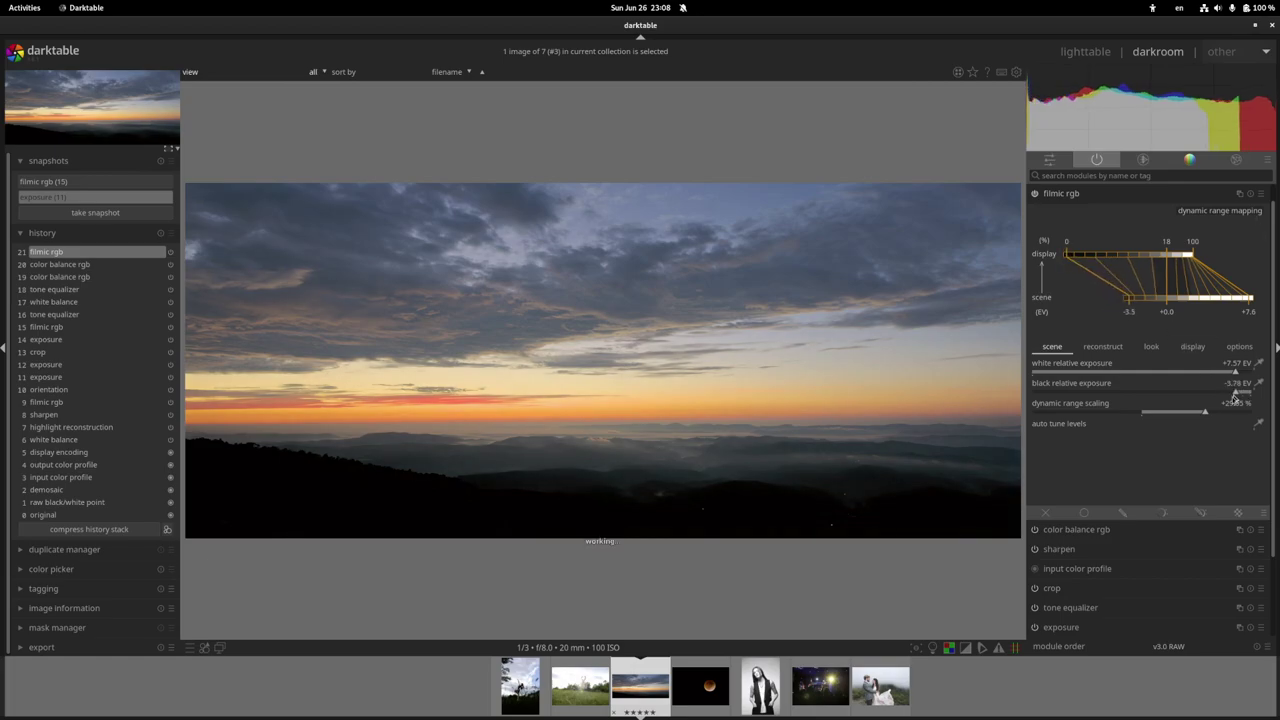
pyautogui.scroll(-6, 1204, 388)
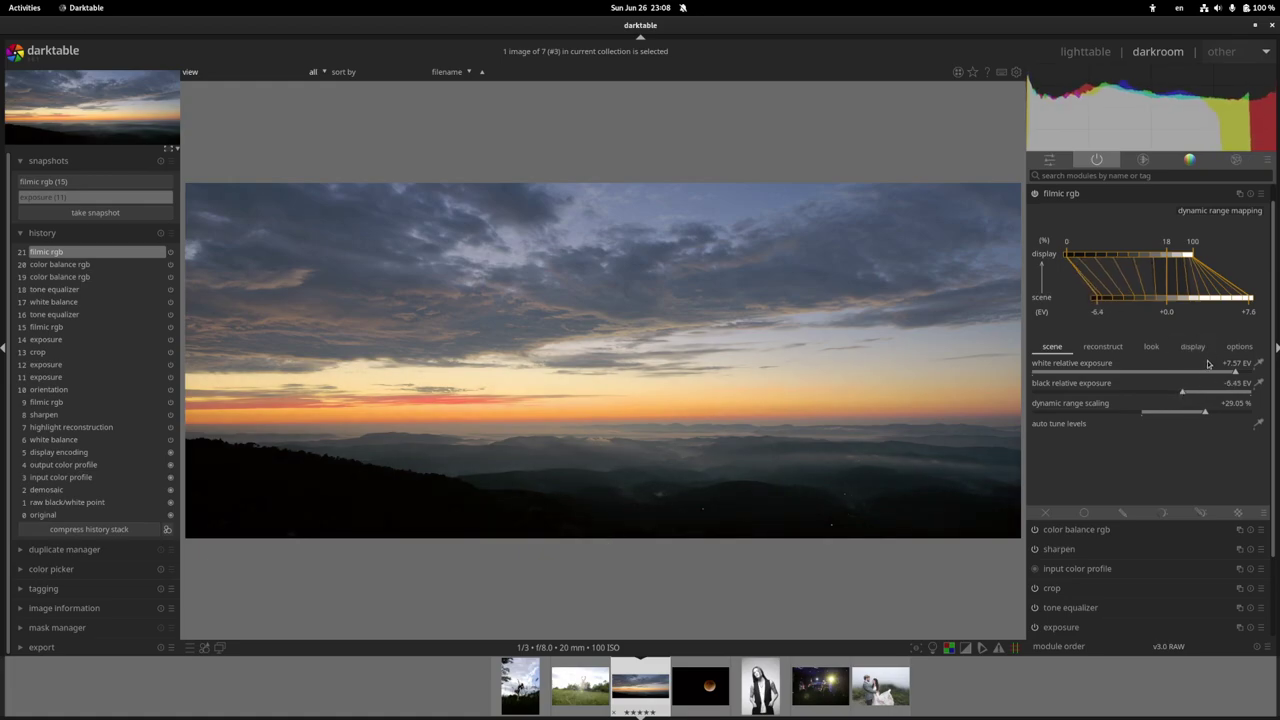
pyautogui.scroll(-7, 1207, 362)
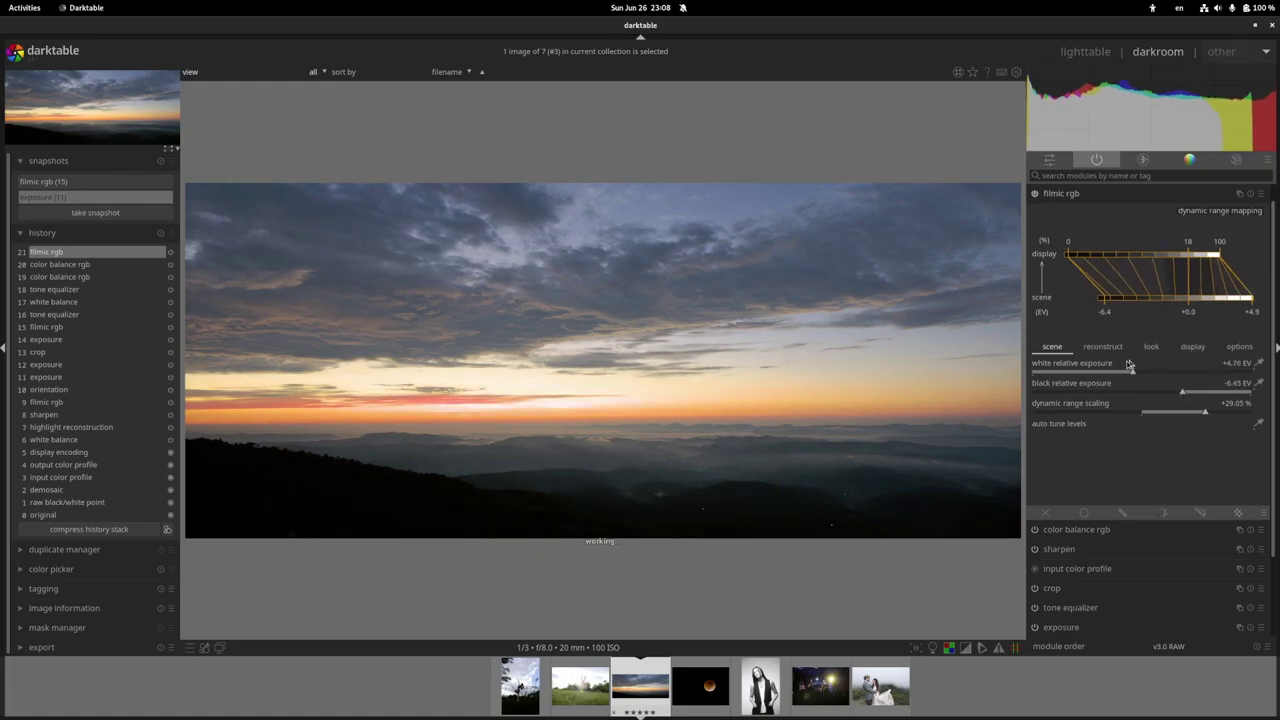
pyautogui.scroll(4, 1213, 360)
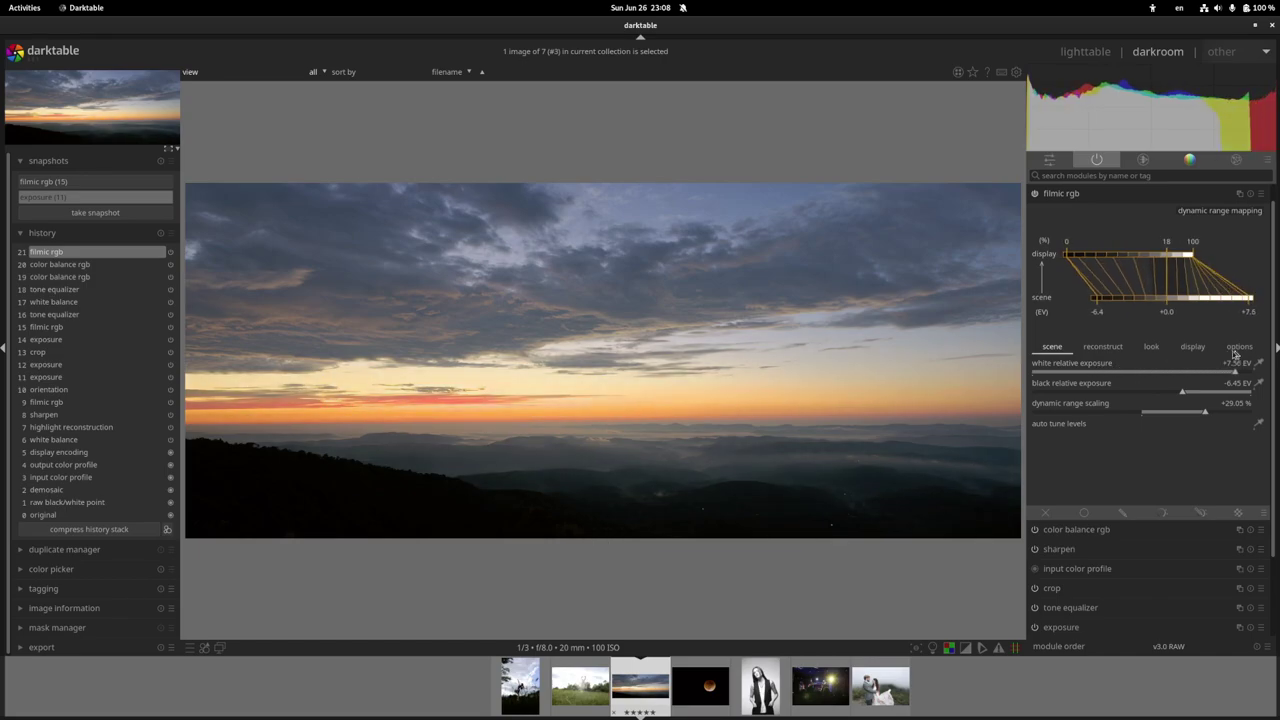
# Enable color balance rgb and lower its global chroma from 20% to 3.18%.
pyautogui.click(1189, 159)
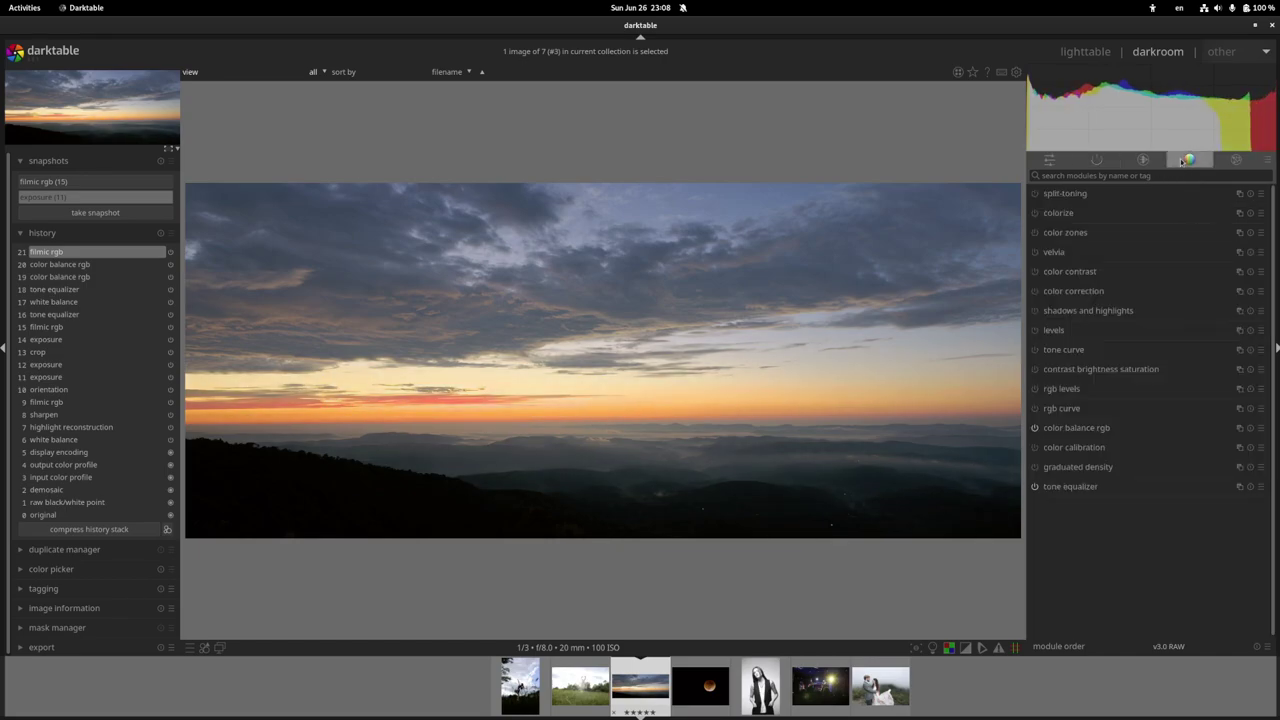
pyautogui.click(1036, 428)
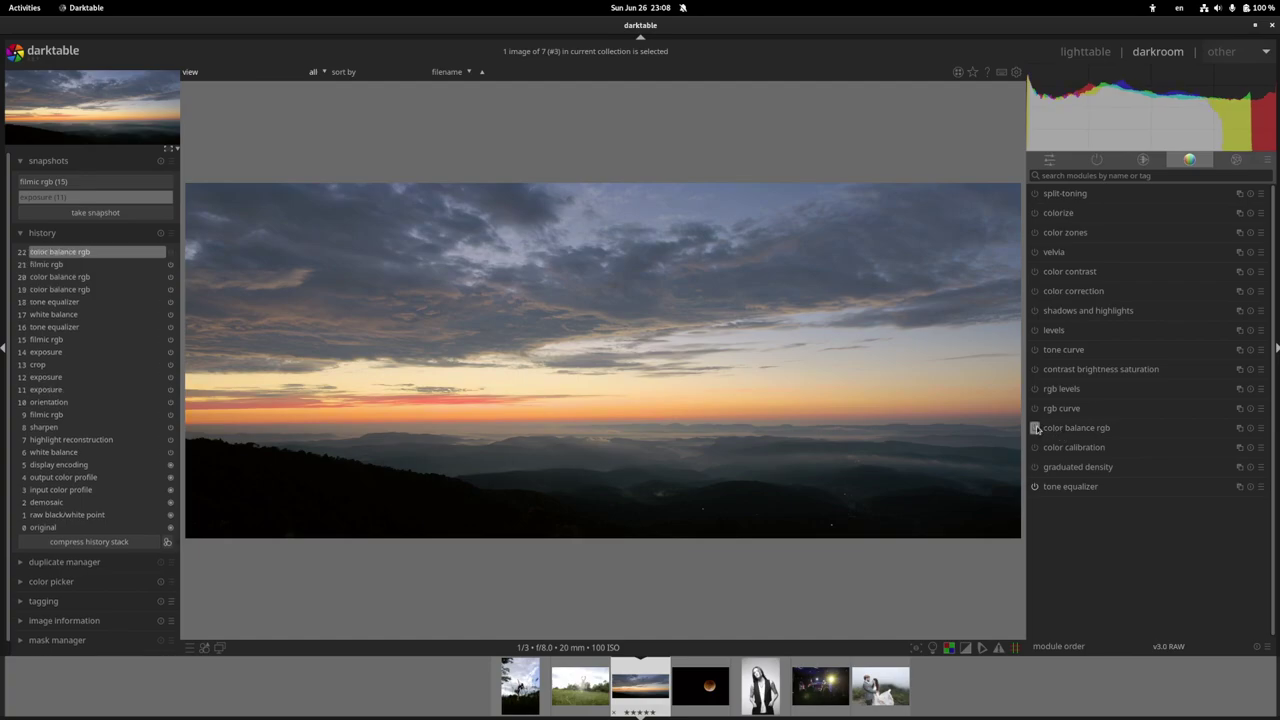
pyautogui.click(1062, 428)
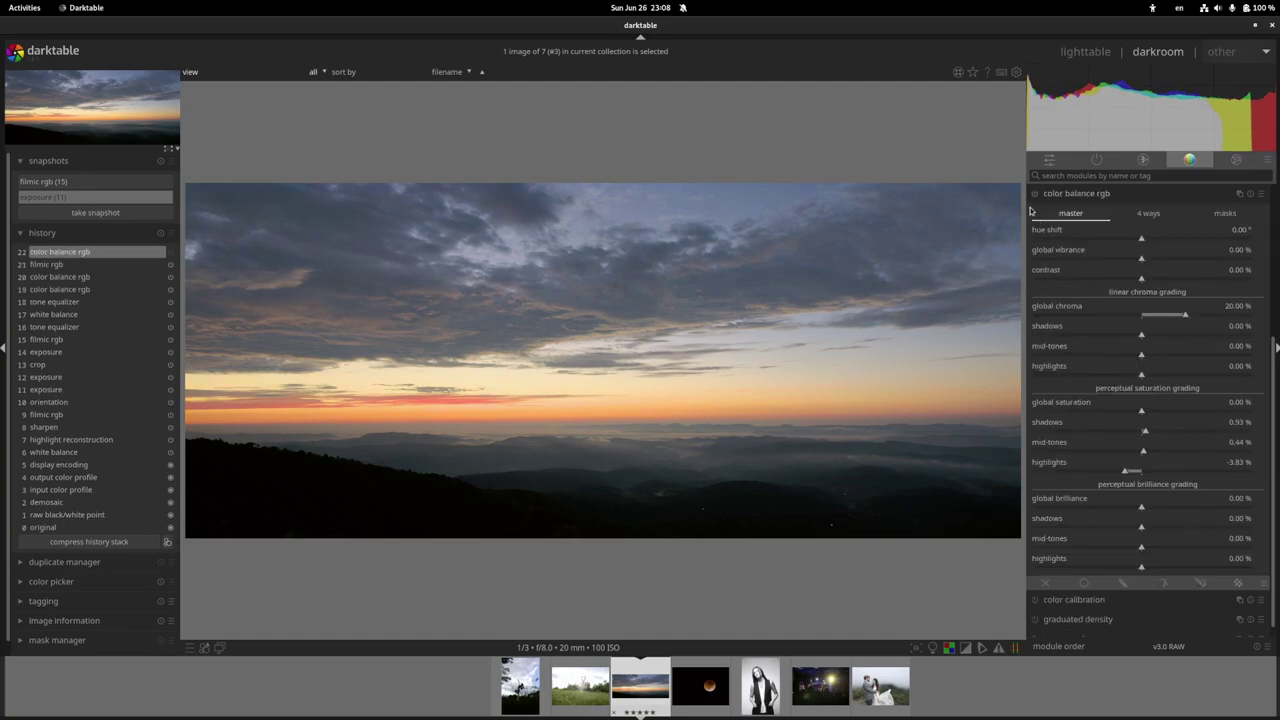
pyautogui.click(1171, 315)
pyautogui.moveTo(1171, 315); pyautogui.dragTo(1147, 316)
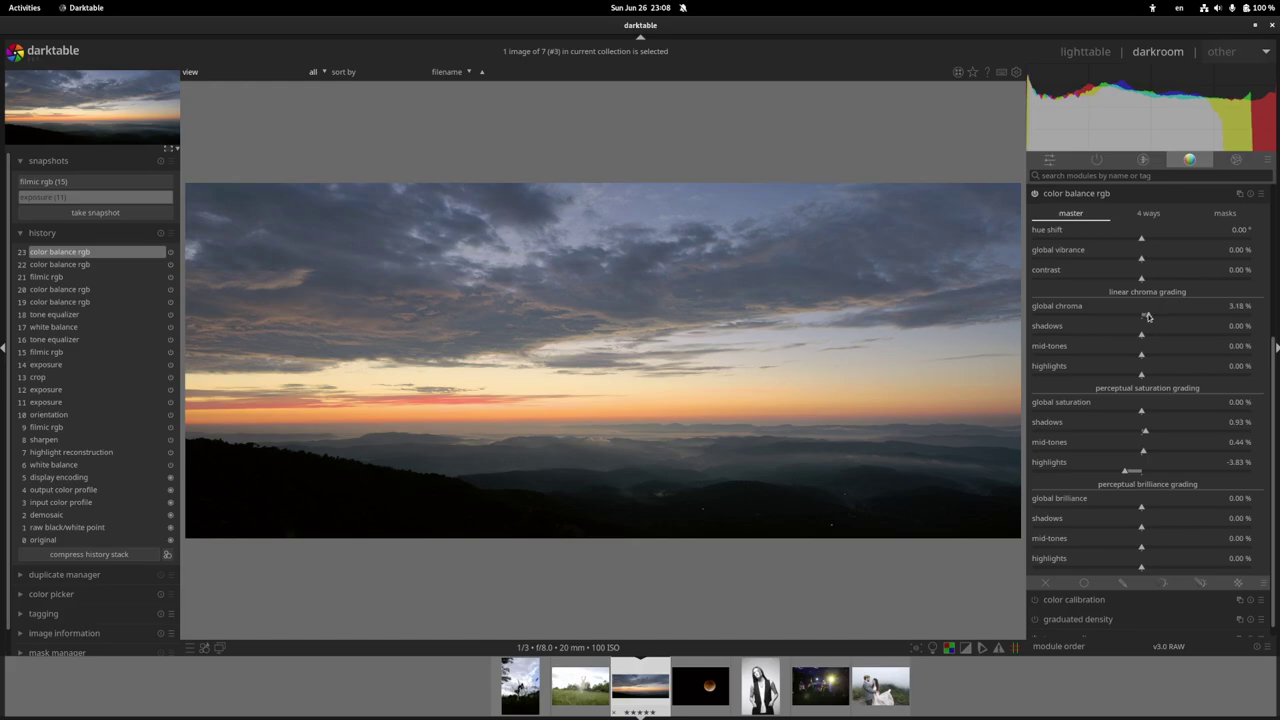
# Collapse color balance rgb, switch to the active modules group and collapse filmic rgb.
pyautogui.click(1036, 193)
pyautogui.click(1097, 193)
pyautogui.click(1097, 160)
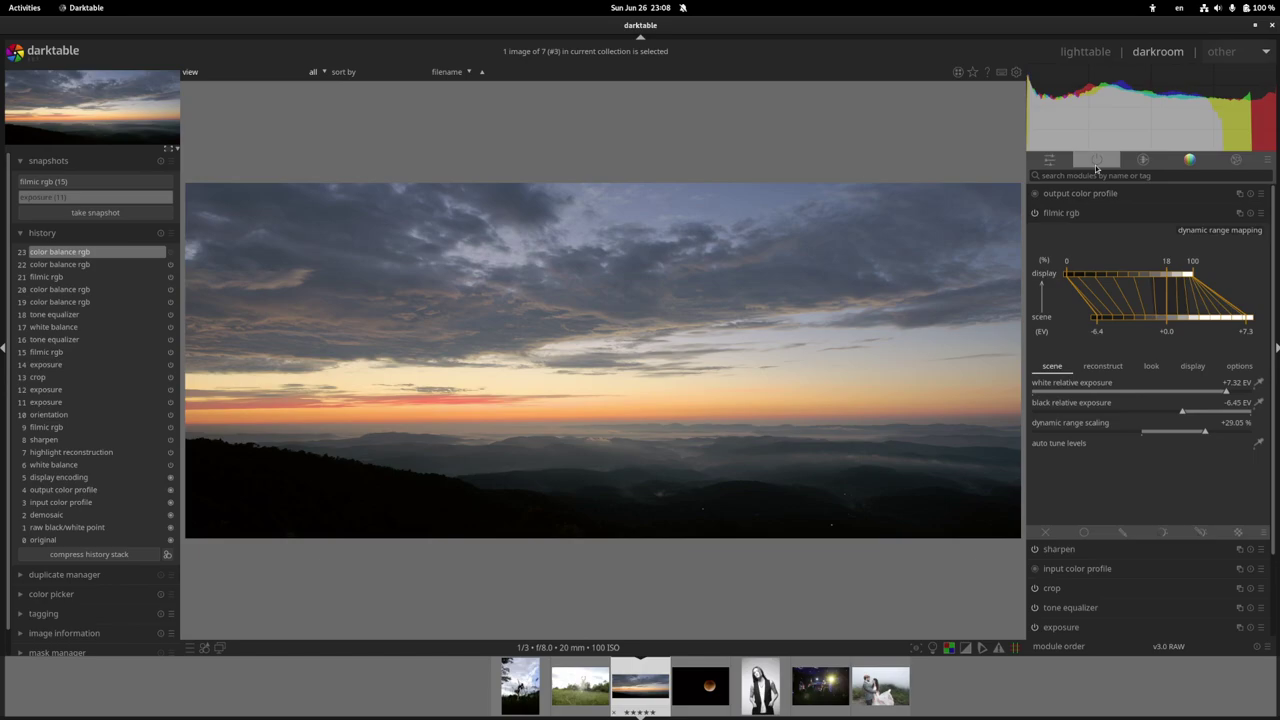
pyautogui.click(1140, 214)
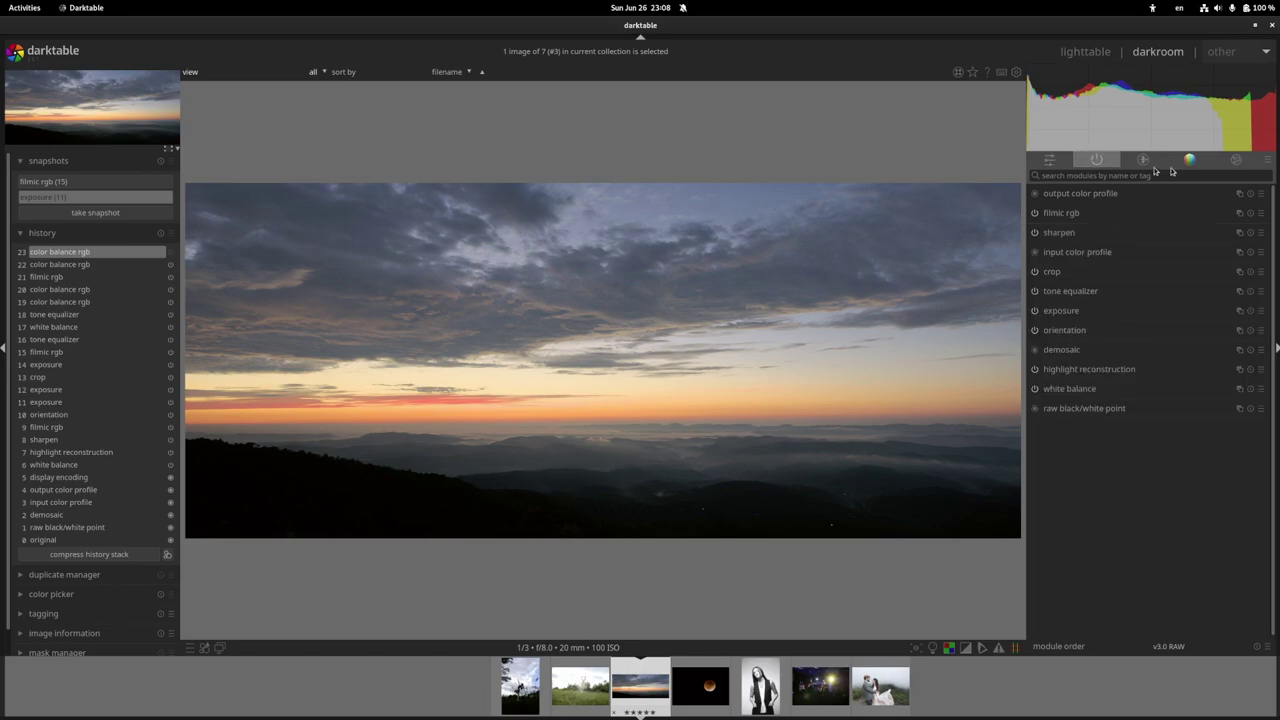
# Switch on the lens correction module.
pyautogui.click(1150, 192)
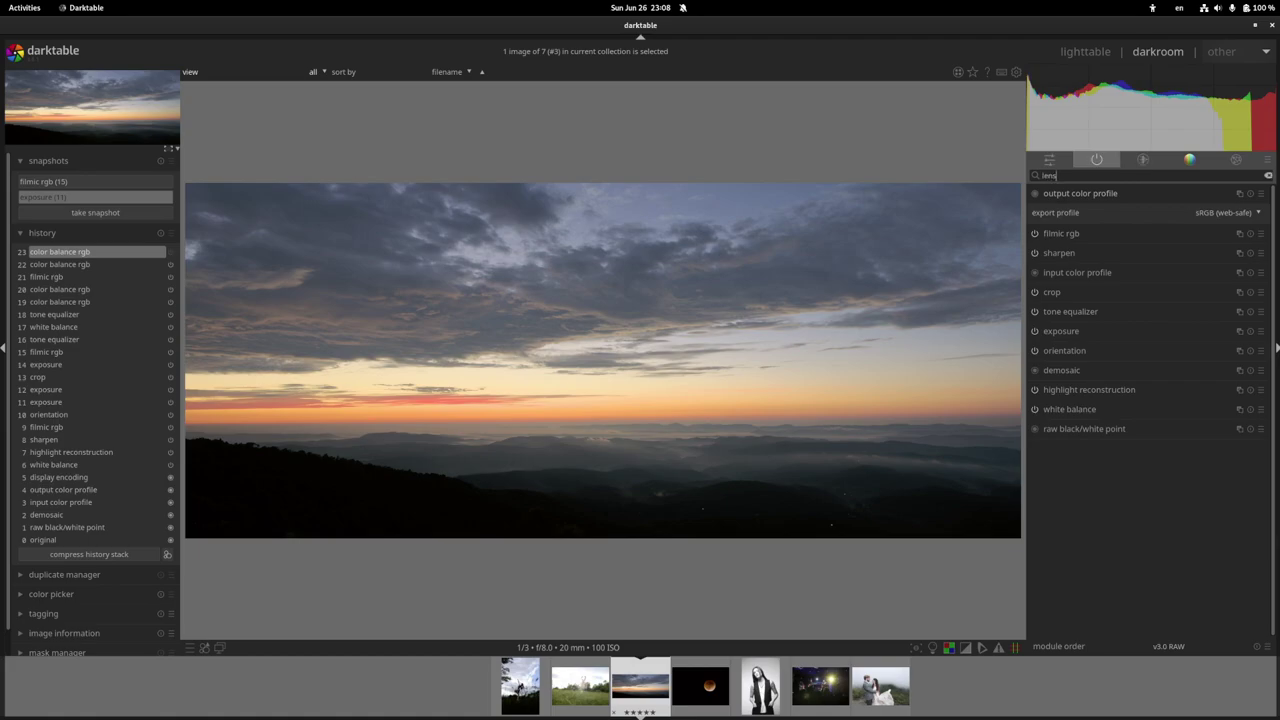
pyautogui.click(1045, 213)
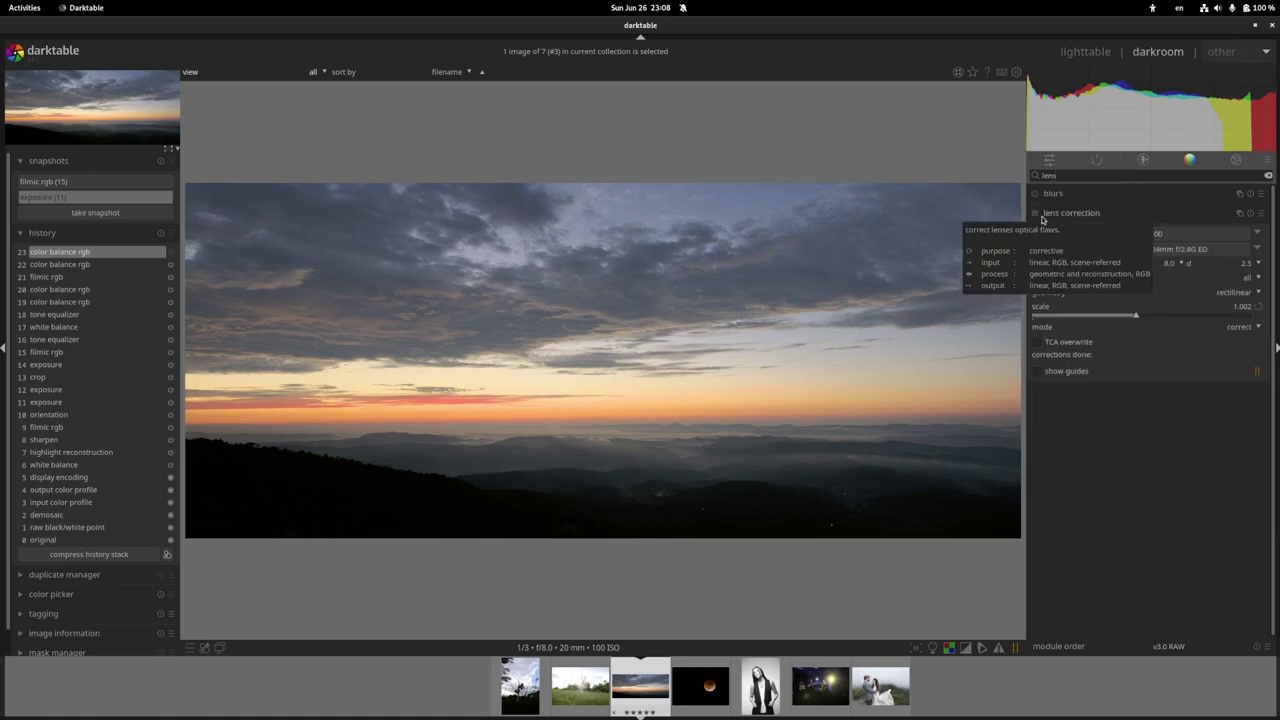
pyautogui.click(1035, 213)
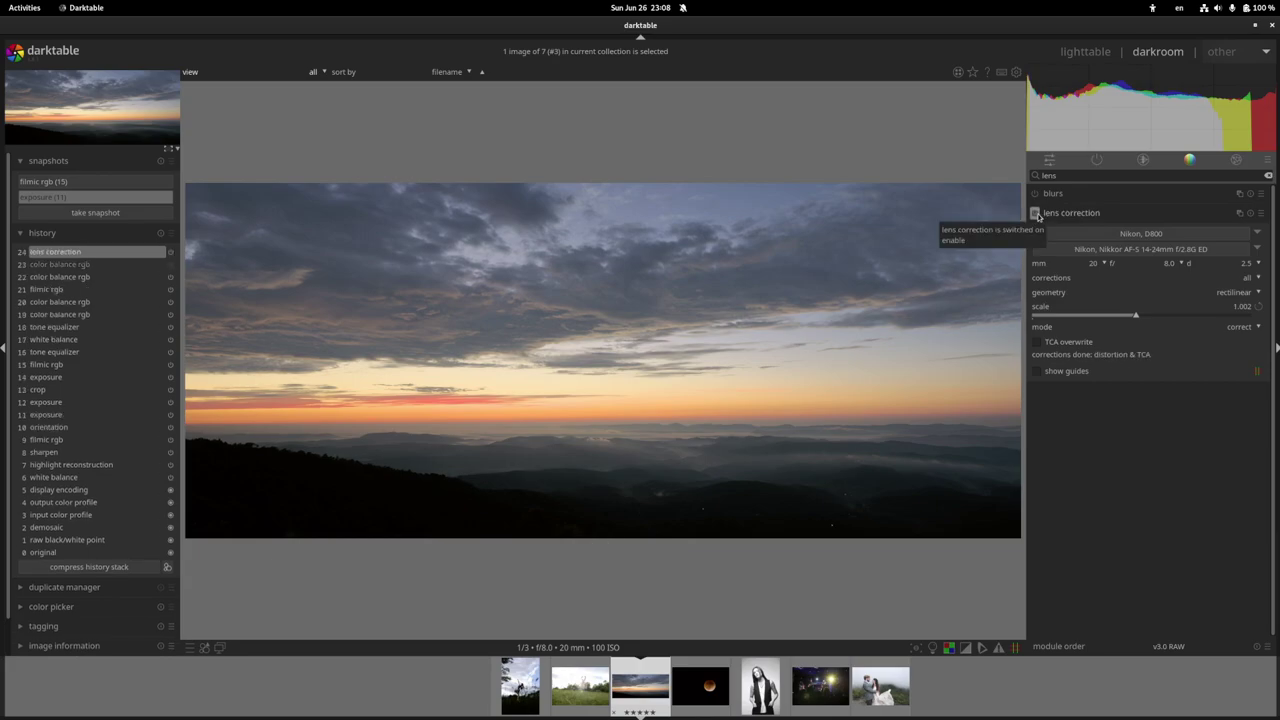
pyautogui.click(1089, 208)
# Find denoise (profiled) with the module search 'deno' and enable it.
pyautogui.click(1100, 176)
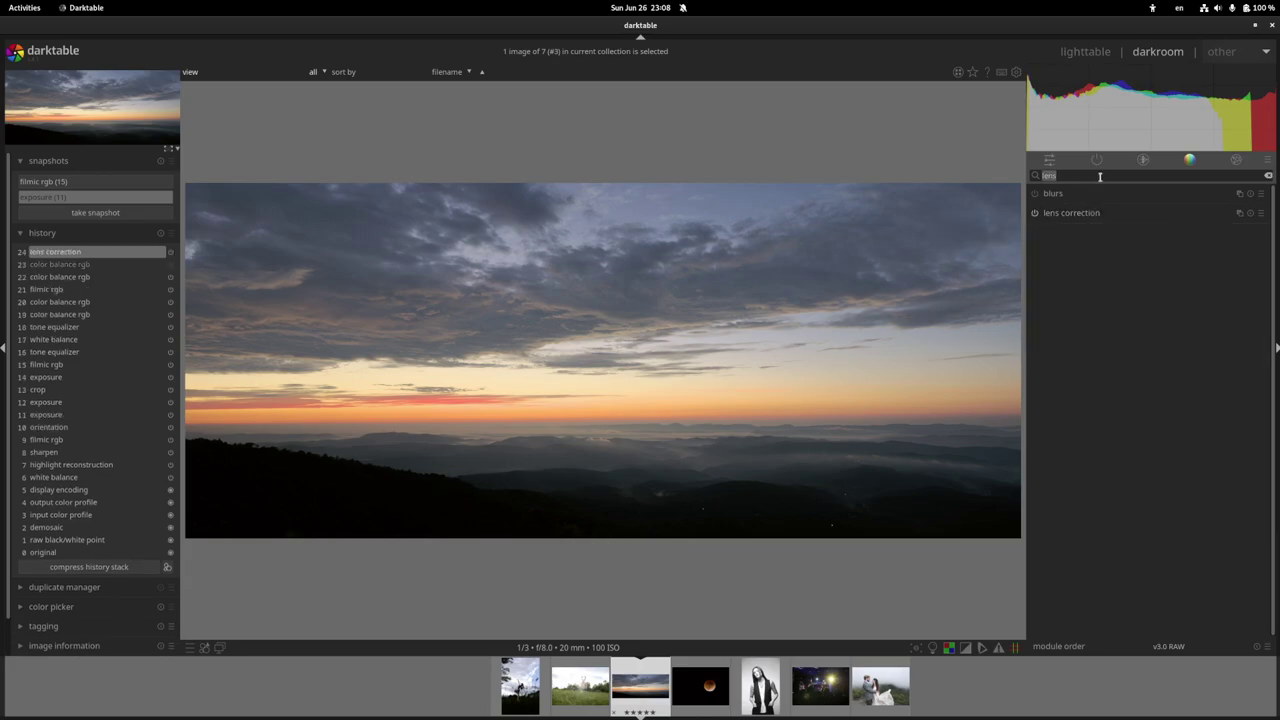
pyautogui.write('deno')
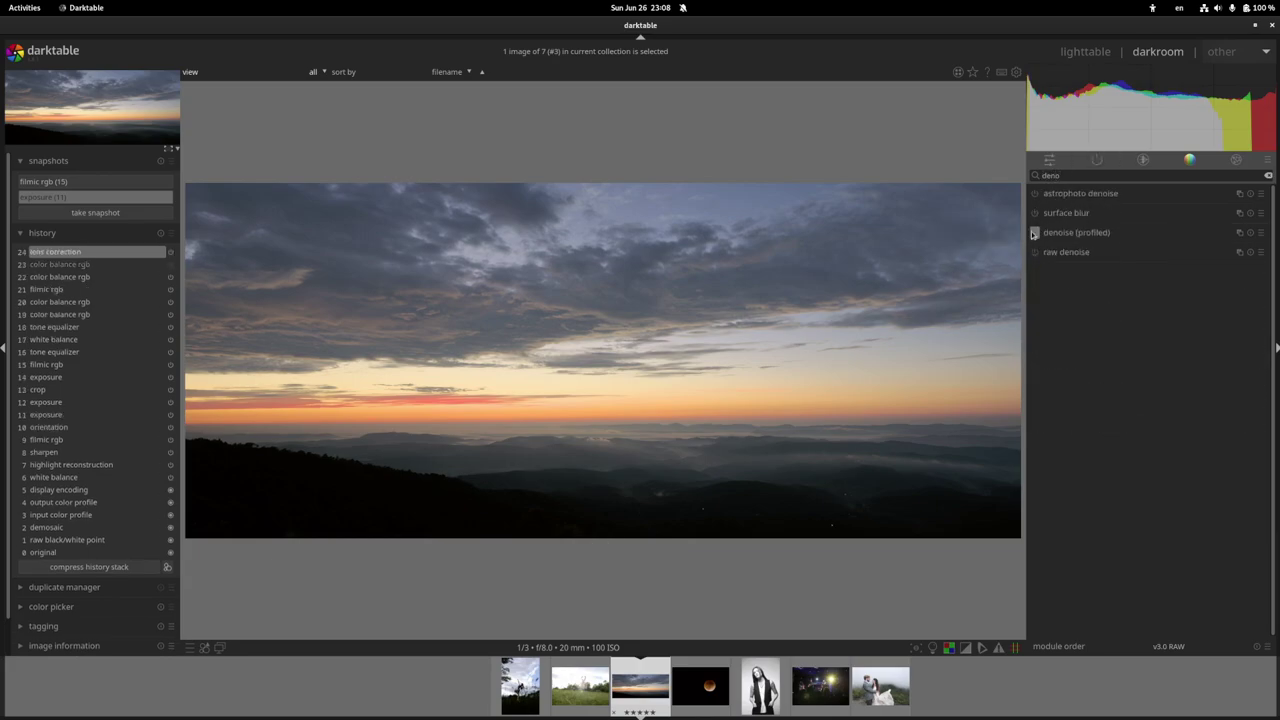
pyautogui.click(1033, 233)
pyautogui.click(1068, 232)
pyautogui.scroll(3, 829, 323)
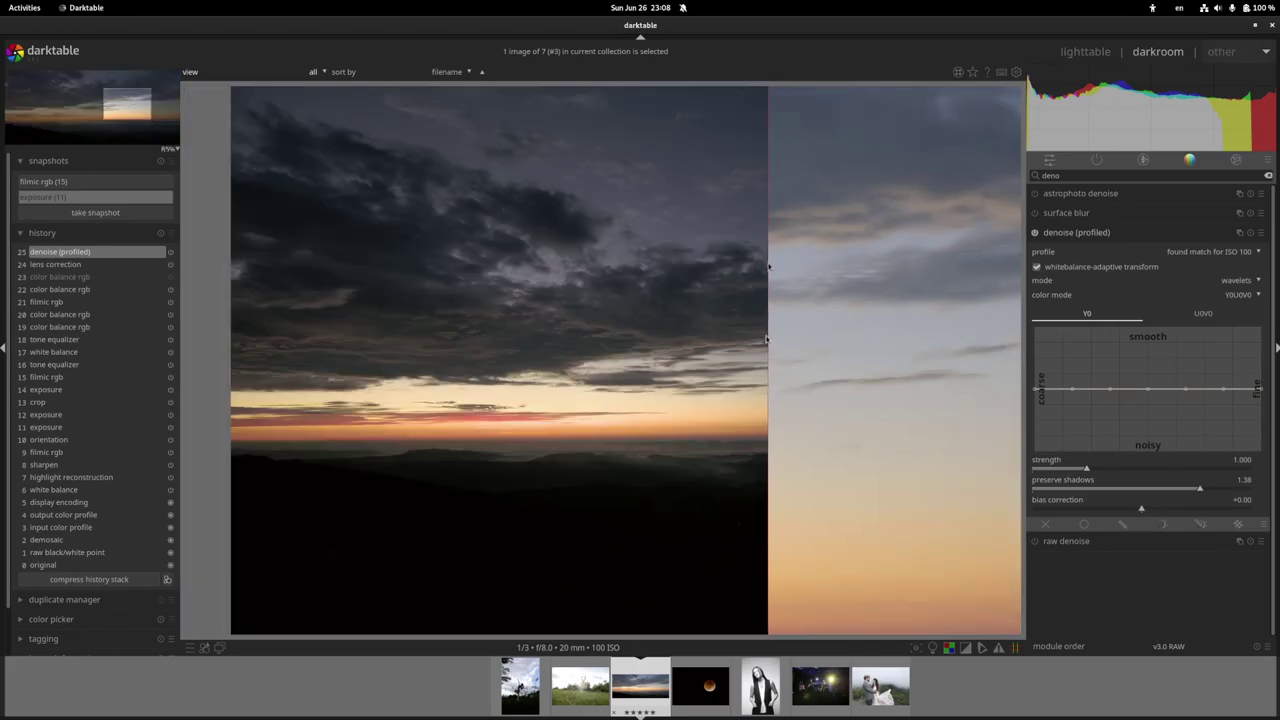
# Compare against the snapshot, turn it off, and lower denoise strength to 0.983.
pyautogui.moveTo(767, 338); pyautogui.dragTo(824, 127)
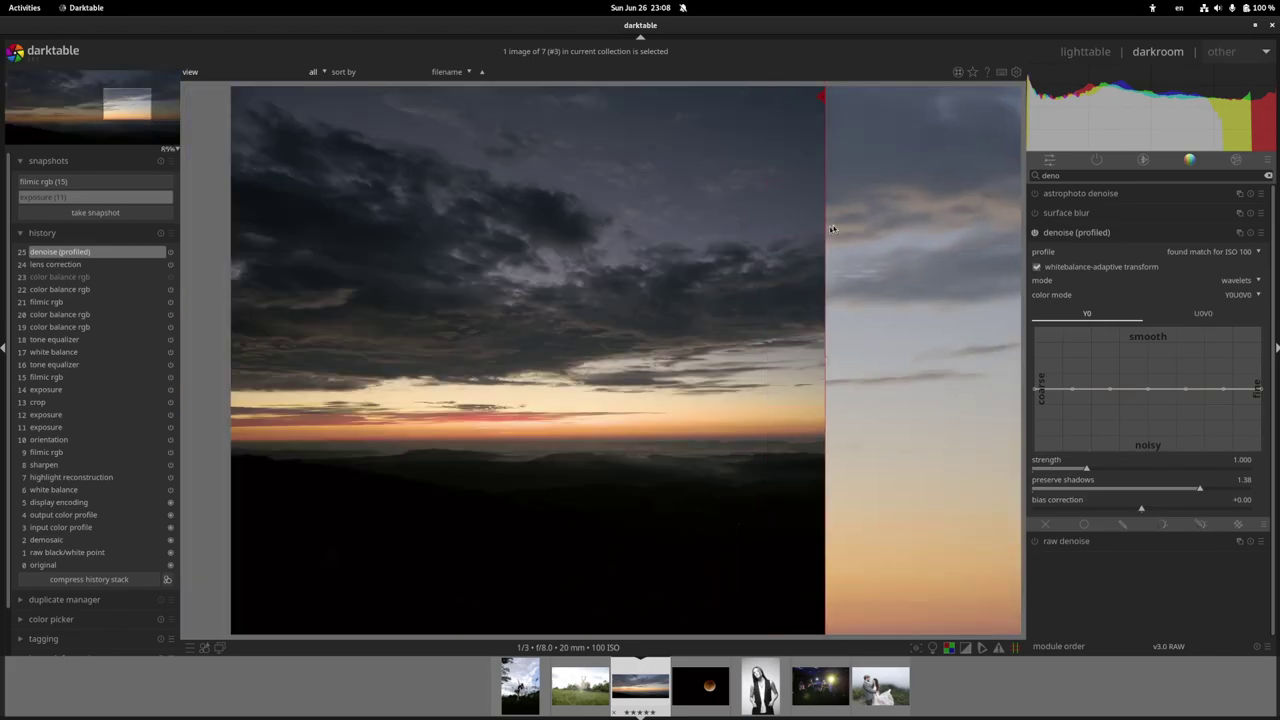
pyautogui.moveTo(823, 228); pyautogui.dragTo(2, 400)
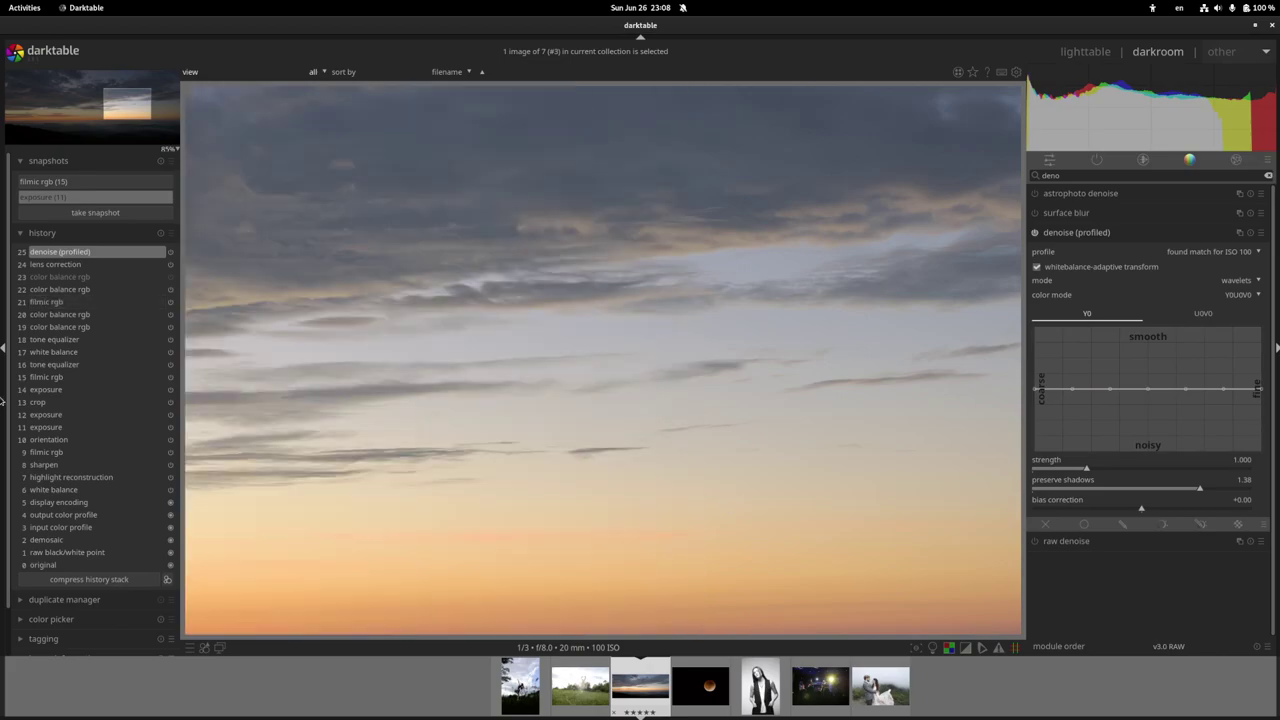
pyautogui.click(111, 197)
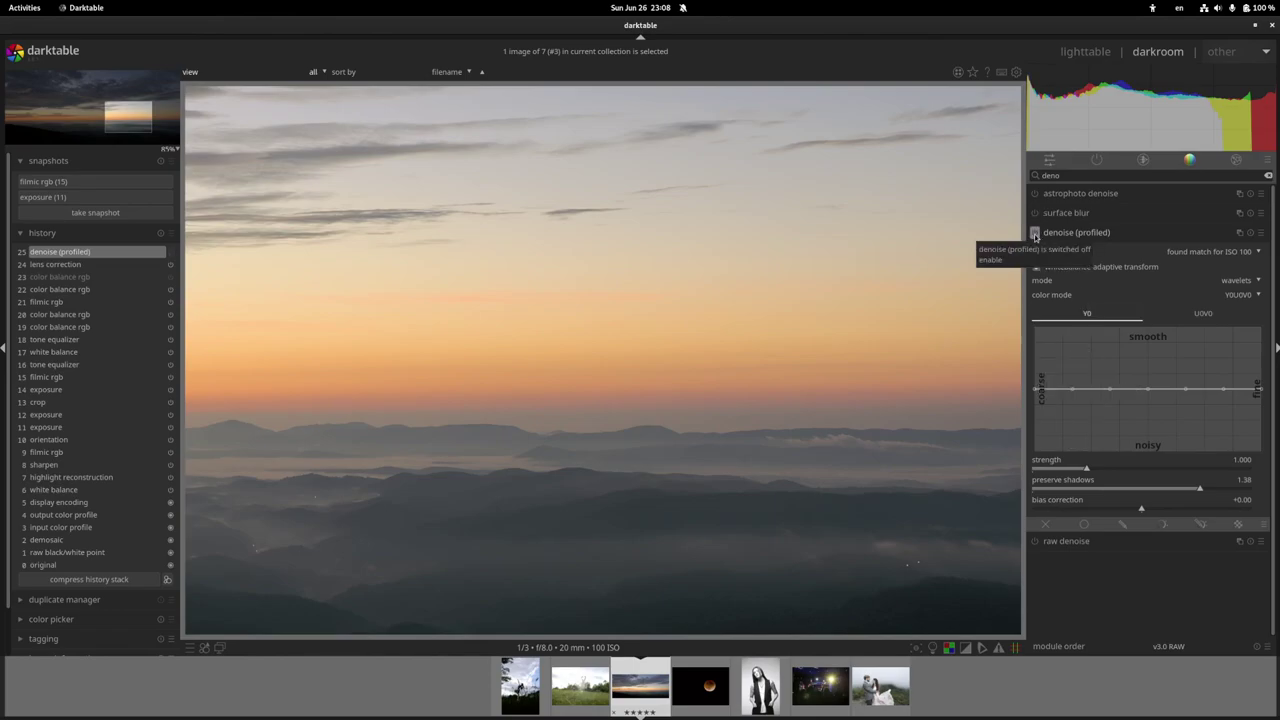
pyautogui.scroll(-1, 829, 348)
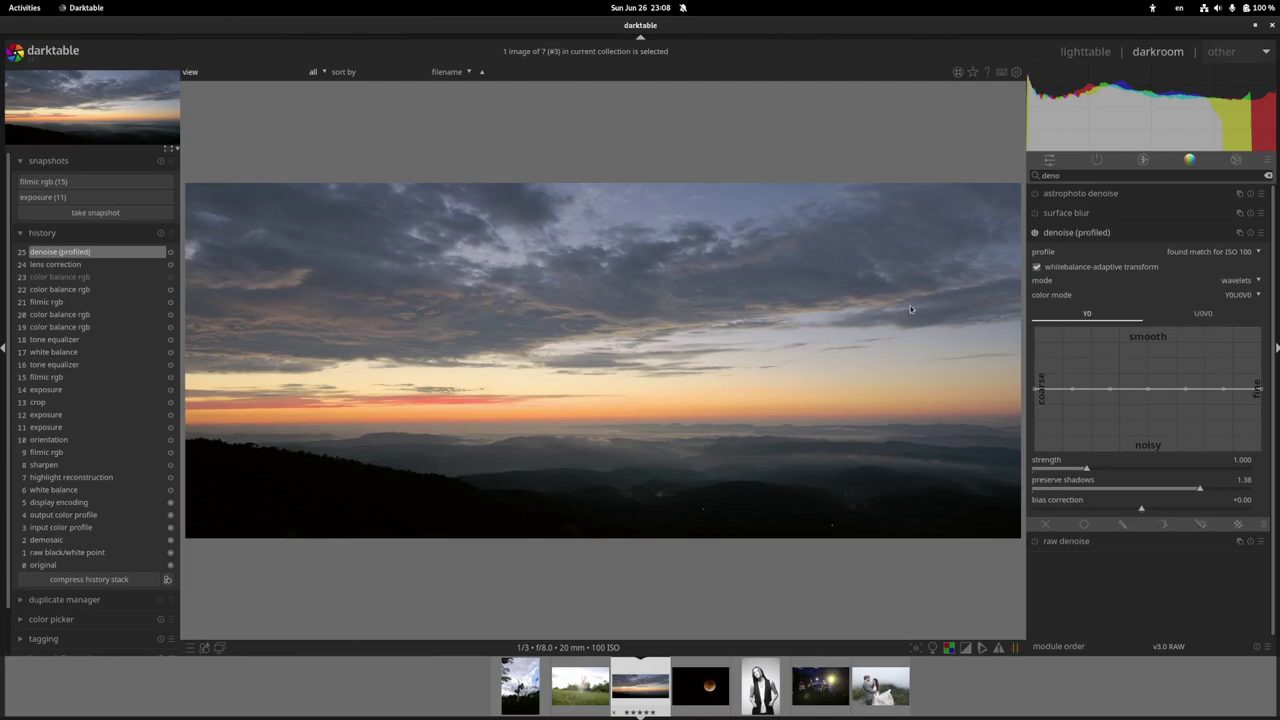
pyautogui.moveTo(1074, 470); pyautogui.dragTo(1058, 468)
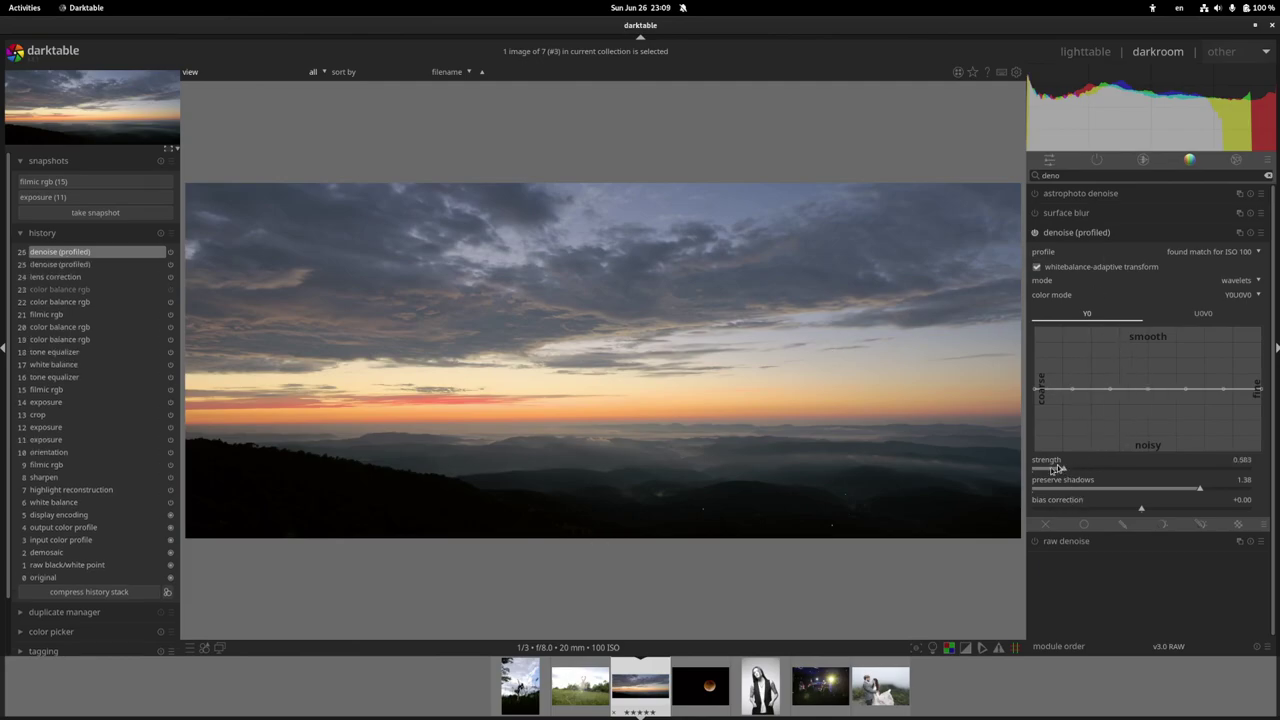
pyautogui.click(1146, 232)
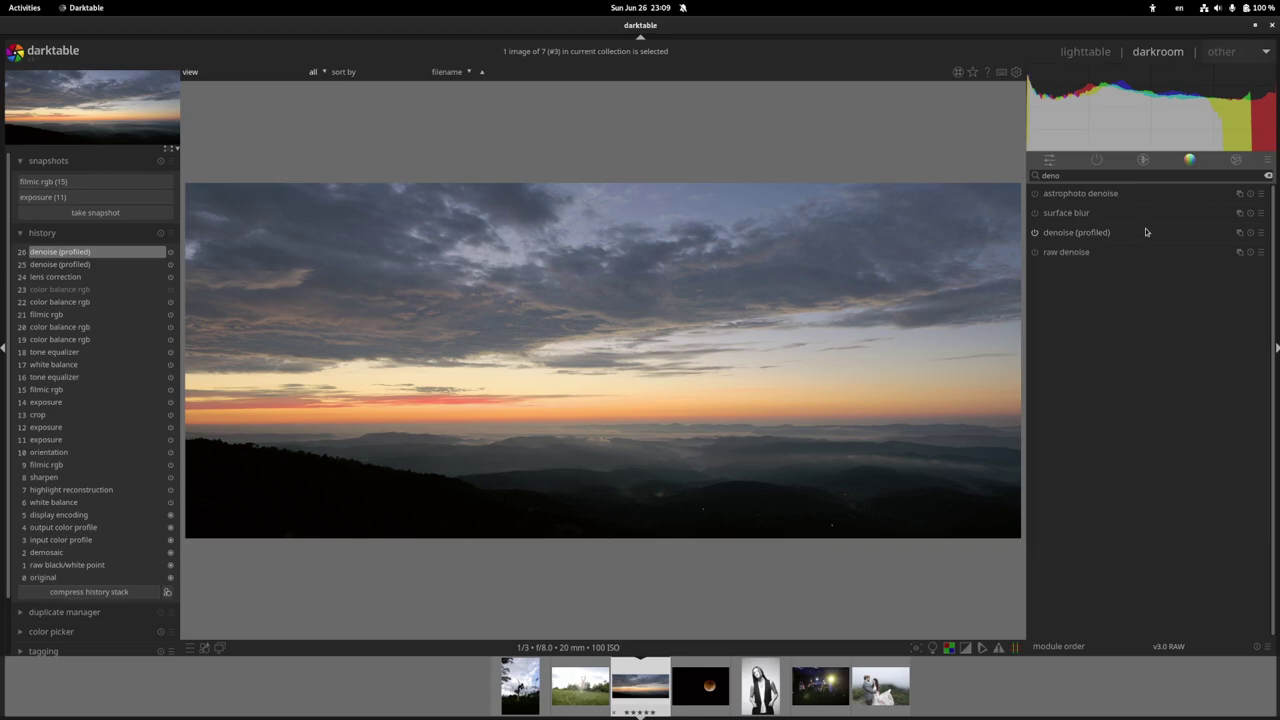
# Apply the diffuse or sharpen 'sharpen demosaicing (no AA filter)' preset and check it at 100% zoom.
pyautogui.doubleClick(1115, 174)
pyautogui.write('diff')
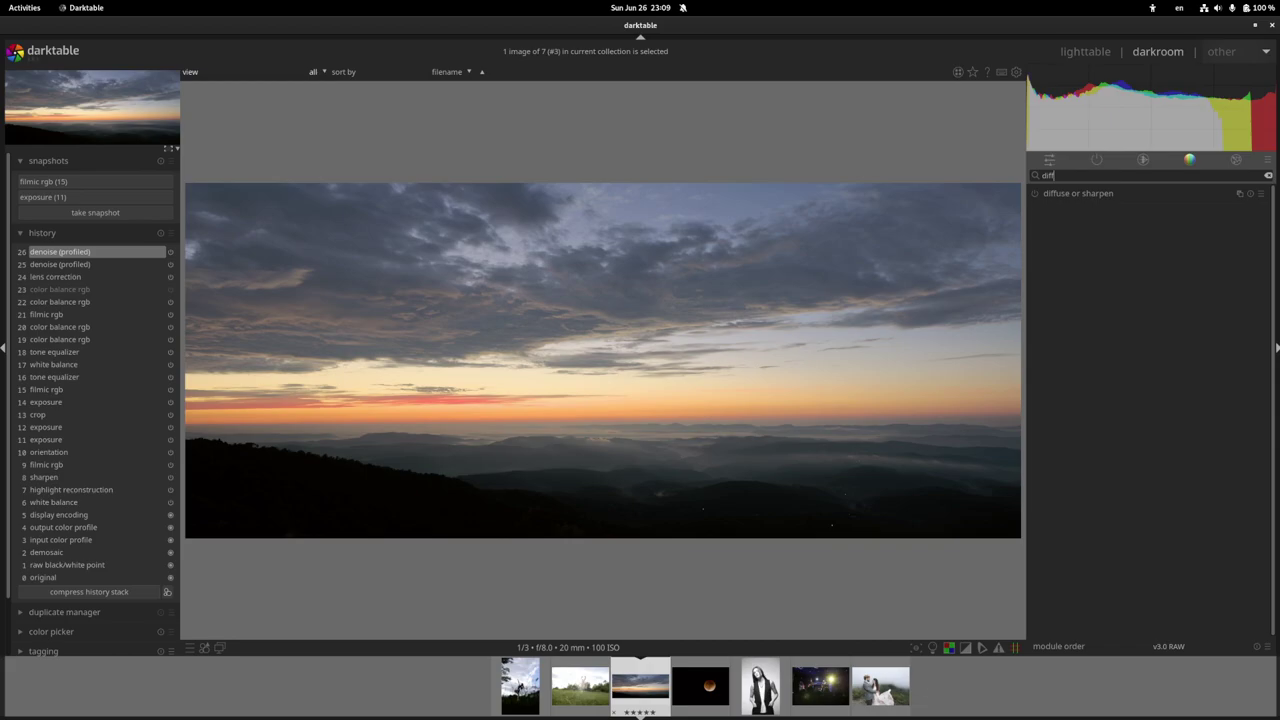
pyautogui.click(1262, 195)
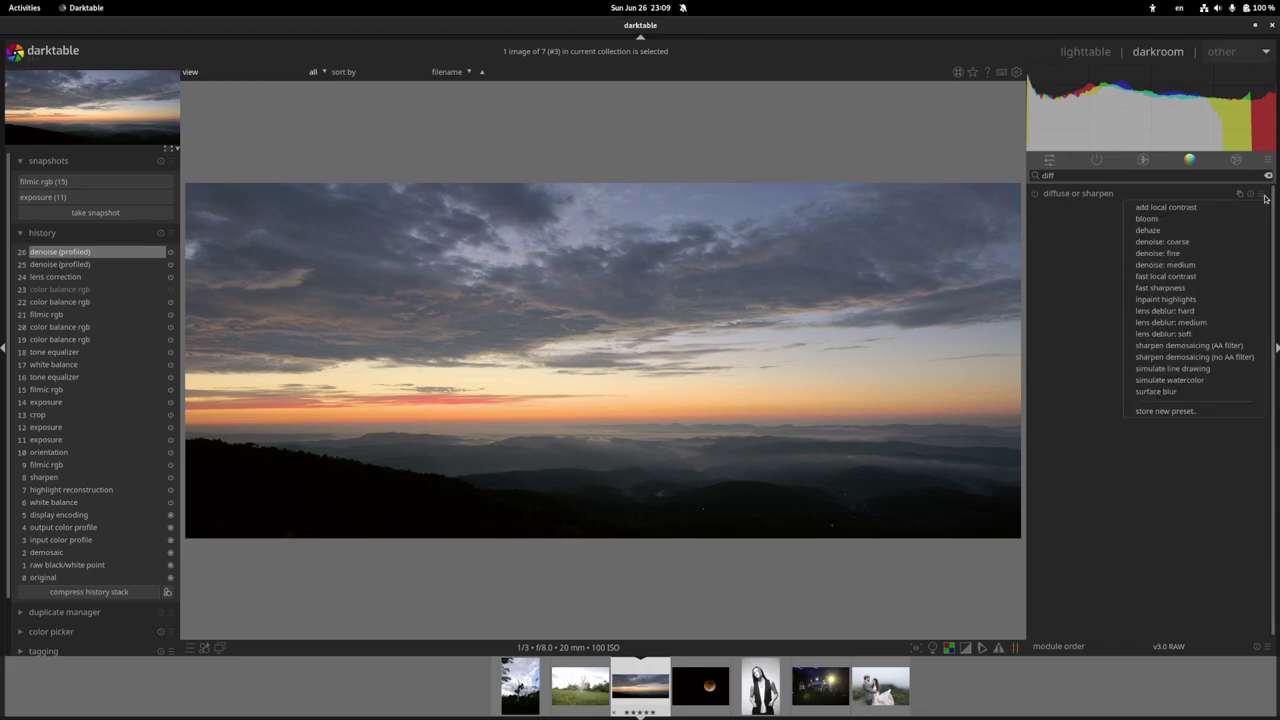
pyautogui.click(1229, 360)
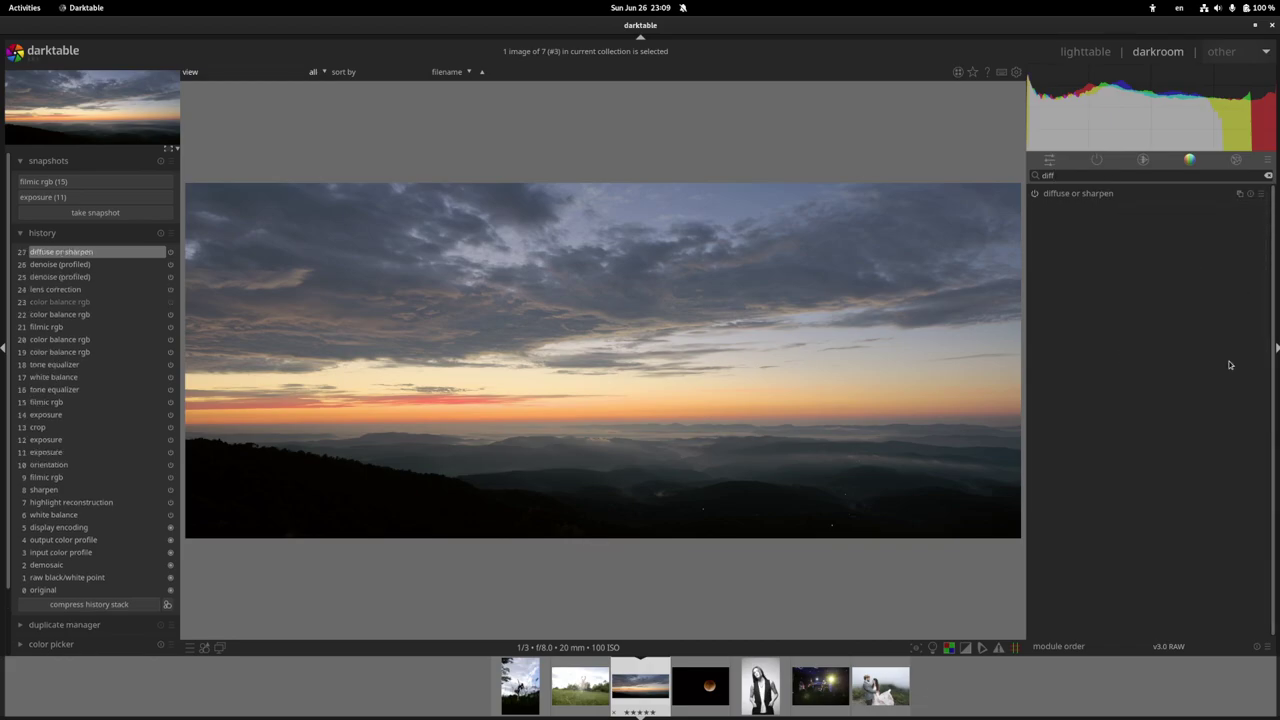
pyautogui.middleClick(592, 483)
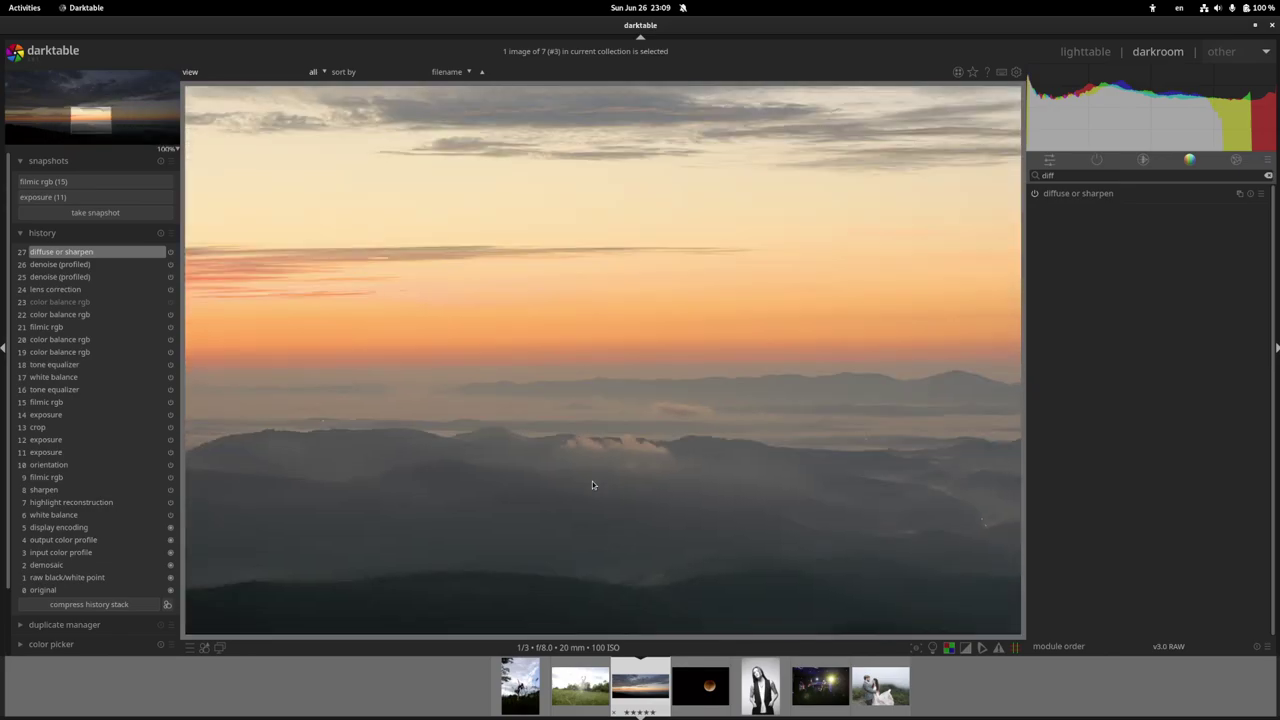
pyautogui.middleClick(631, 428)
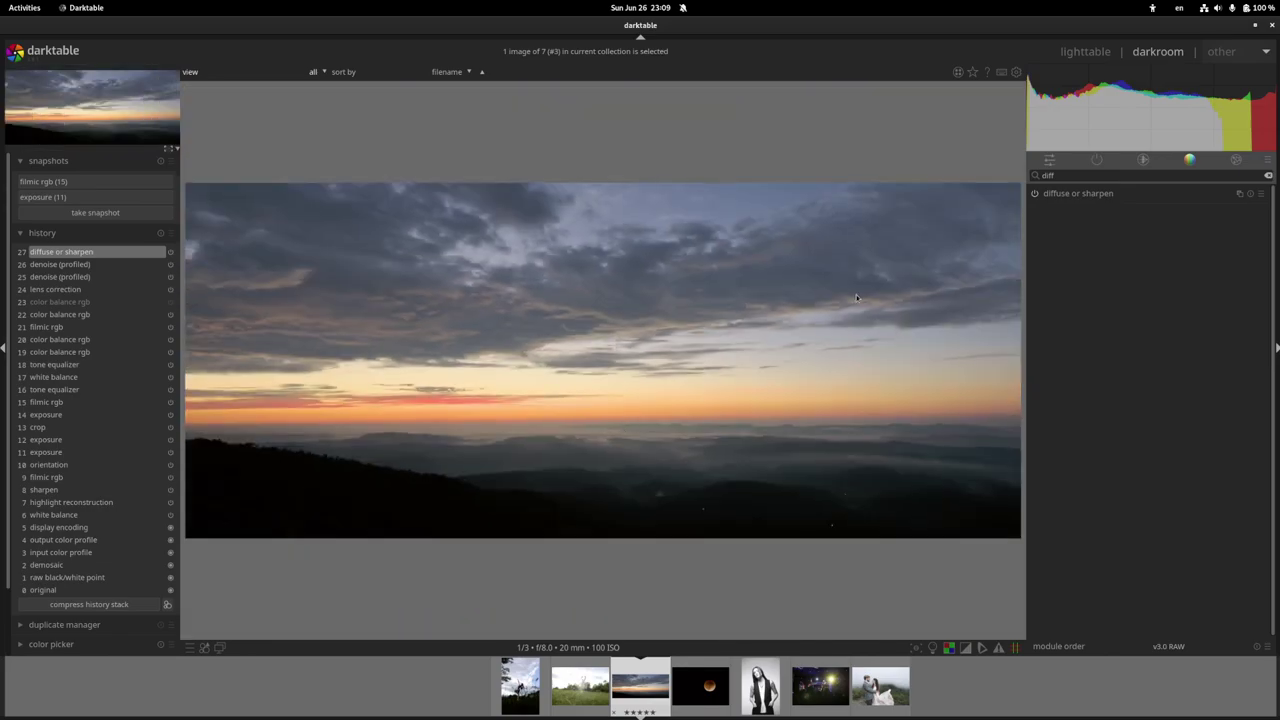
# Set filmic rgb white relative exposure to +6.34 EV and black to -7.36 EV.
pyautogui.click(1096, 159)
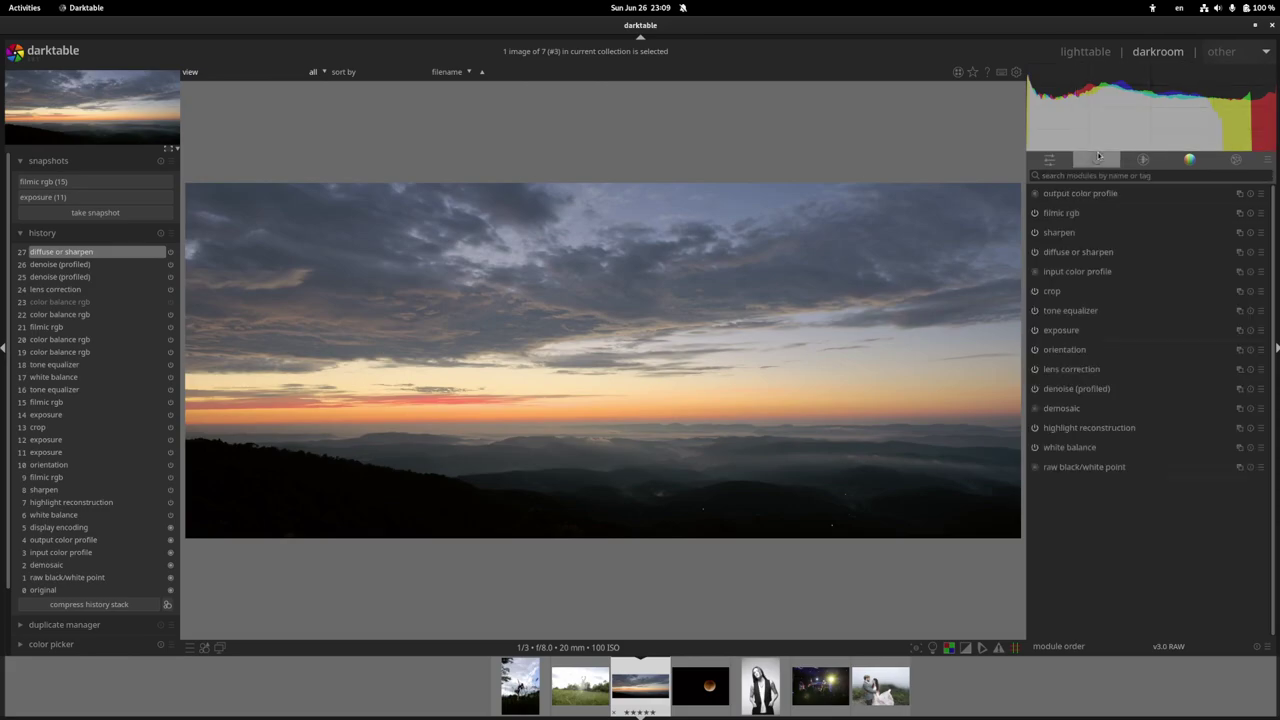
pyautogui.click(1080, 212)
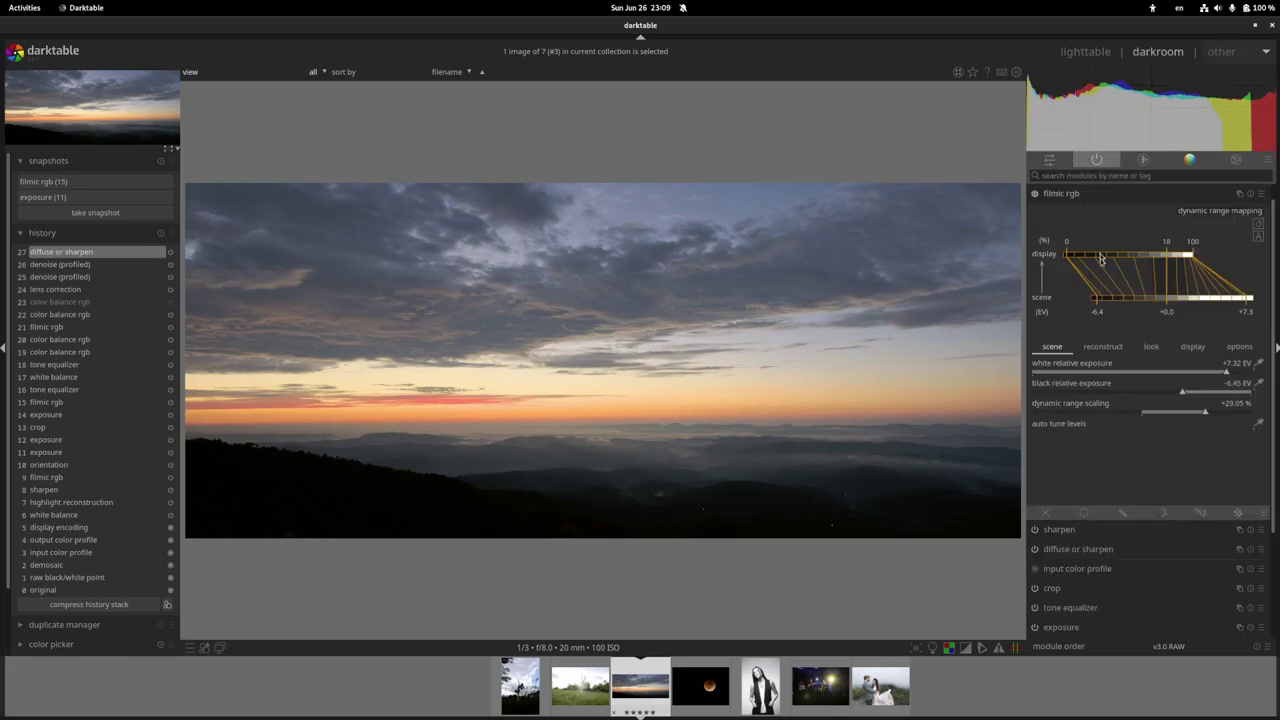
pyautogui.click(1210, 369)
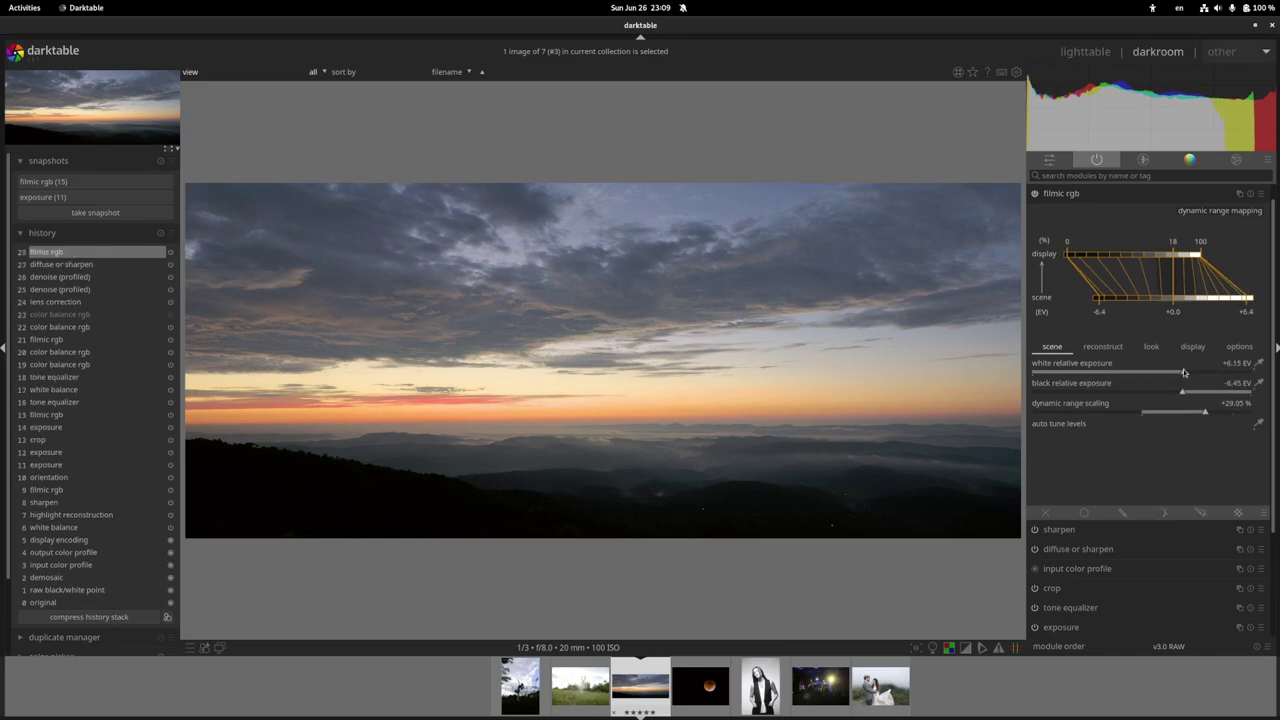
pyautogui.click(1189, 369)
pyautogui.moveTo(1172, 390)
pyautogui.mouseDown()
pyautogui.moveTo(1130, 390)
pyautogui.moveTo(1164, 390)
pyautogui.mouseUp()
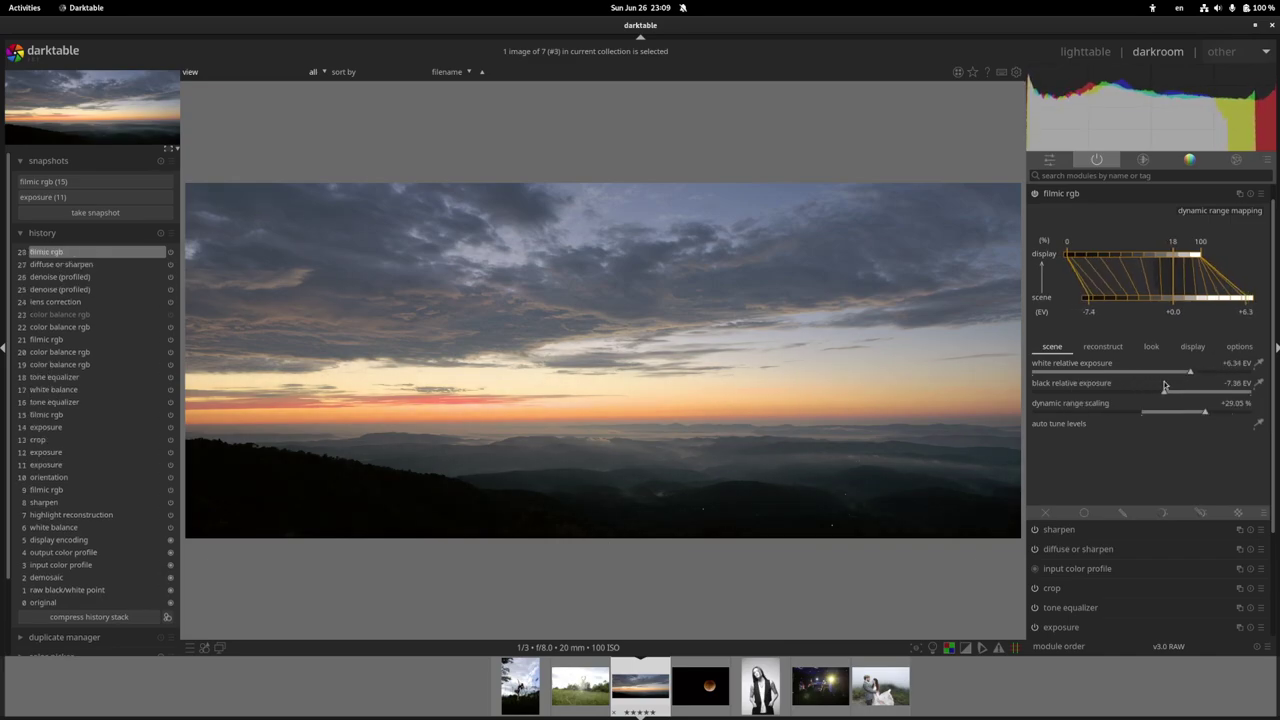
# Raise filmic shadows–highlights balance to 12.30% and take a snapshot of the edit.
pyautogui.click(1151, 346)
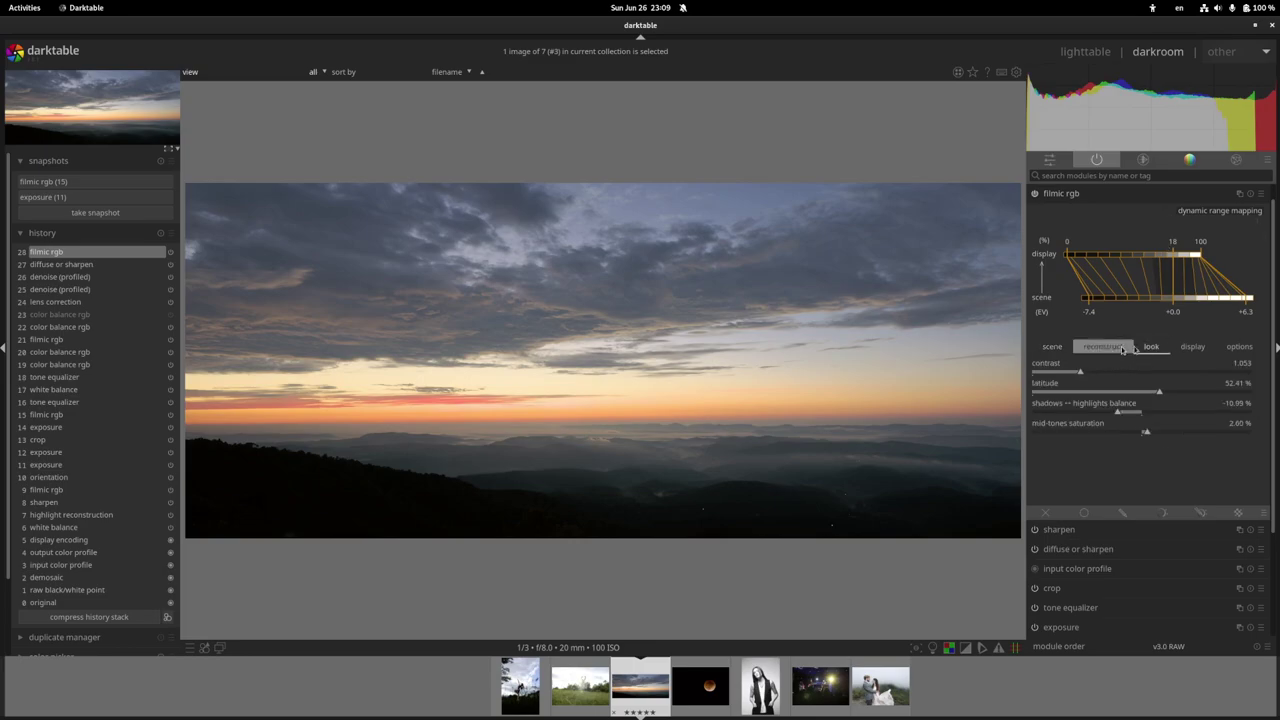
pyautogui.click(1257, 235)
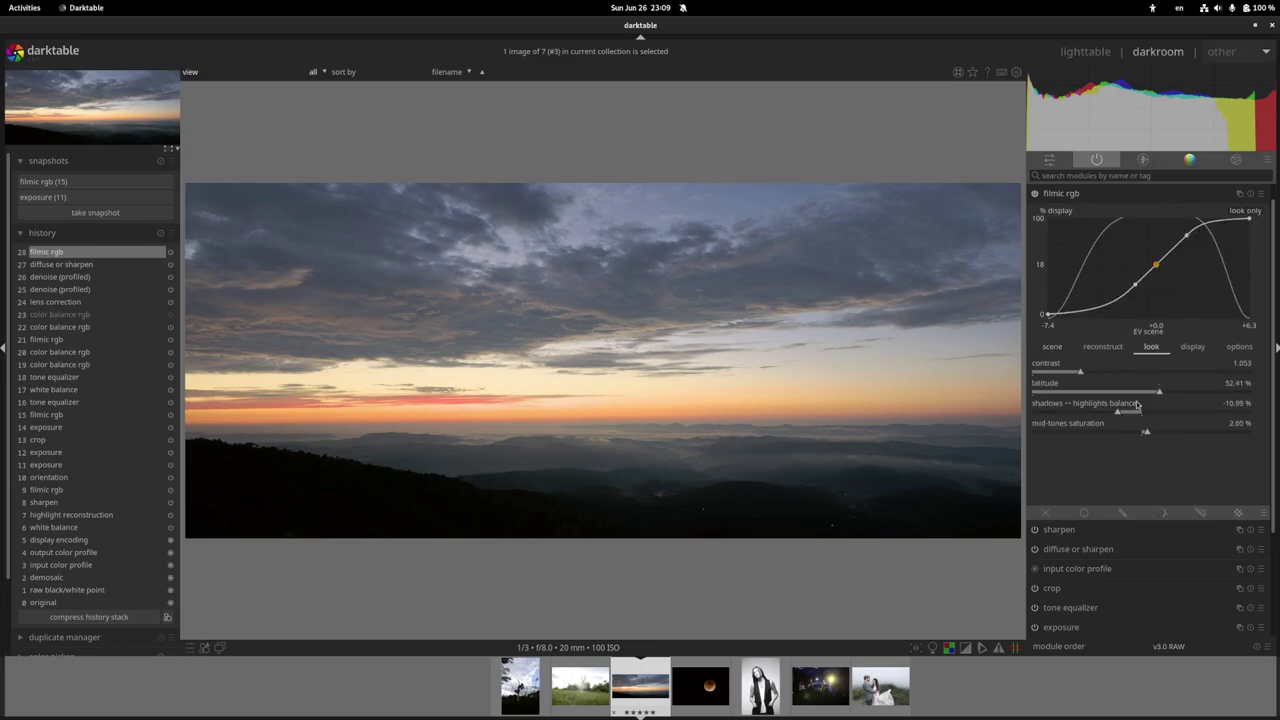
pyautogui.moveTo(1135, 409); pyautogui.dragTo(1167, 409)
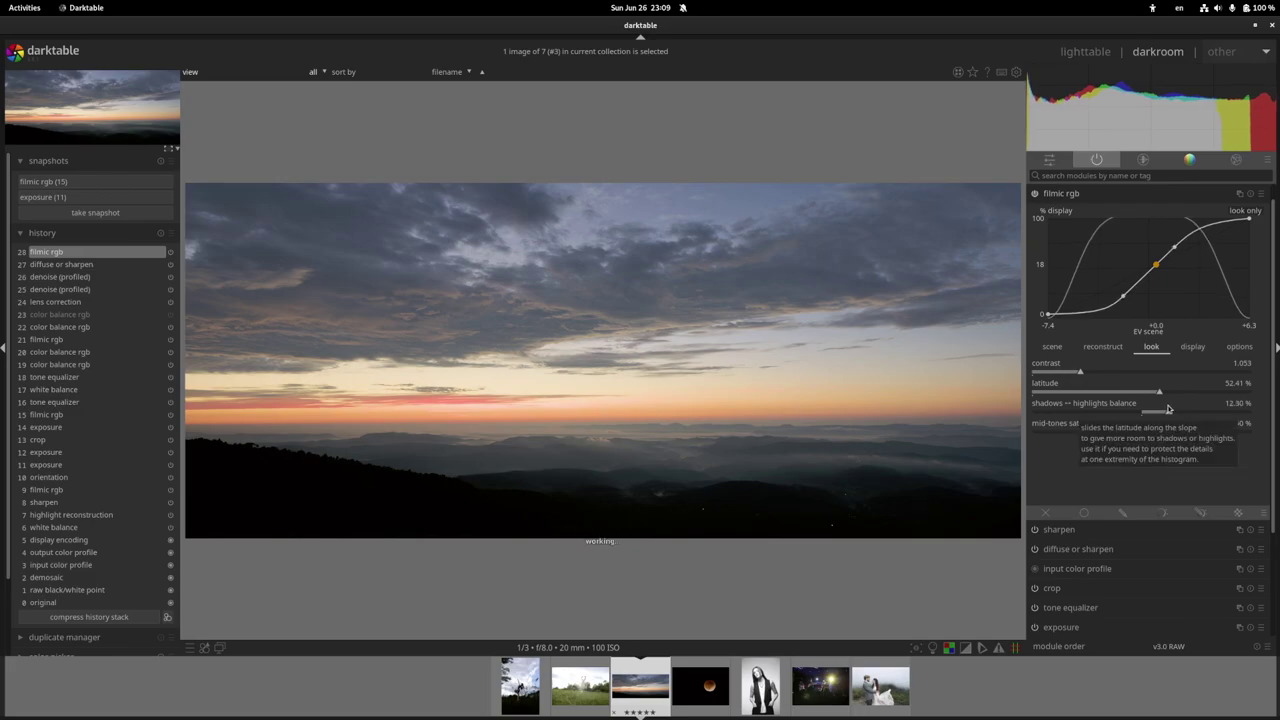
pyautogui.scroll(3, 480, 366)
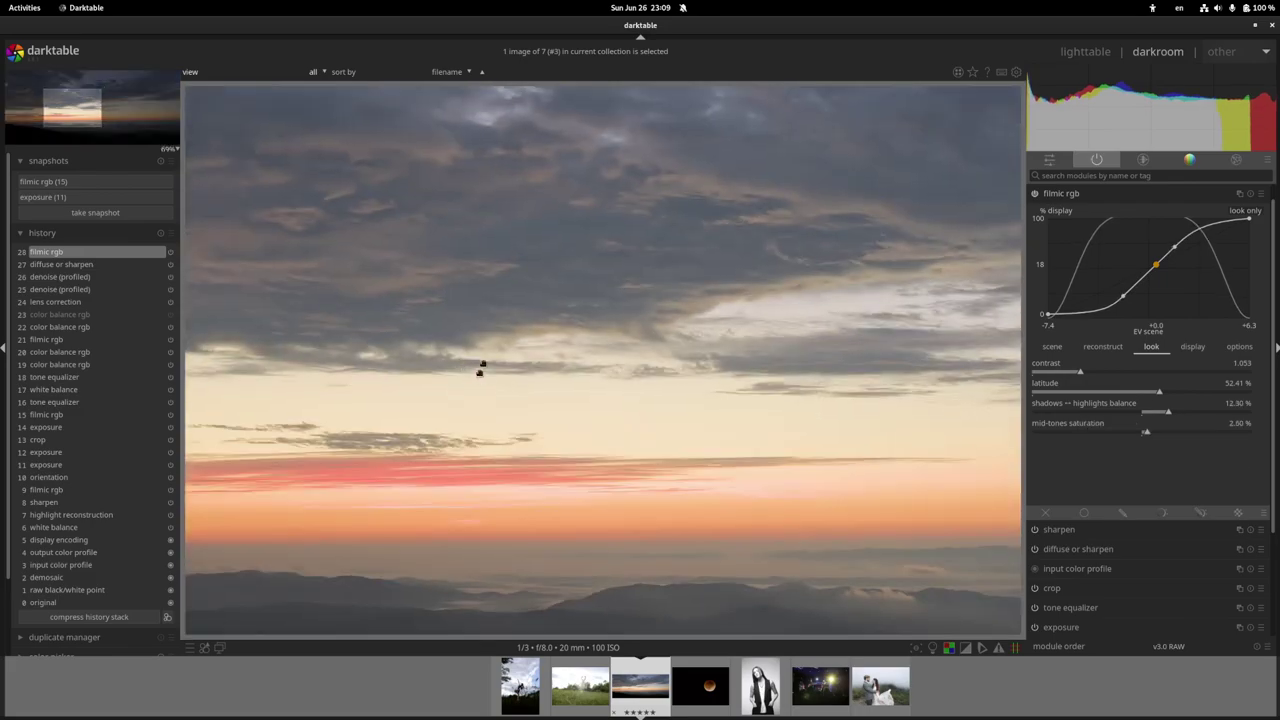
pyautogui.moveTo(480, 366); pyautogui.dragTo(570, 238)
pyautogui.scroll(-3, 570, 240)
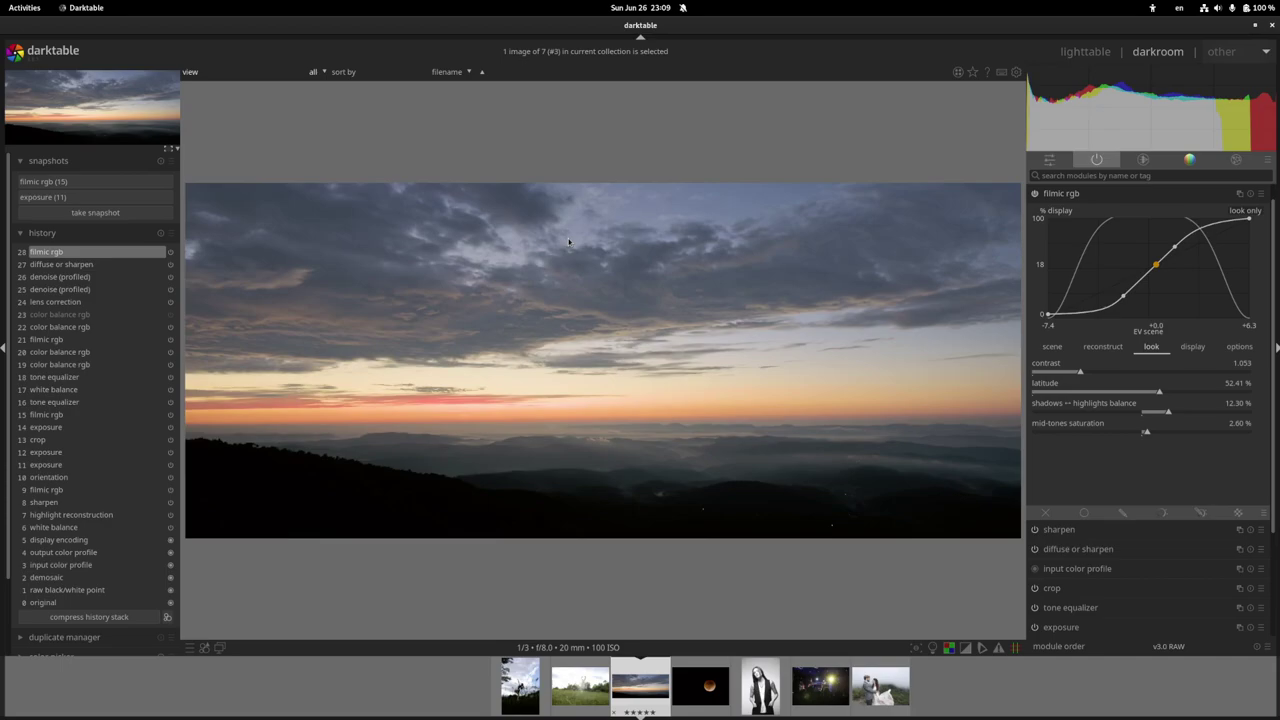
pyautogui.click(153, 212)
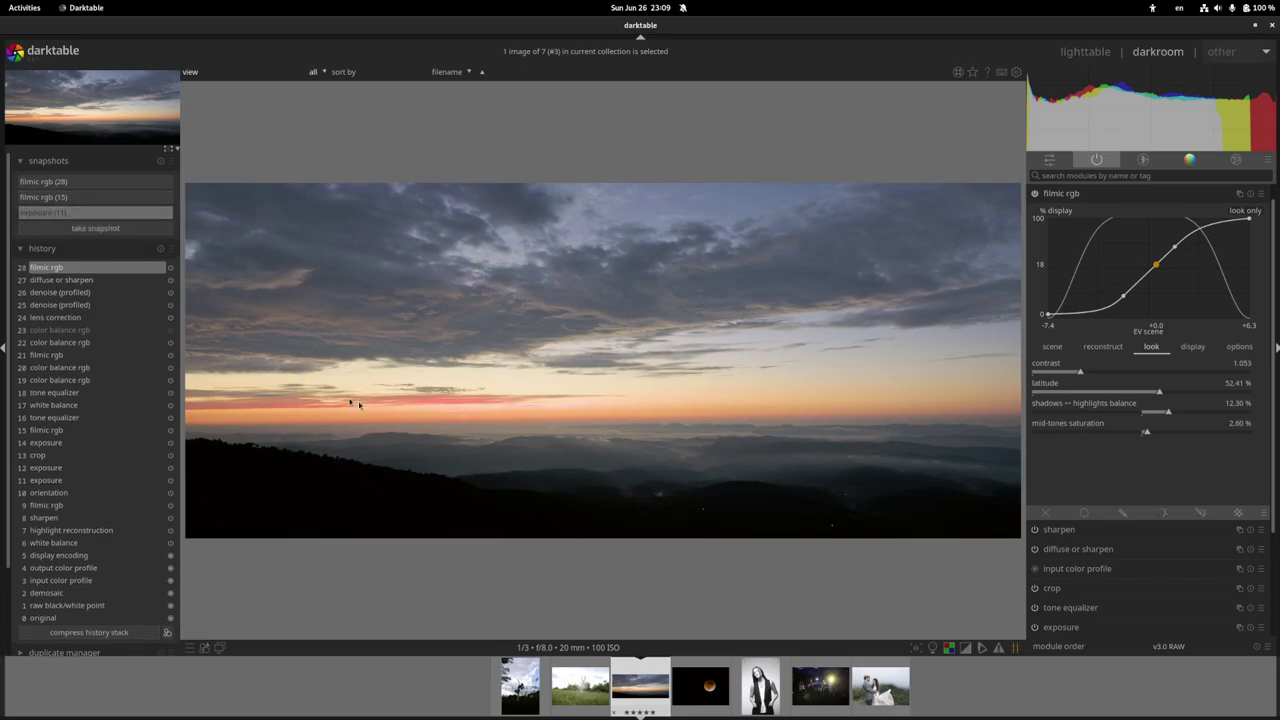
# Compare with the snapshot, collapse filmic rgb, and briefly preview clipping and ISO 12646 assessment.
pyautogui.moveTo(250, 347); pyautogui.dragTo(3, 175)
pyautogui.click(1123, 192)
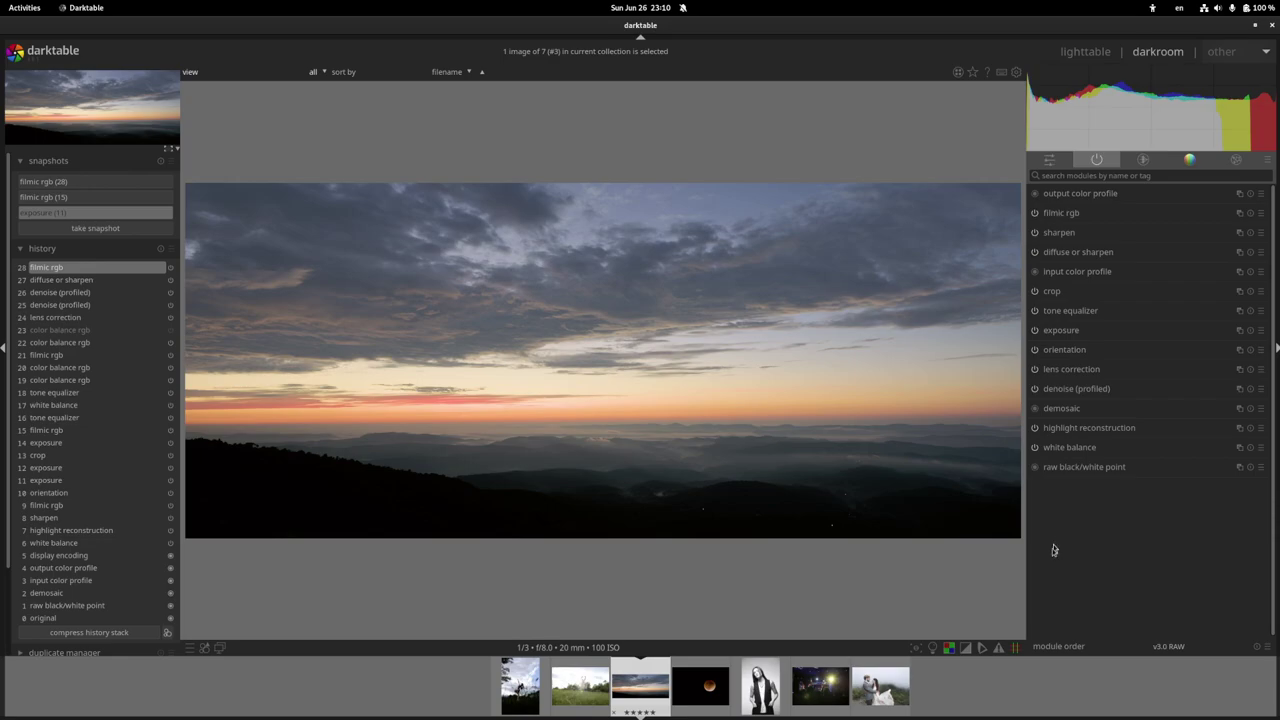
pyautogui.click(967, 648)
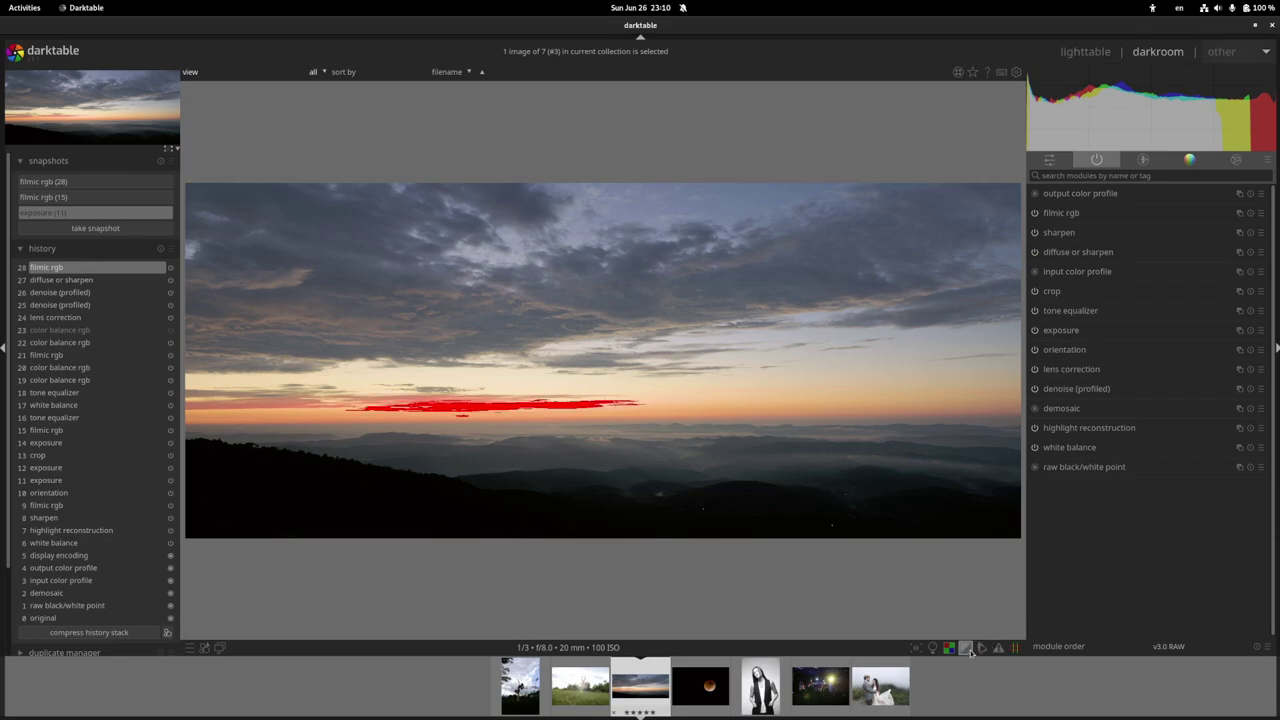
pyautogui.click(967, 648)
pyautogui.click(933, 648)
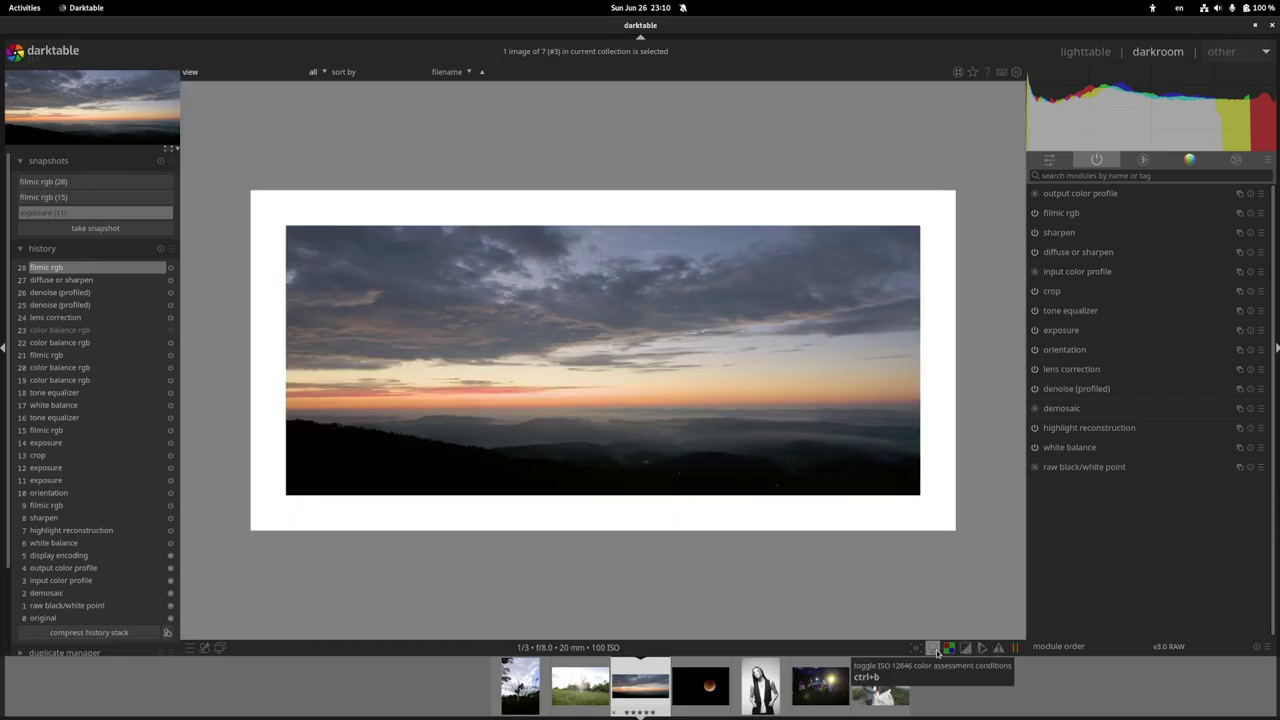
pyautogui.click(933, 648)
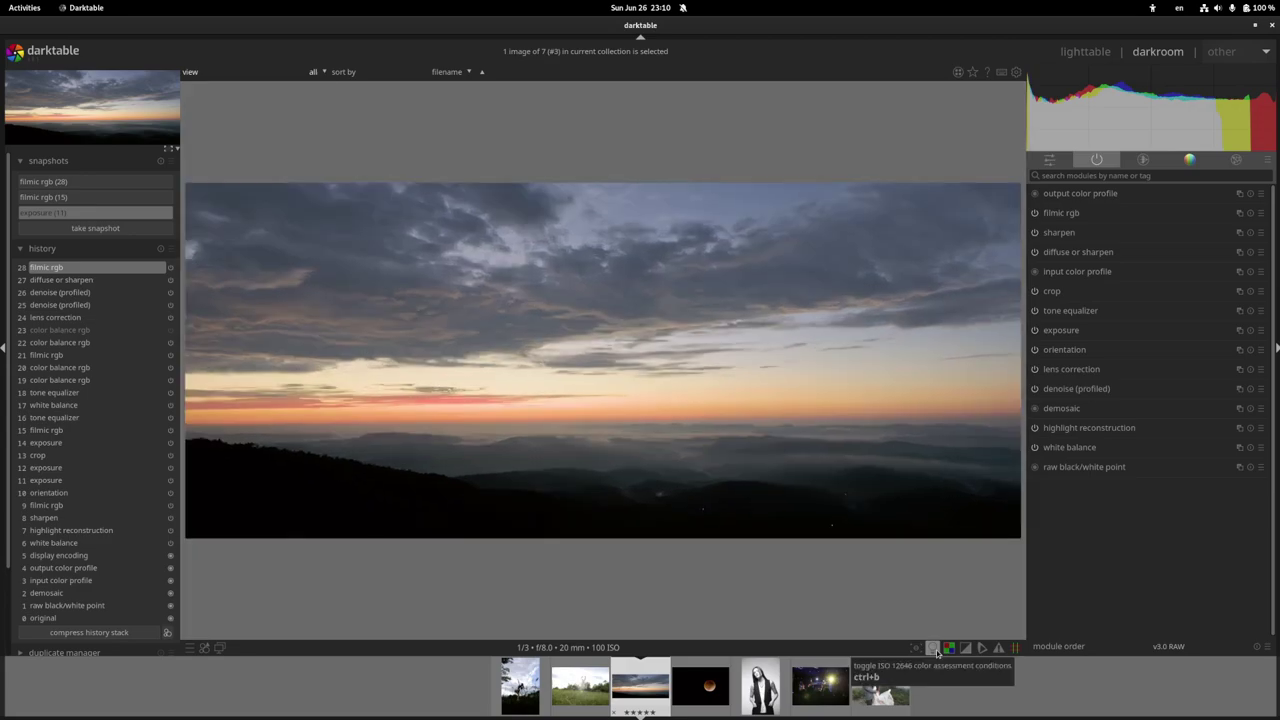